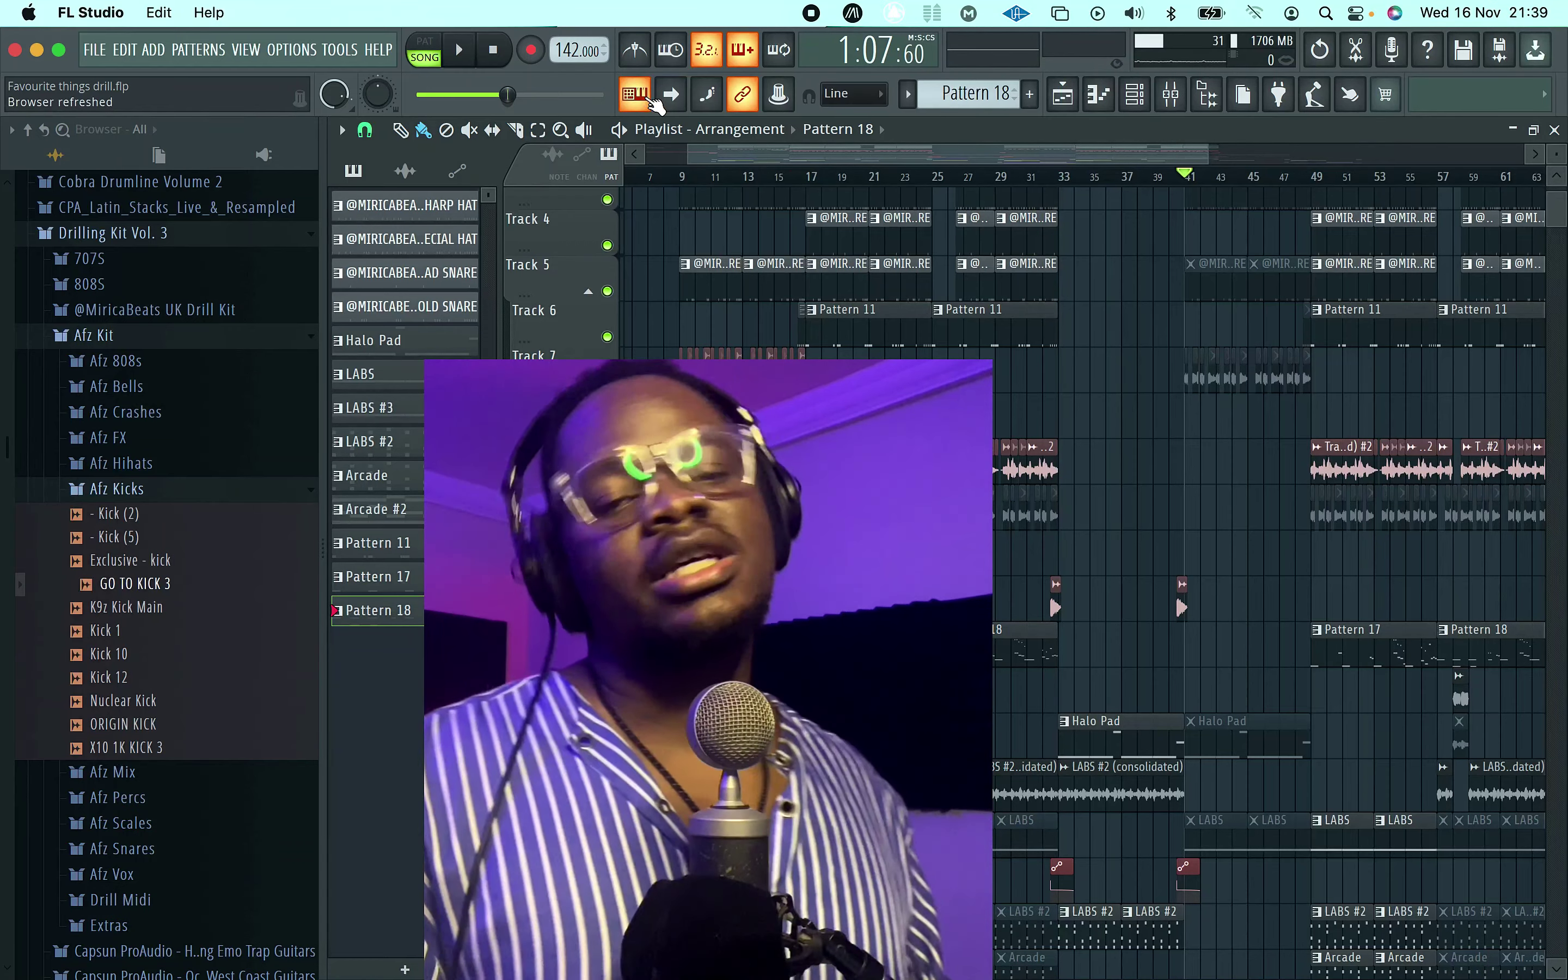
Step: Load the 808 basic sample from the Afz 808s folder of Afz Kit into the channel rack
click(651, 98)
click(115, 361)
drag(124, 432, 489, 227)
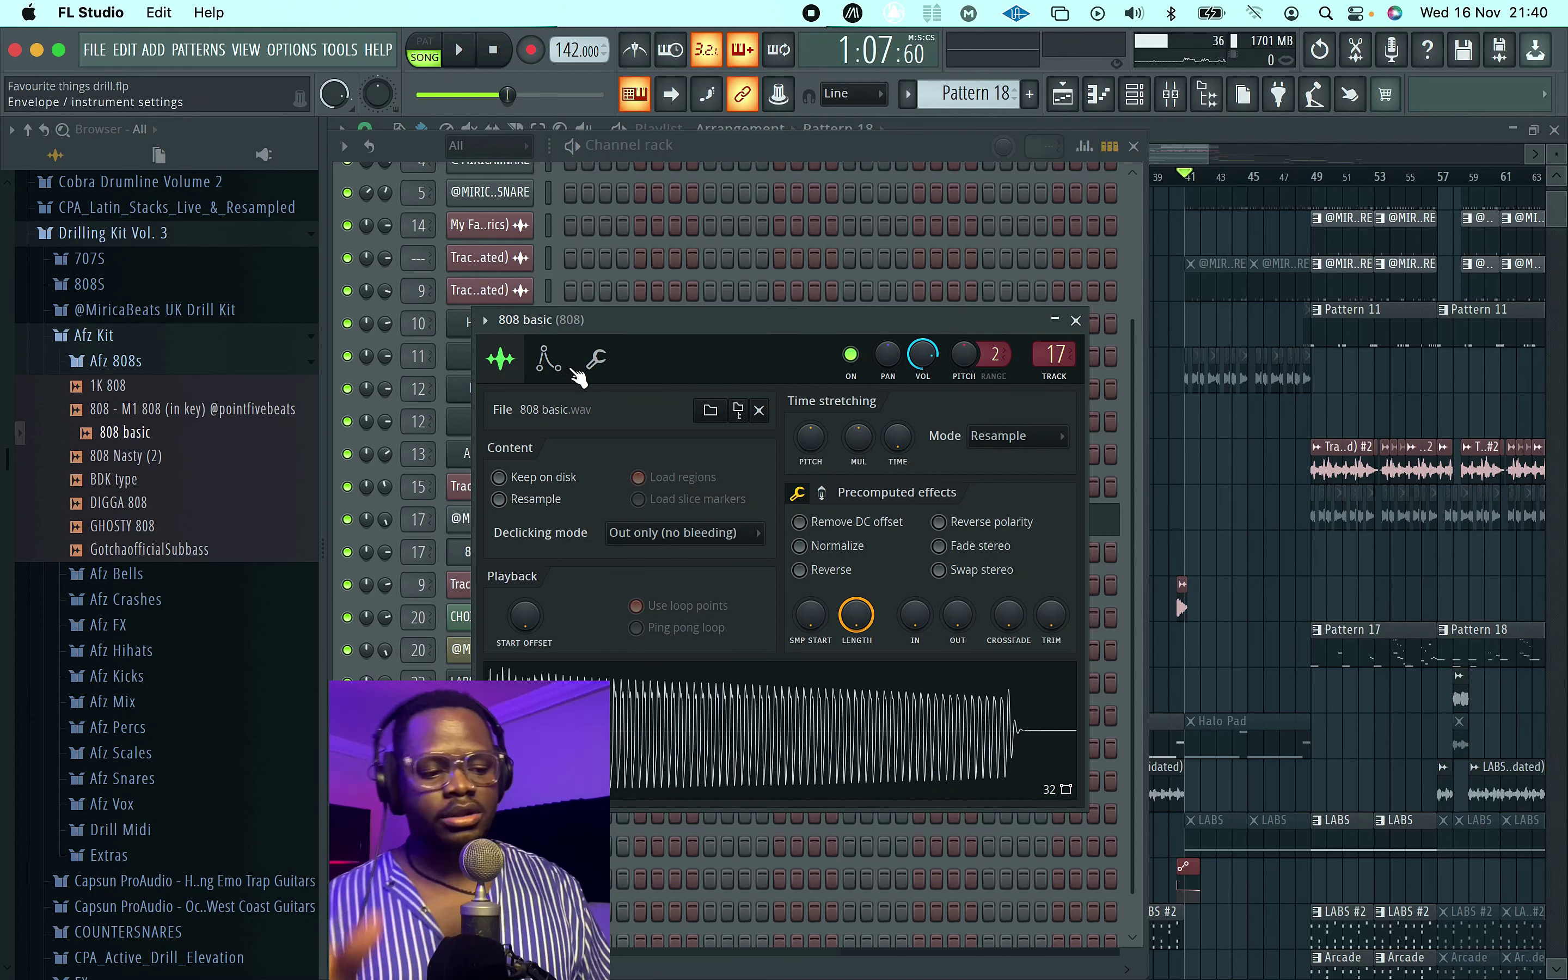
Step: Shape the 808 basic channel's volume envelope with decay, sustain and release at minimum, hold at 100% and attack at 20%
click(548, 358)
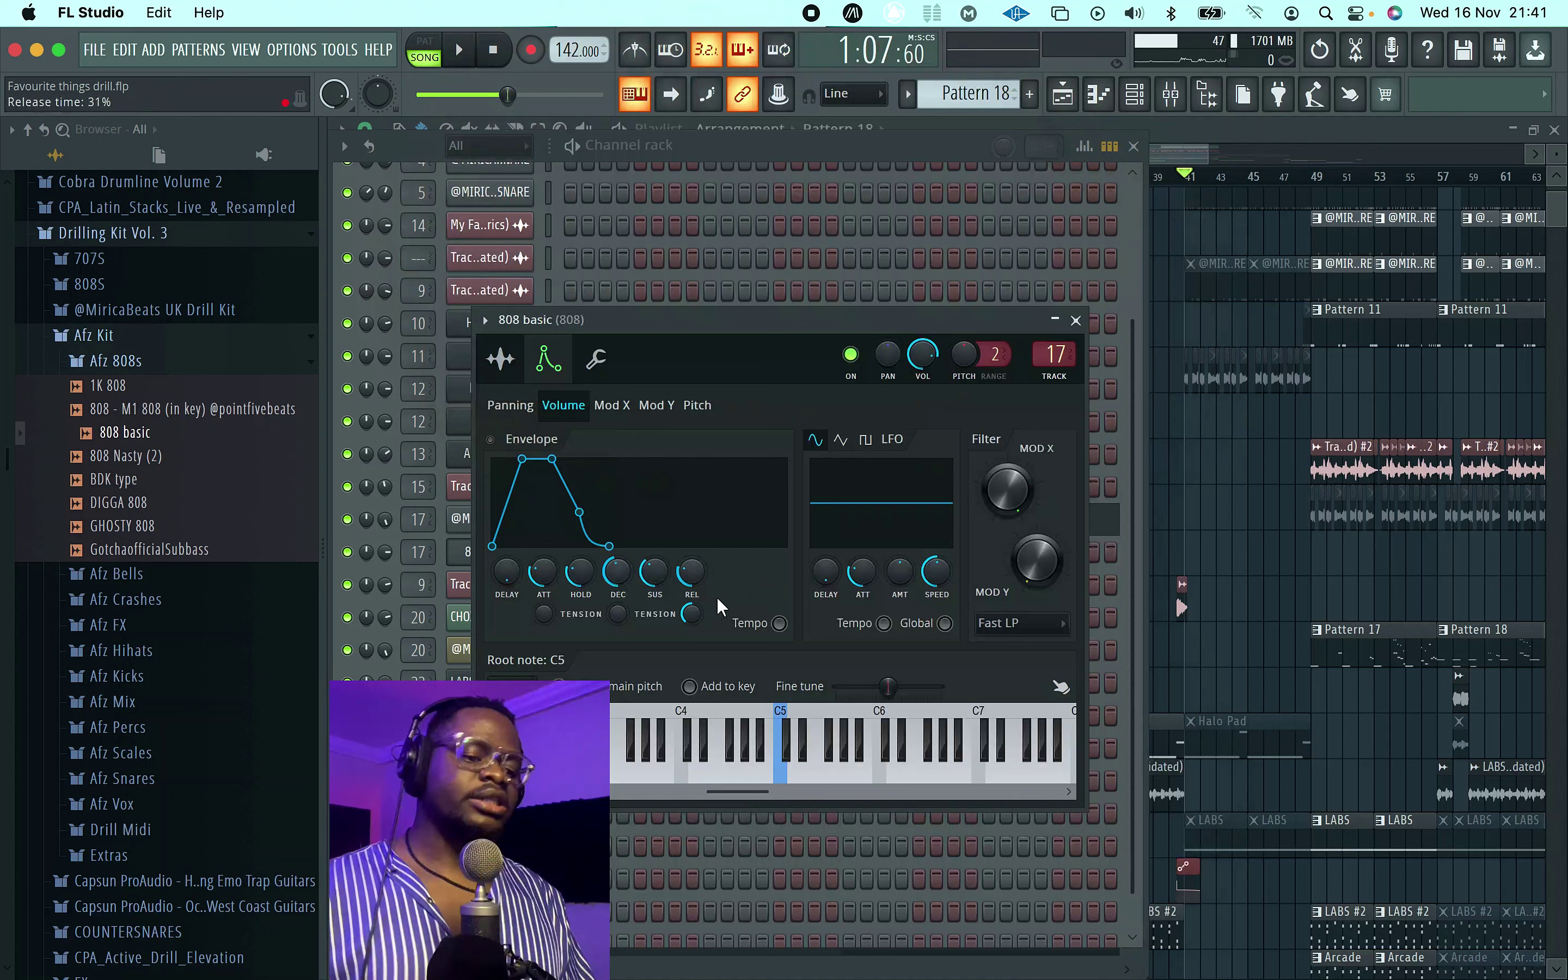
drag(693, 565, 580, 557)
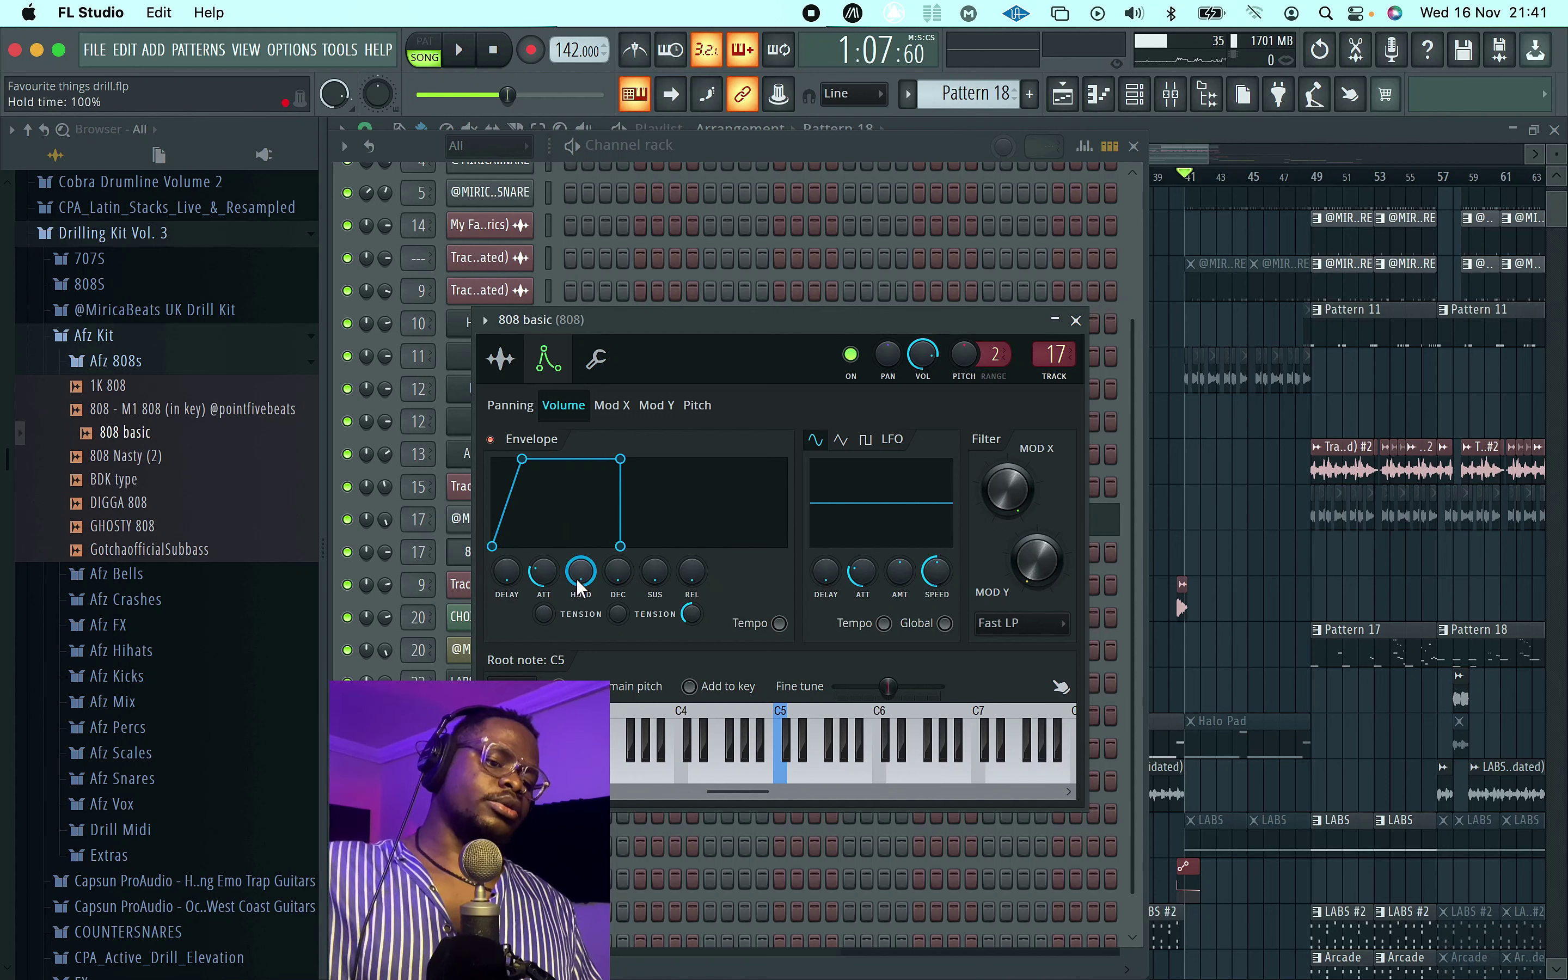
drag(543, 571, 543, 579)
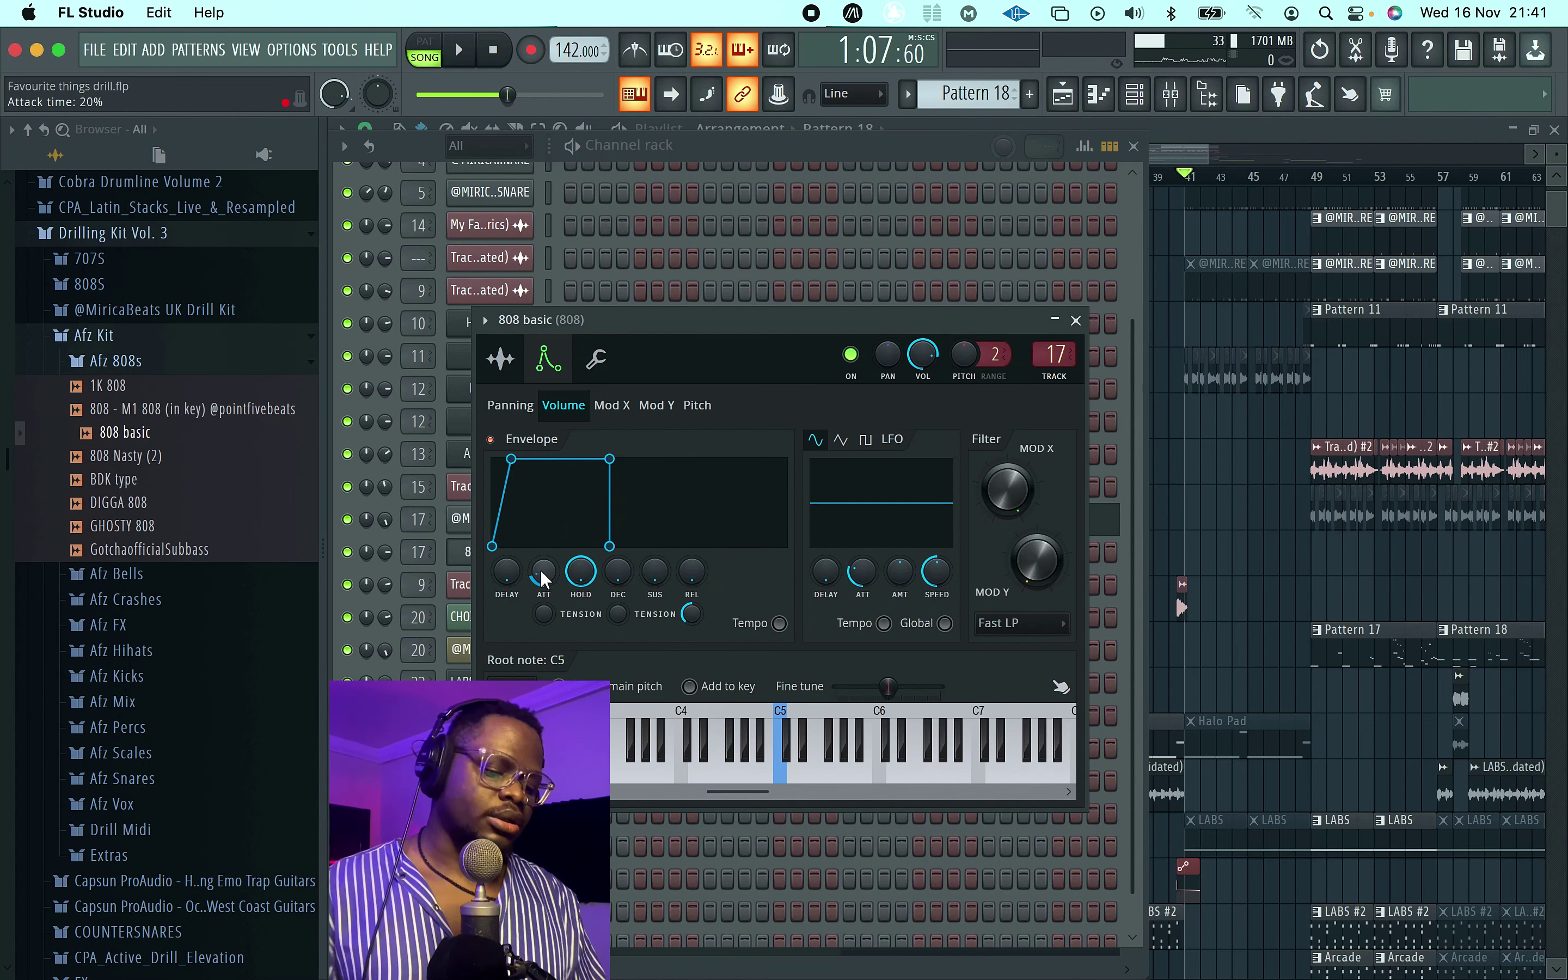
Step: Set the base note of the typing keyboard to C5
right_click(631, 100)
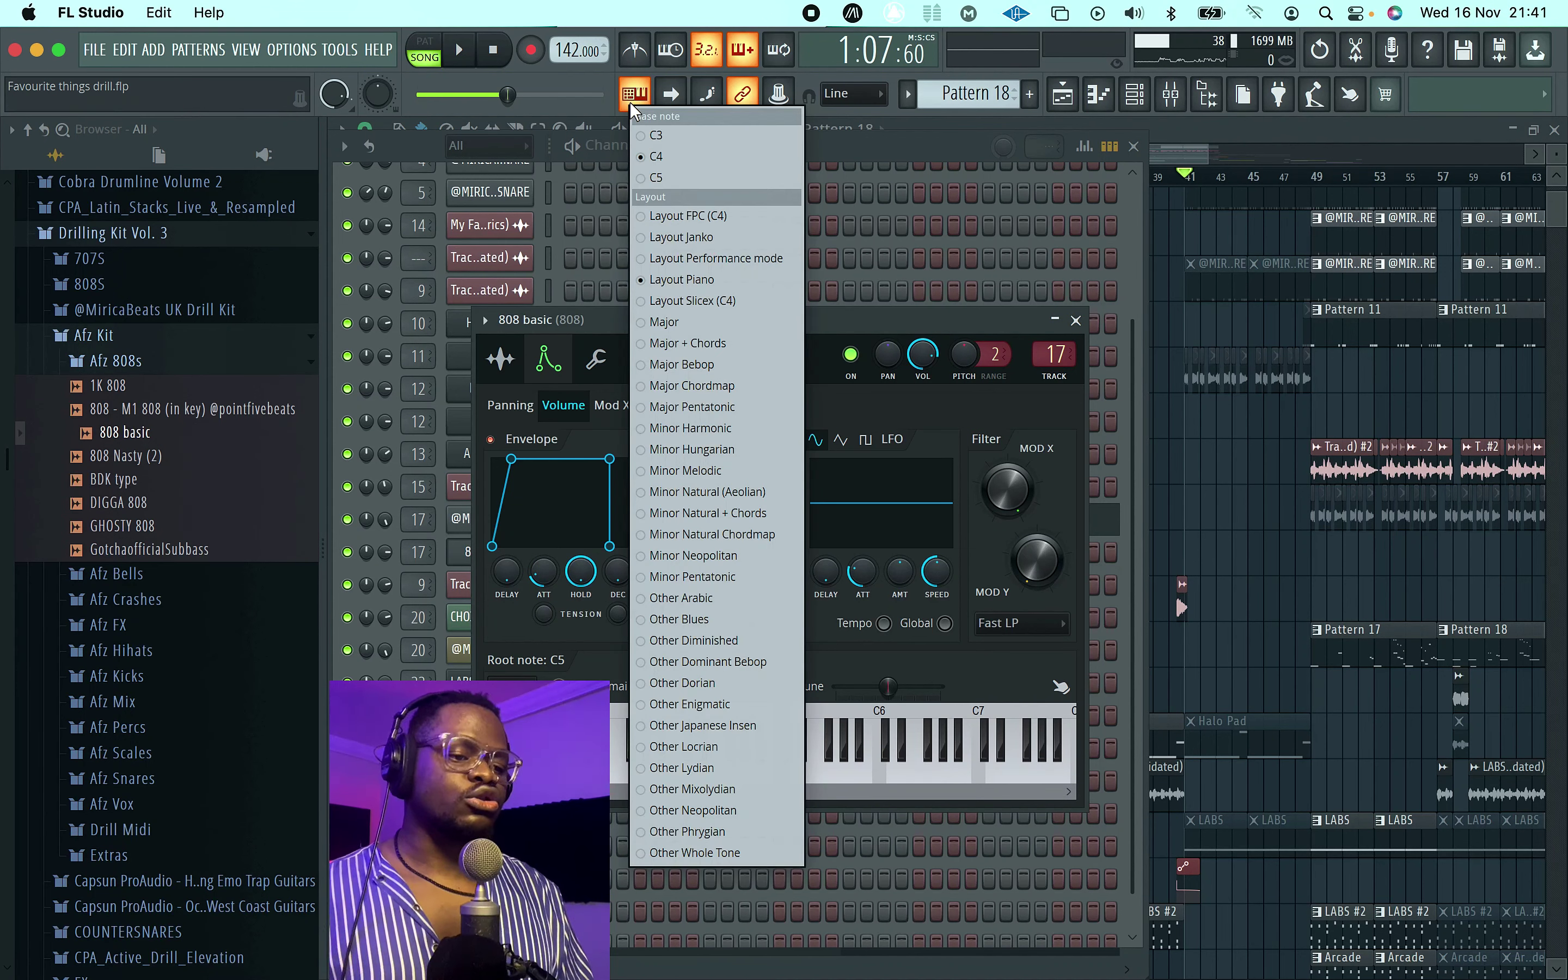
click(658, 173)
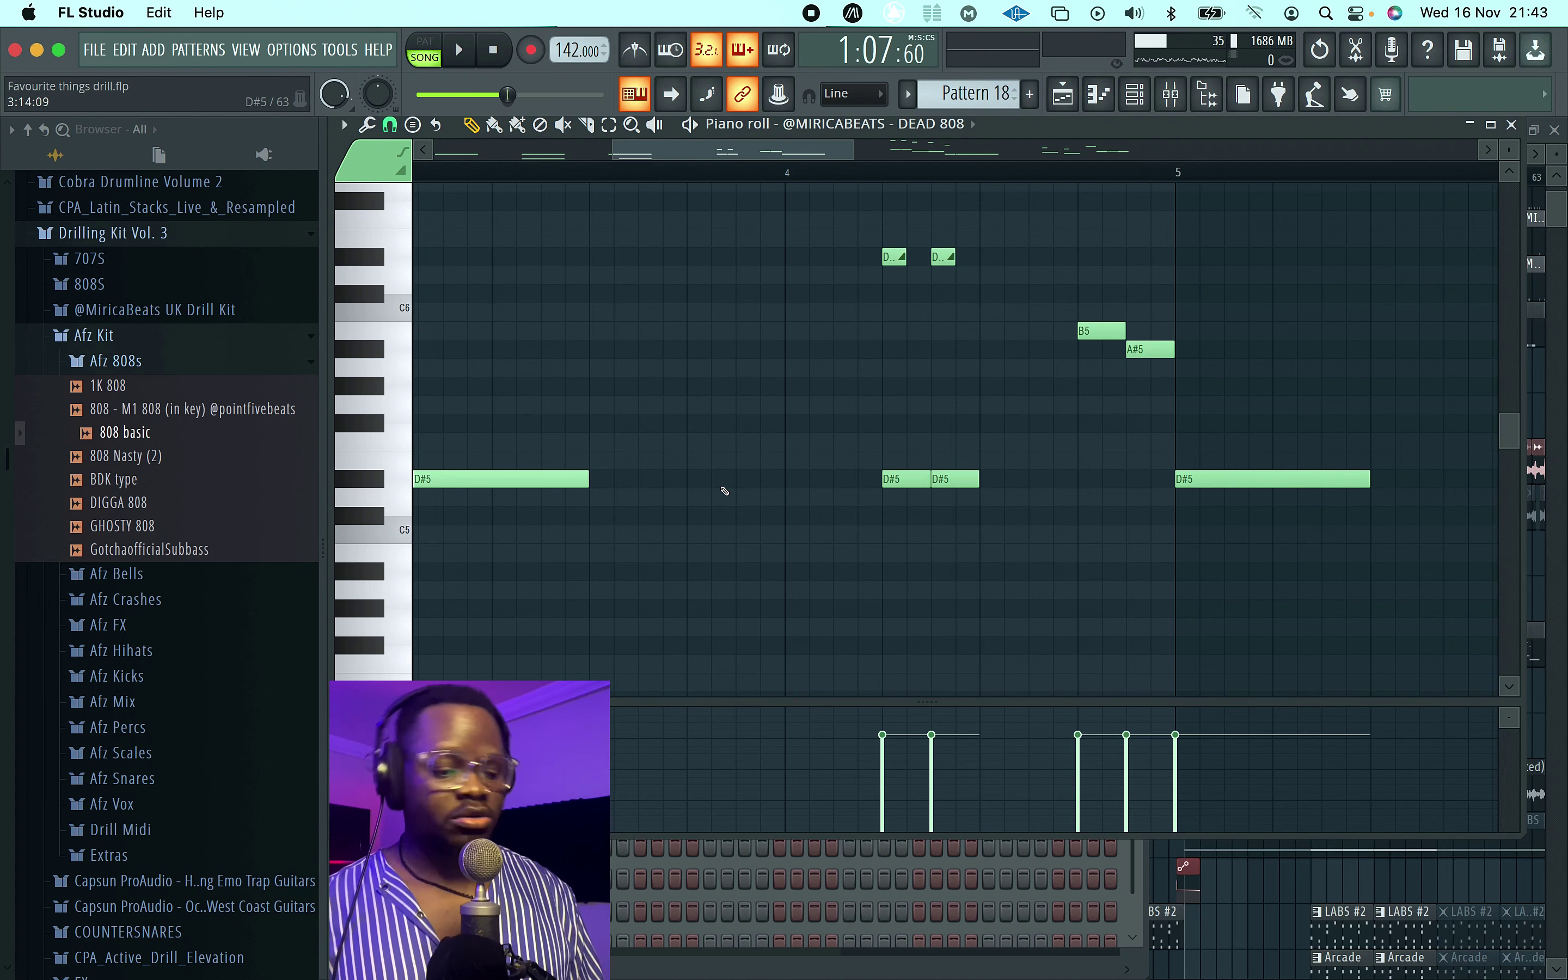
Step: Add a D#5 note at 3:13:00 with a D#6 slide note above it, and play the pattern to hear the slide
click(703, 480)
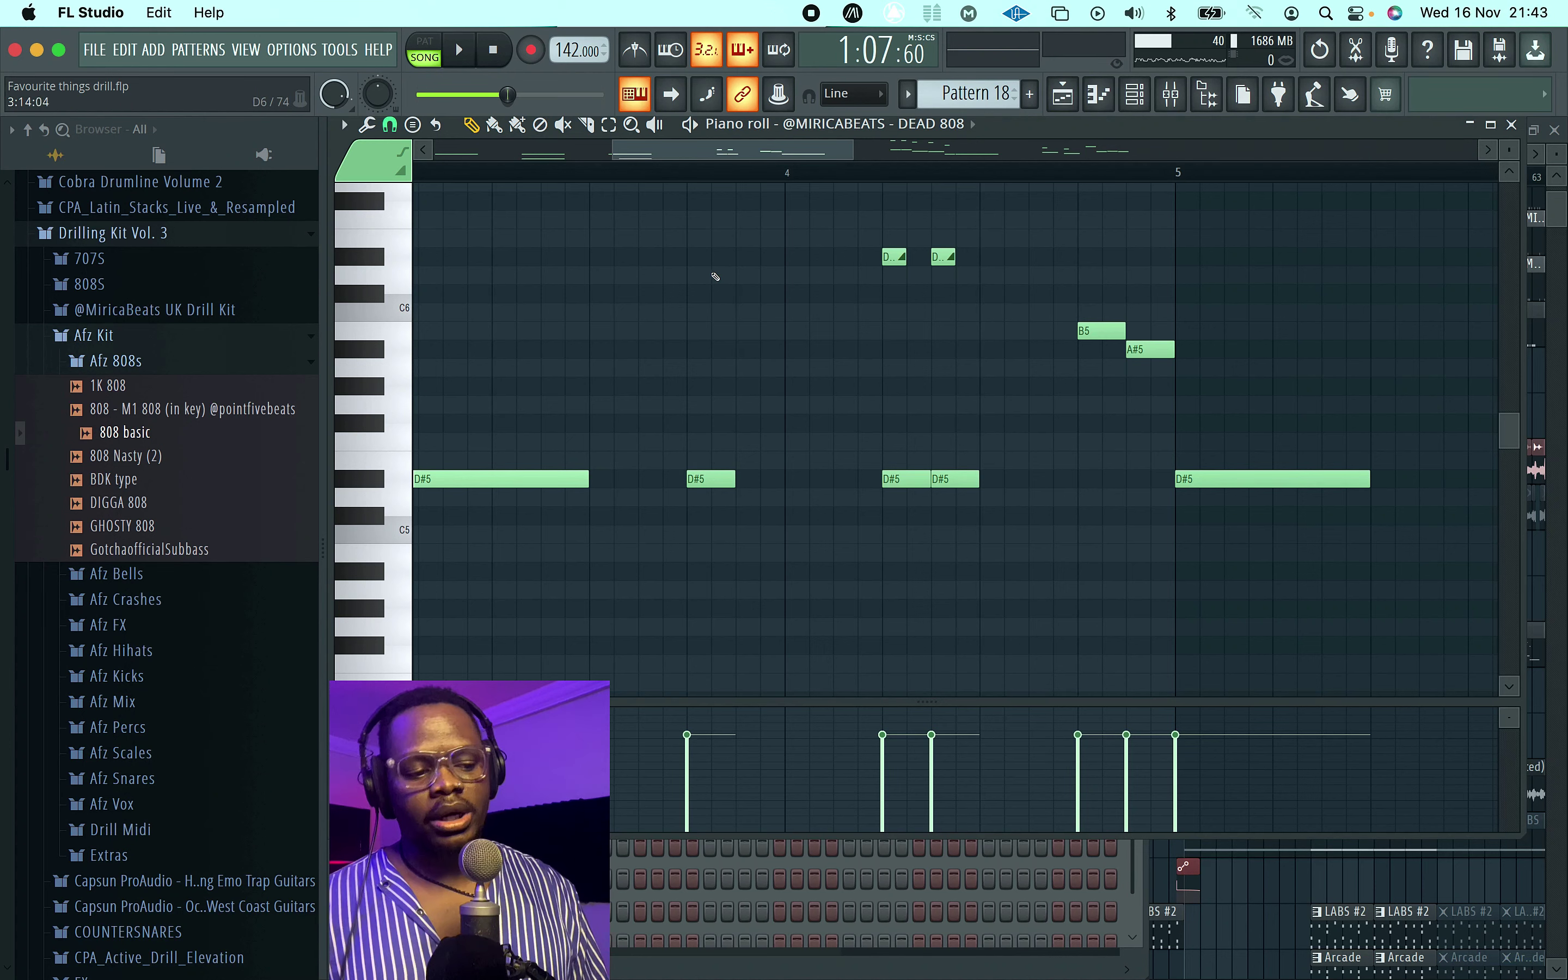
click(699, 259)
double_click(717, 254)
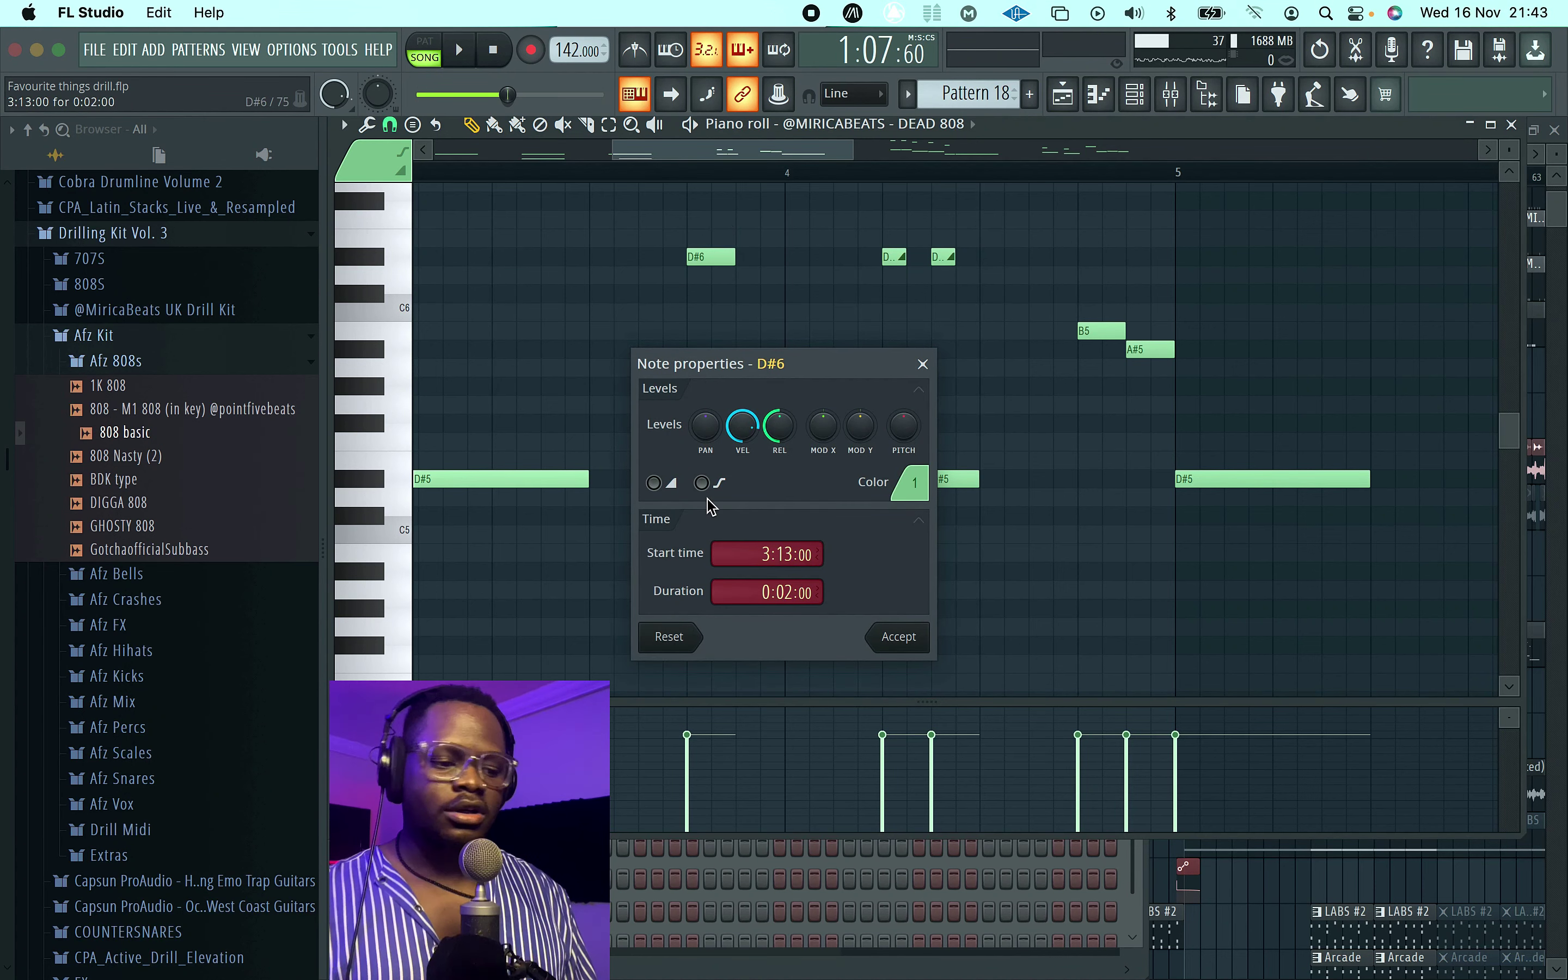
click(655, 483)
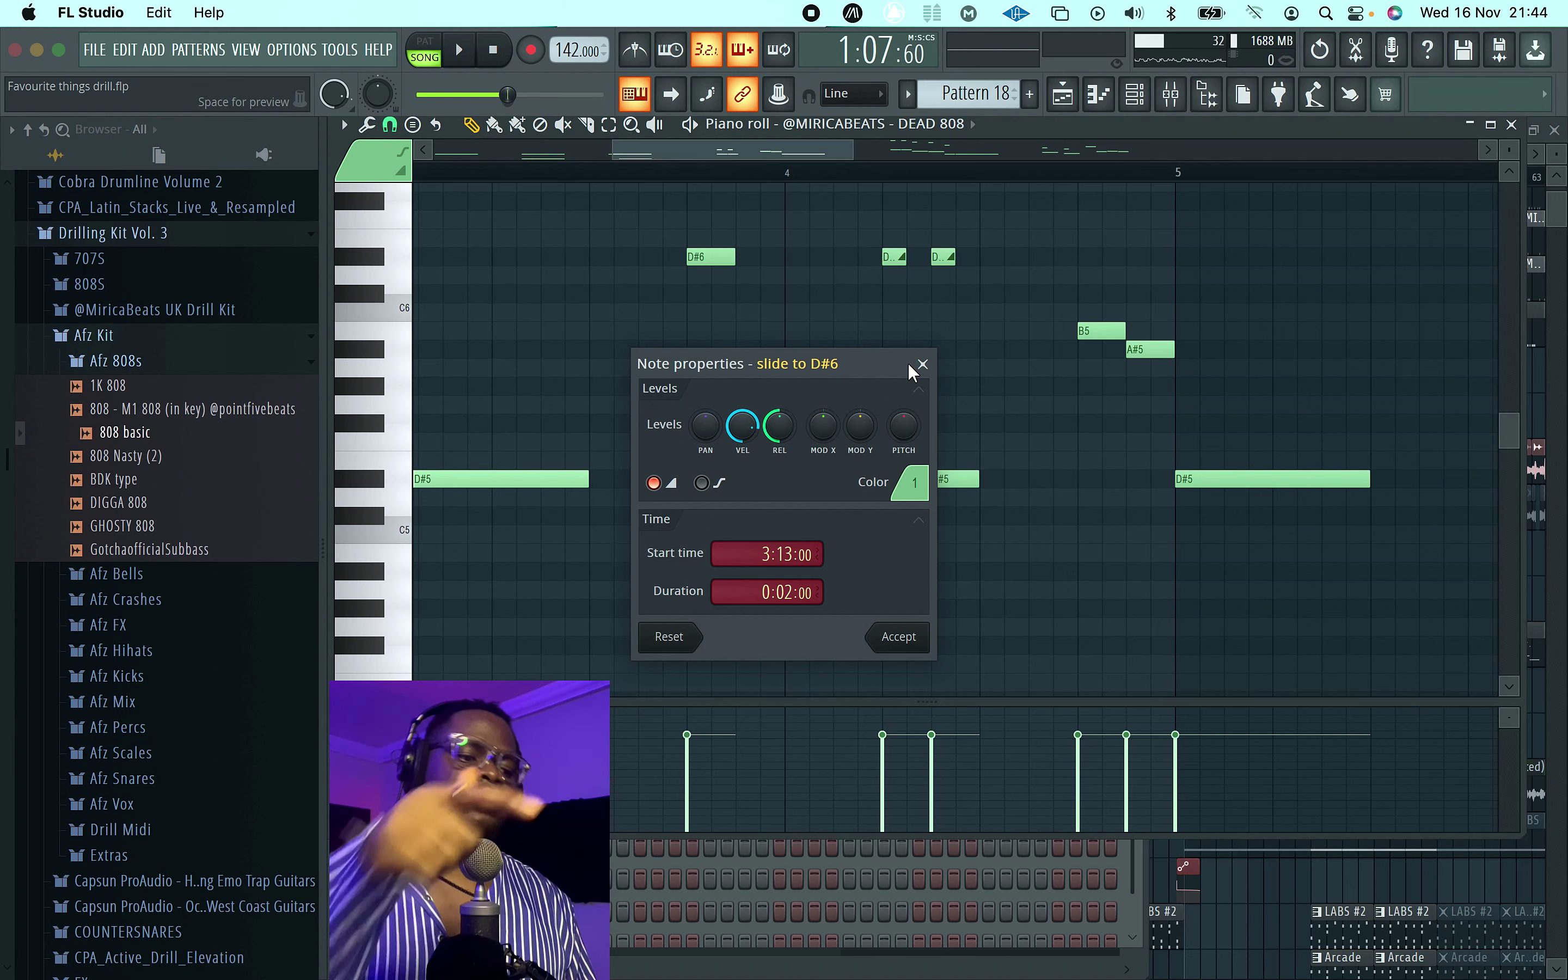
click(899, 636)
key(space)
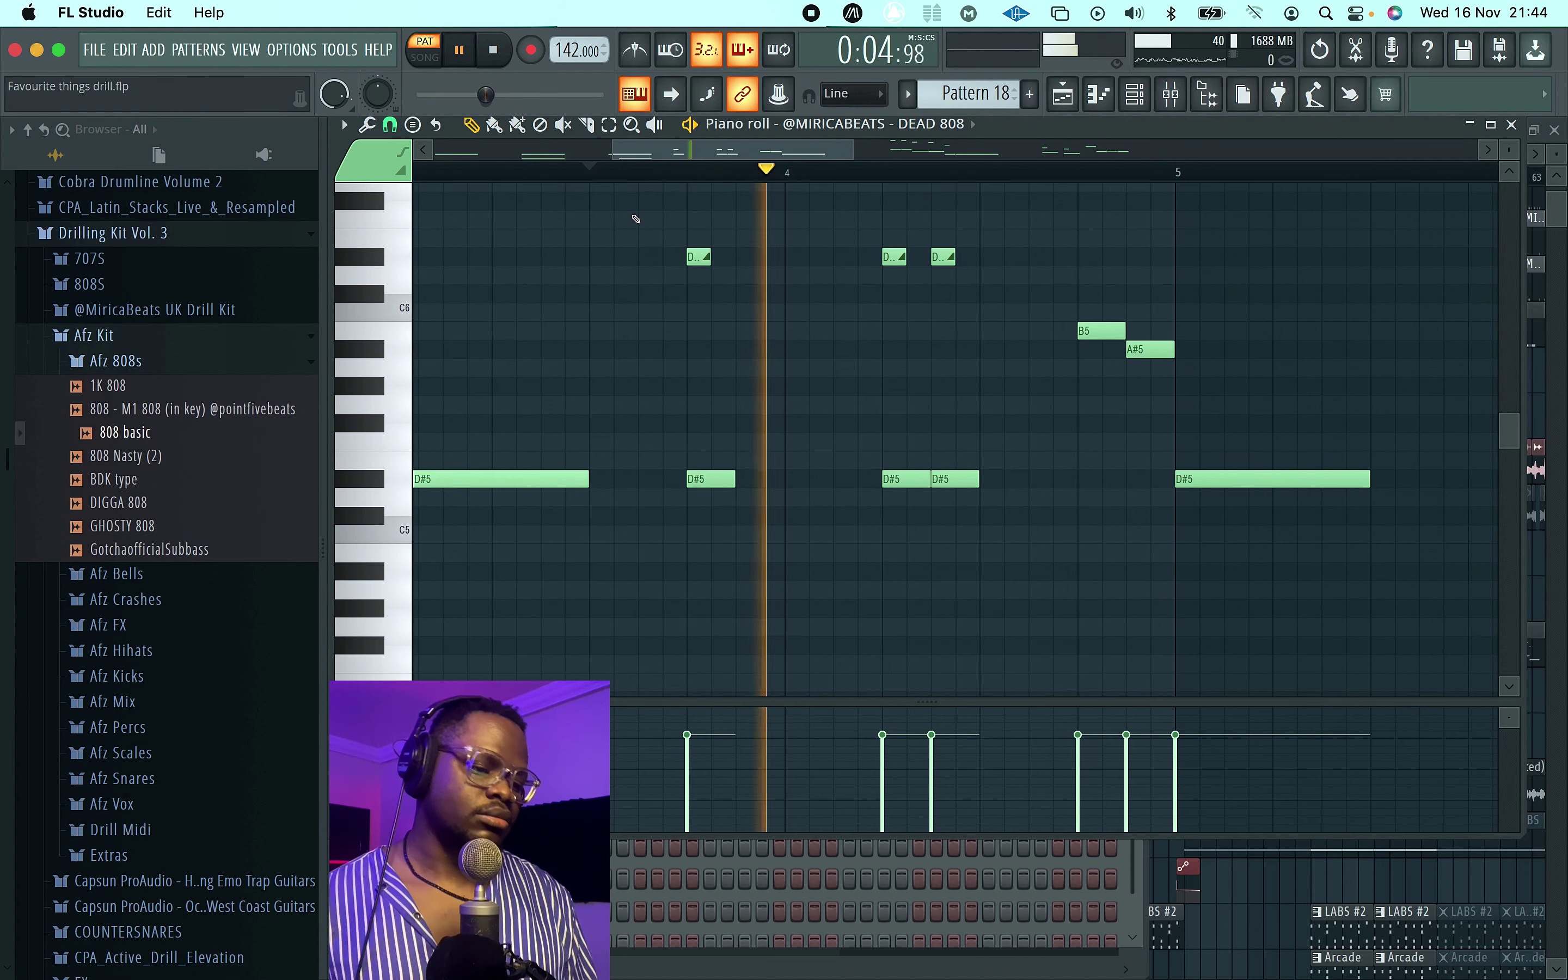
key(space)
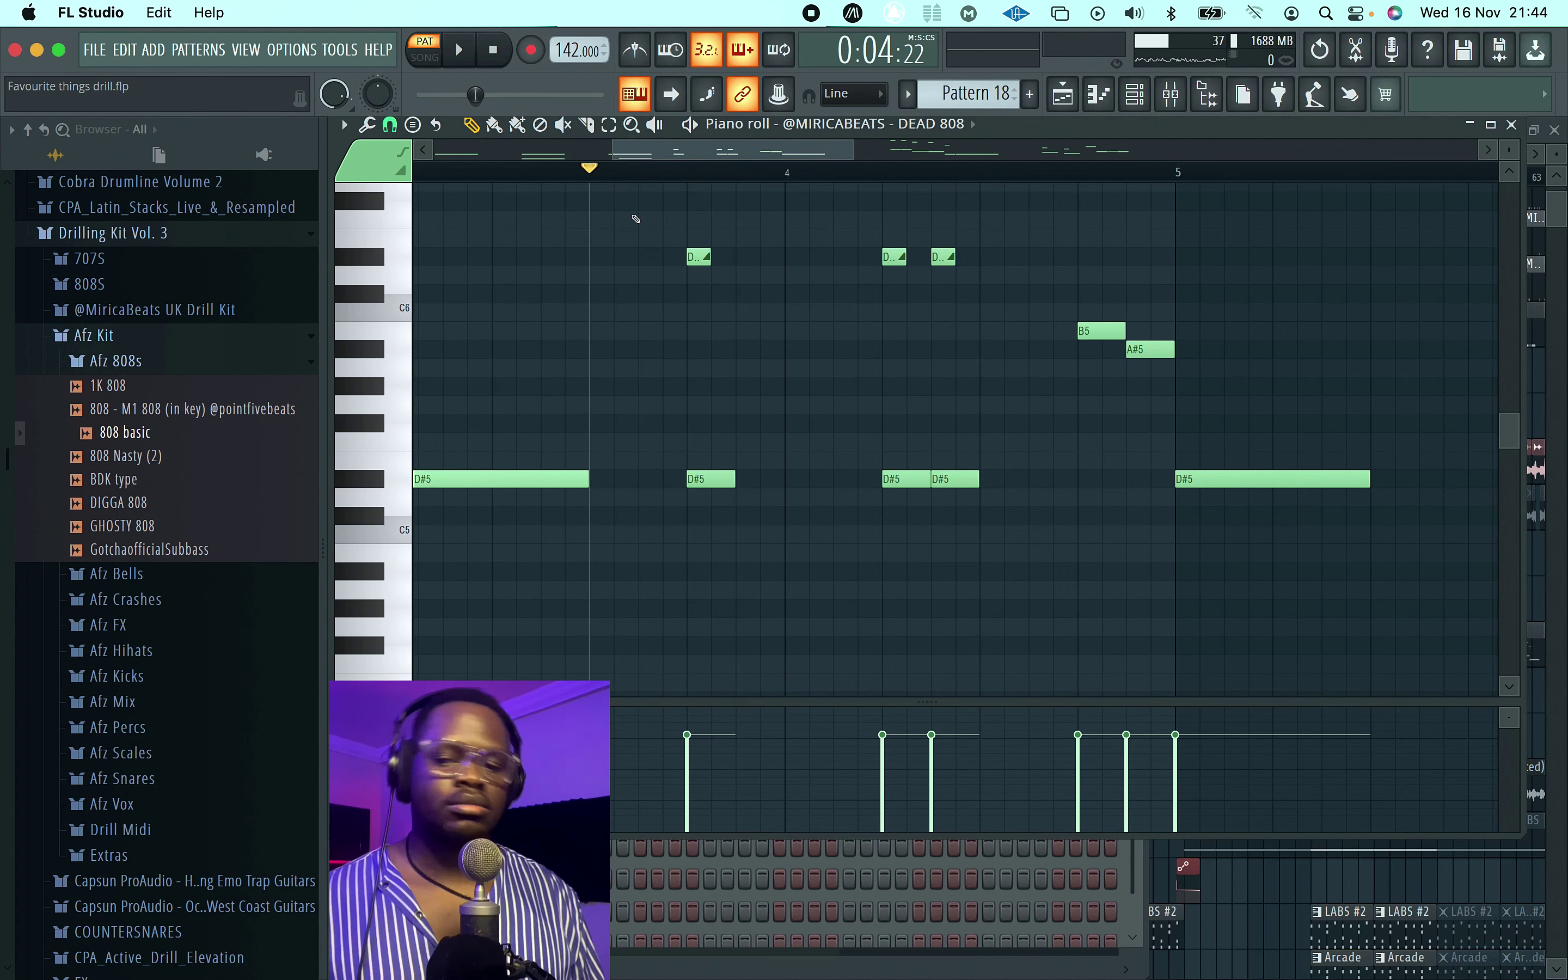
Step: Switch from pattern to song mode, show the playlist and listen to the arrangement from bar 17
key(l)
key(F5)
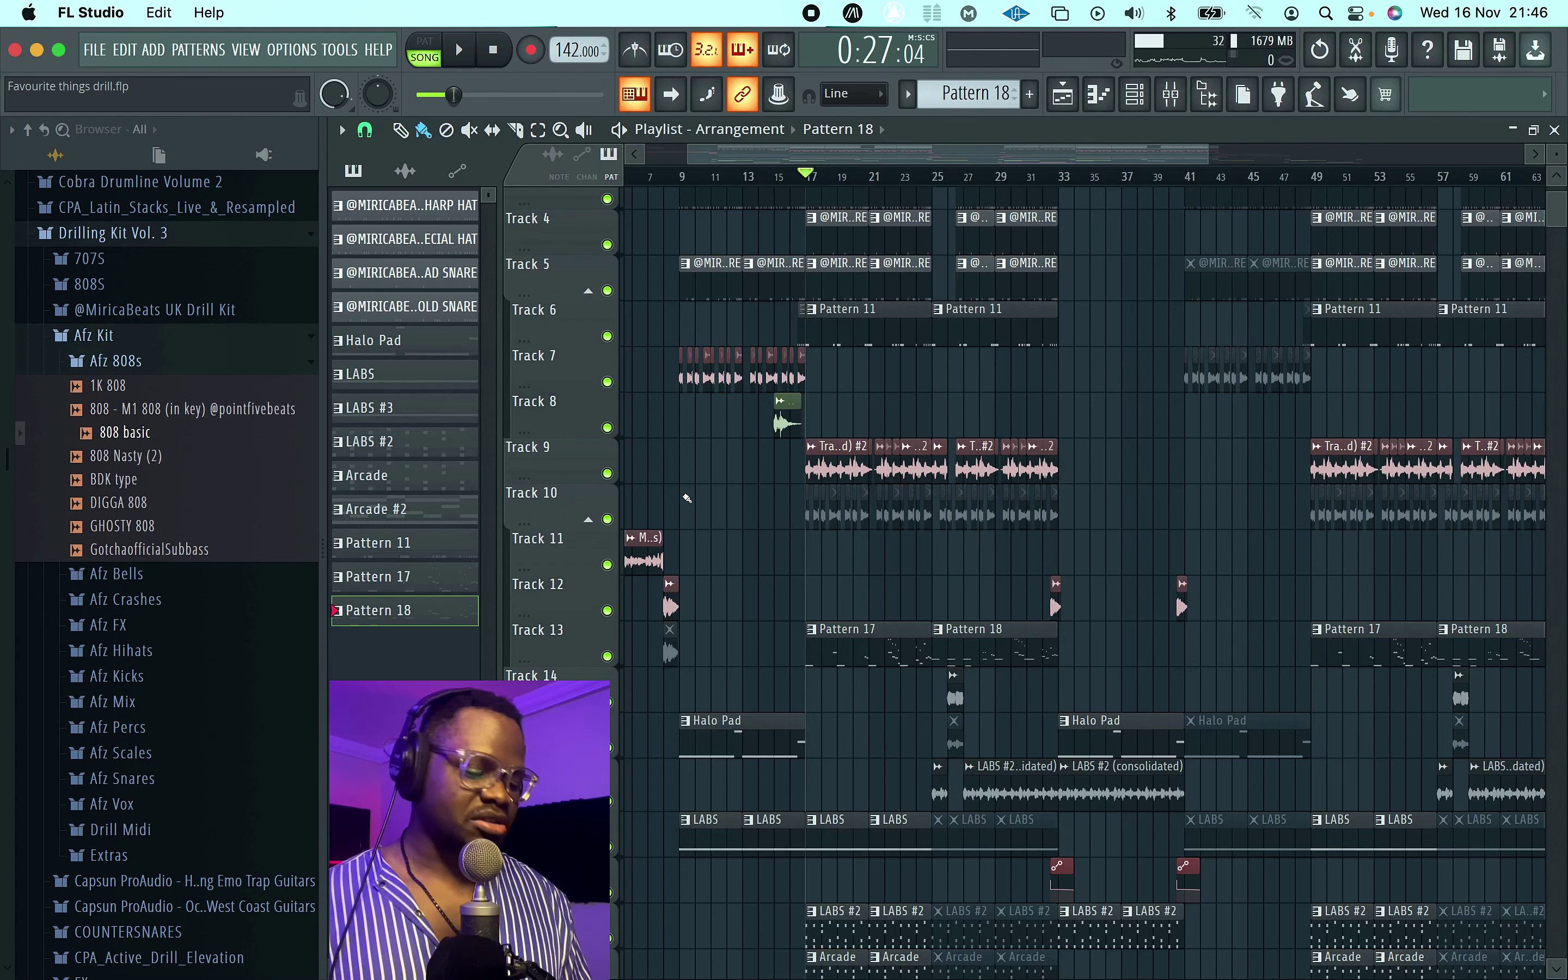
key(space)
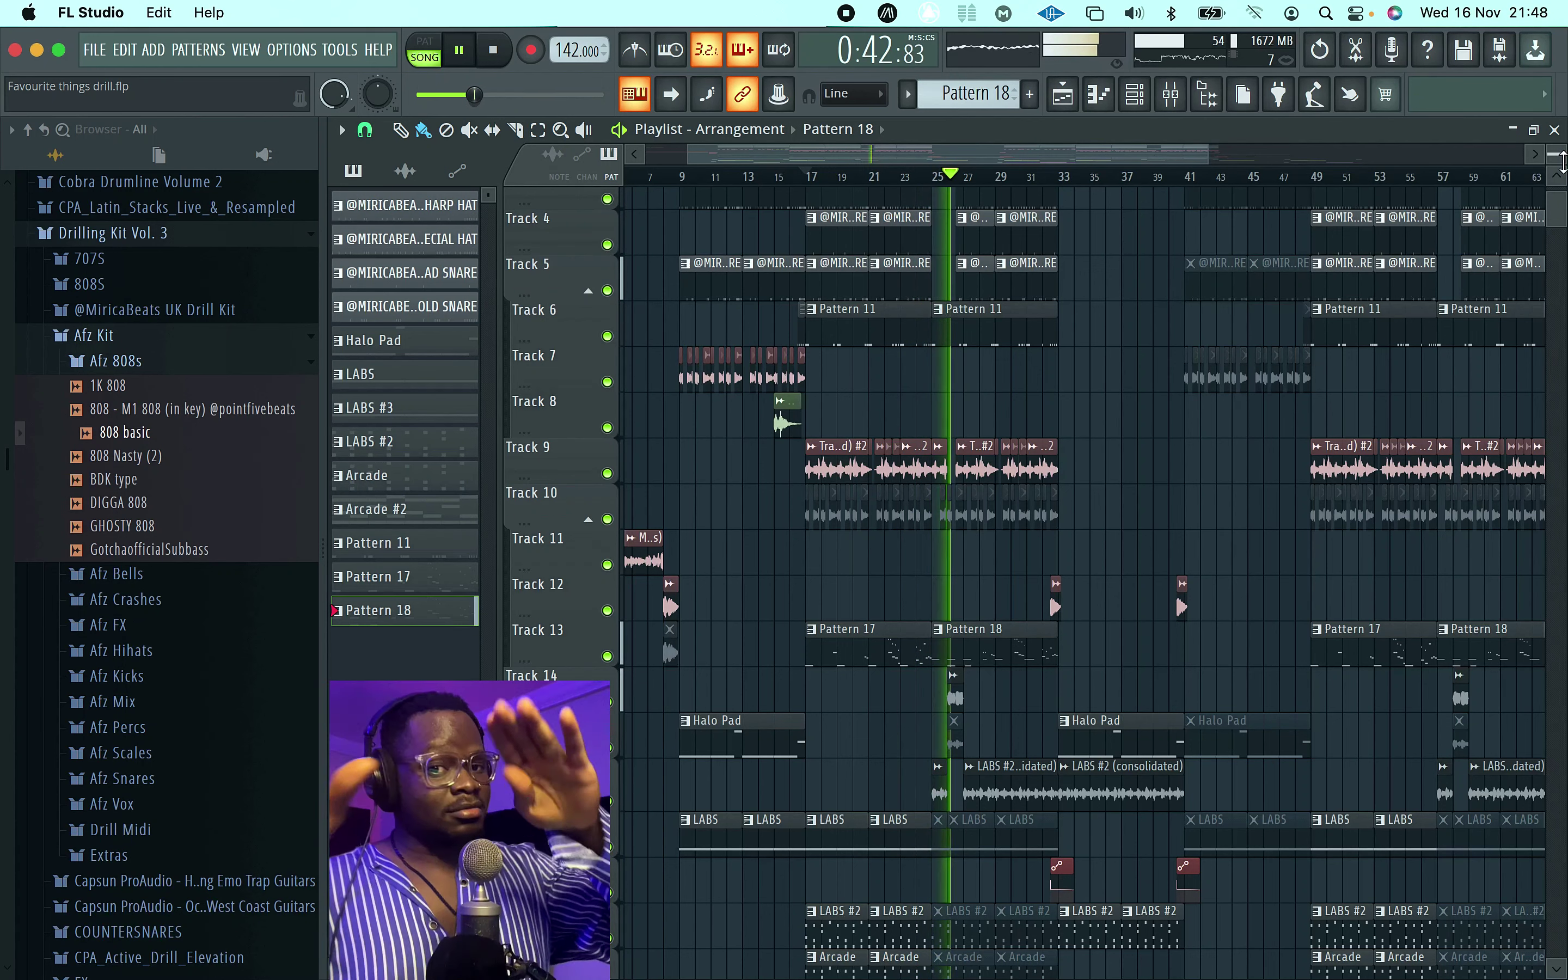
key(space)
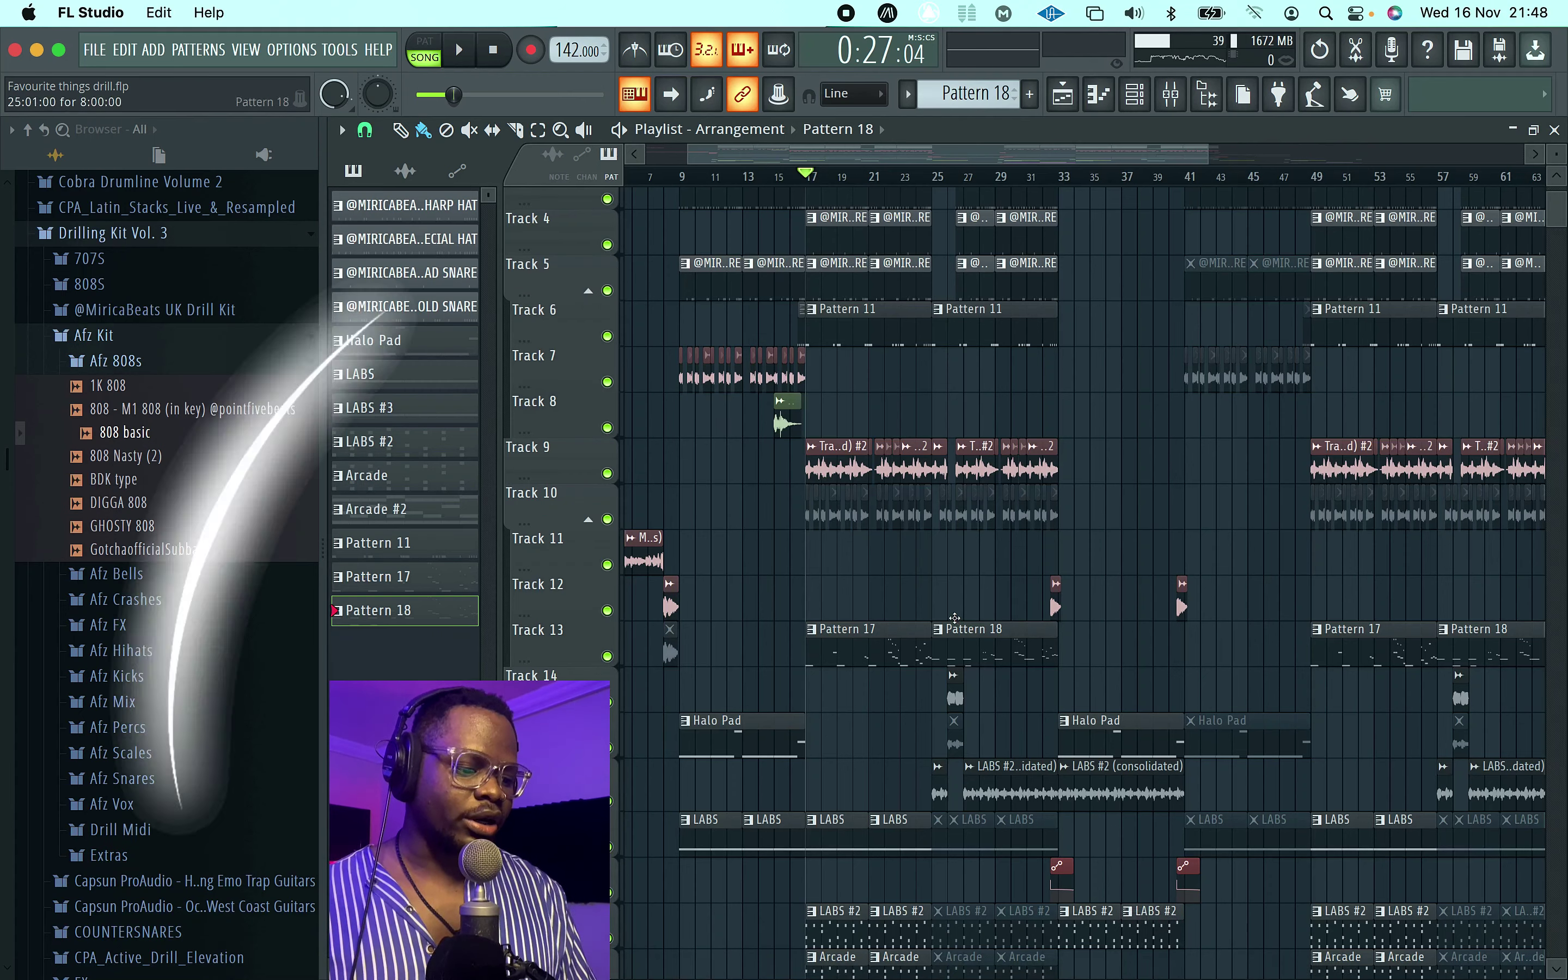
Step: Reopen the DEAD 808 piano roll and examine the slide setting of the D#5 note in bar 2
key(F7)
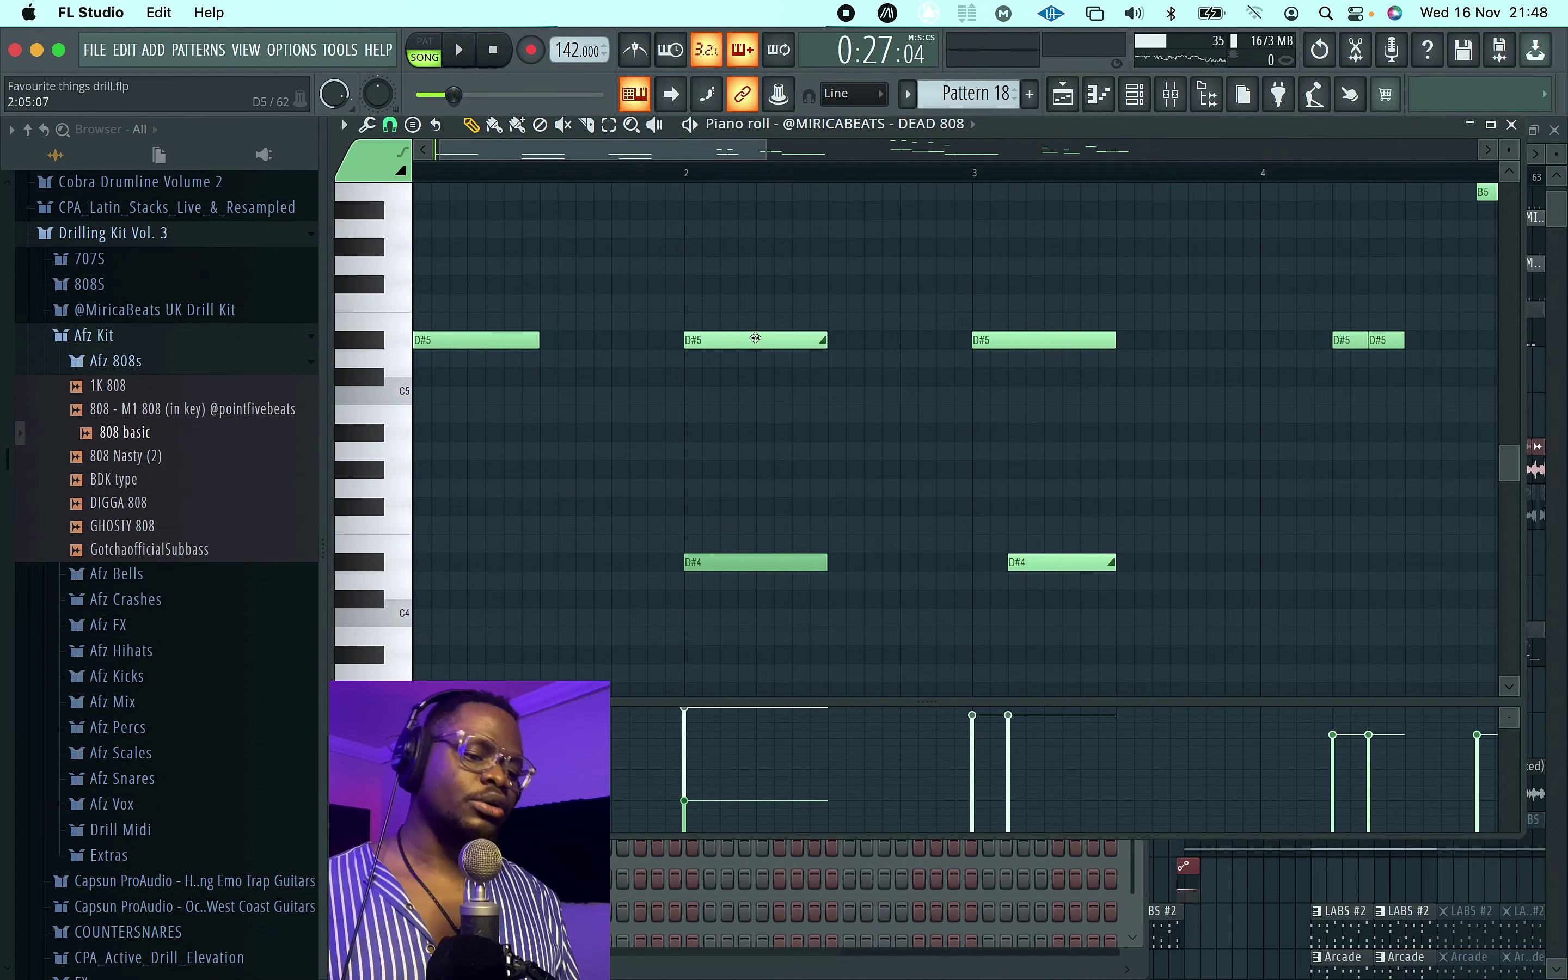
double_click(737, 339)
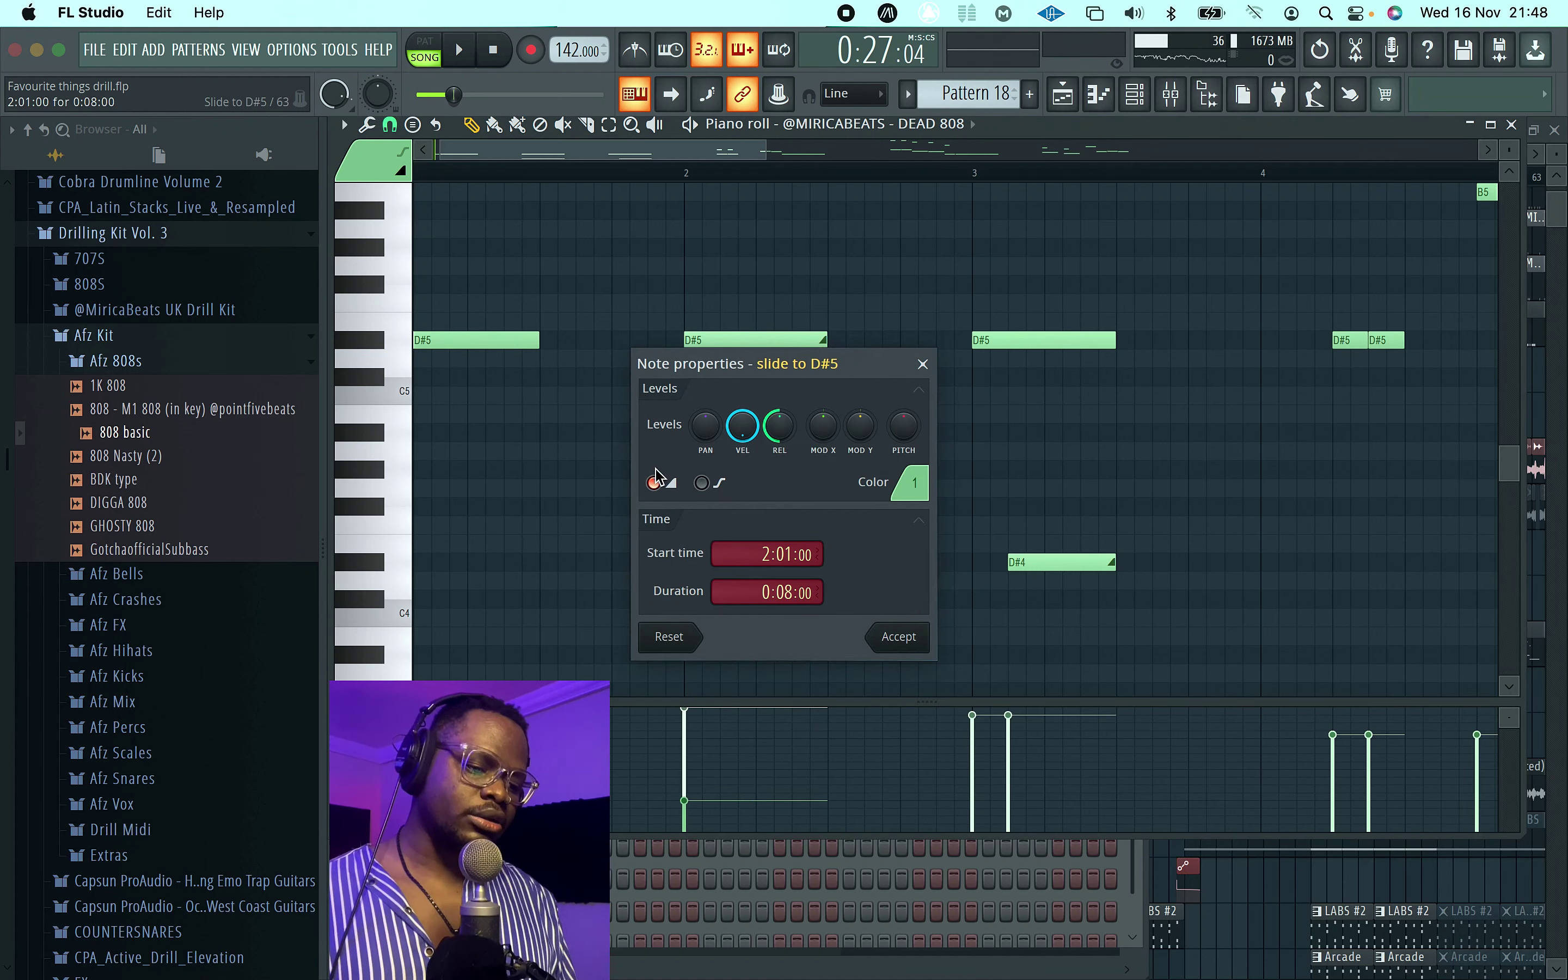
click(909, 647)
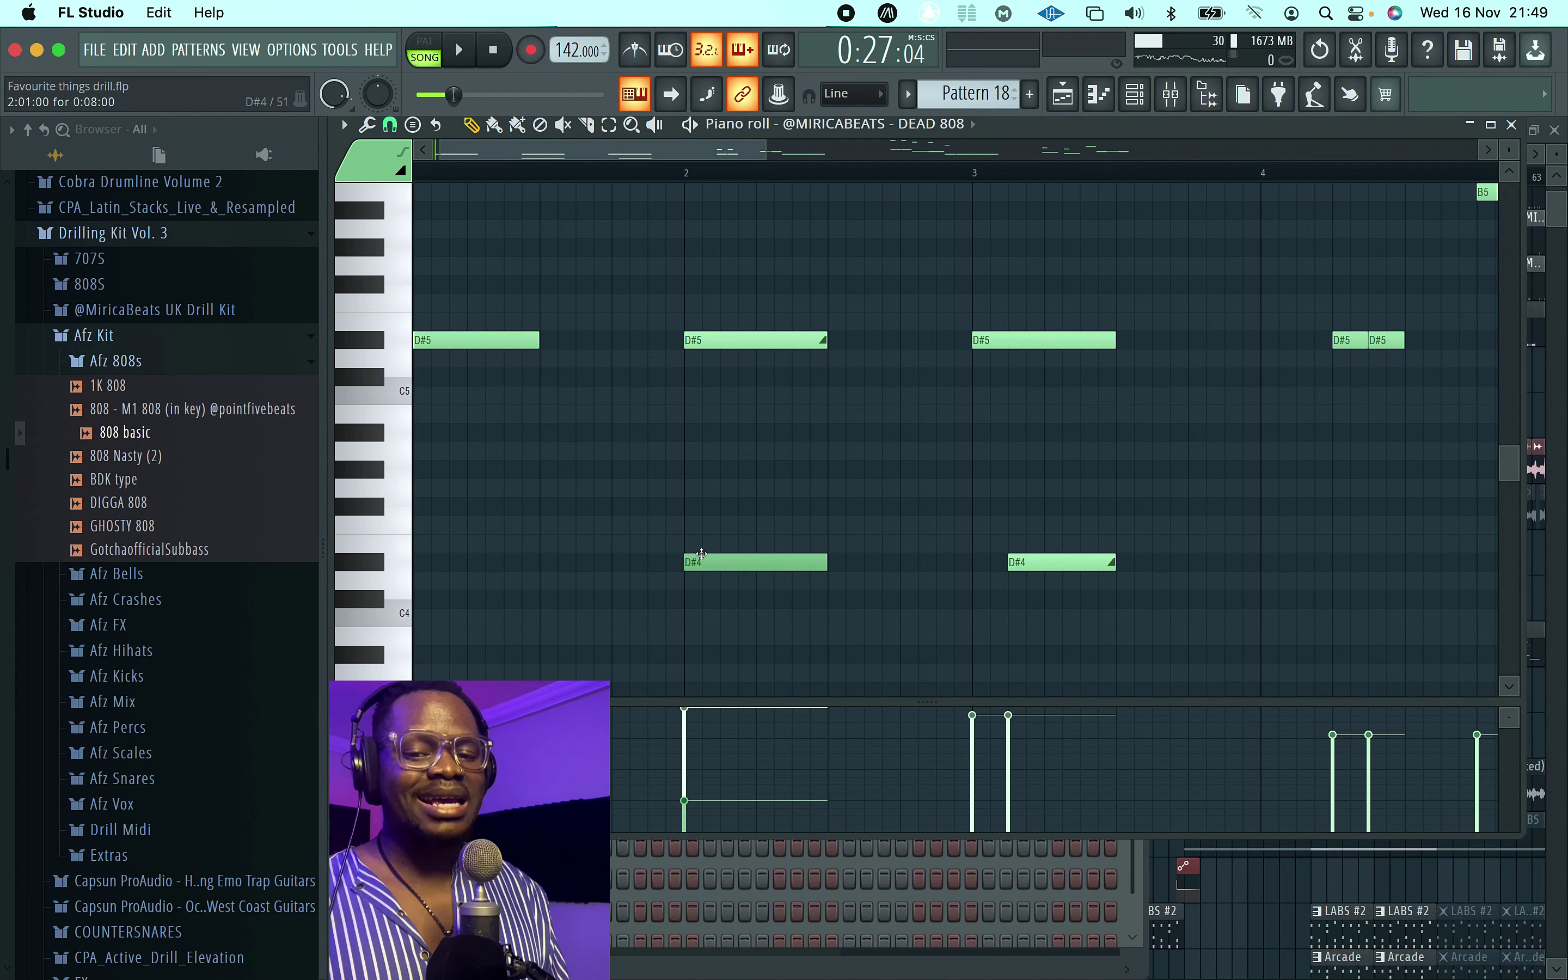
Step: Compare the velocities of the D#4 note and the D#5 slide note in bar 2, and listen to them
click(745, 561)
scroll(751, 546, down, 1)
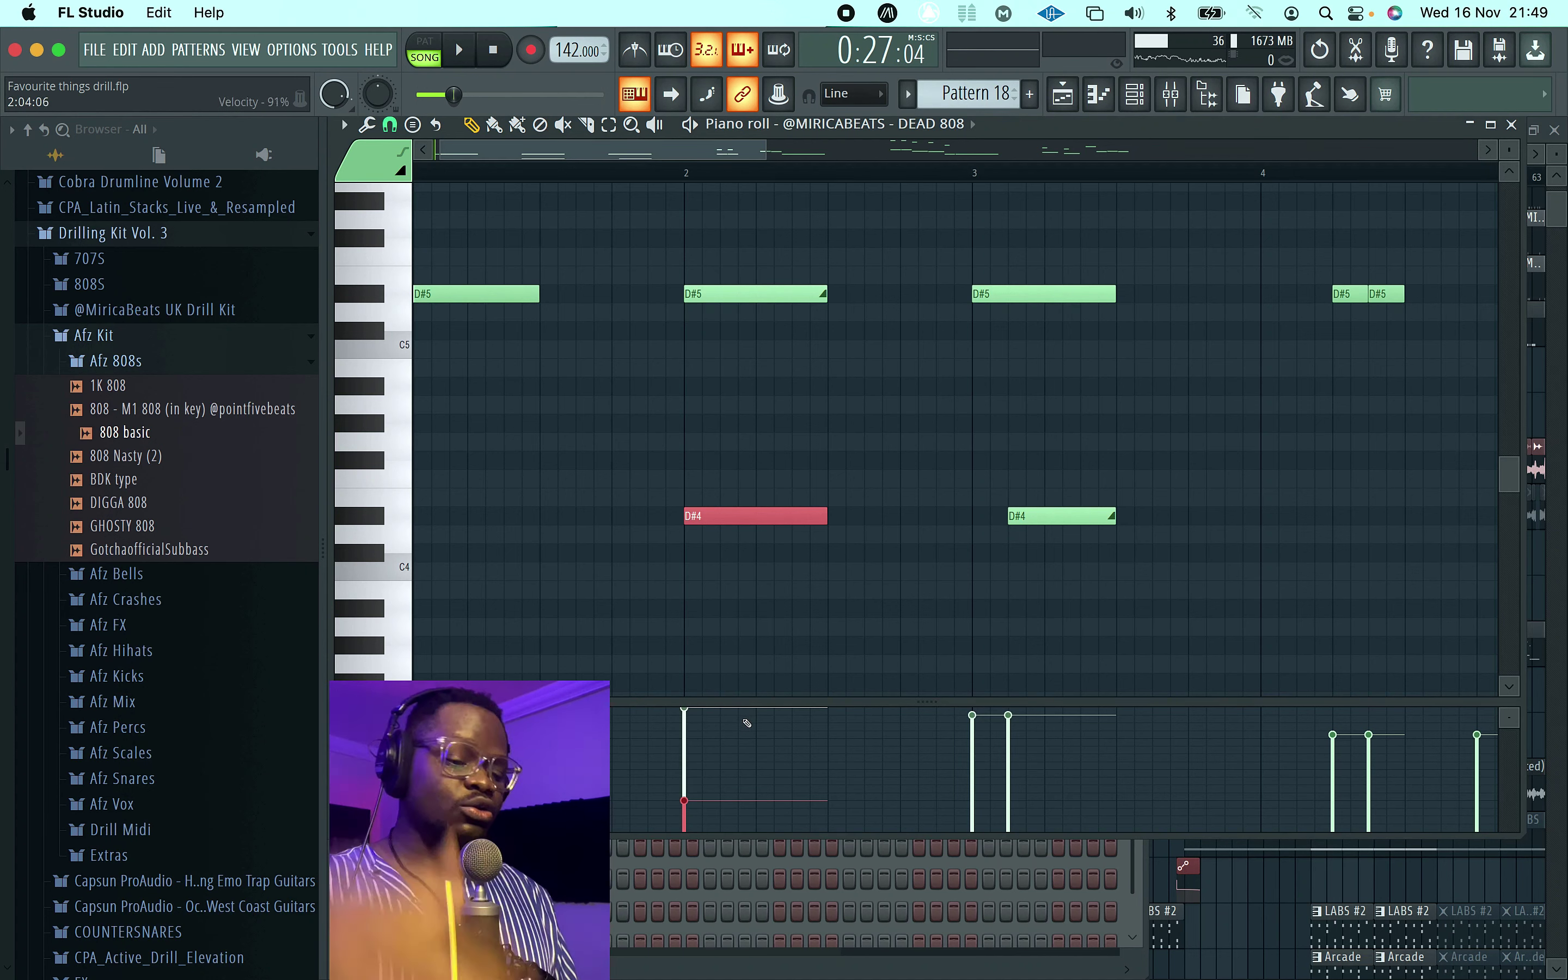
scroll(790, 428, up, 1)
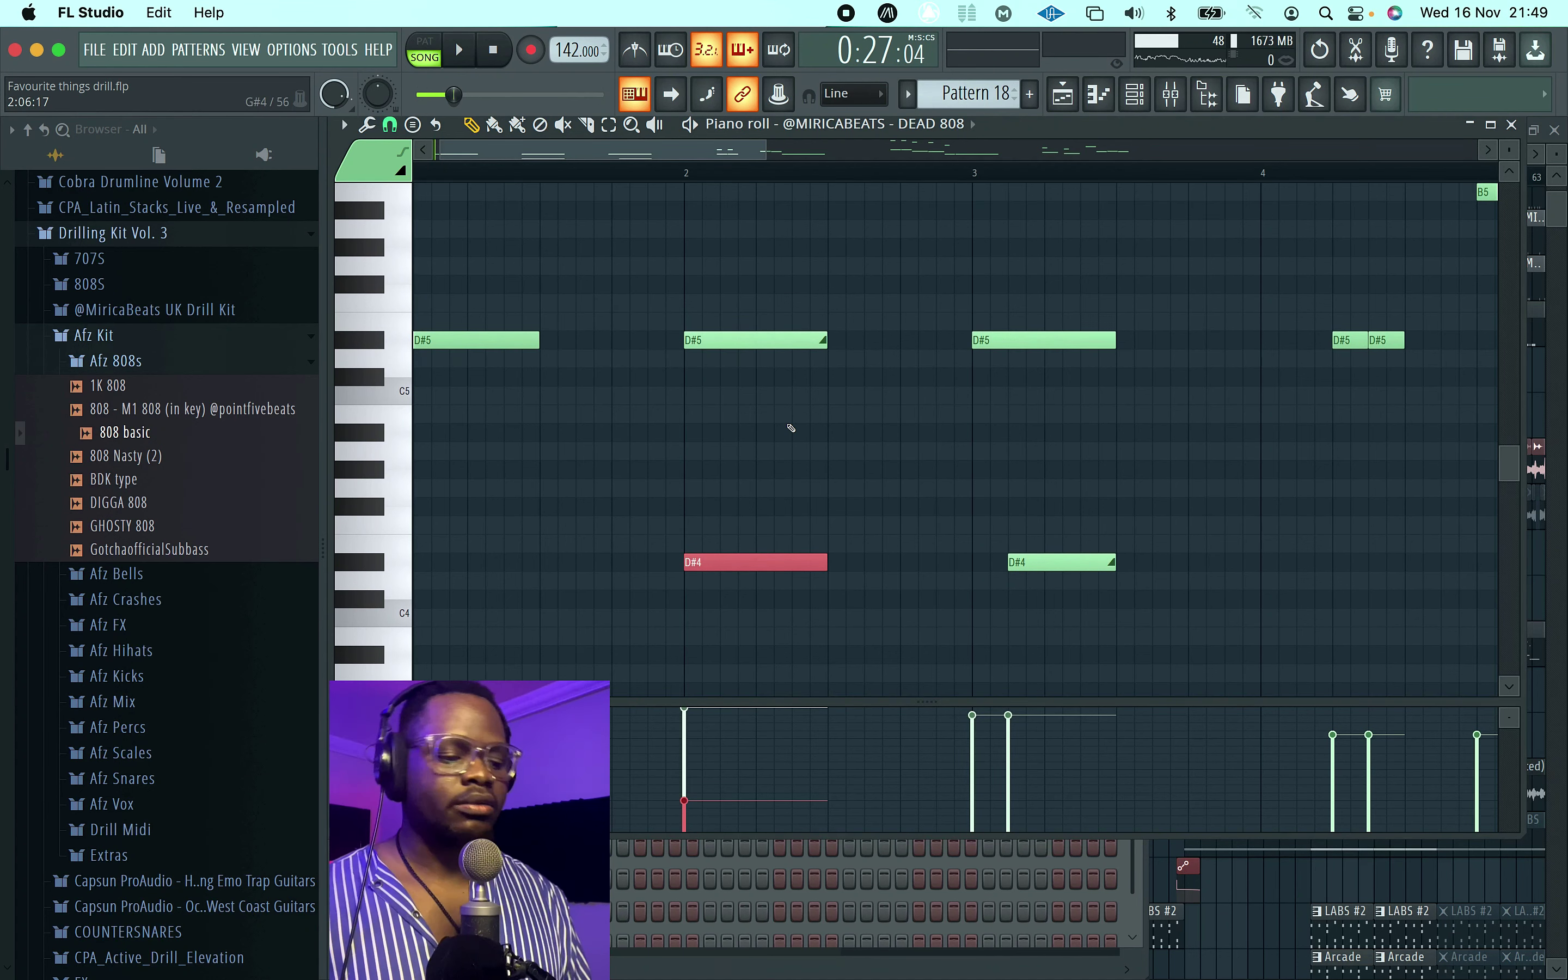
click(752, 340)
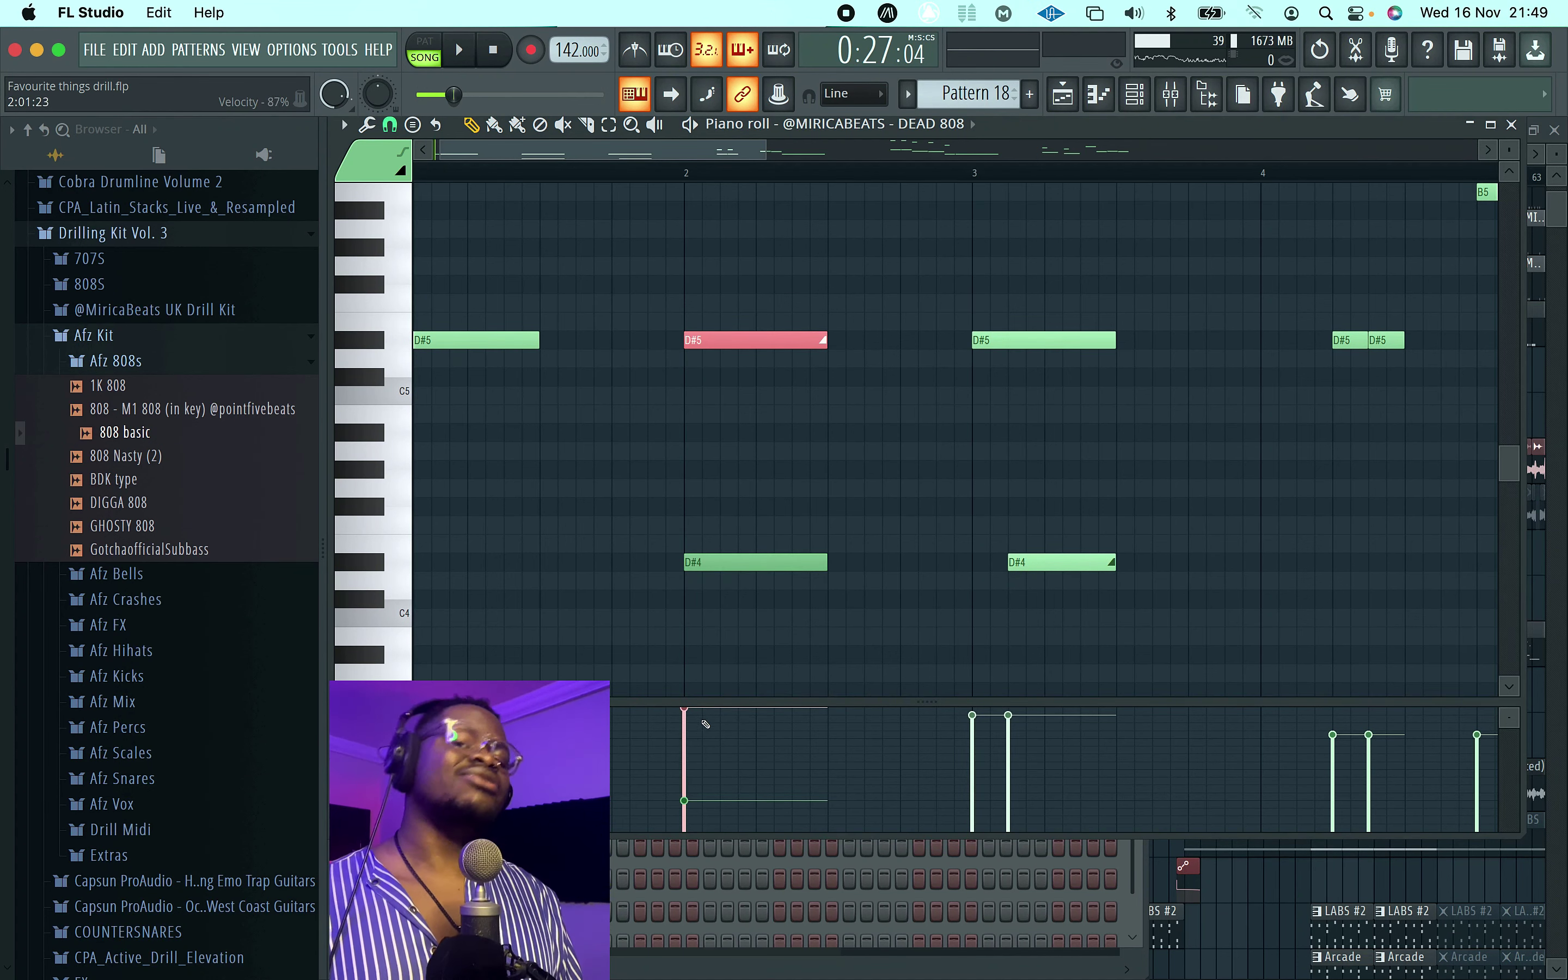
key(space)
key(space)
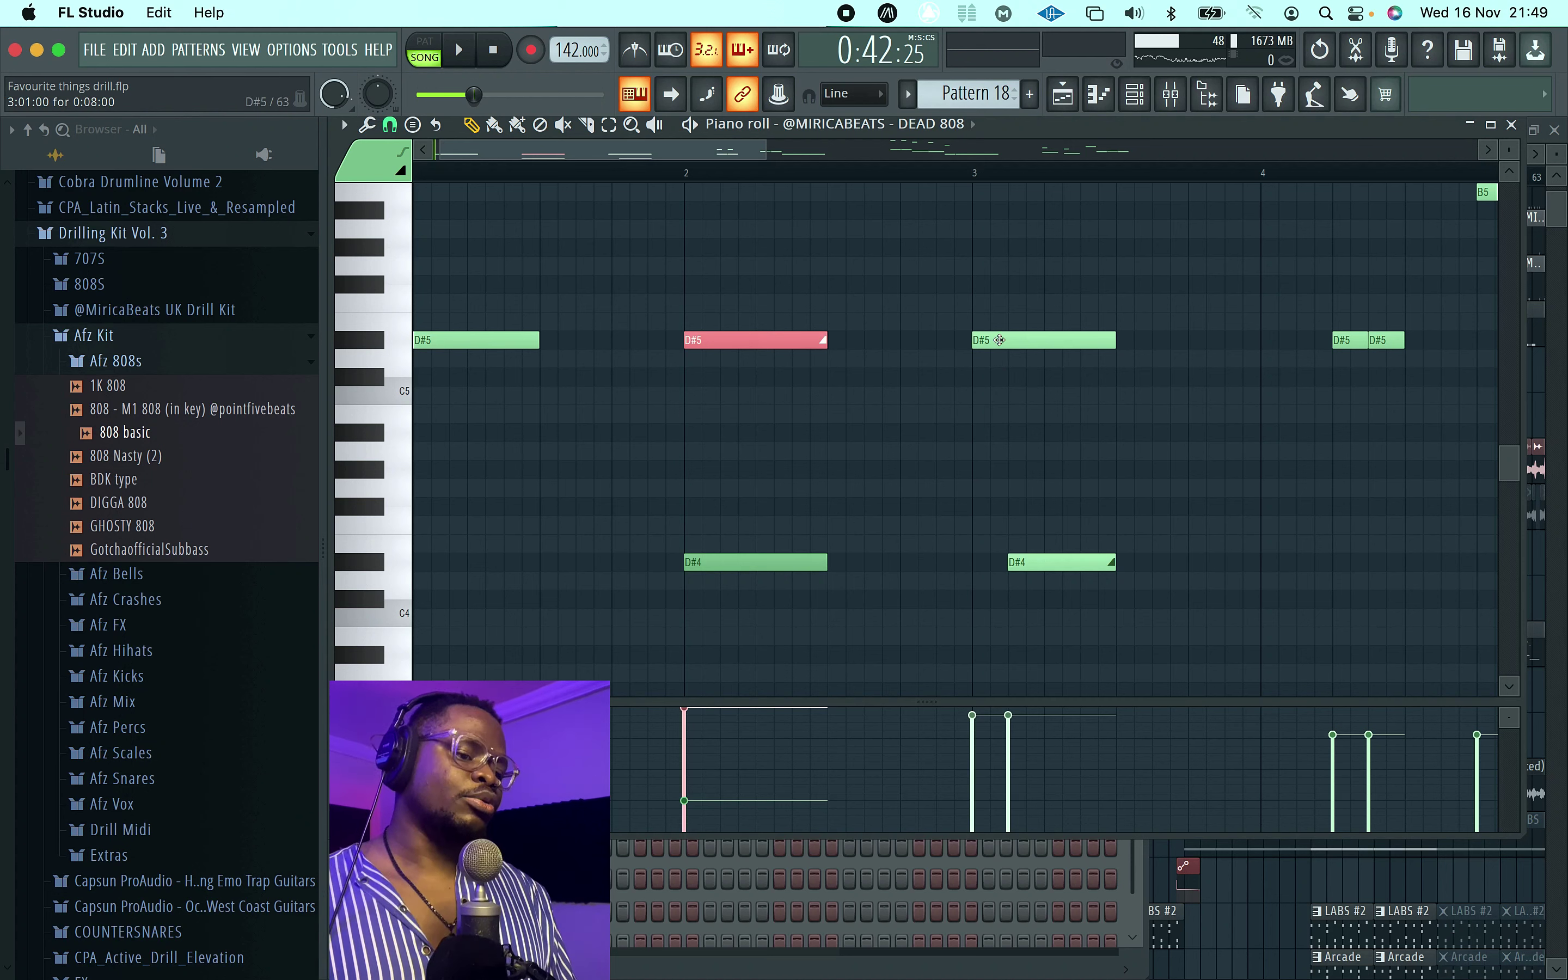
Step: Examine the start position of the D#4 slide note in bar 3 and listen to the slide
click(1051, 559)
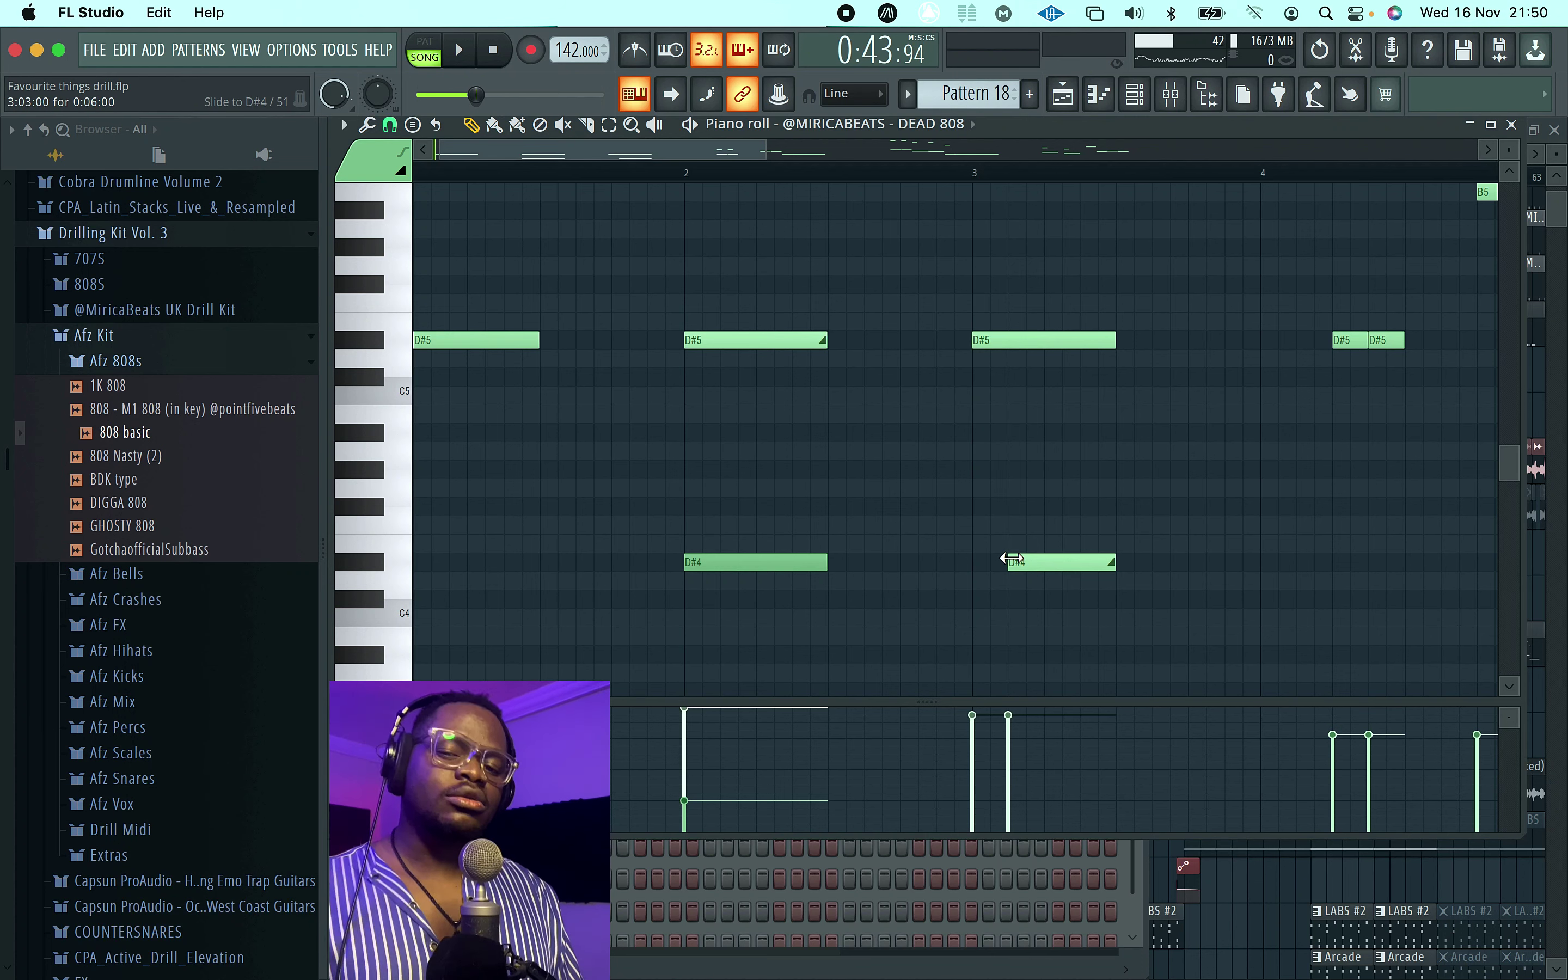
mouse_move(1013, 557)
mouse_down()
mouse_move(990, 561)
mouse_move(1067, 561)
mouse_move(1009, 562)
mouse_up()
key(space)
key(space)
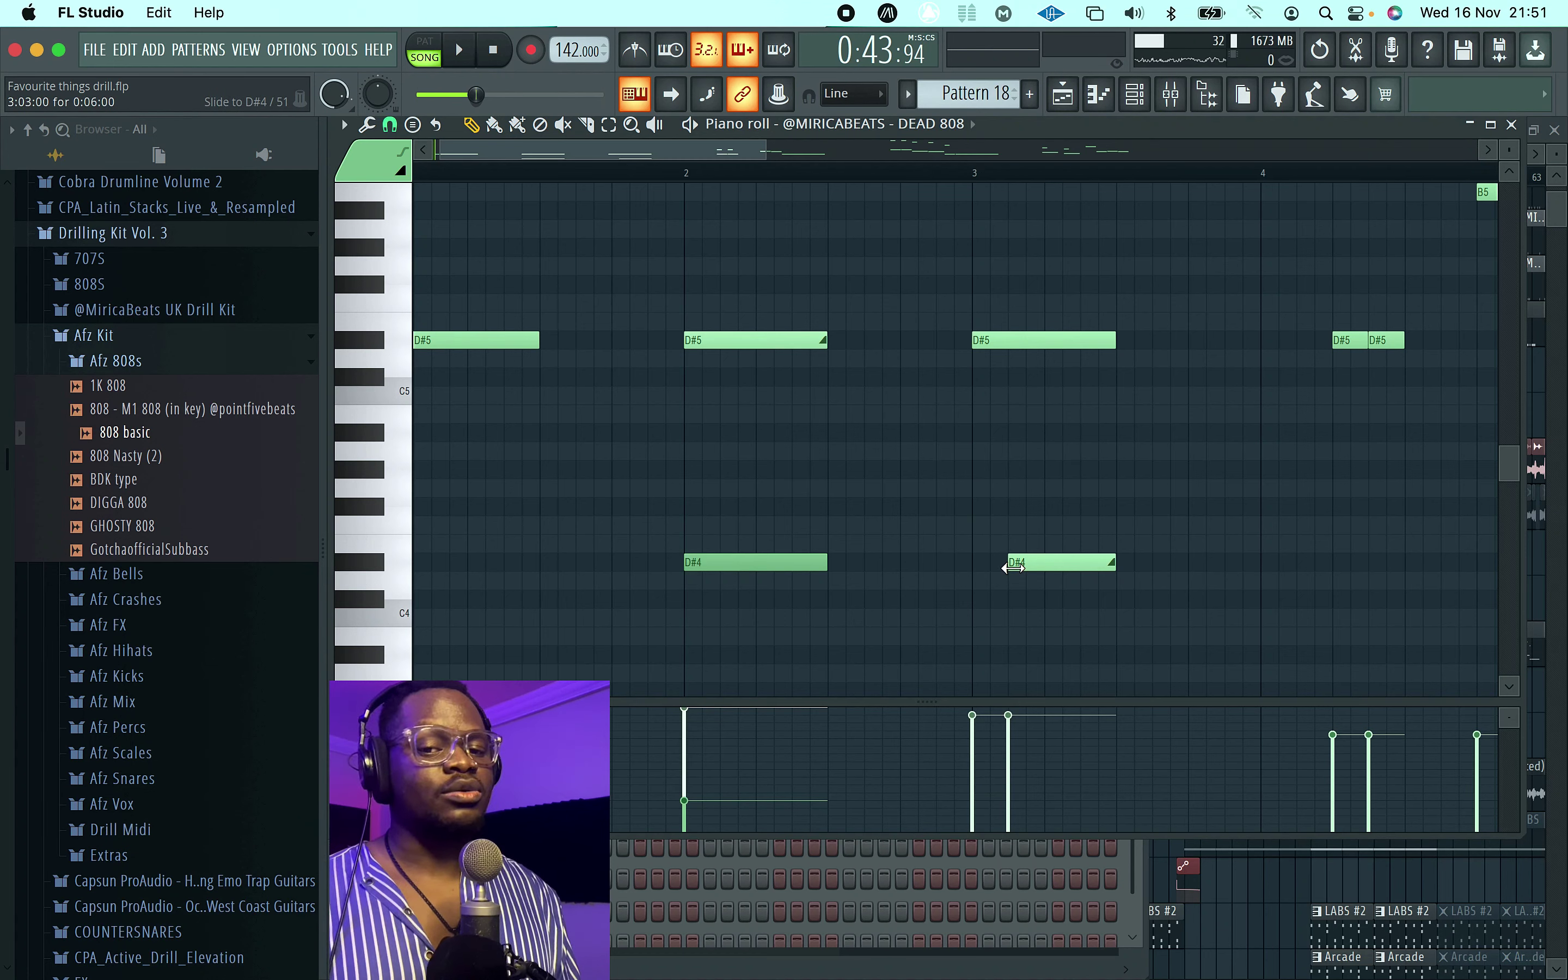
Step: Play the 808 pattern from bar 2 and follow its notes through the following bars
click(685, 173)
key(space)
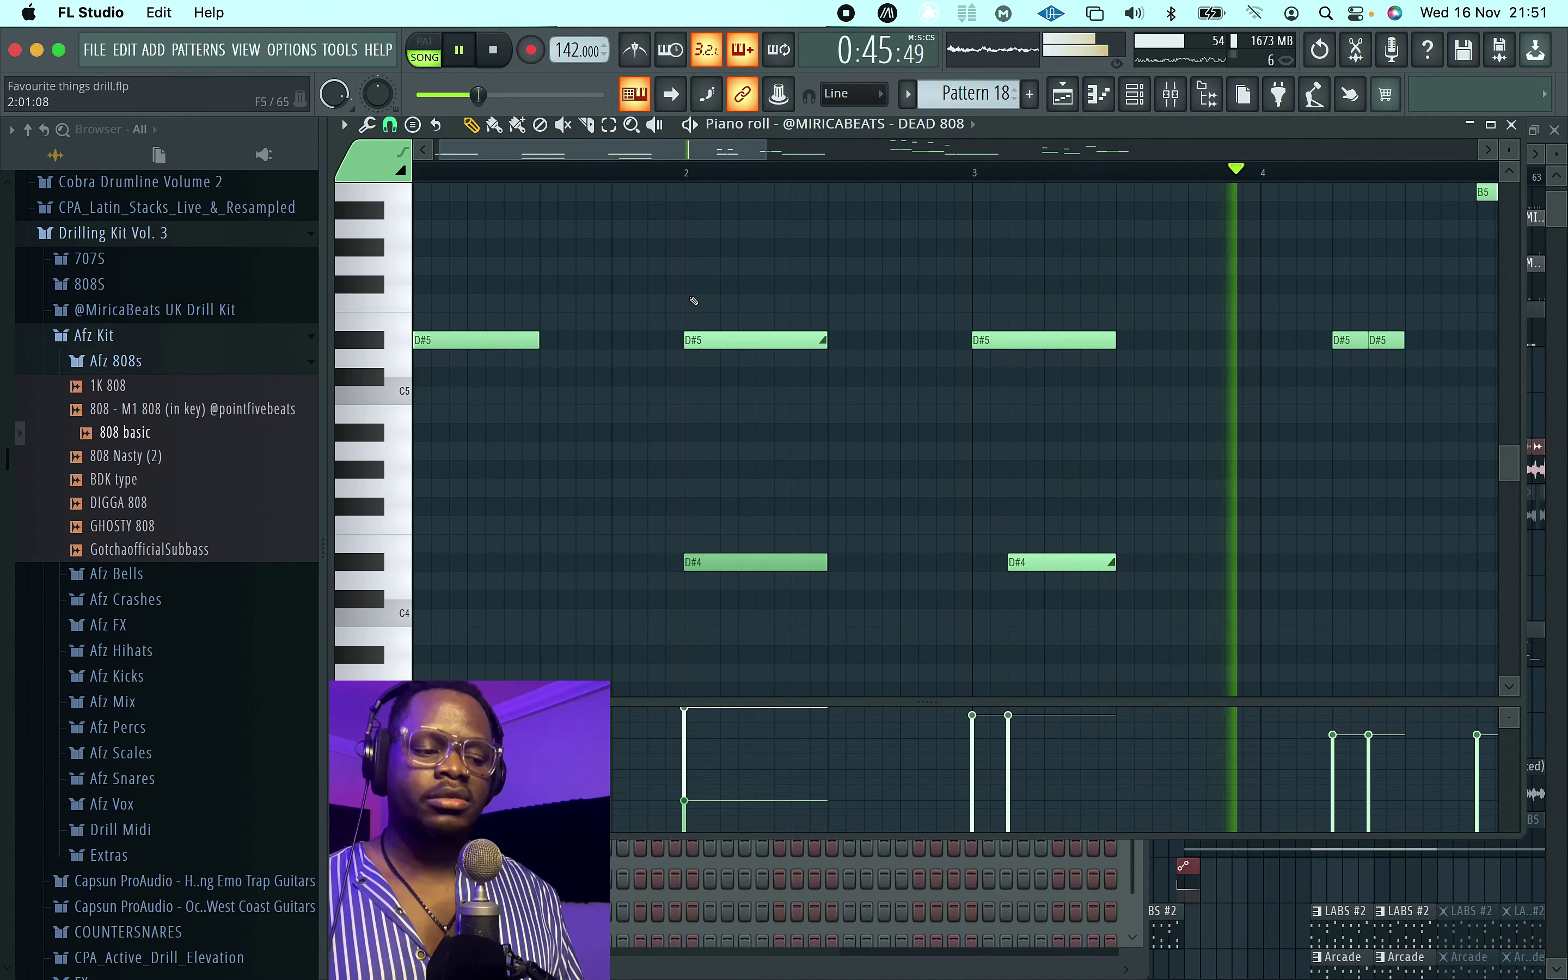
scroll(691, 297, down, 2)
scroll(692, 300, up, 5)
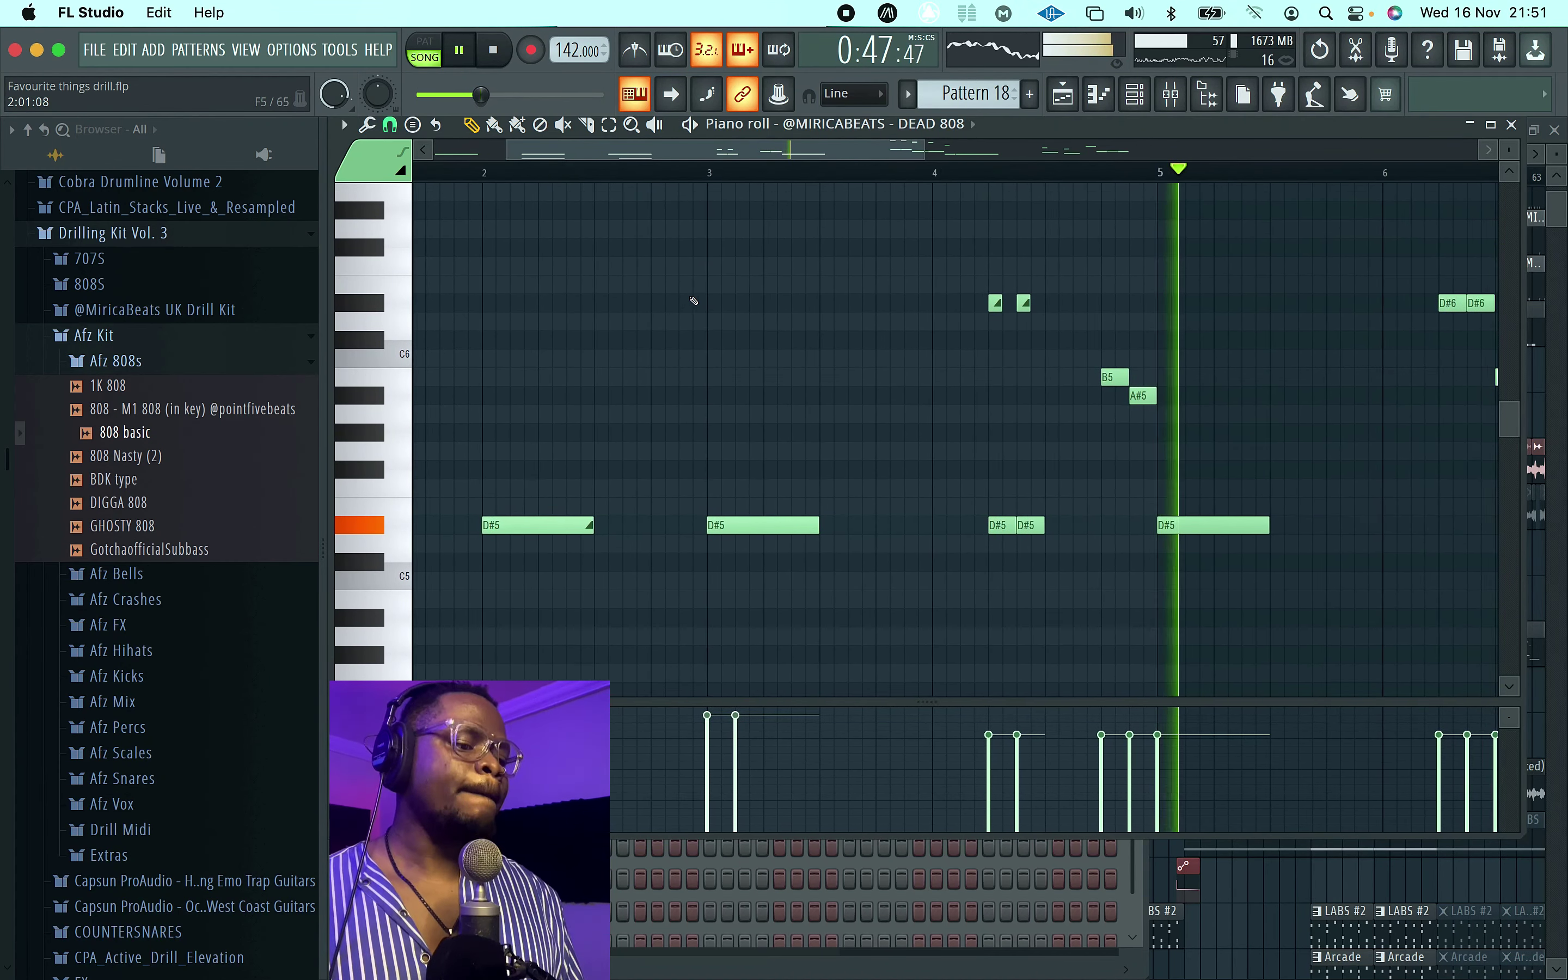
scroll(693, 300, up, 1)
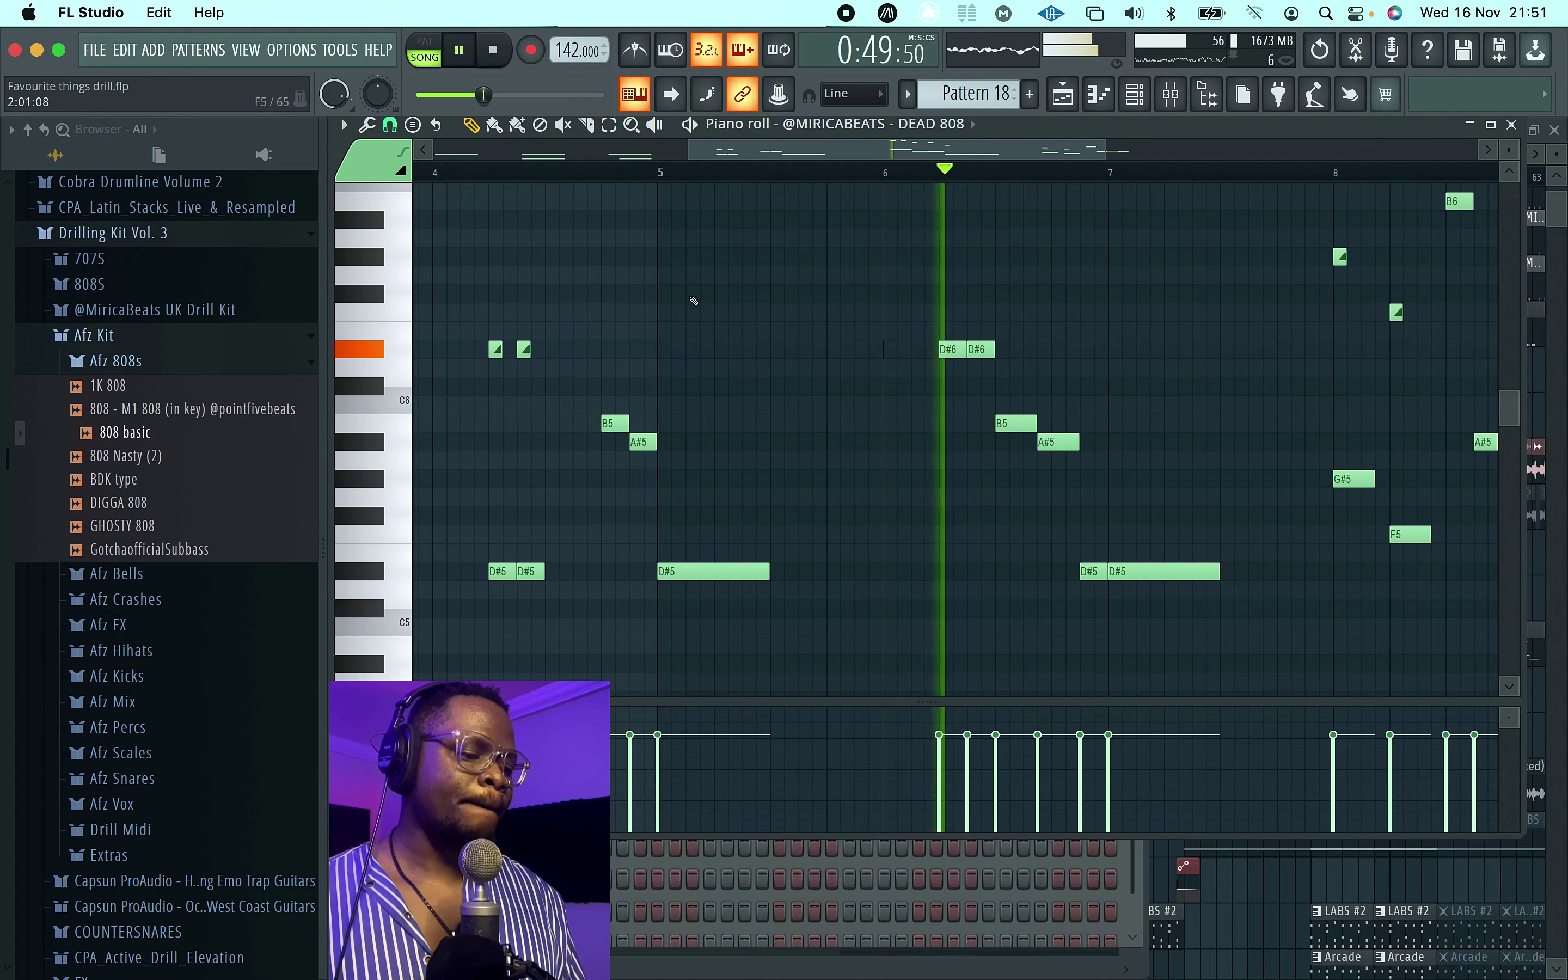
key(space)
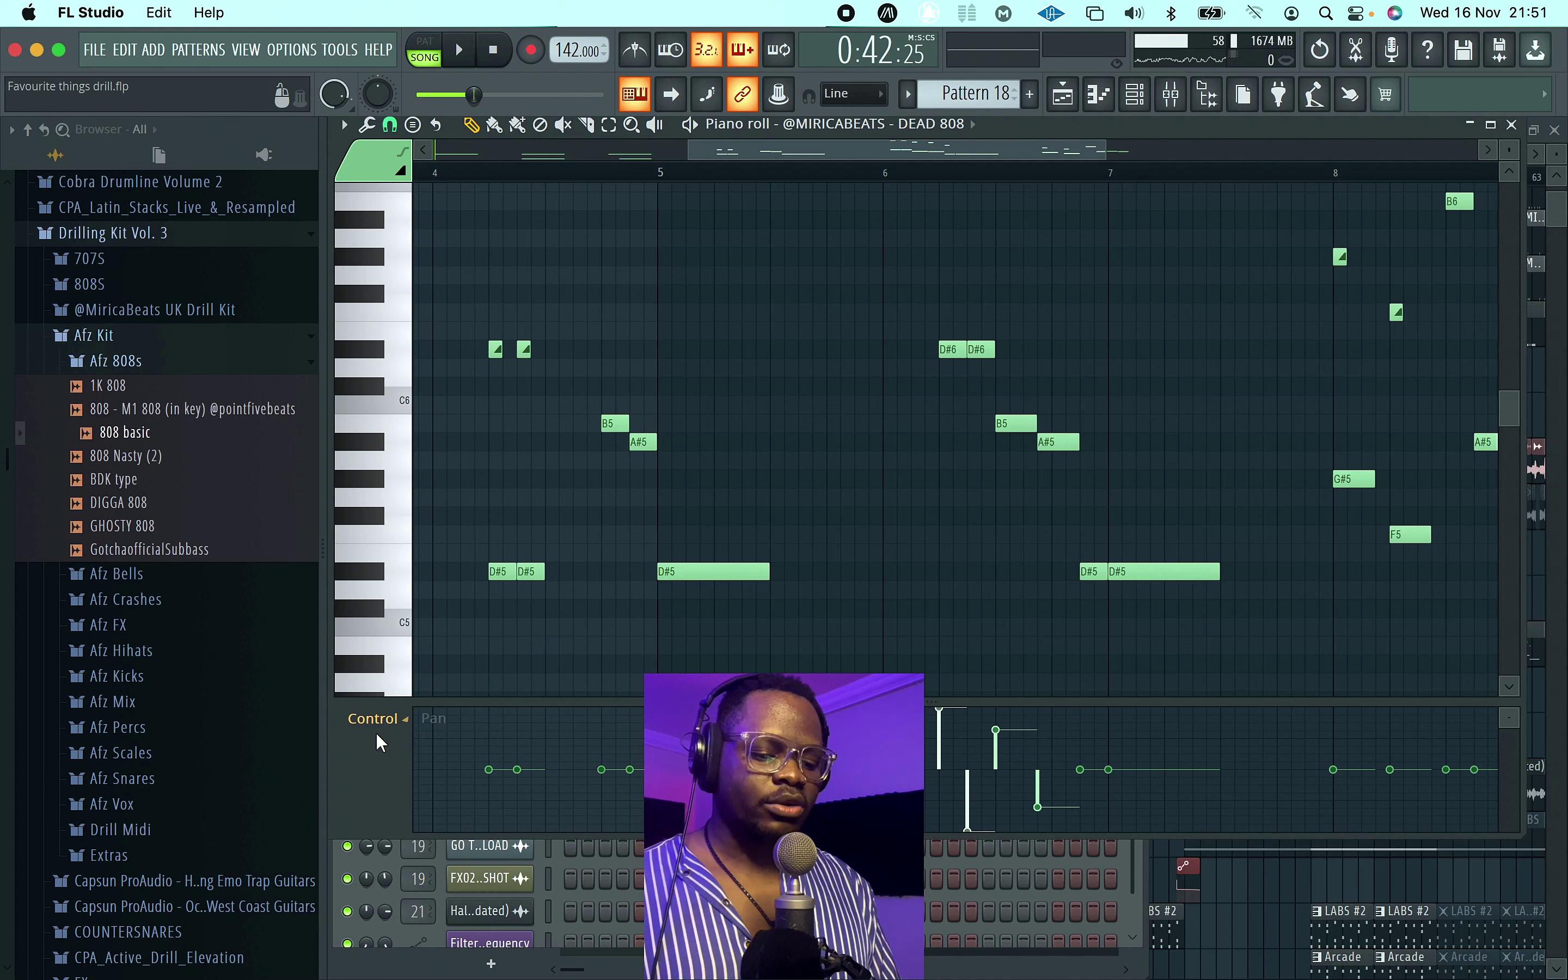
Step: Show note velocity in the piano roll's control lane and return the lane to note pan
click(383, 718)
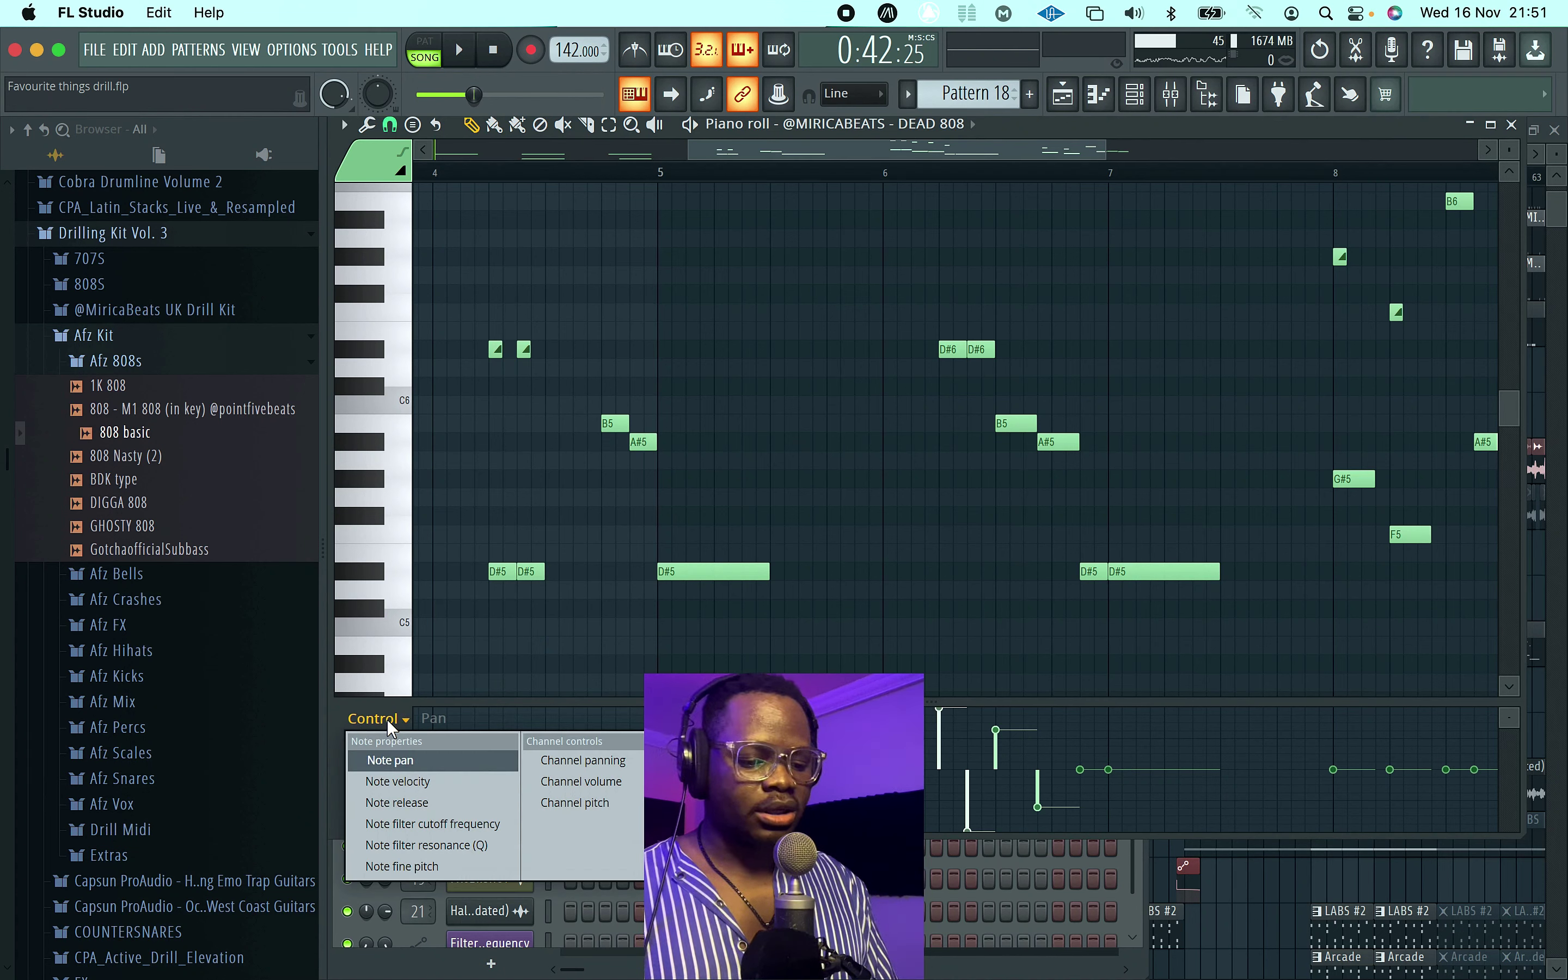
click(396, 781)
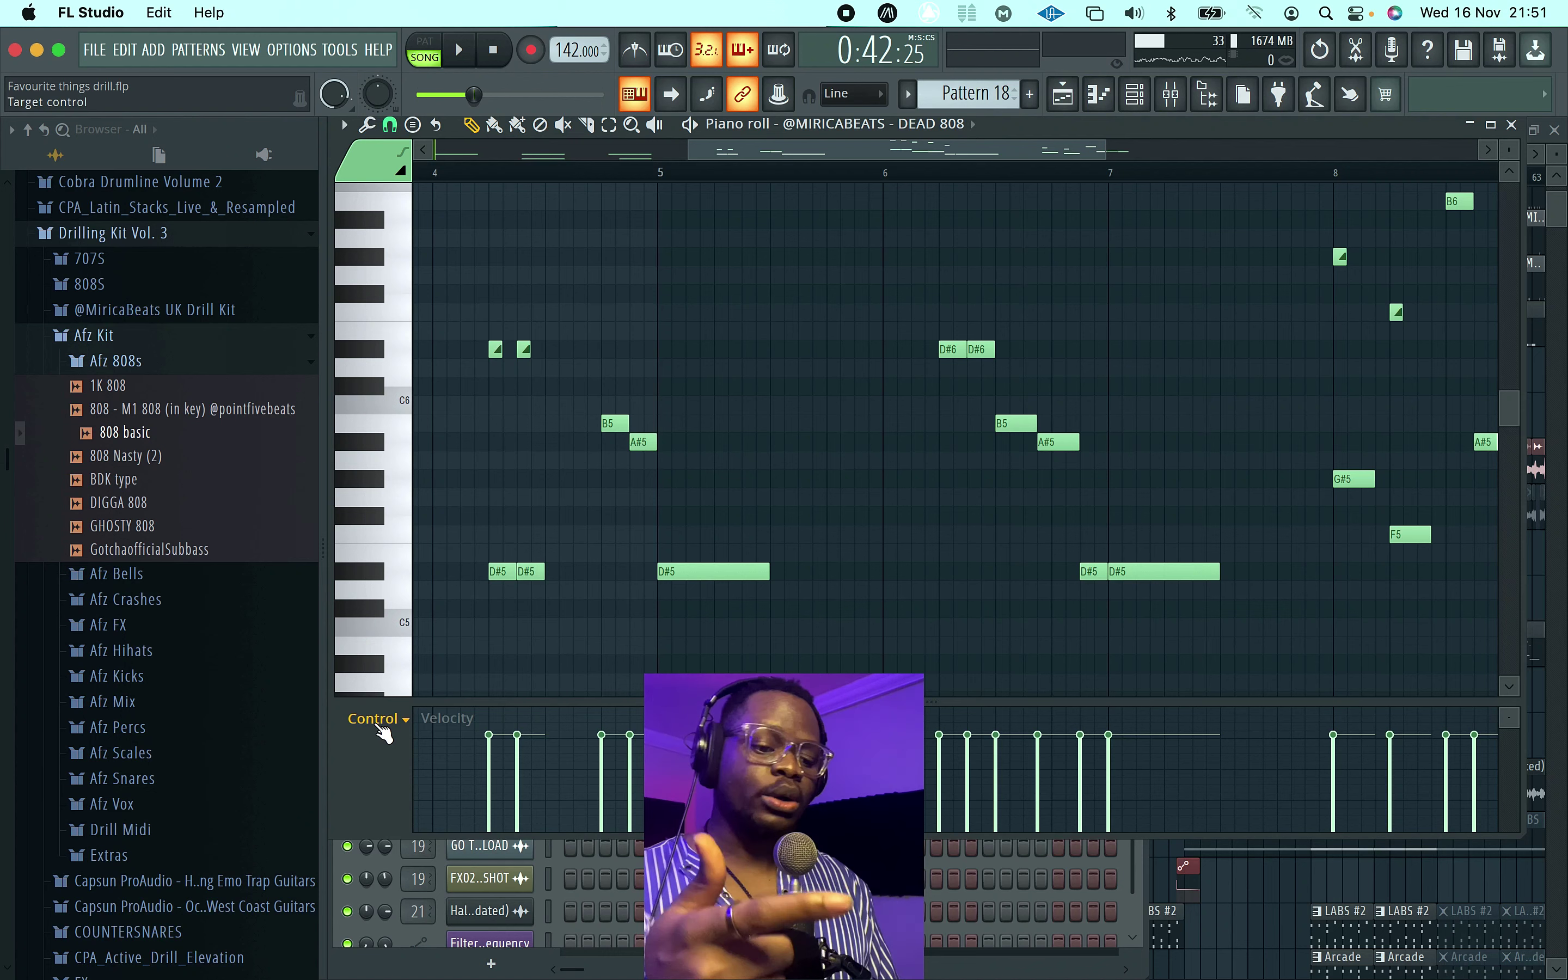
click(381, 720)
click(377, 759)
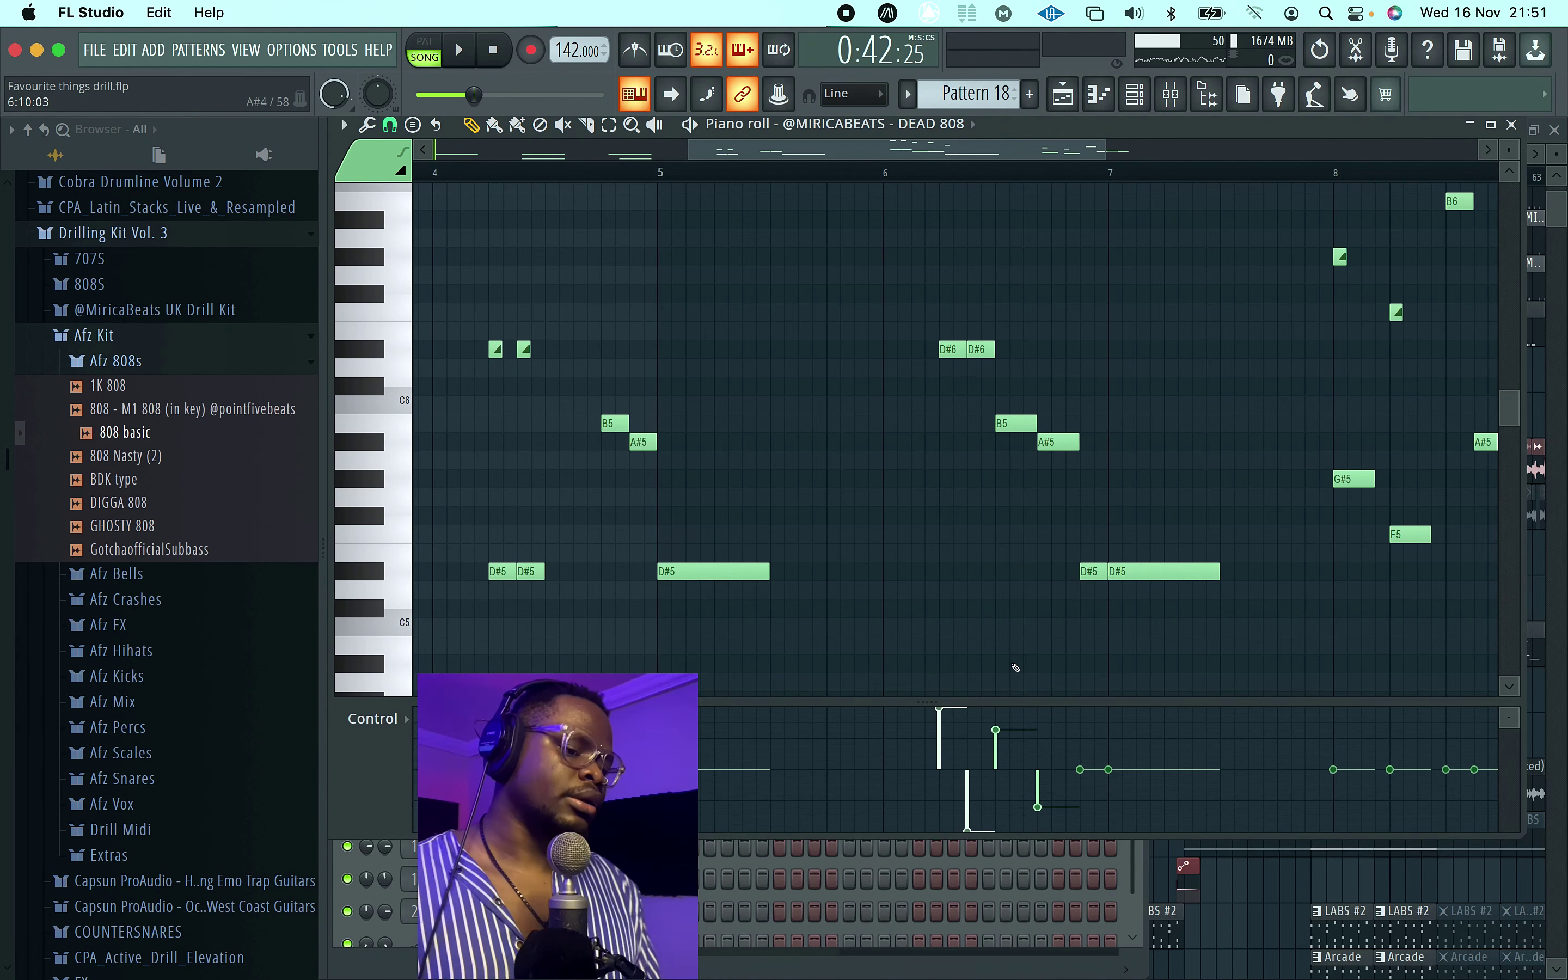
Step: Listen to the panned 808 notes from bar 6 onward and return to the playlist
click(886, 176)
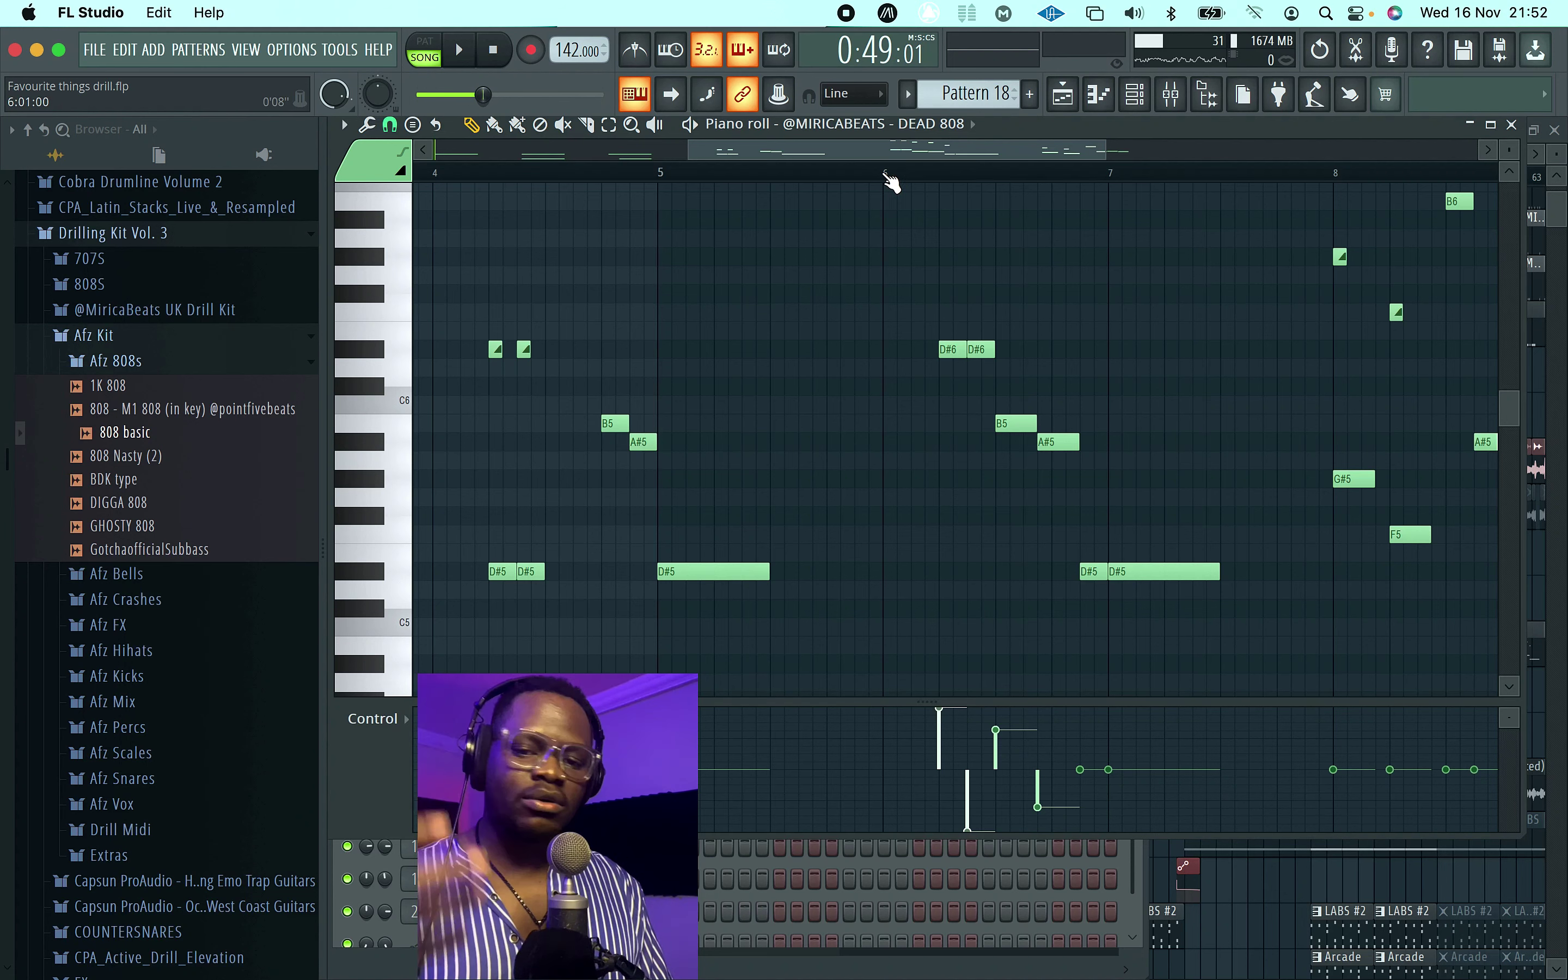
key(space)
key(space)
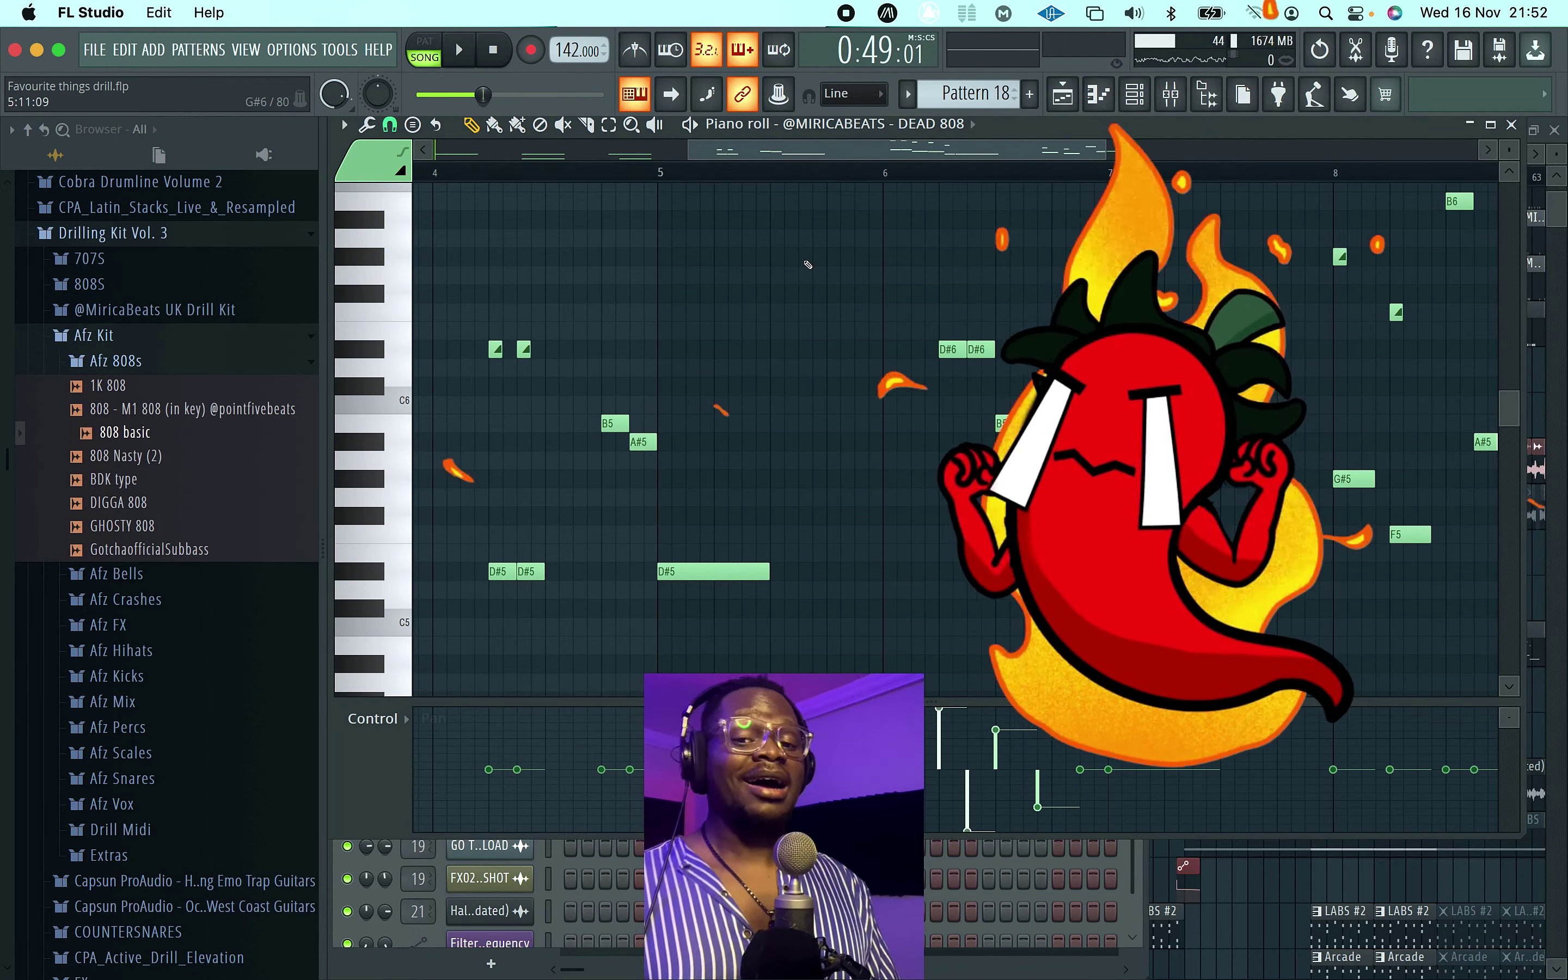
scroll(805, 316, down, 1)
key(space)
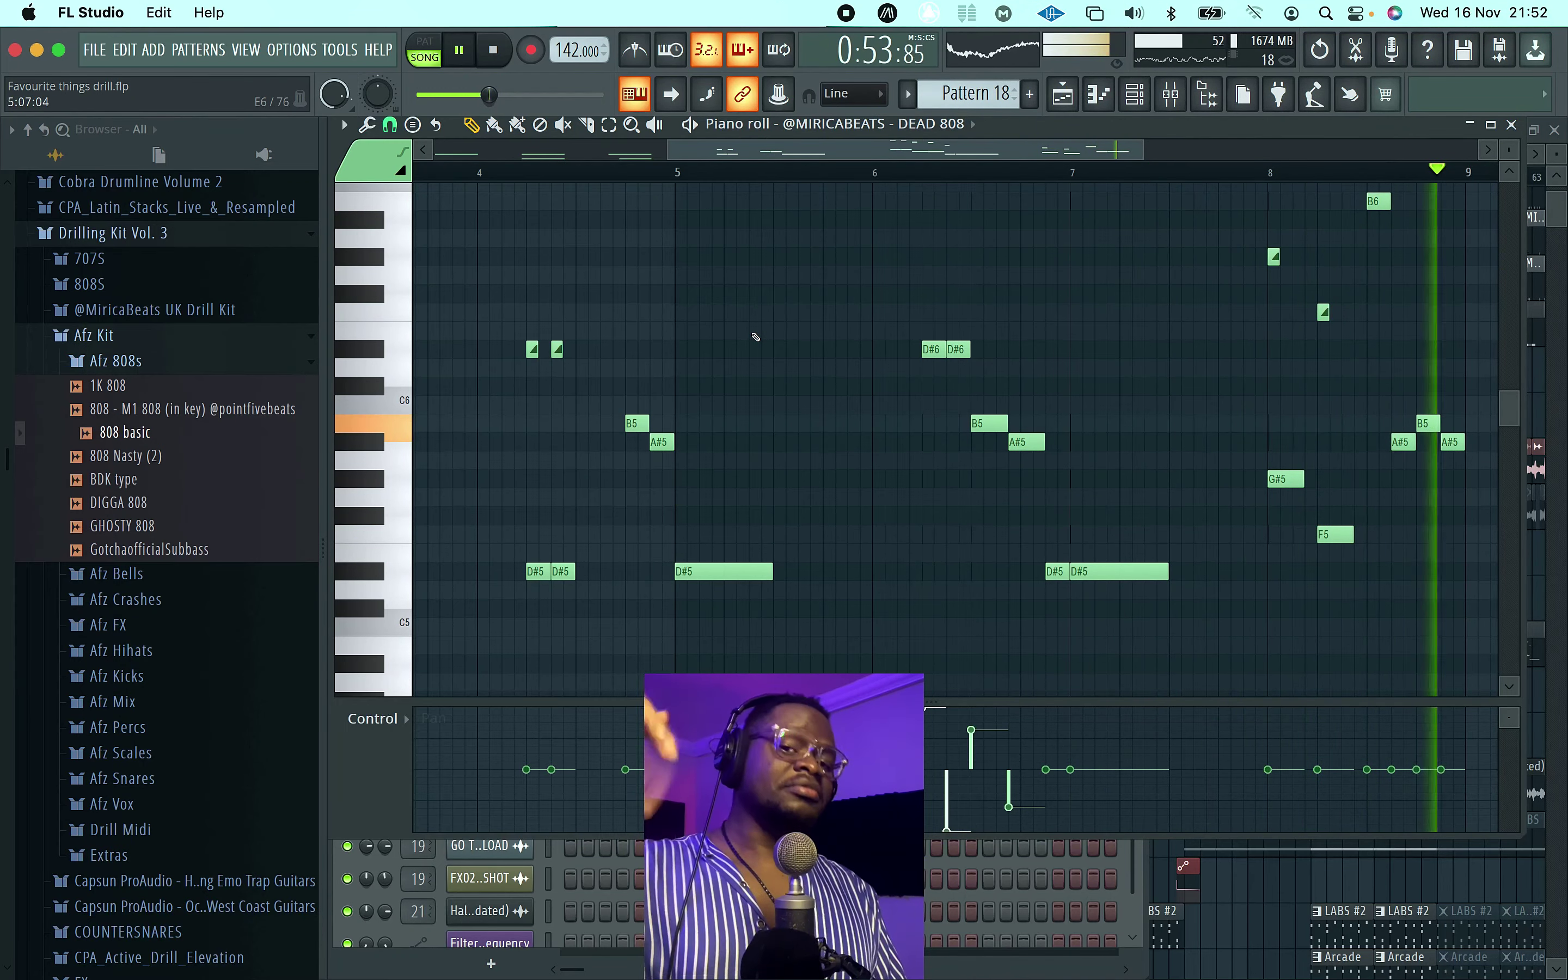
key(space)
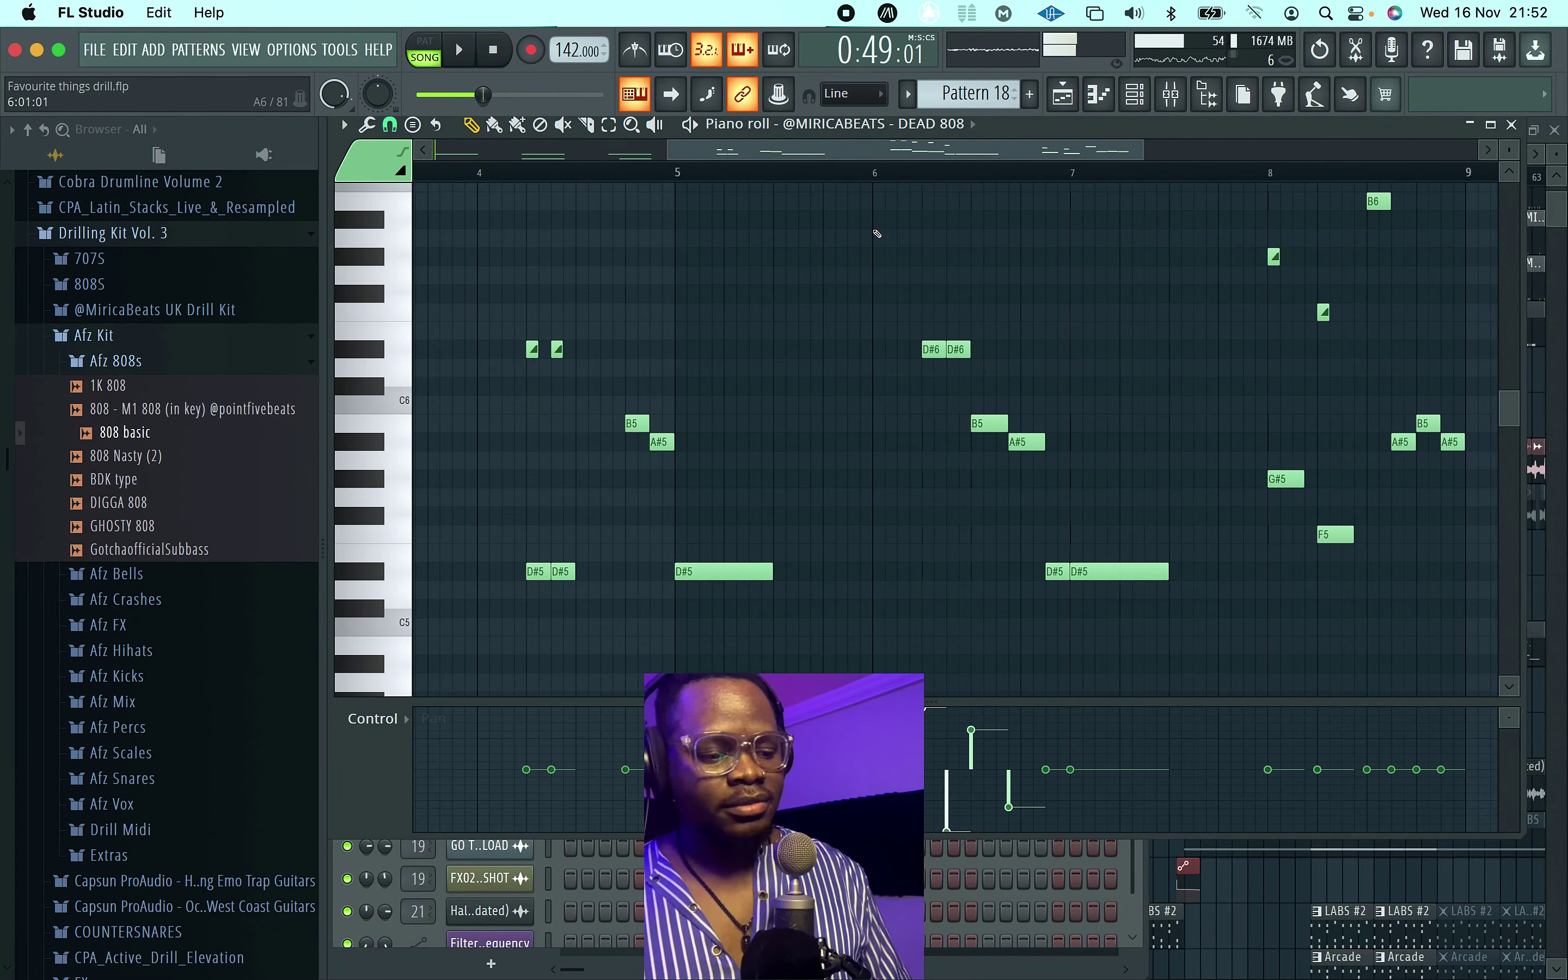
key(F5)
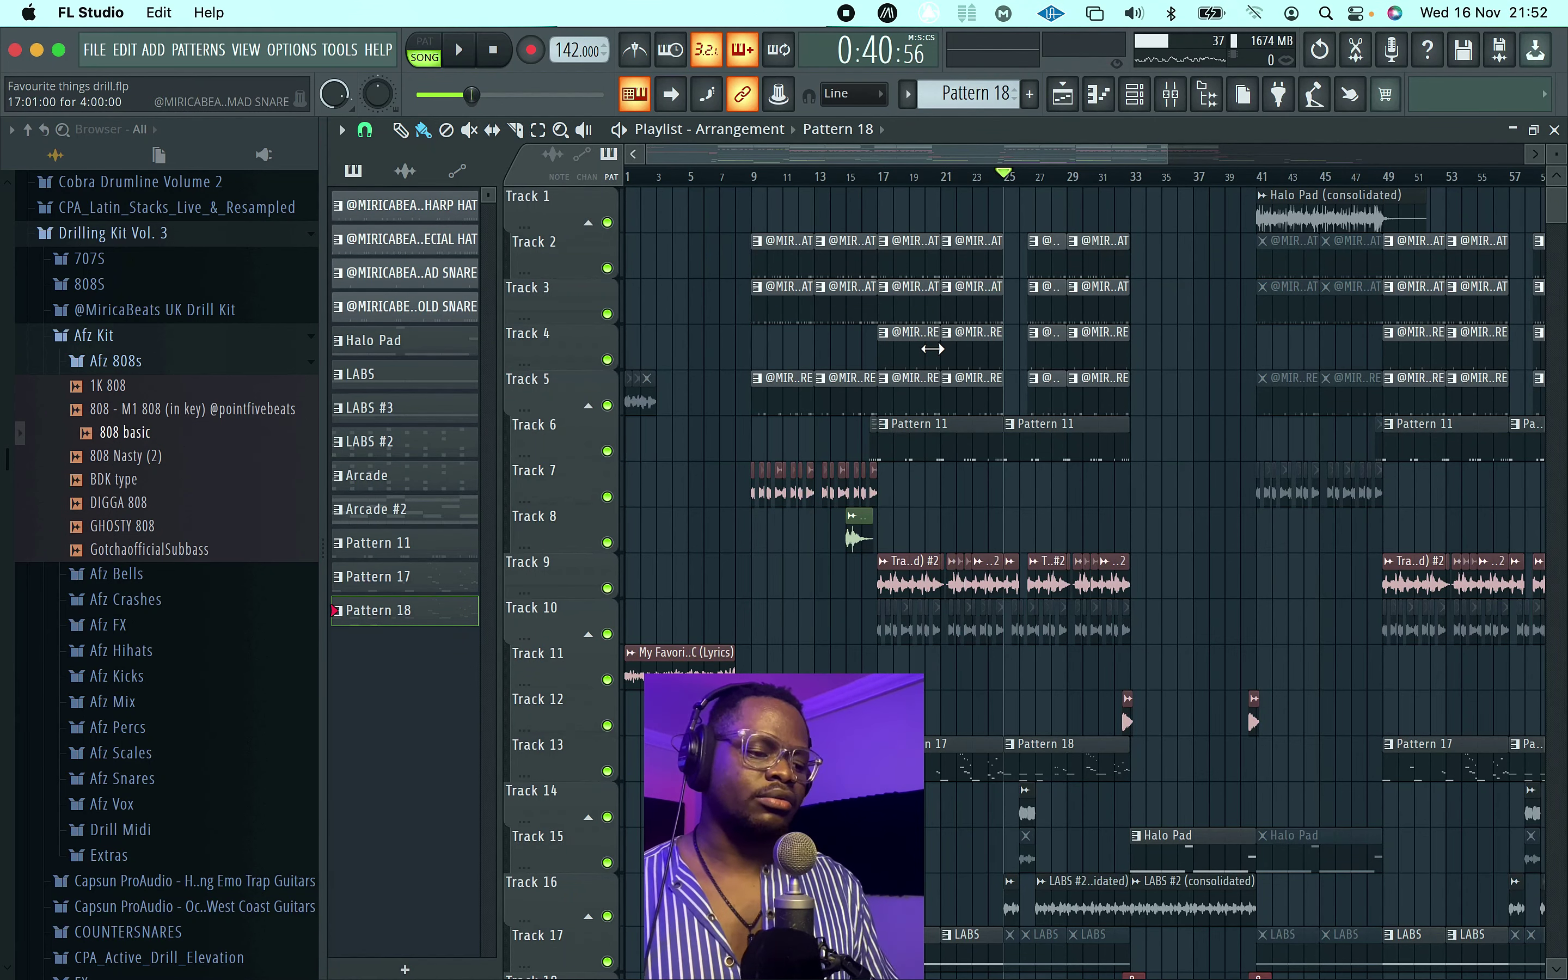
Step: Solo the sample chops on Track 7 and play them from bar 9
scroll(842, 502, down, 3)
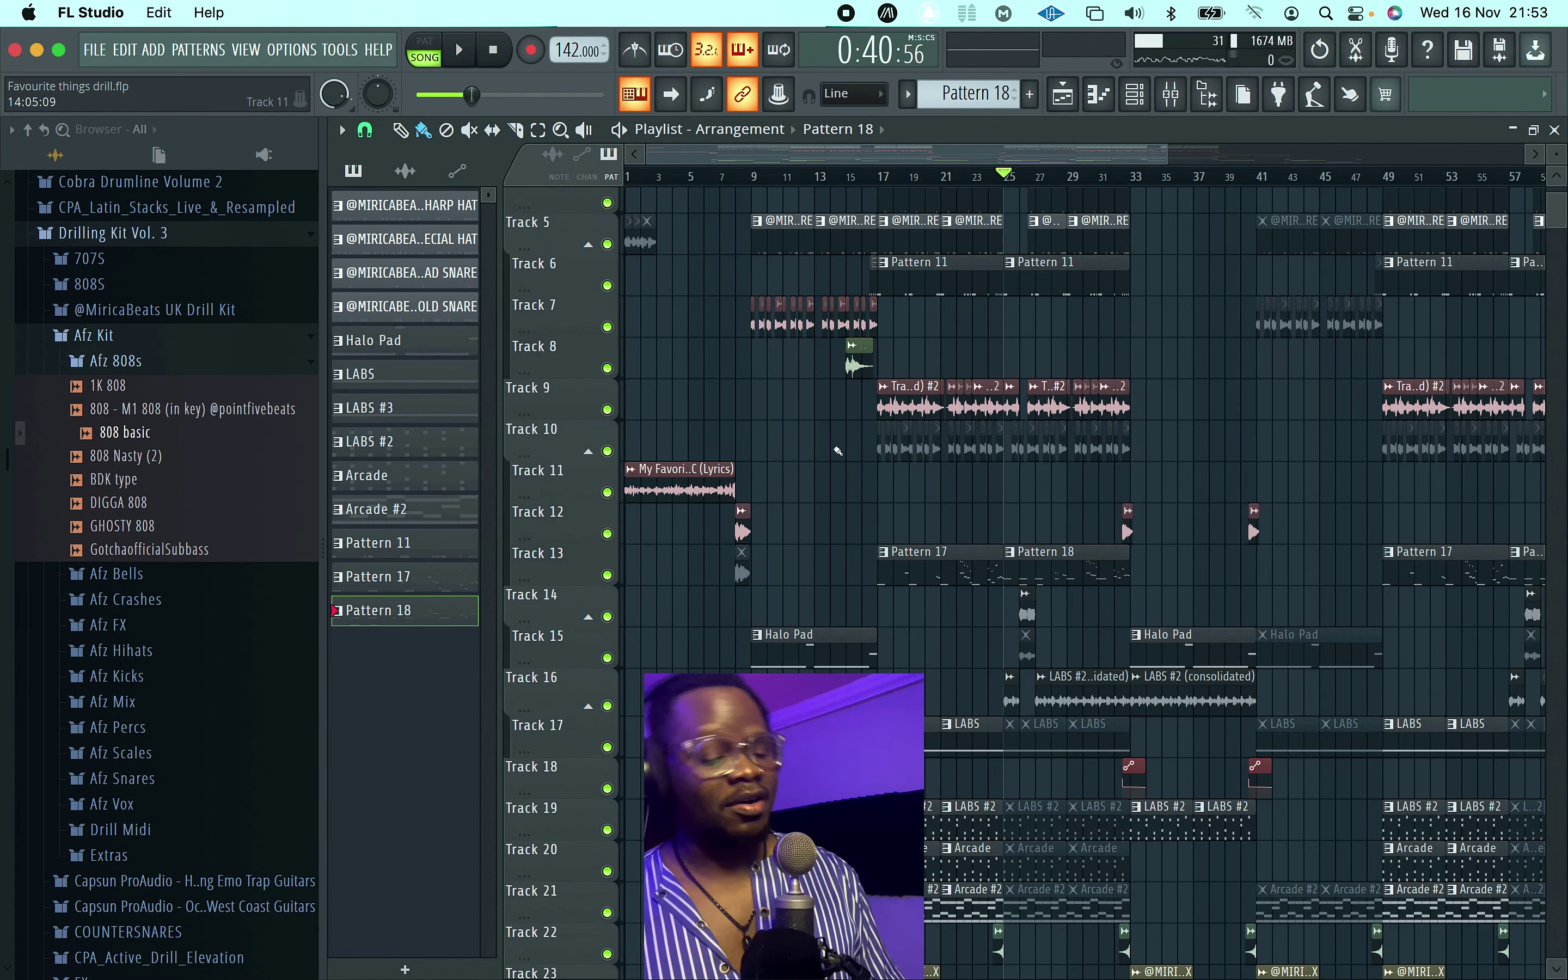
scroll(788, 519, up, 3)
key(space)
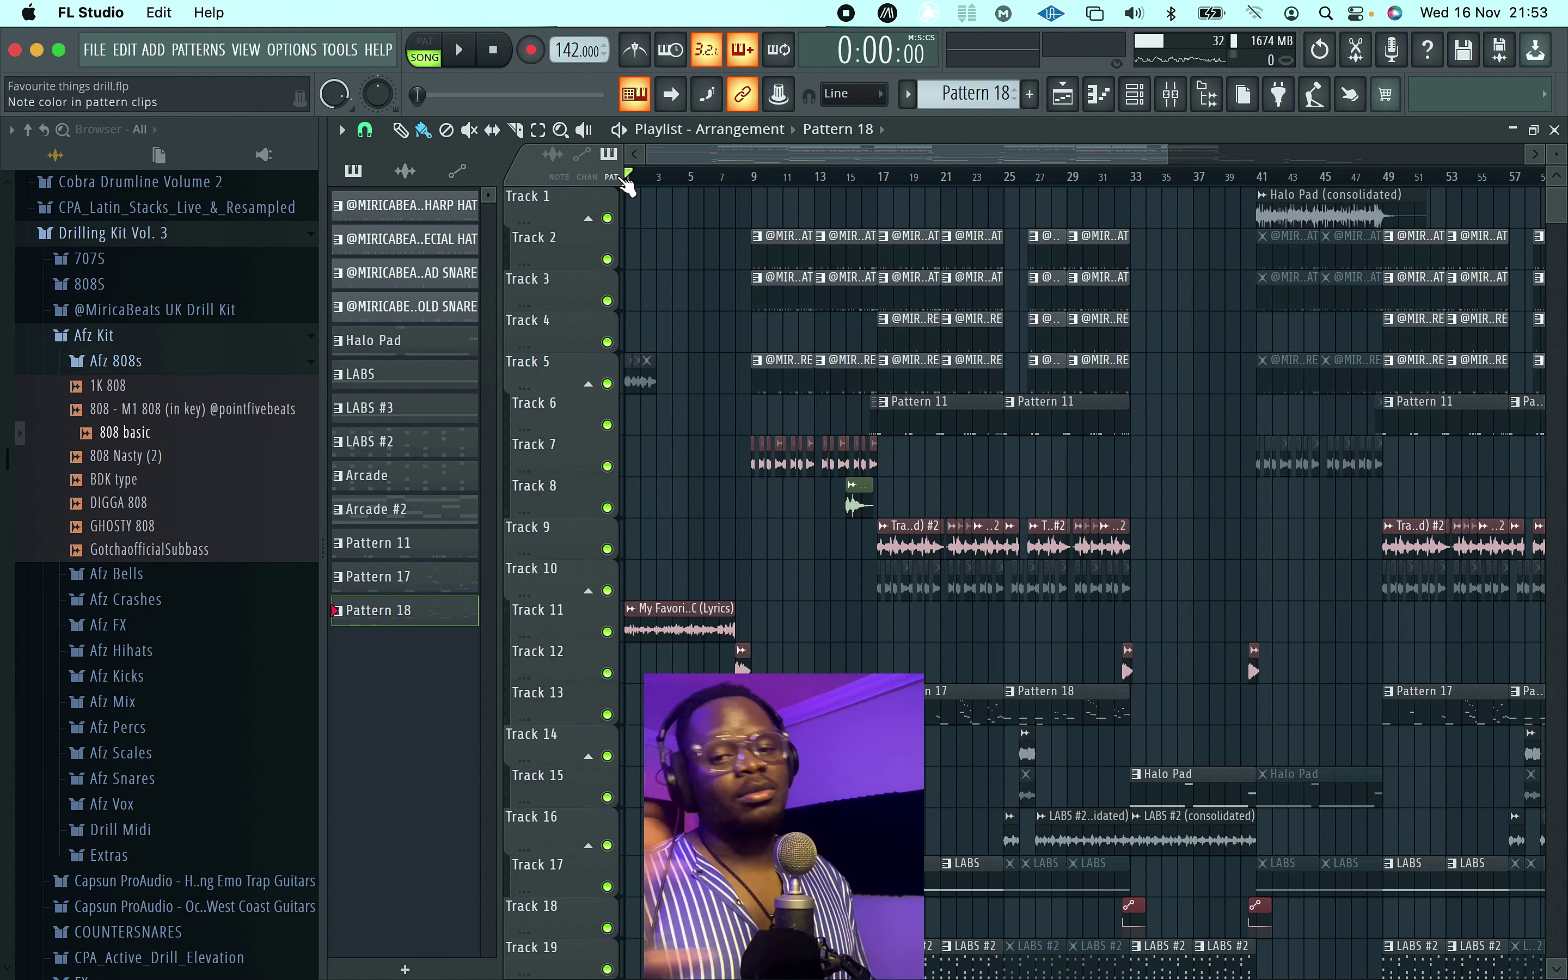
scroll(745, 181, up, 3)
click(820, 178)
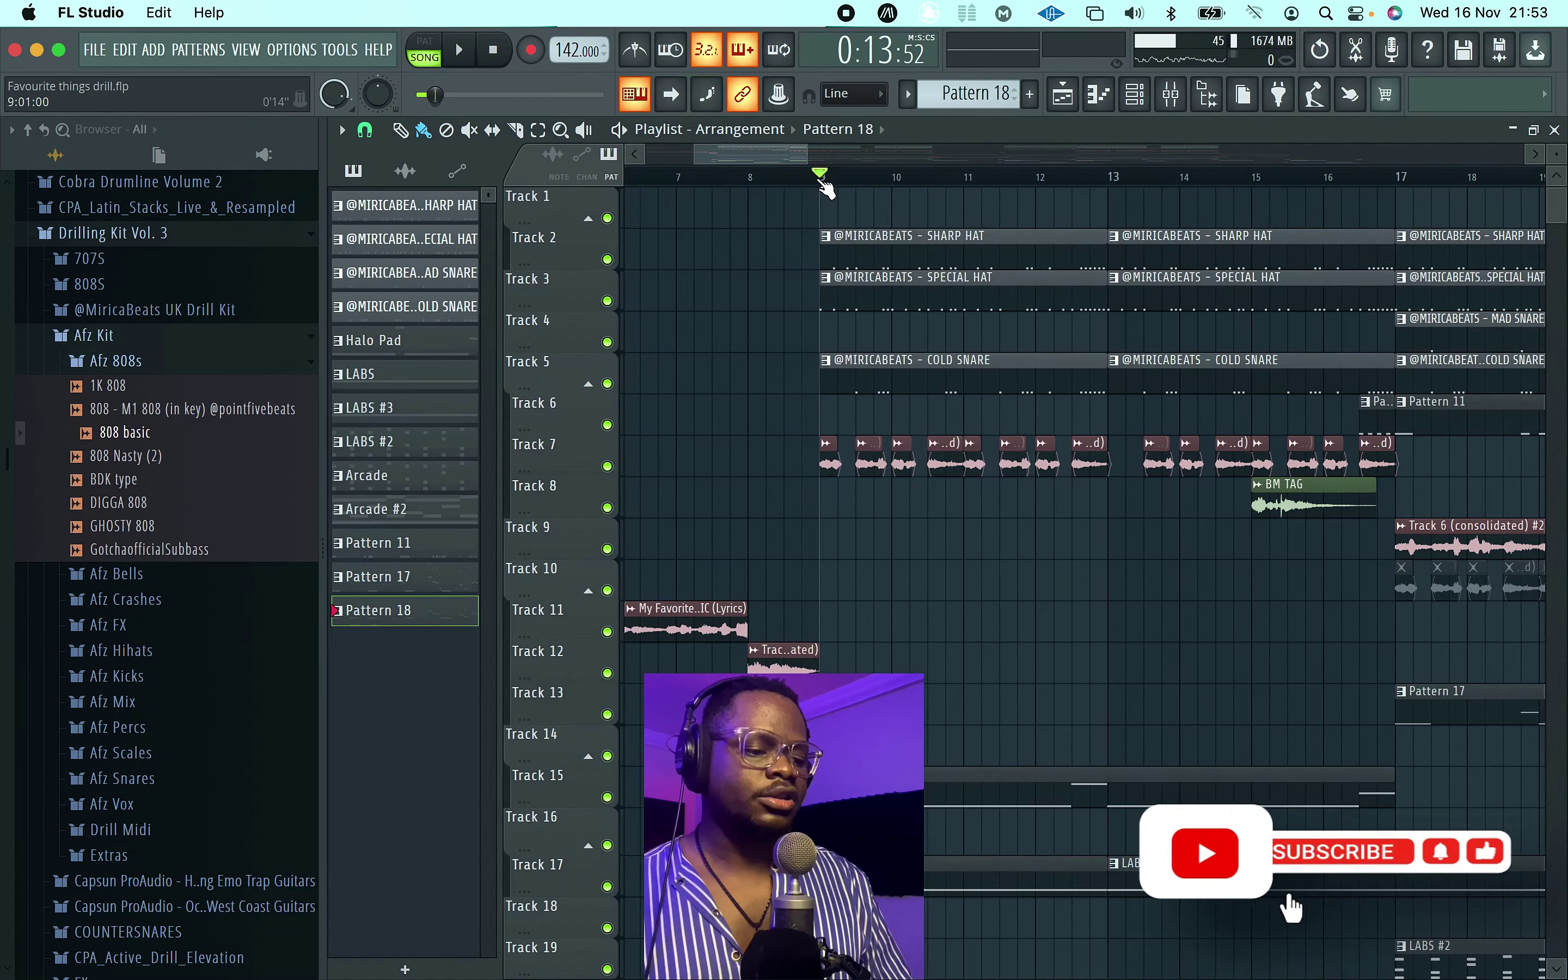
right_click(607, 466)
key(space)
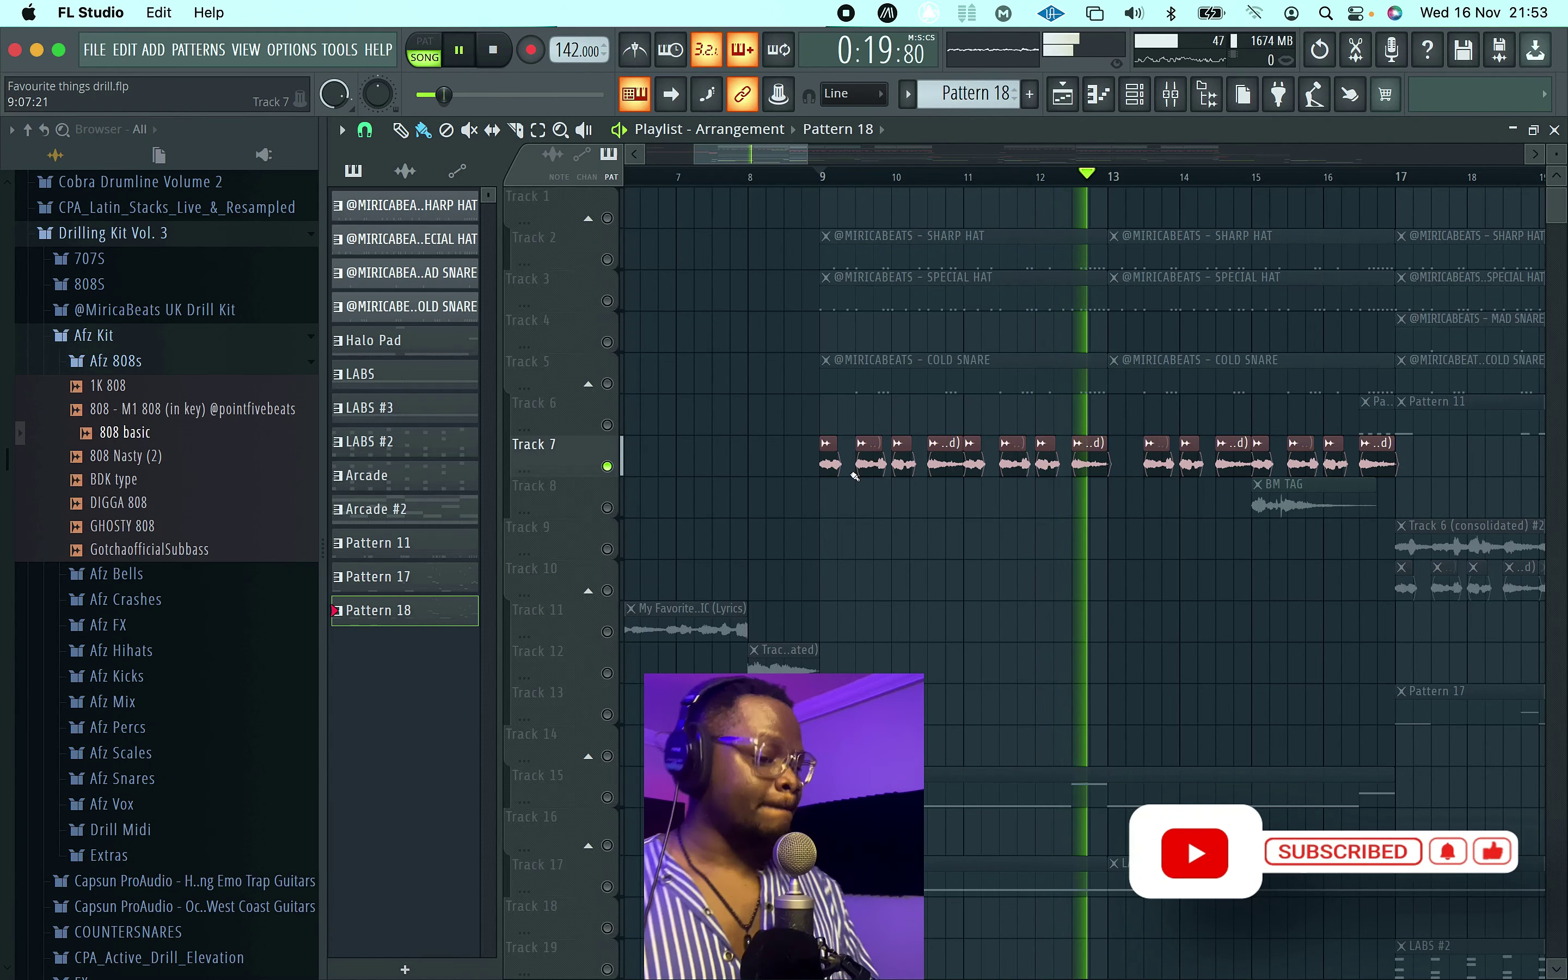
key(space)
Step: Unmute the original My Favorite Things sample on Track 11 alongside the Track 7 chops
ctrl+scroll(1017, 715, down, 2)
click(607, 632)
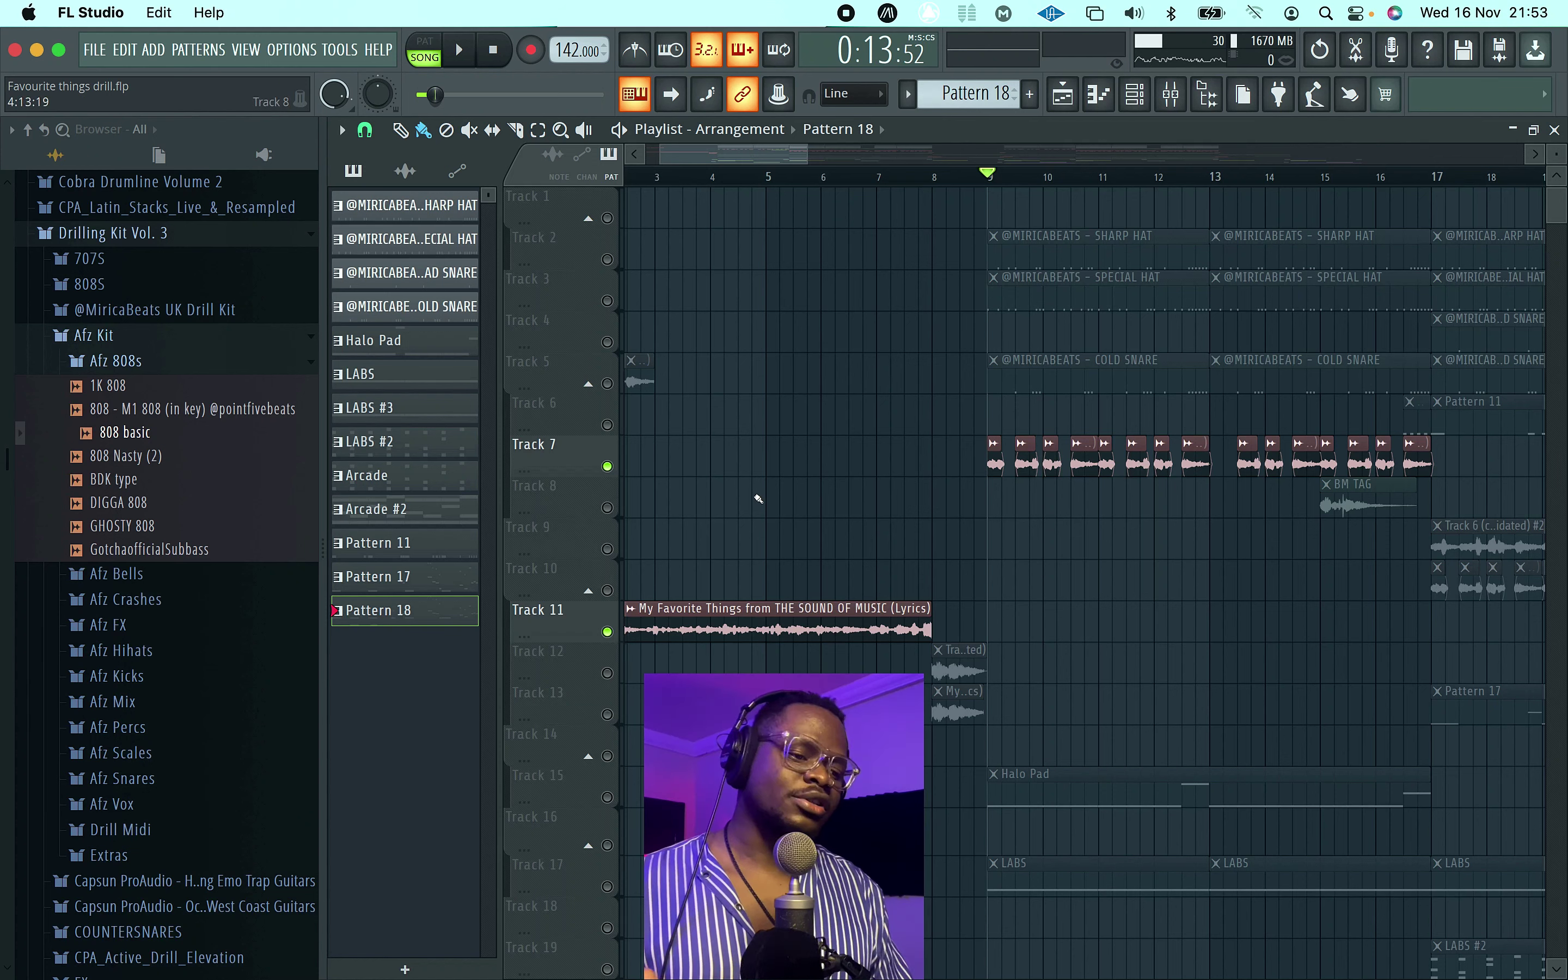
drag(794, 166, 798, 166)
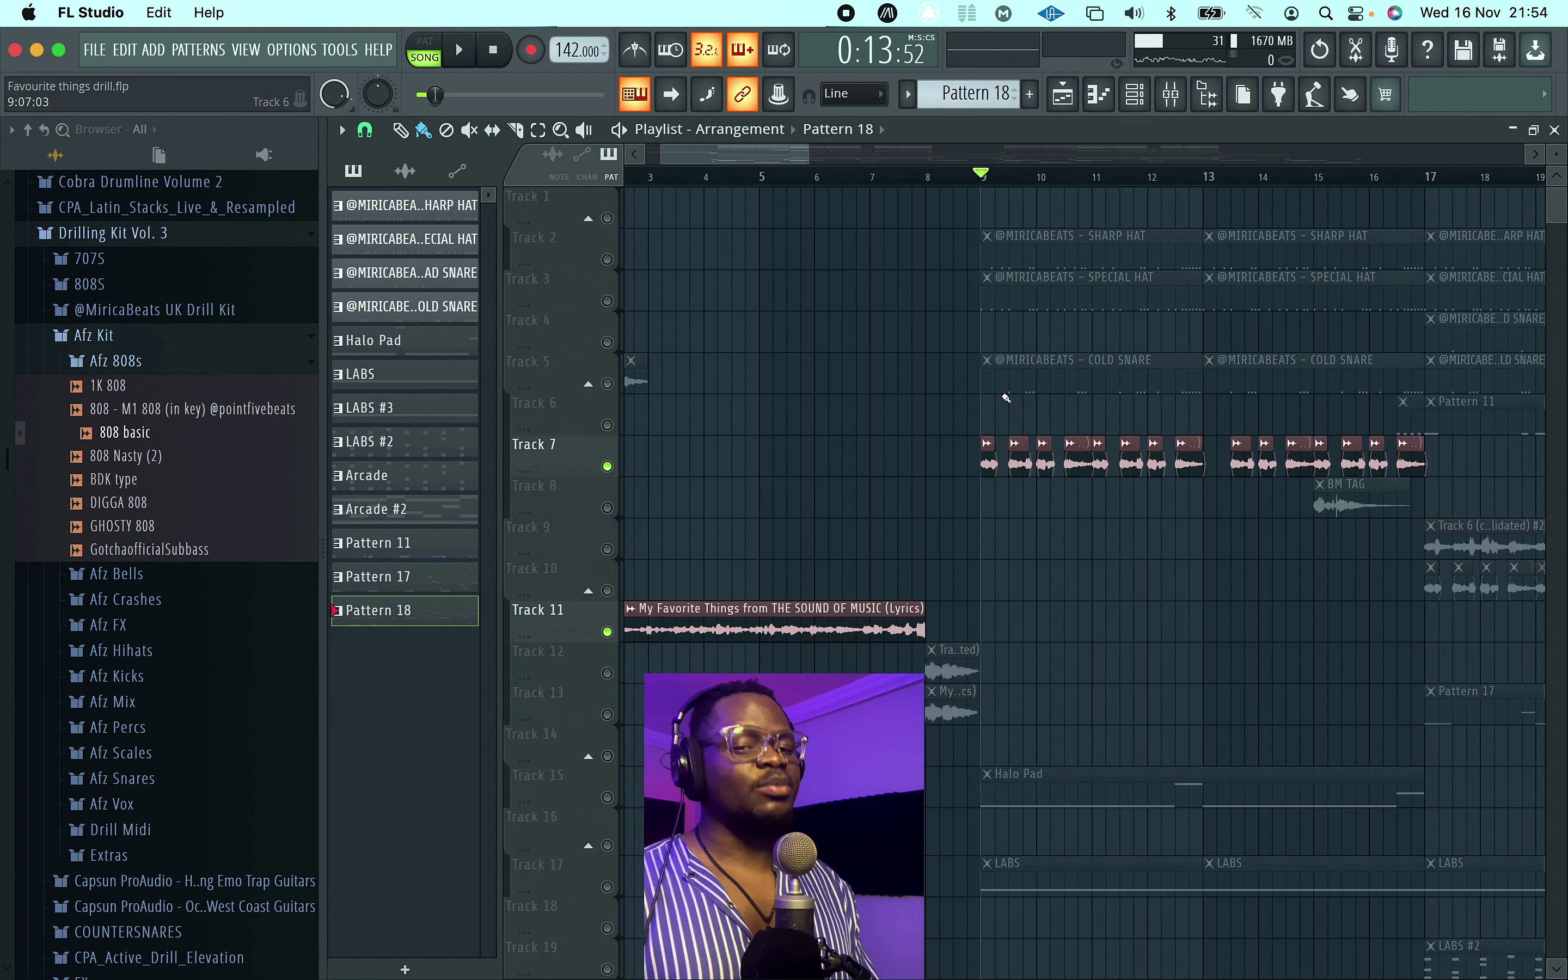
Step: Check the channel settings of the Track 4 (consolidated) sample and replay the chops from bar 9
double_click(1006, 398)
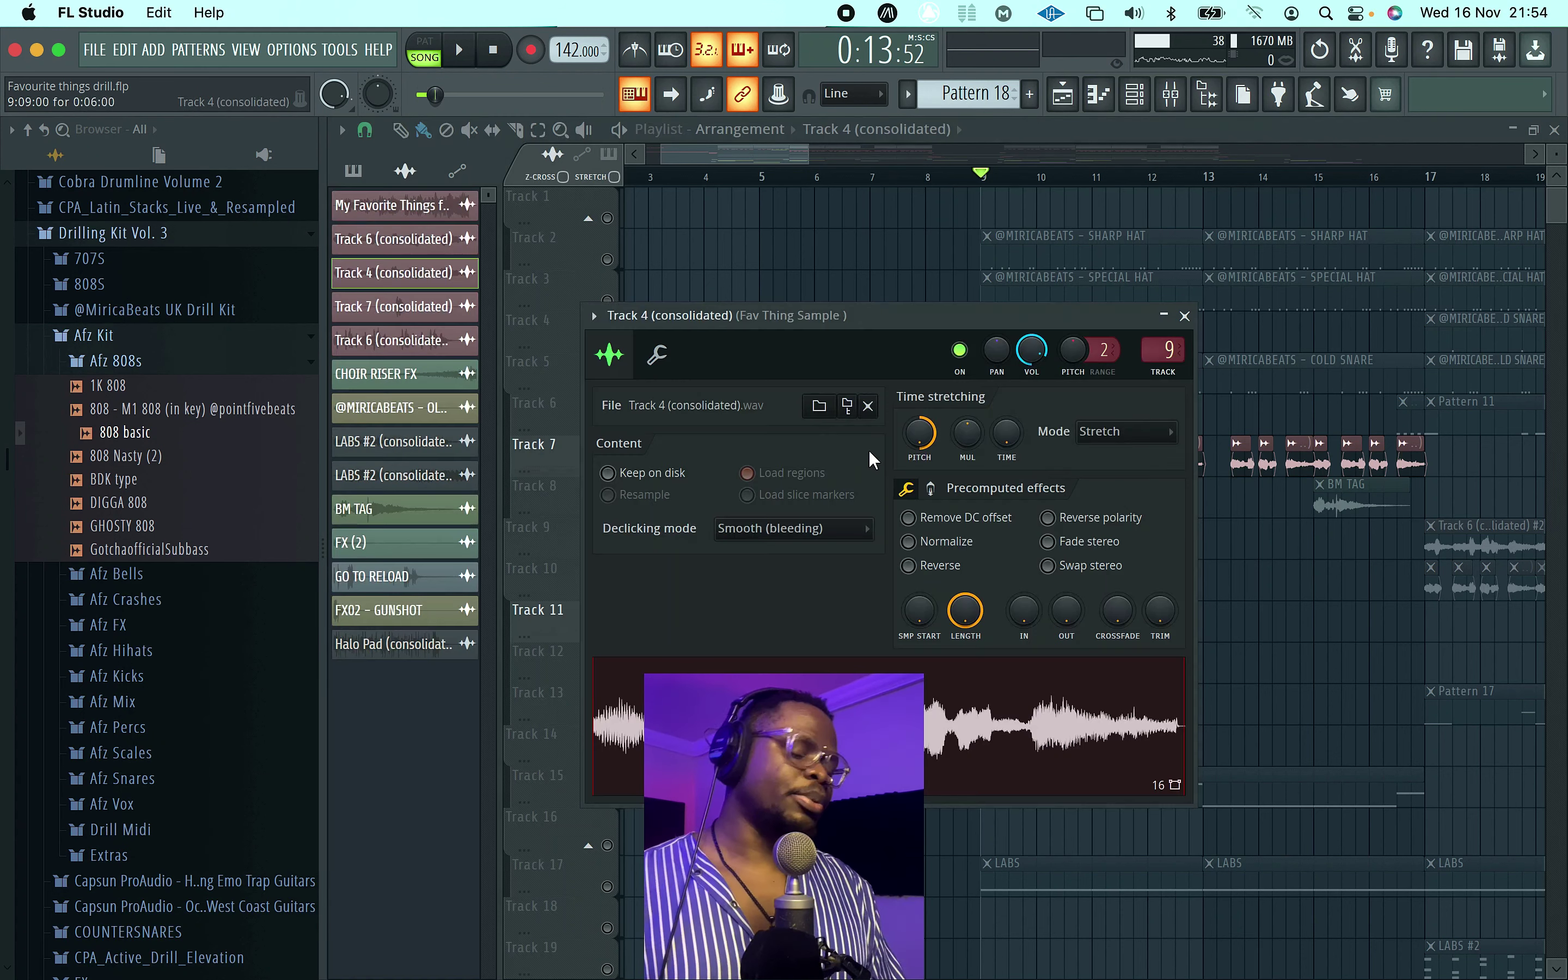
click(1192, 323)
key(space)
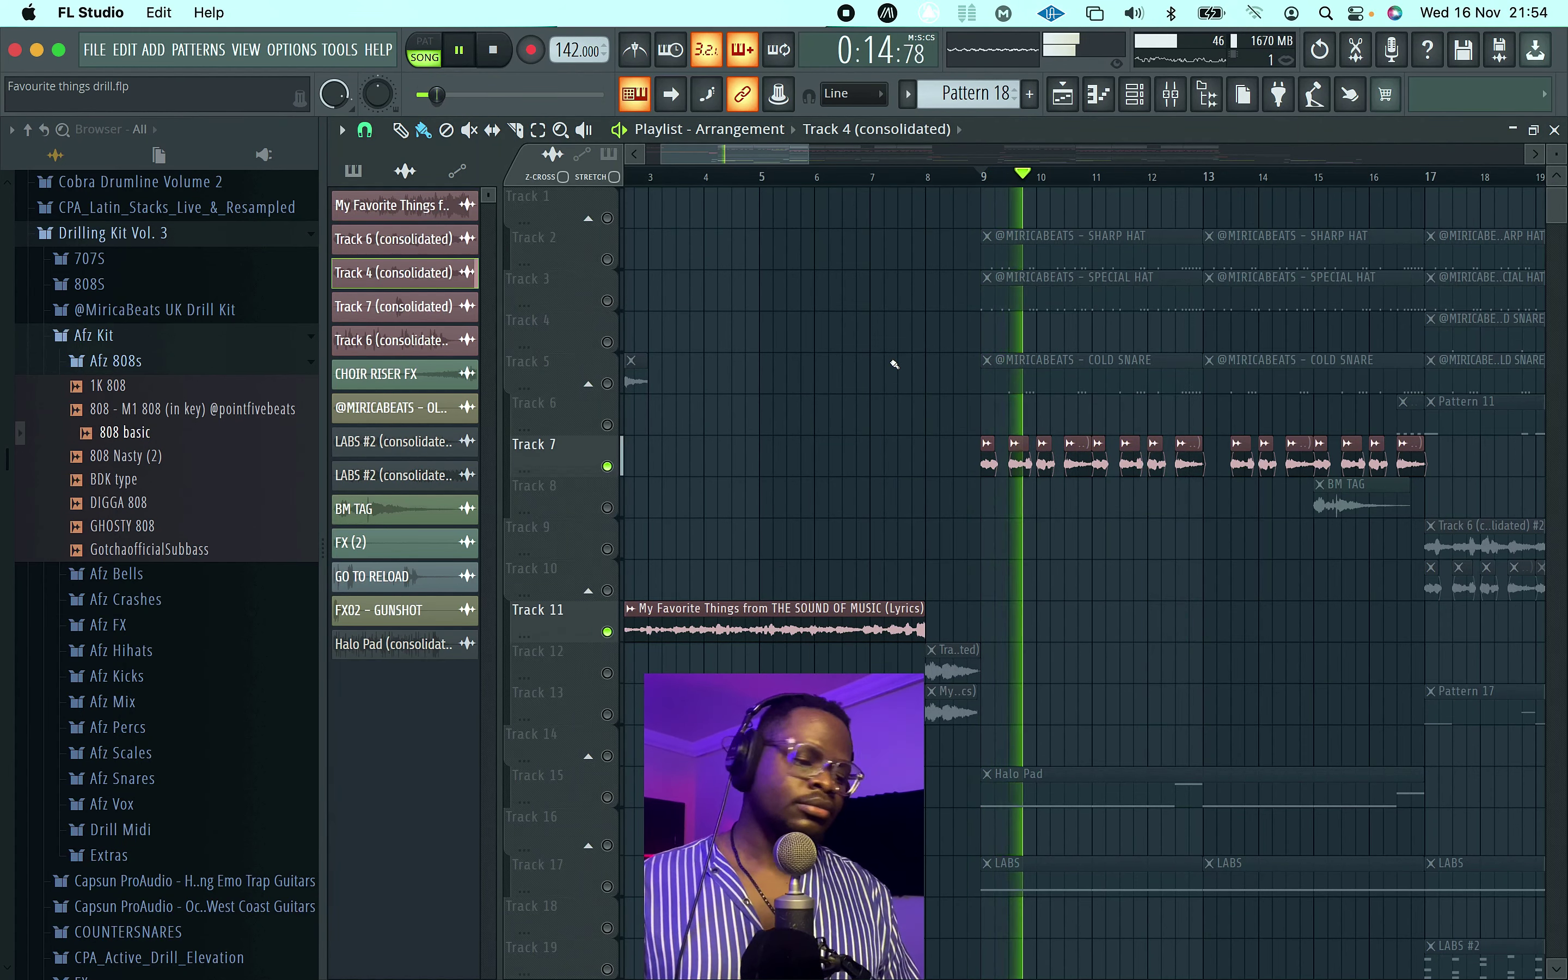
key(space)
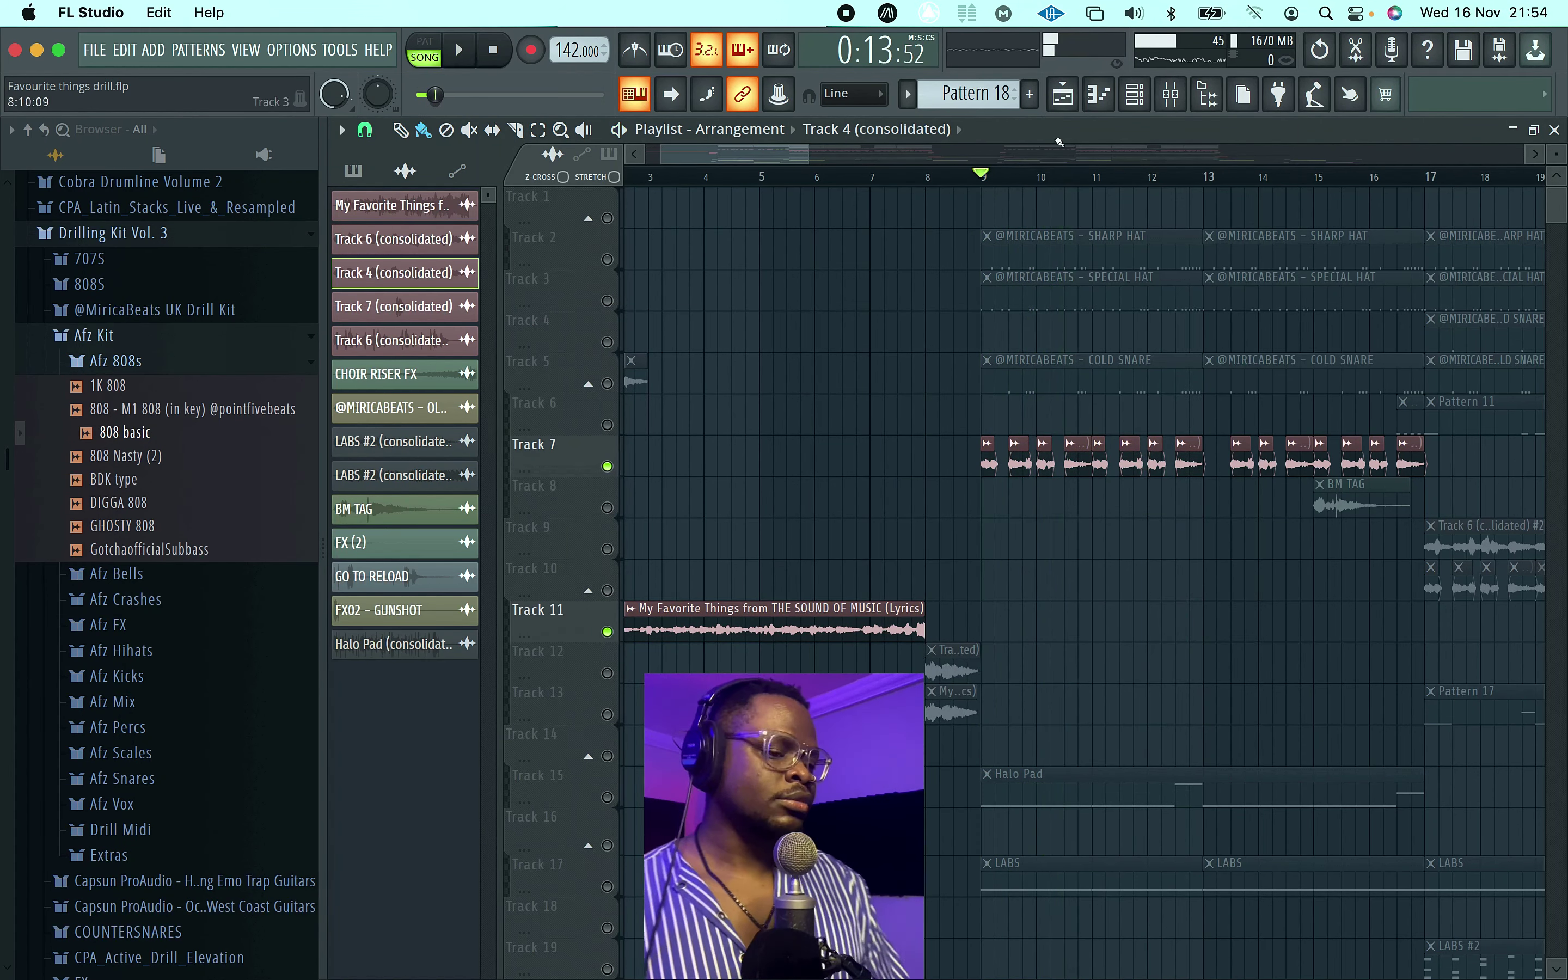
Step: Examine the ValhallaSupermassive and Pro-Q 3 settings on the Fav Thing Sample mixer track and listen to the chops again
key(F9)
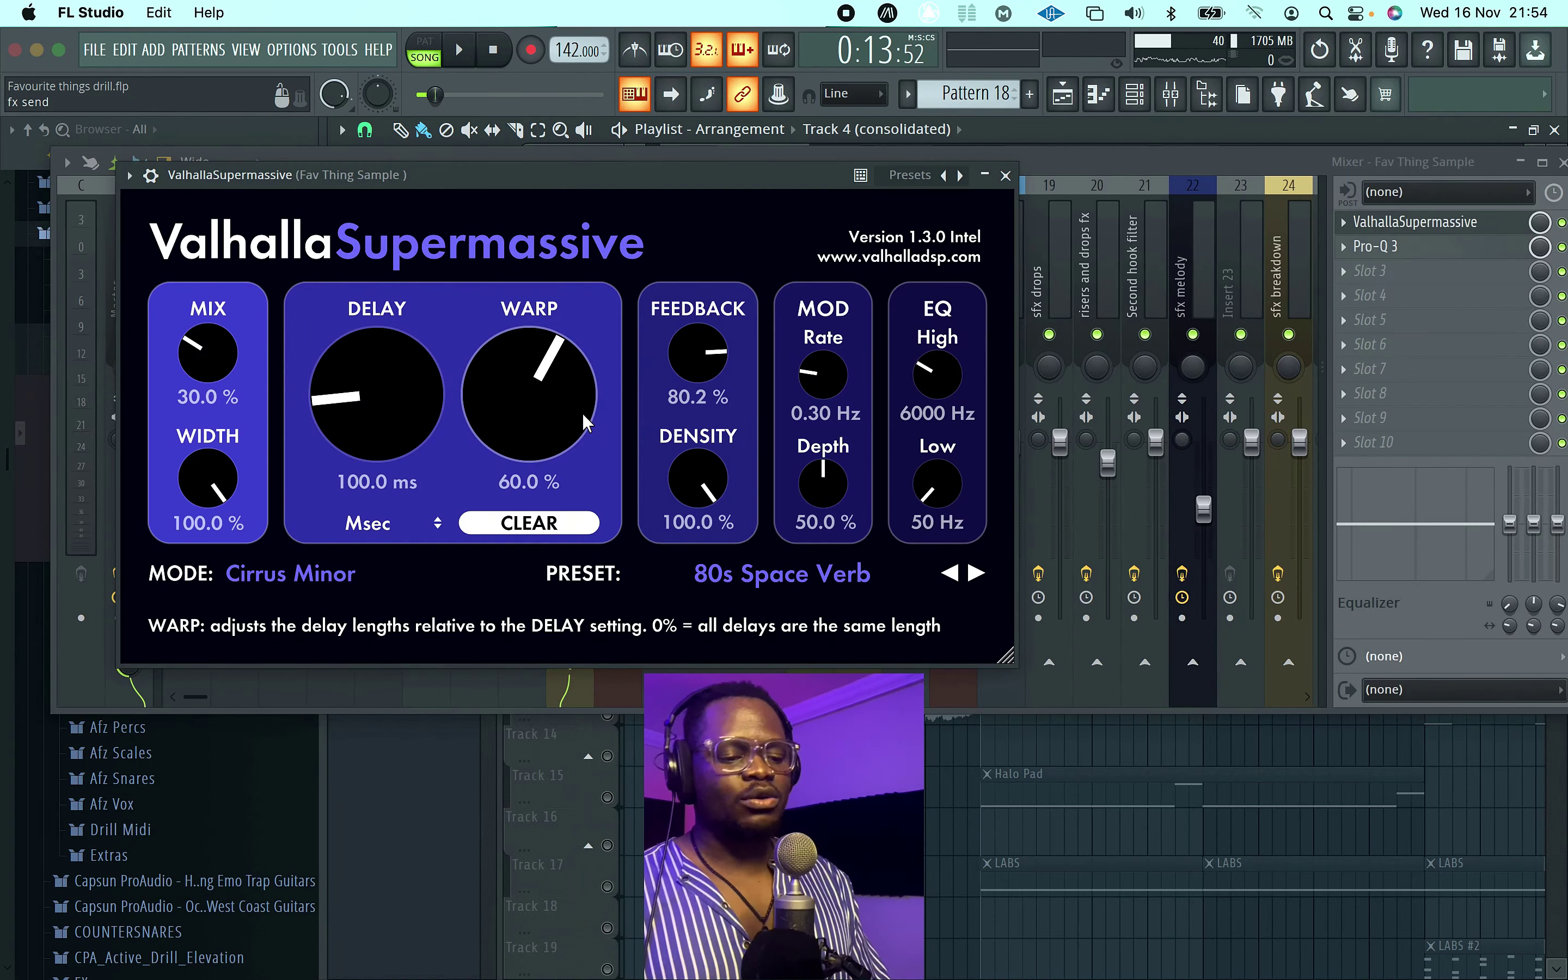
click(1376, 246)
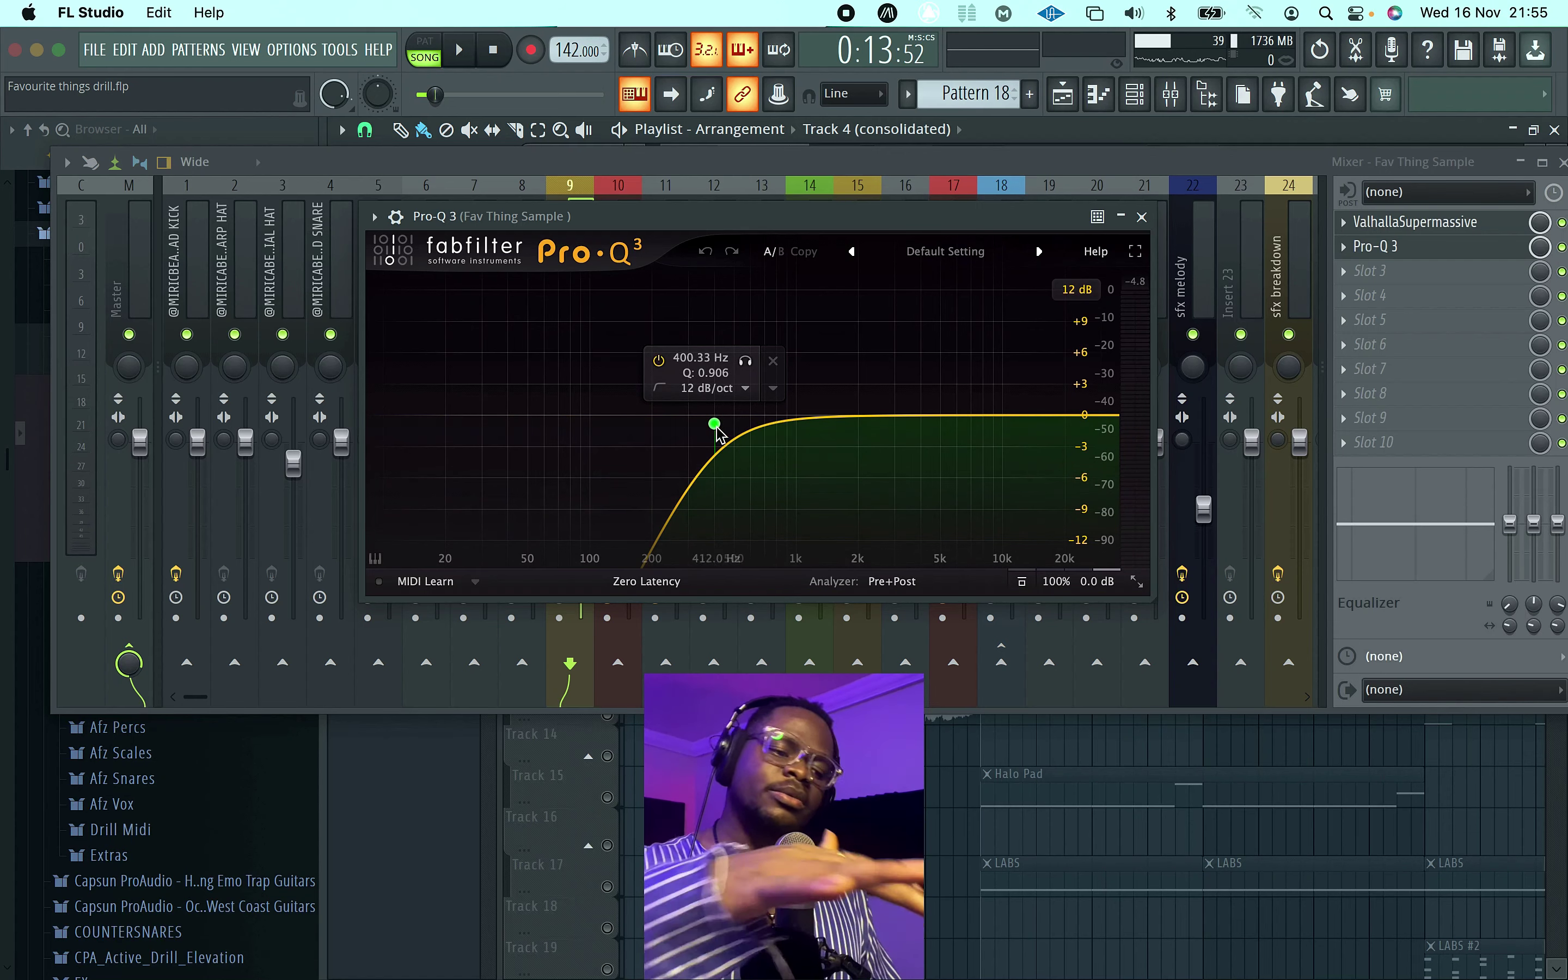
click(1142, 216)
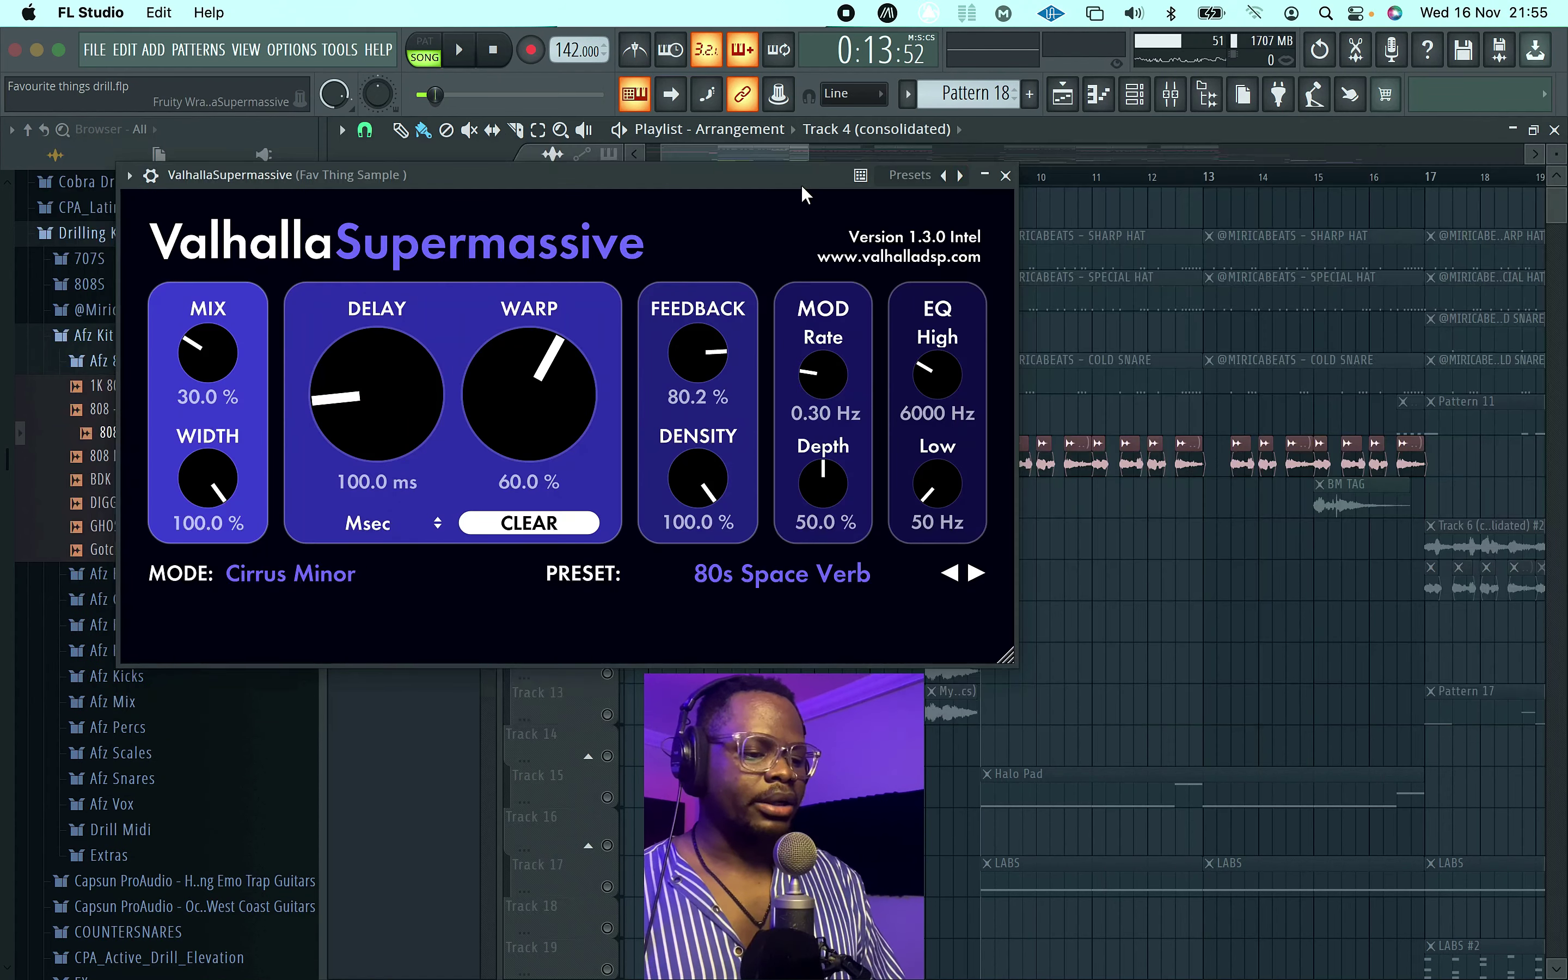
click(727, 393)
key(space)
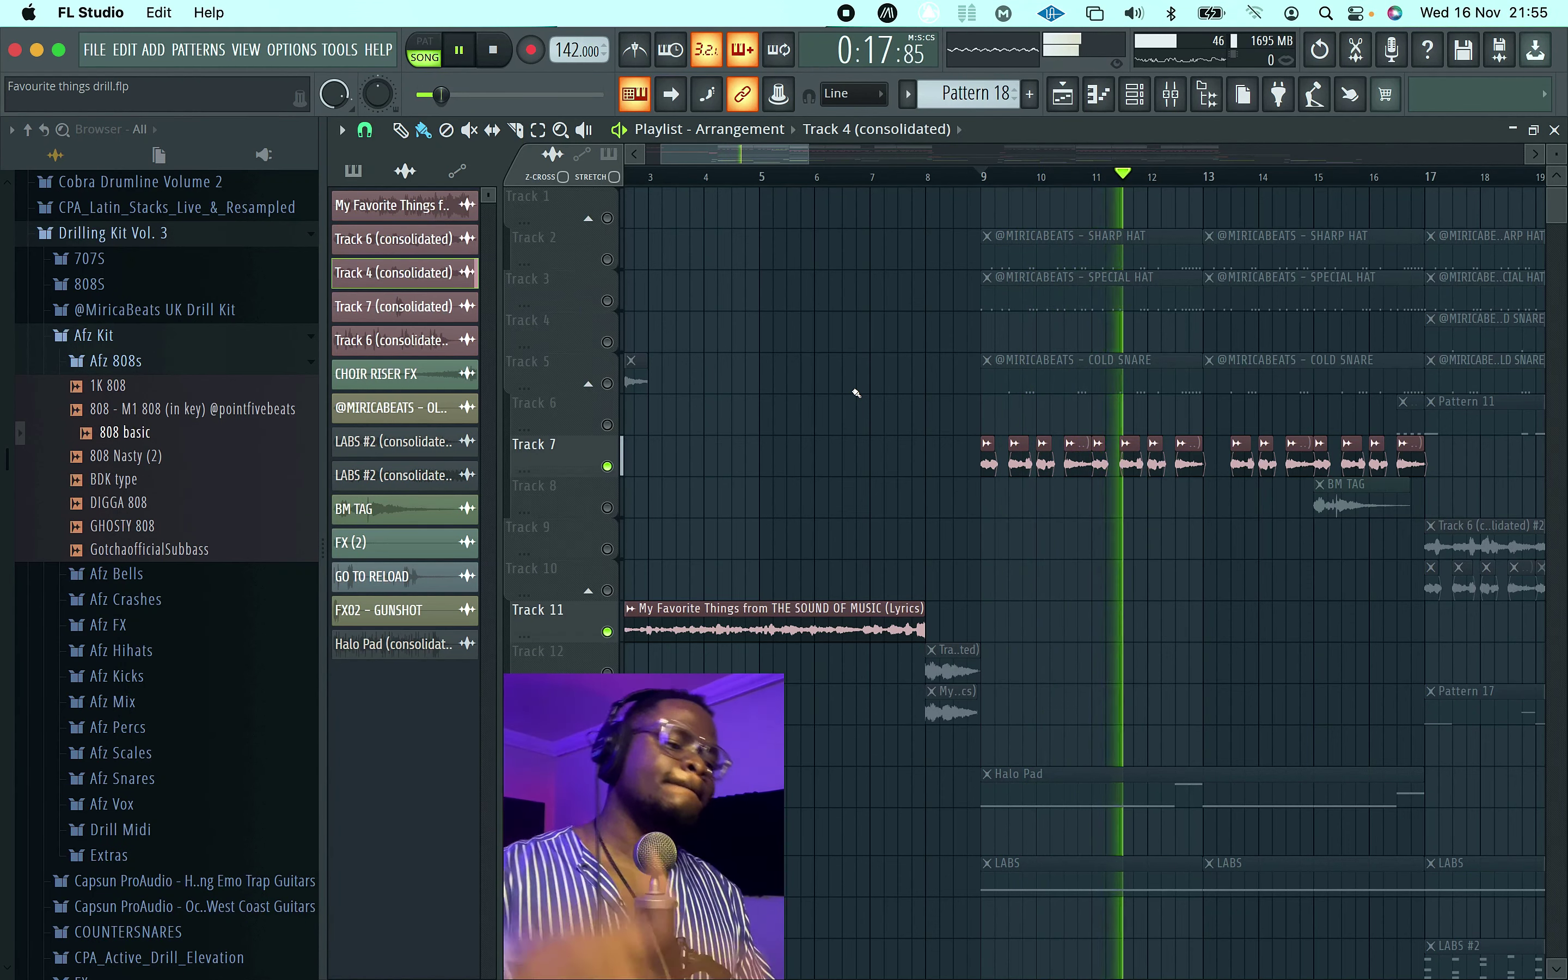
key(space)
Step: Unmute Halo Pad on Track 15 and LABS on Track 17, playing each addition with the sample chops from bar 9
scroll(994, 655, down, 3)
scroll(998, 663, down, 4)
scroll(997, 663, down, 3)
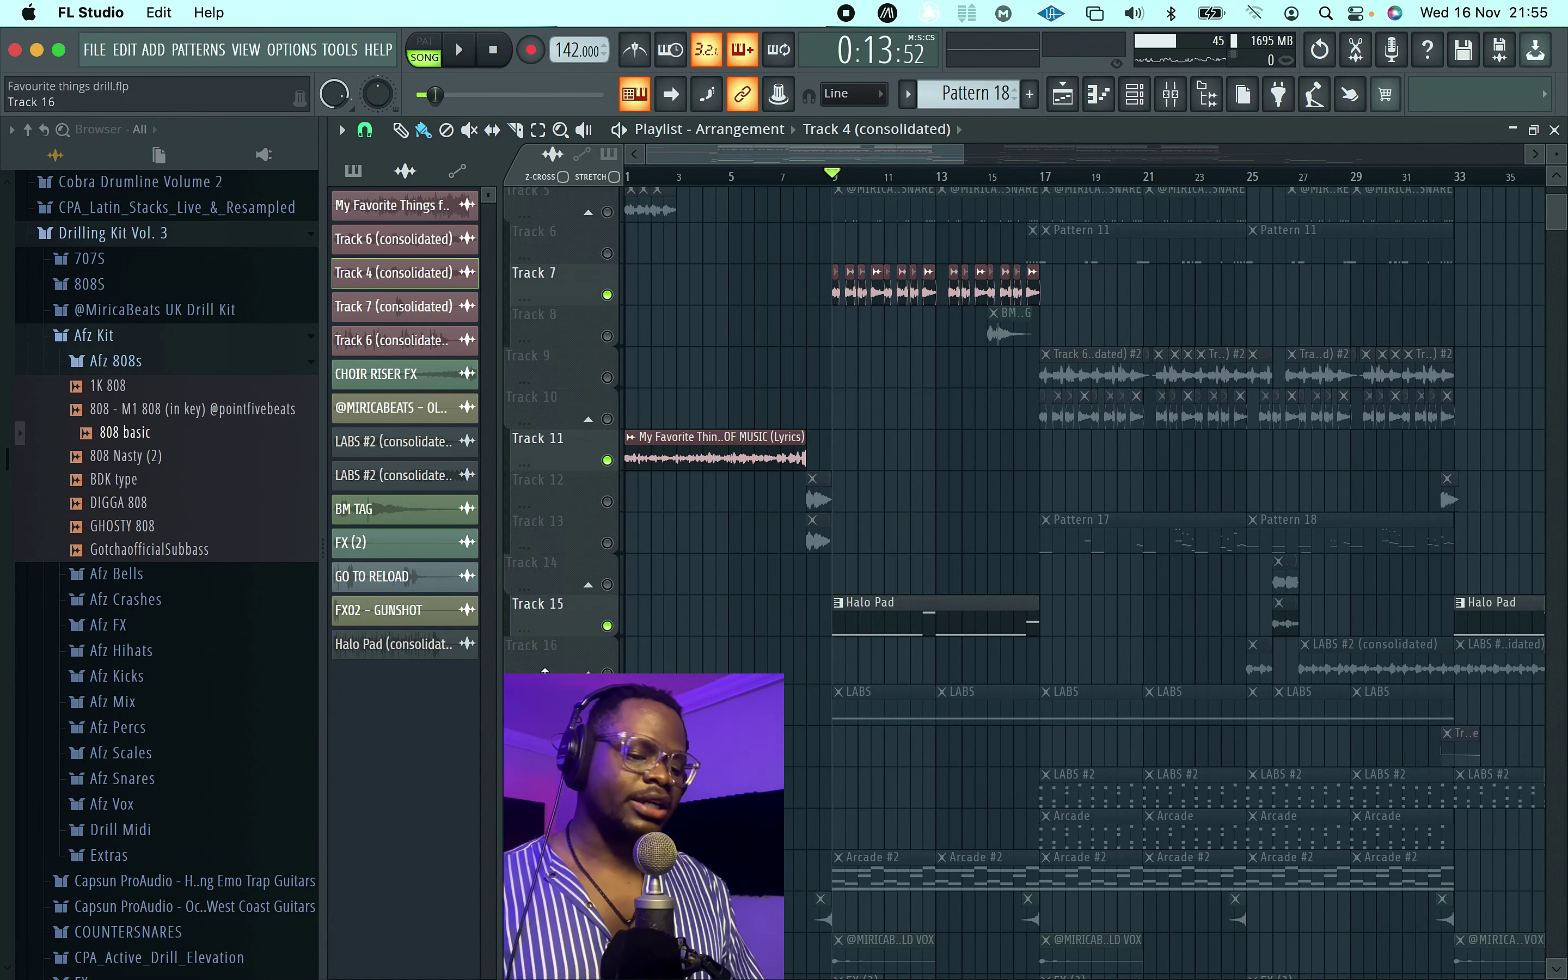
key(space)
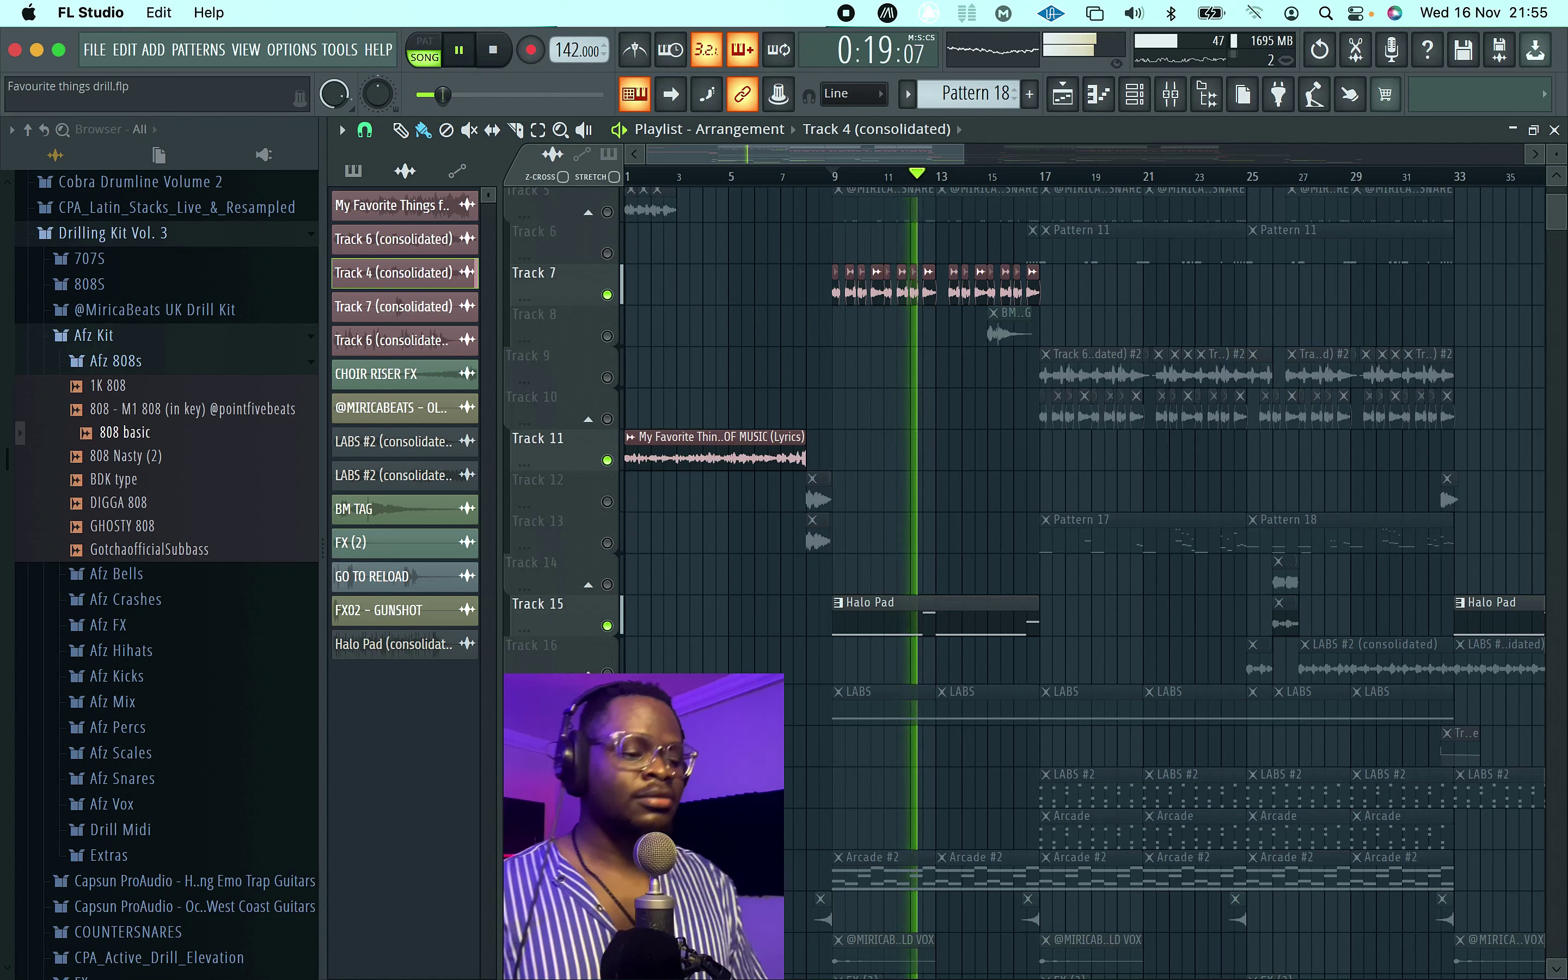
key(space)
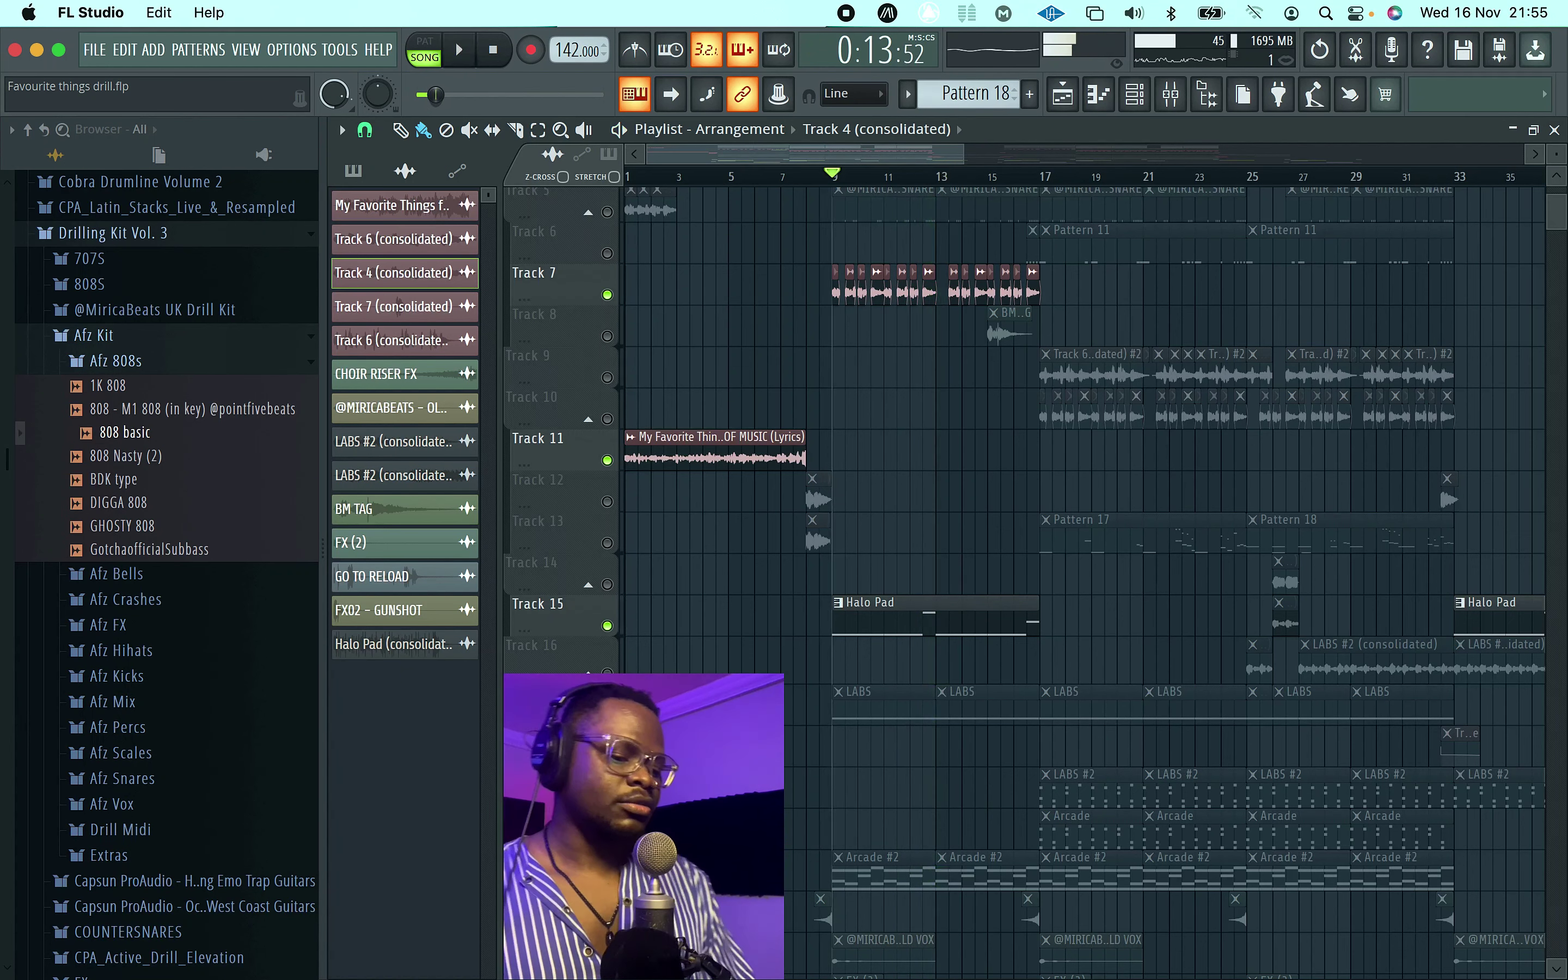
click(607, 708)
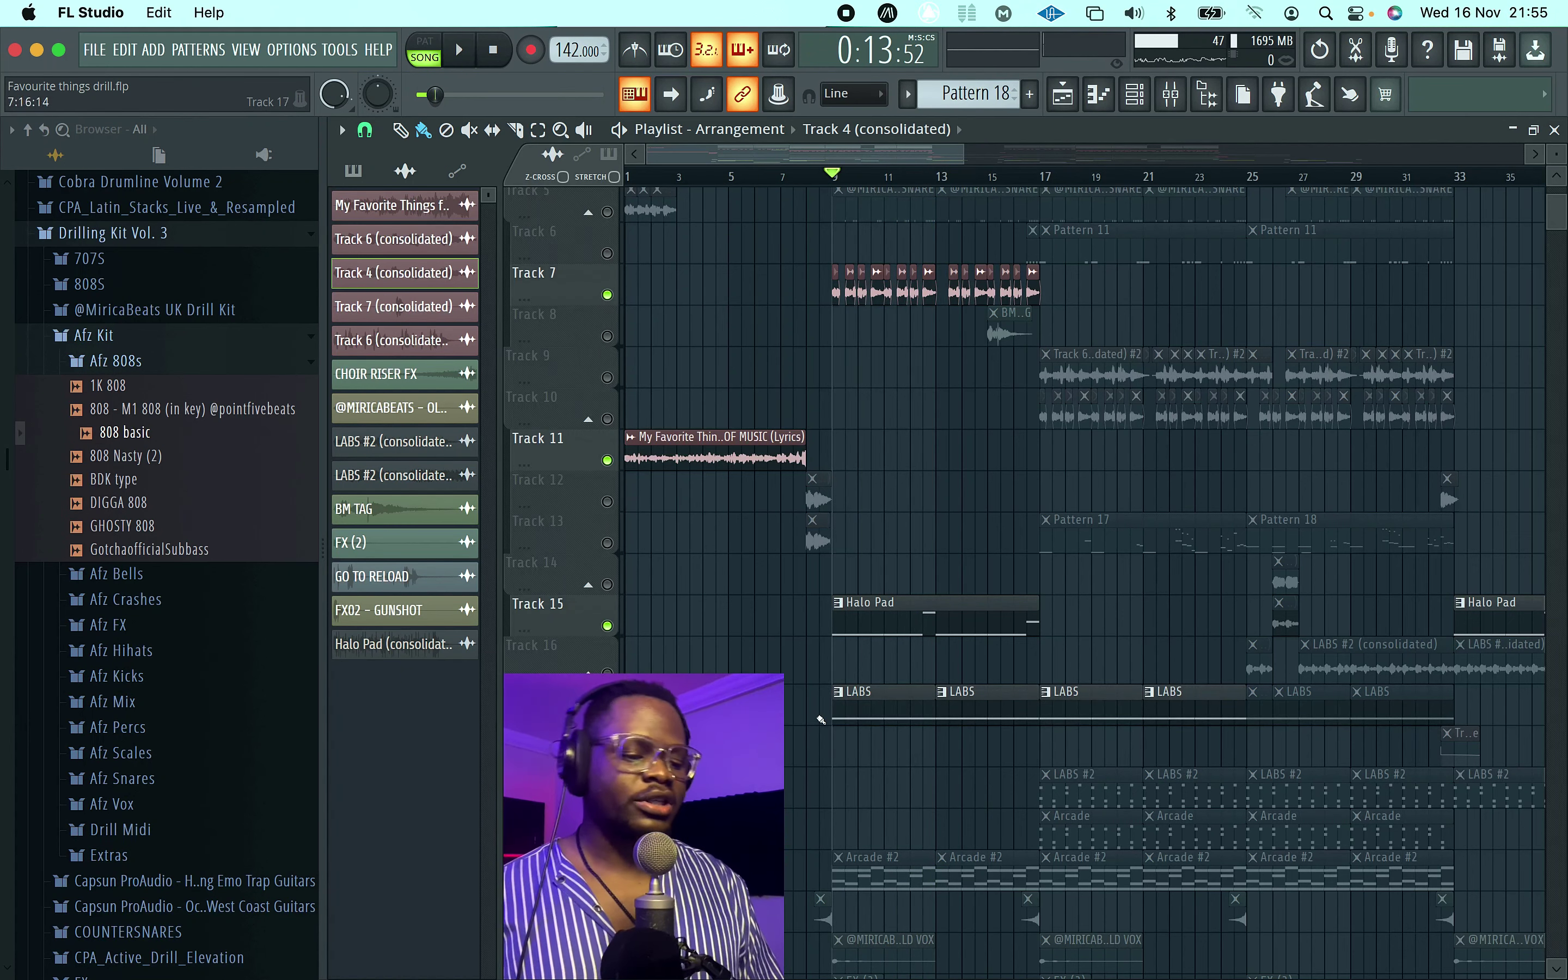
key(space)
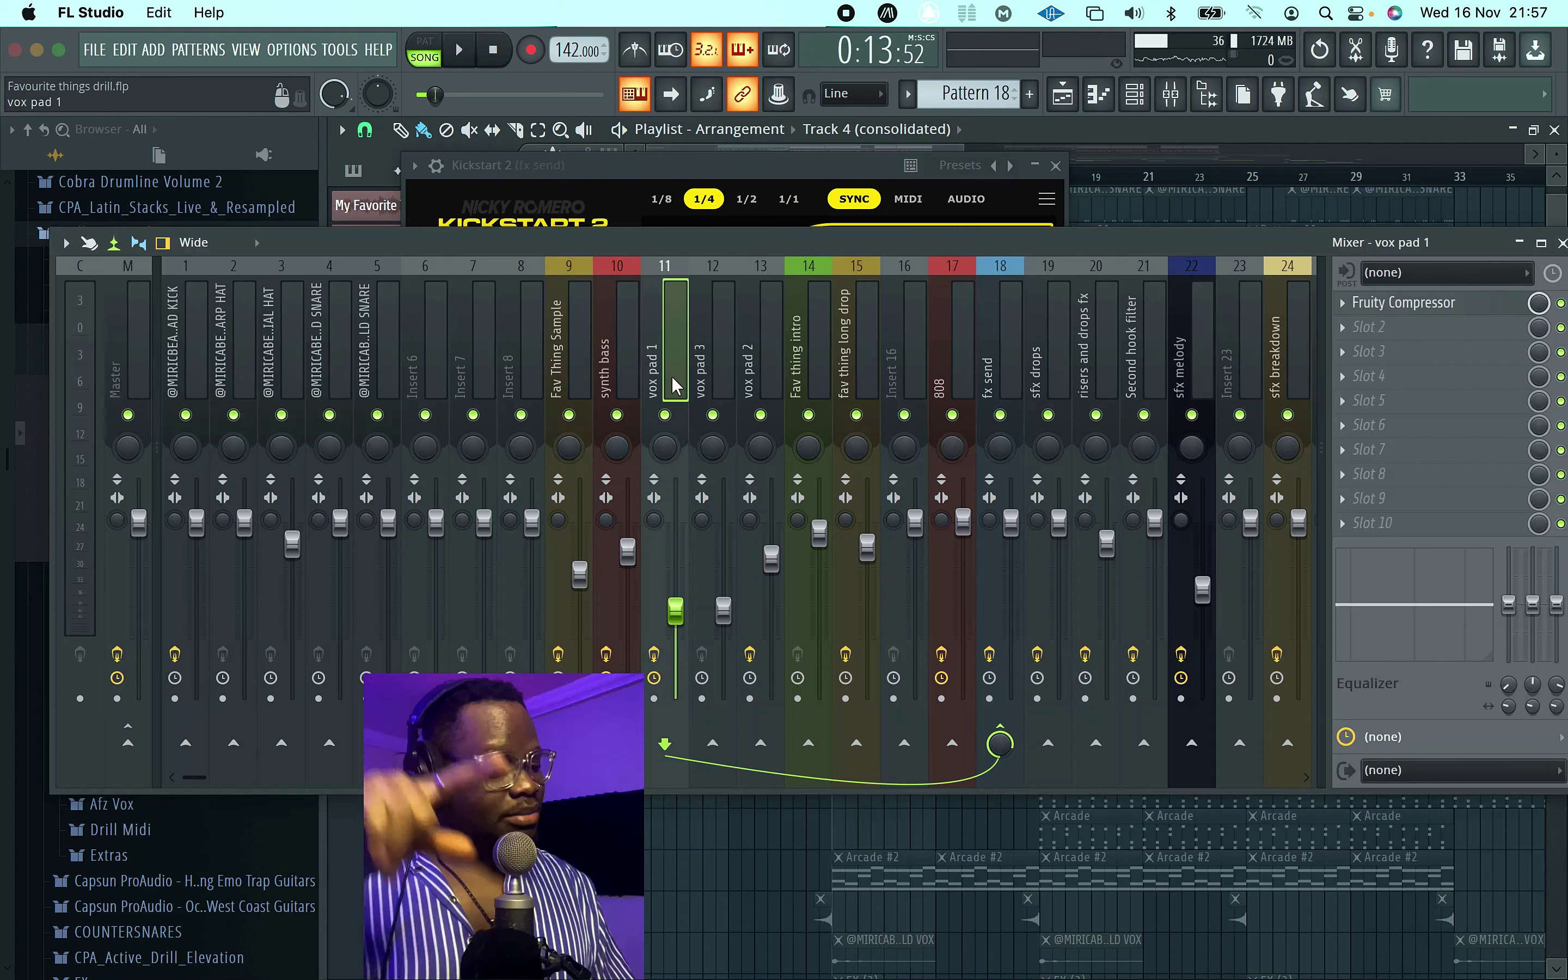
Step: Select the fx send mixer track holding Kickstart 2 and listen to the vox pad 1 signal routed into it
click(999, 388)
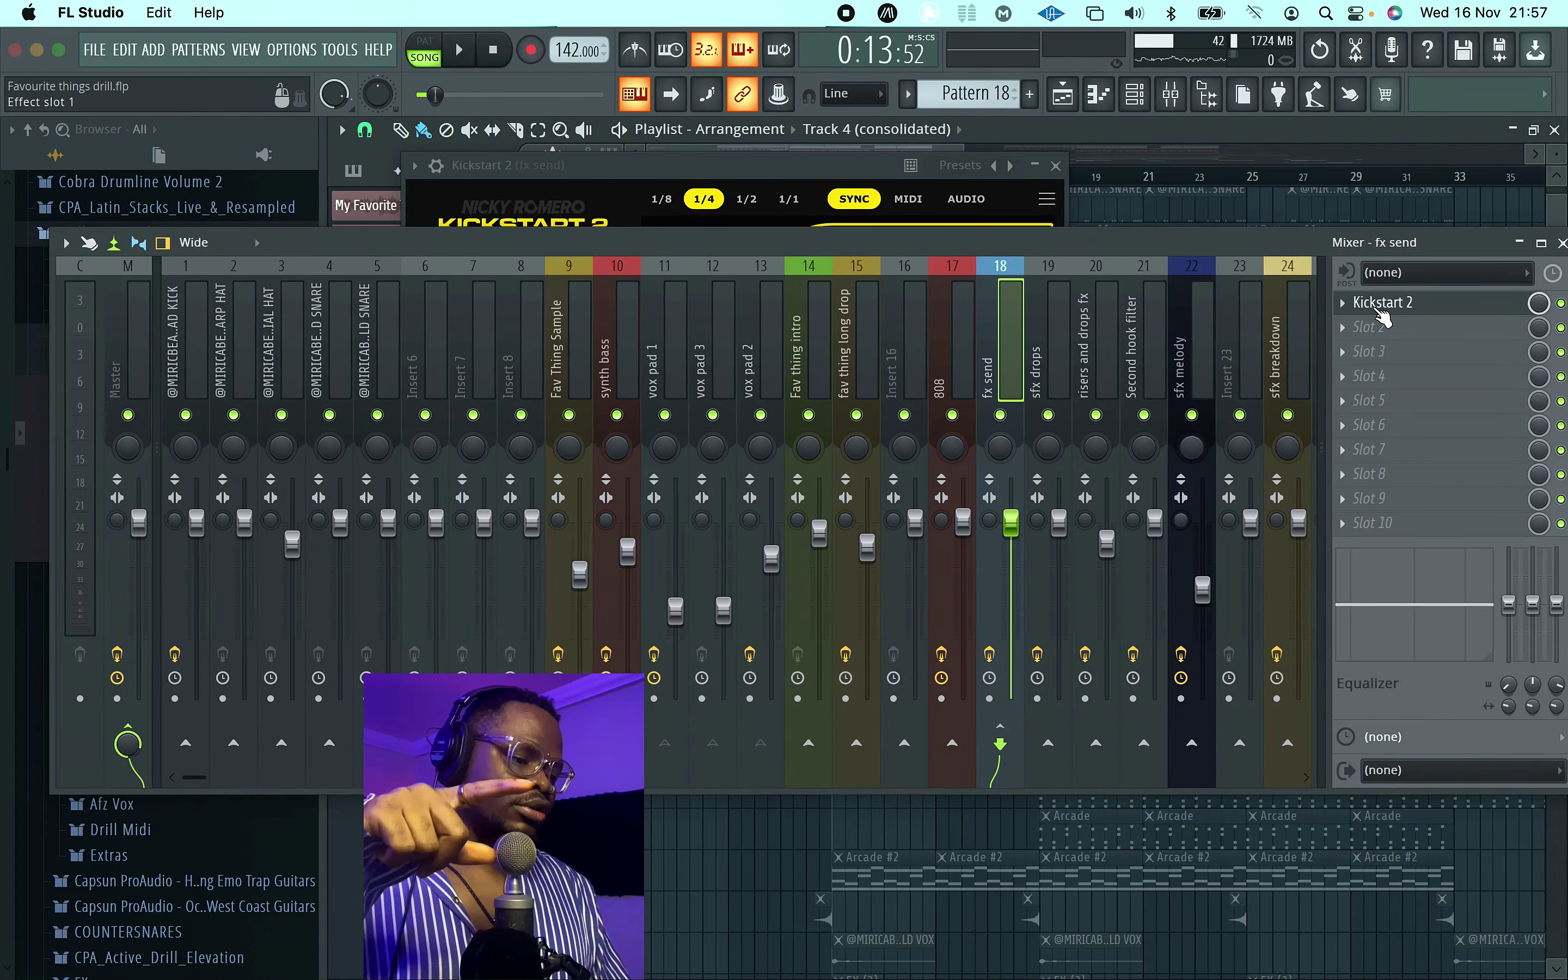
key(space)
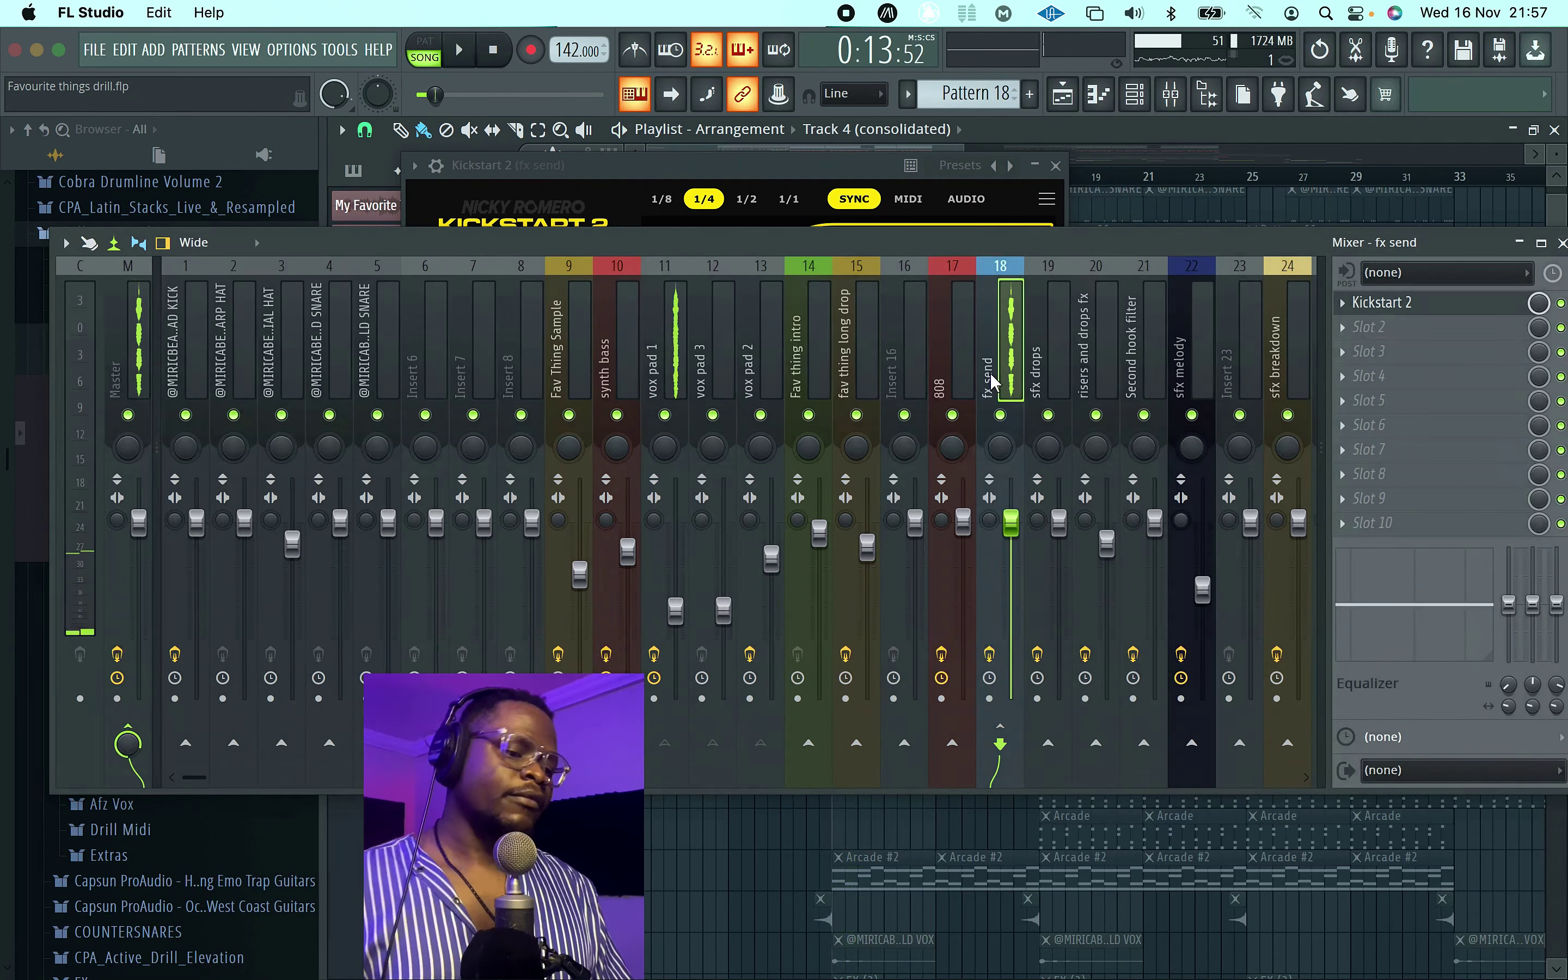
key(space)
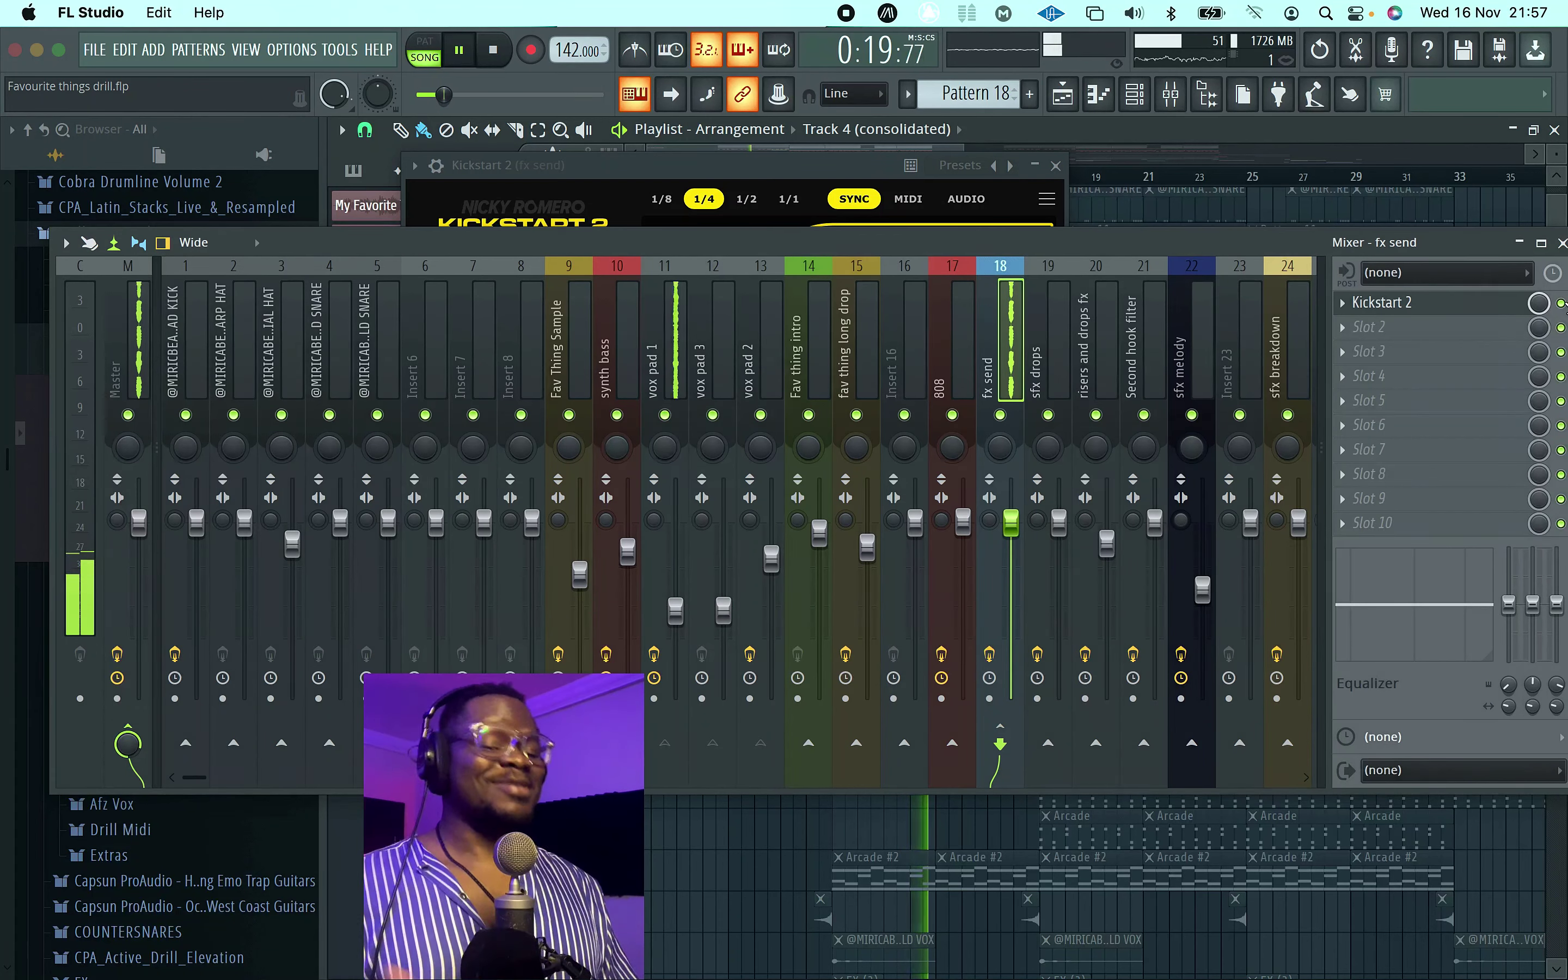
key(space)
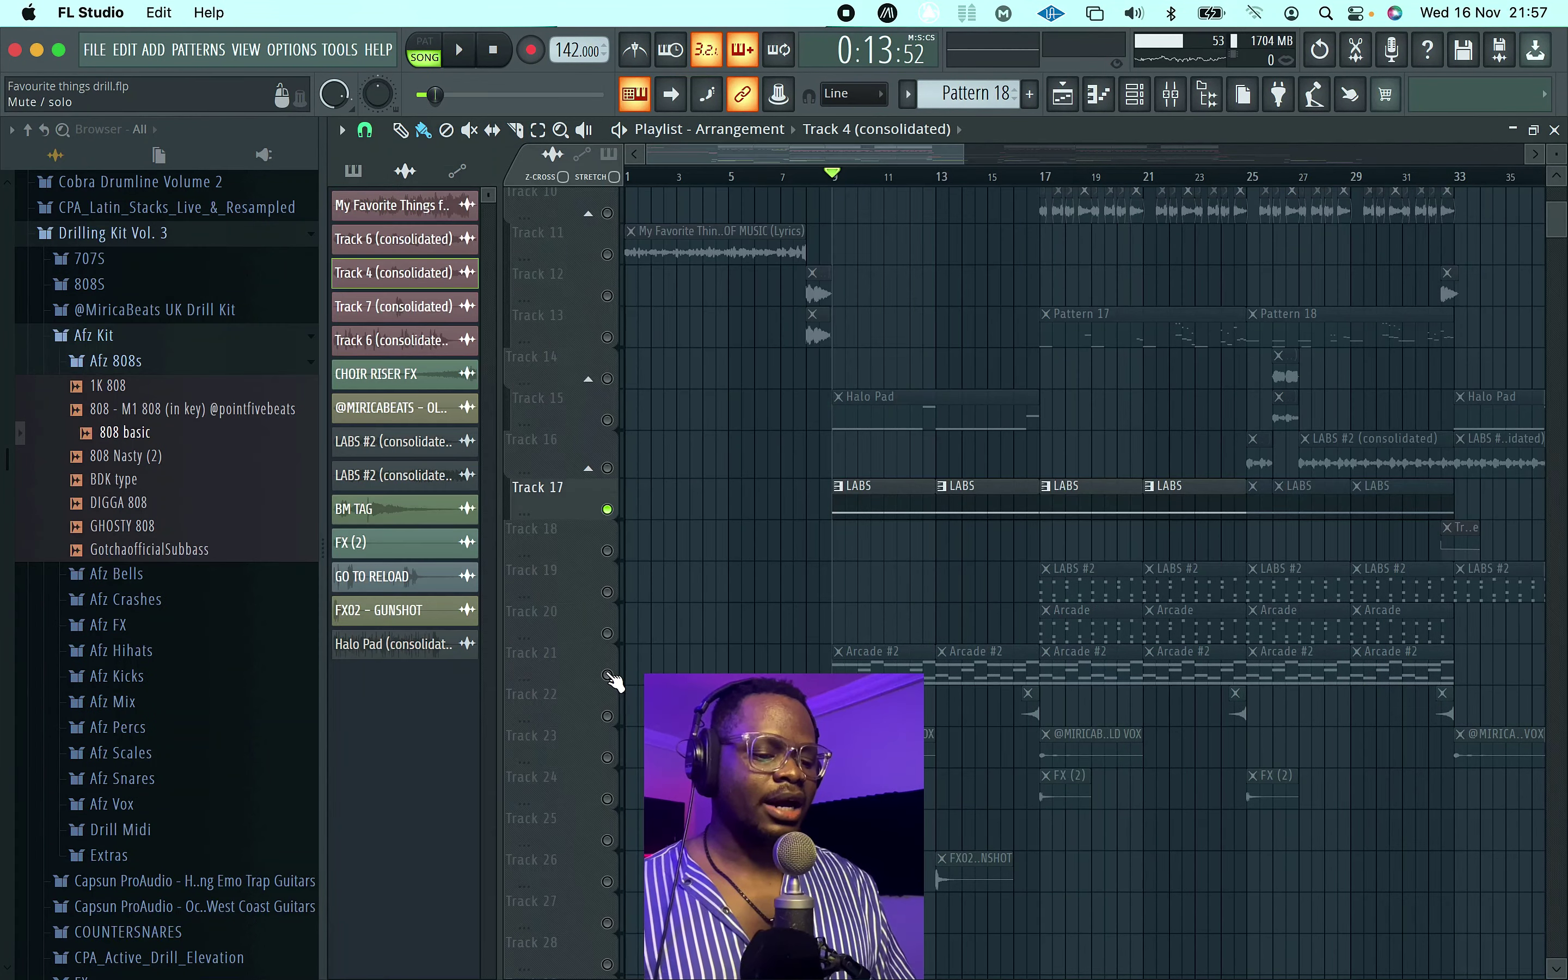
Step: Listen to the soloed Arcade #2 clips on Track 21 and inspect the vox pad 2 effects and fx send track in the mixer
key(space)
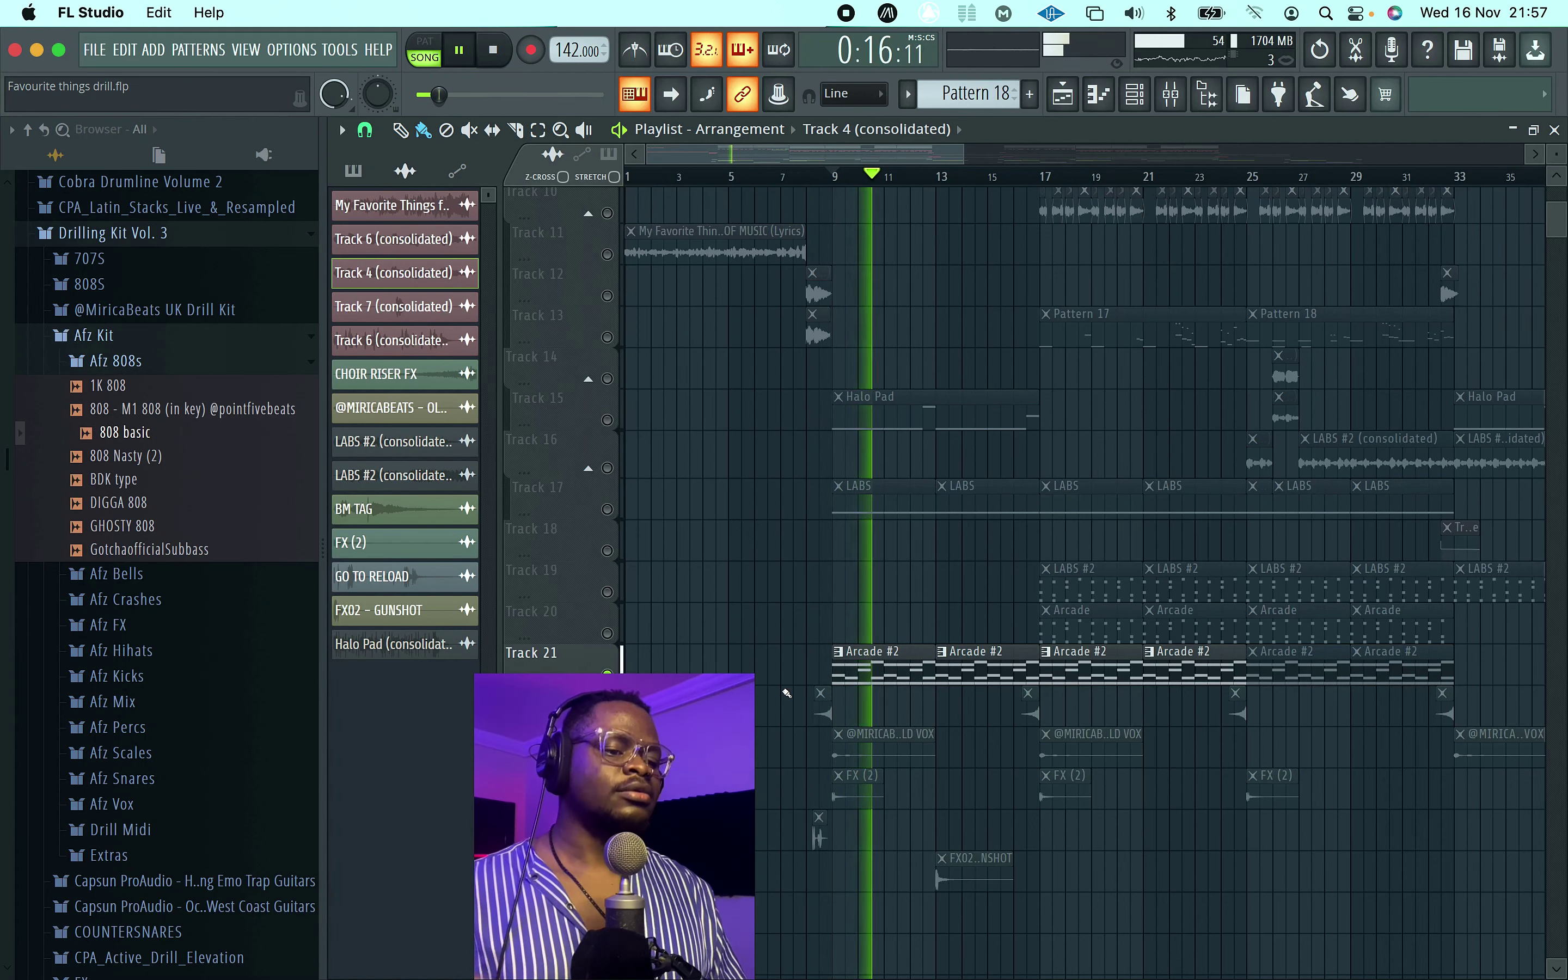
key(space)
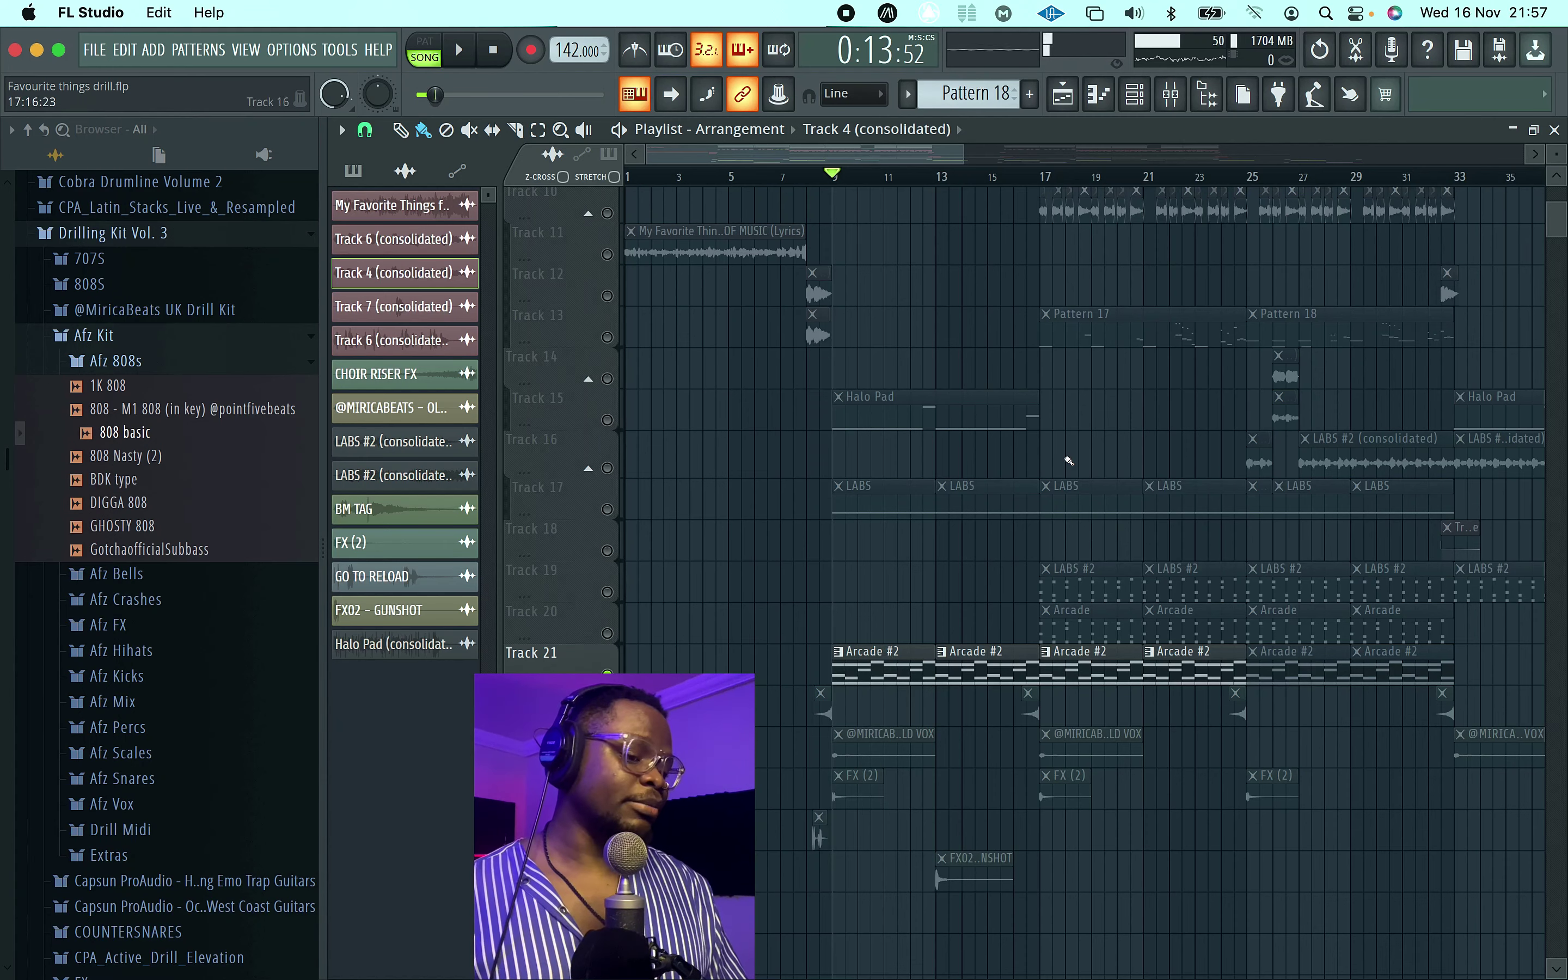
click(1166, 90)
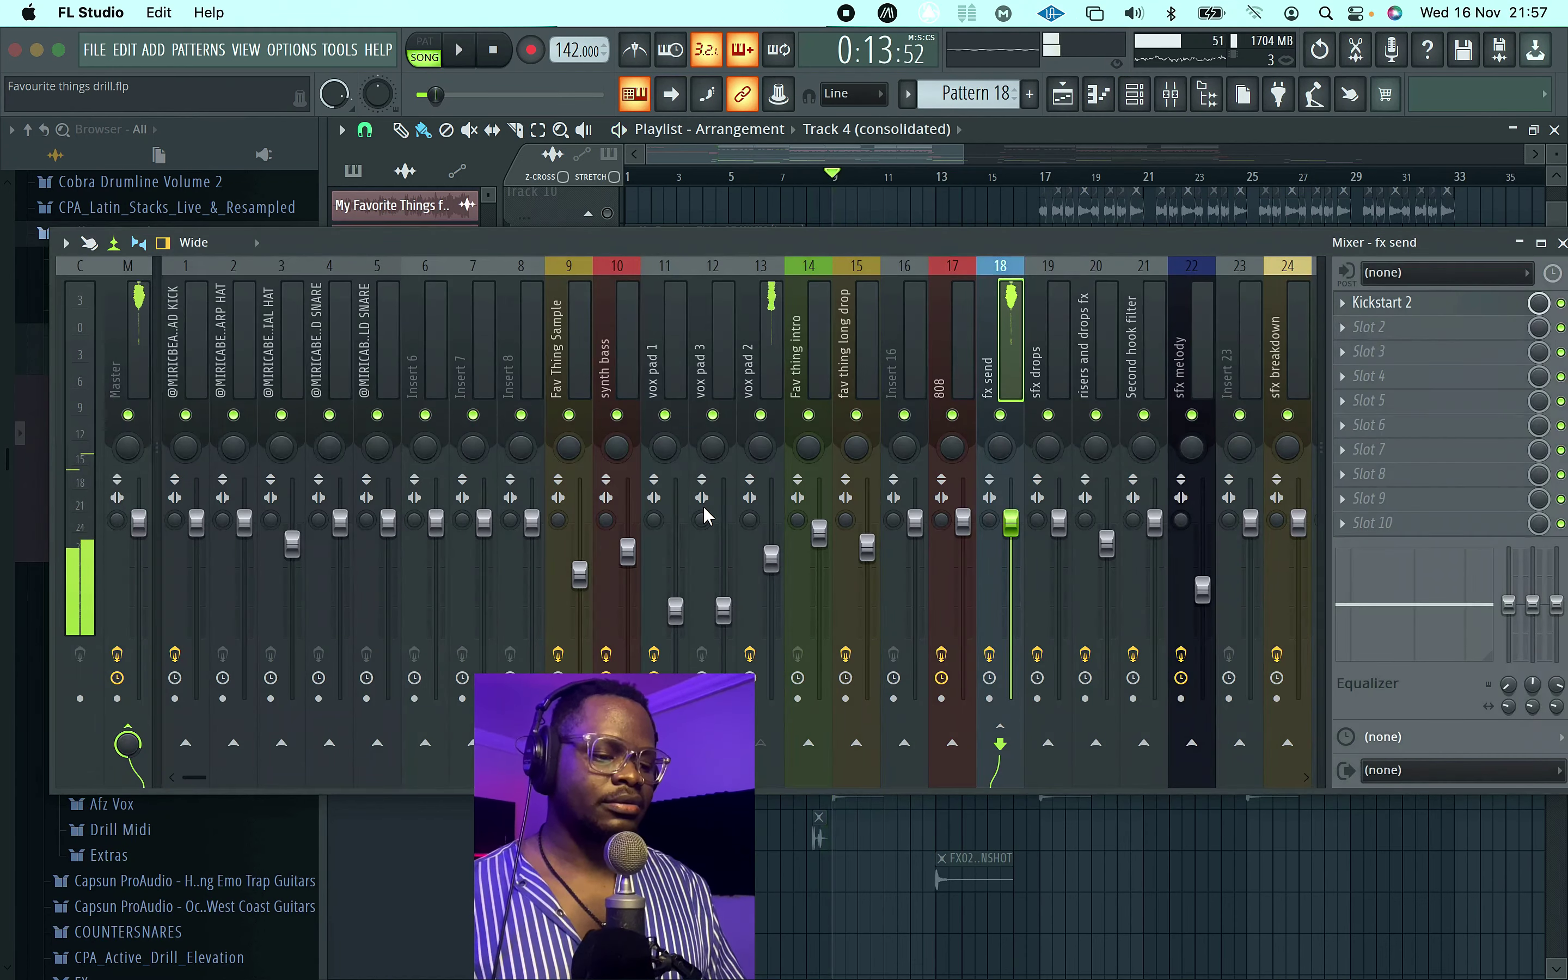
click(748, 376)
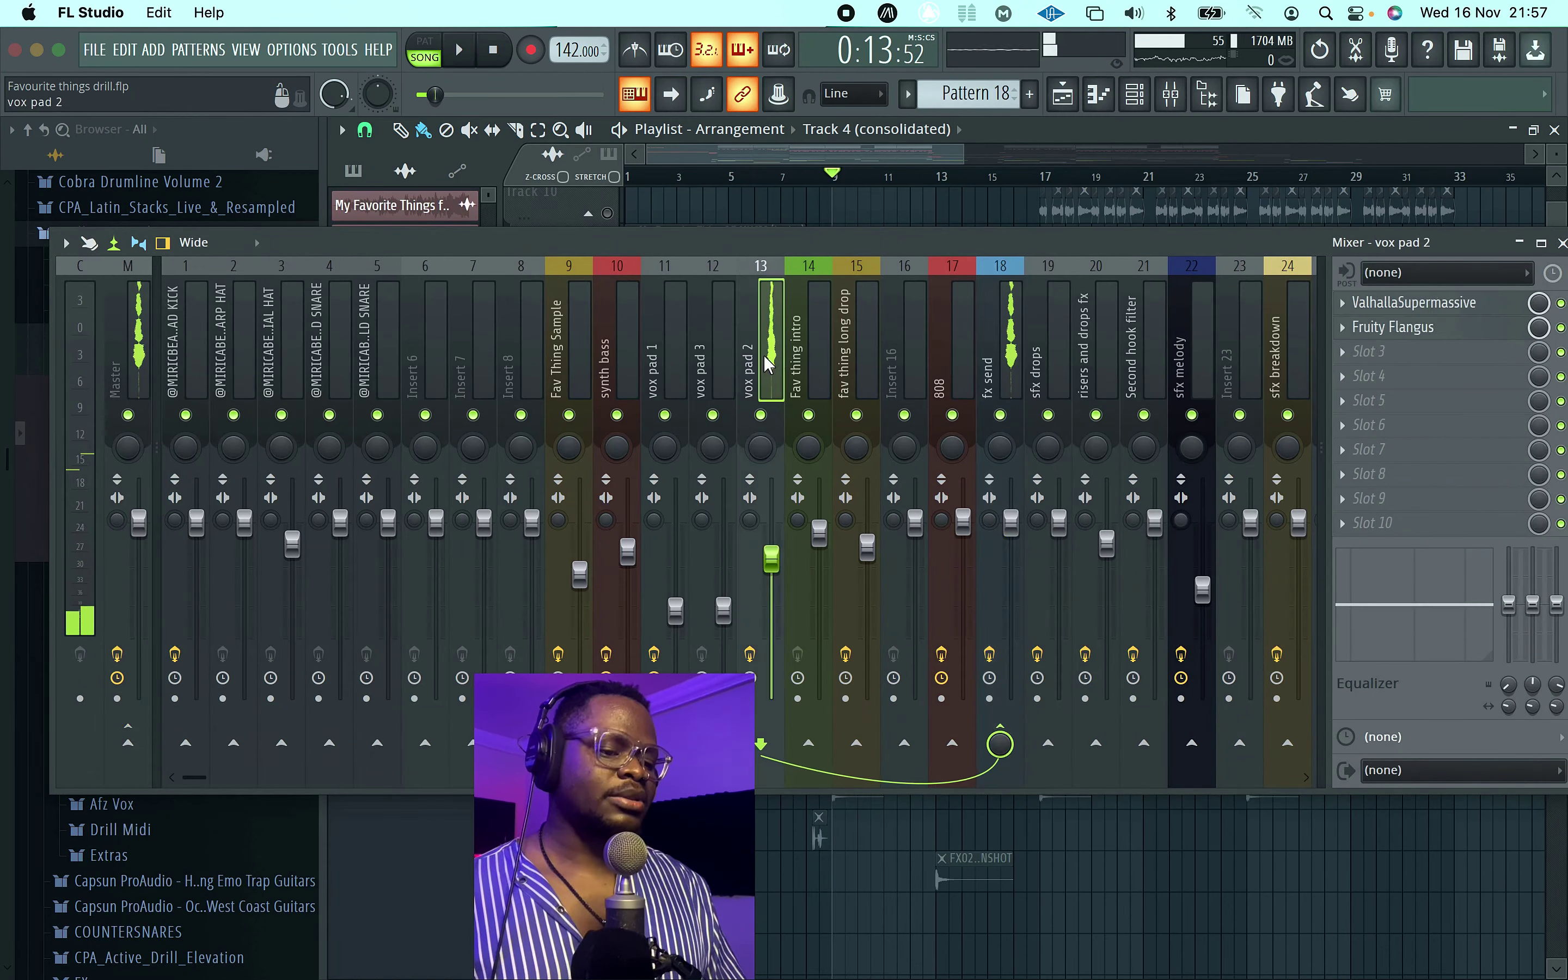
click(987, 324)
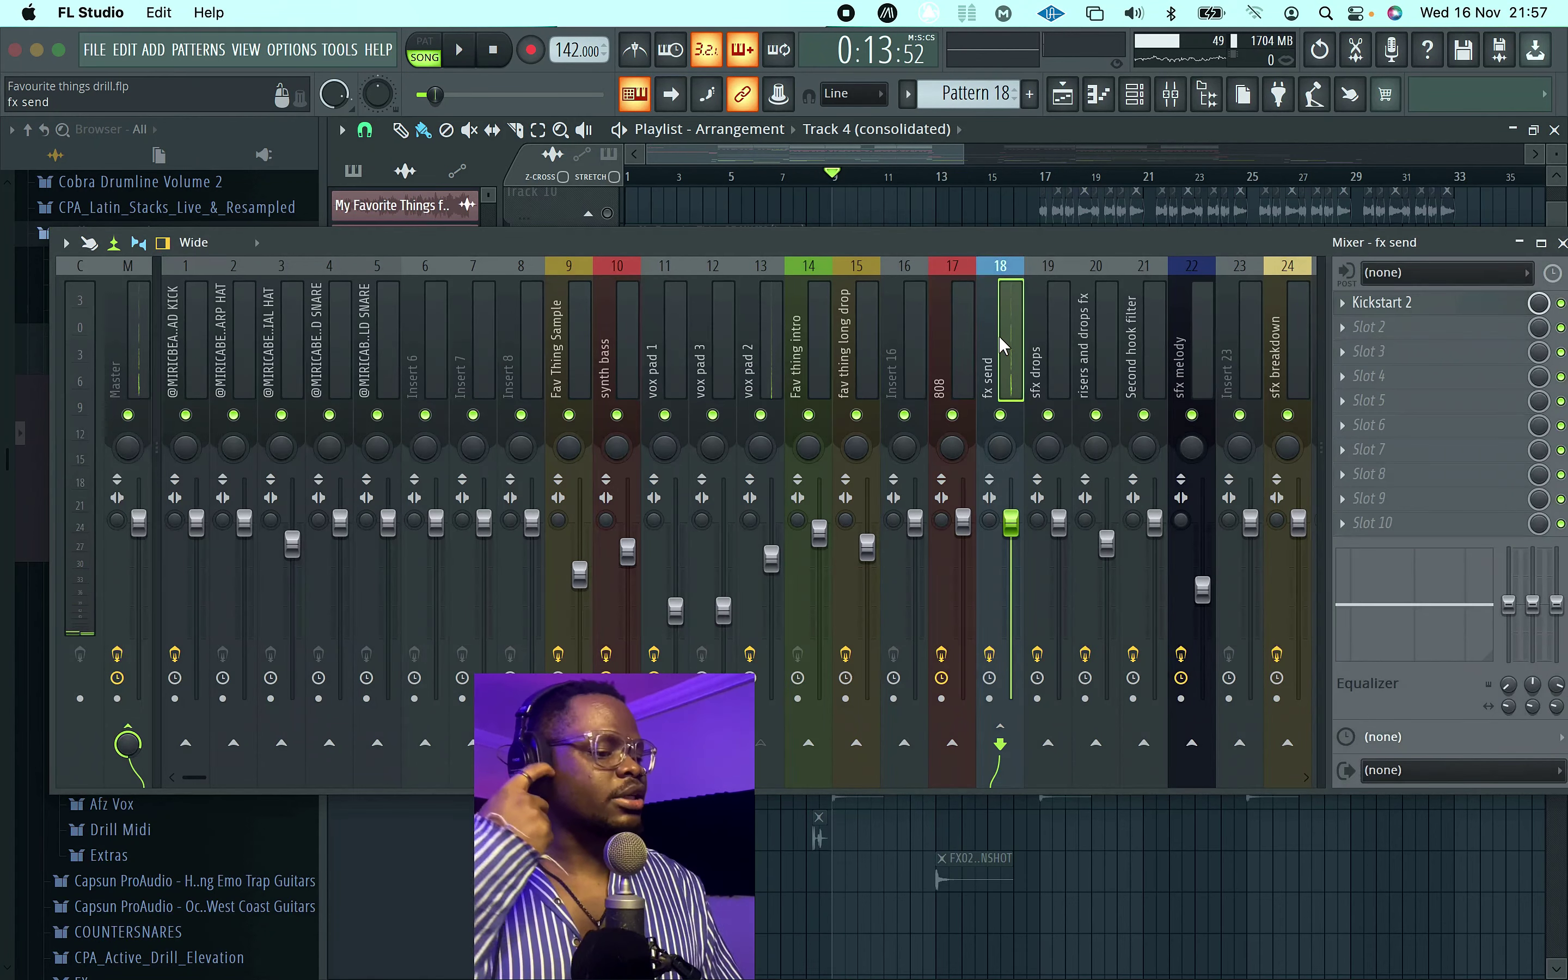
click(1561, 244)
key(space)
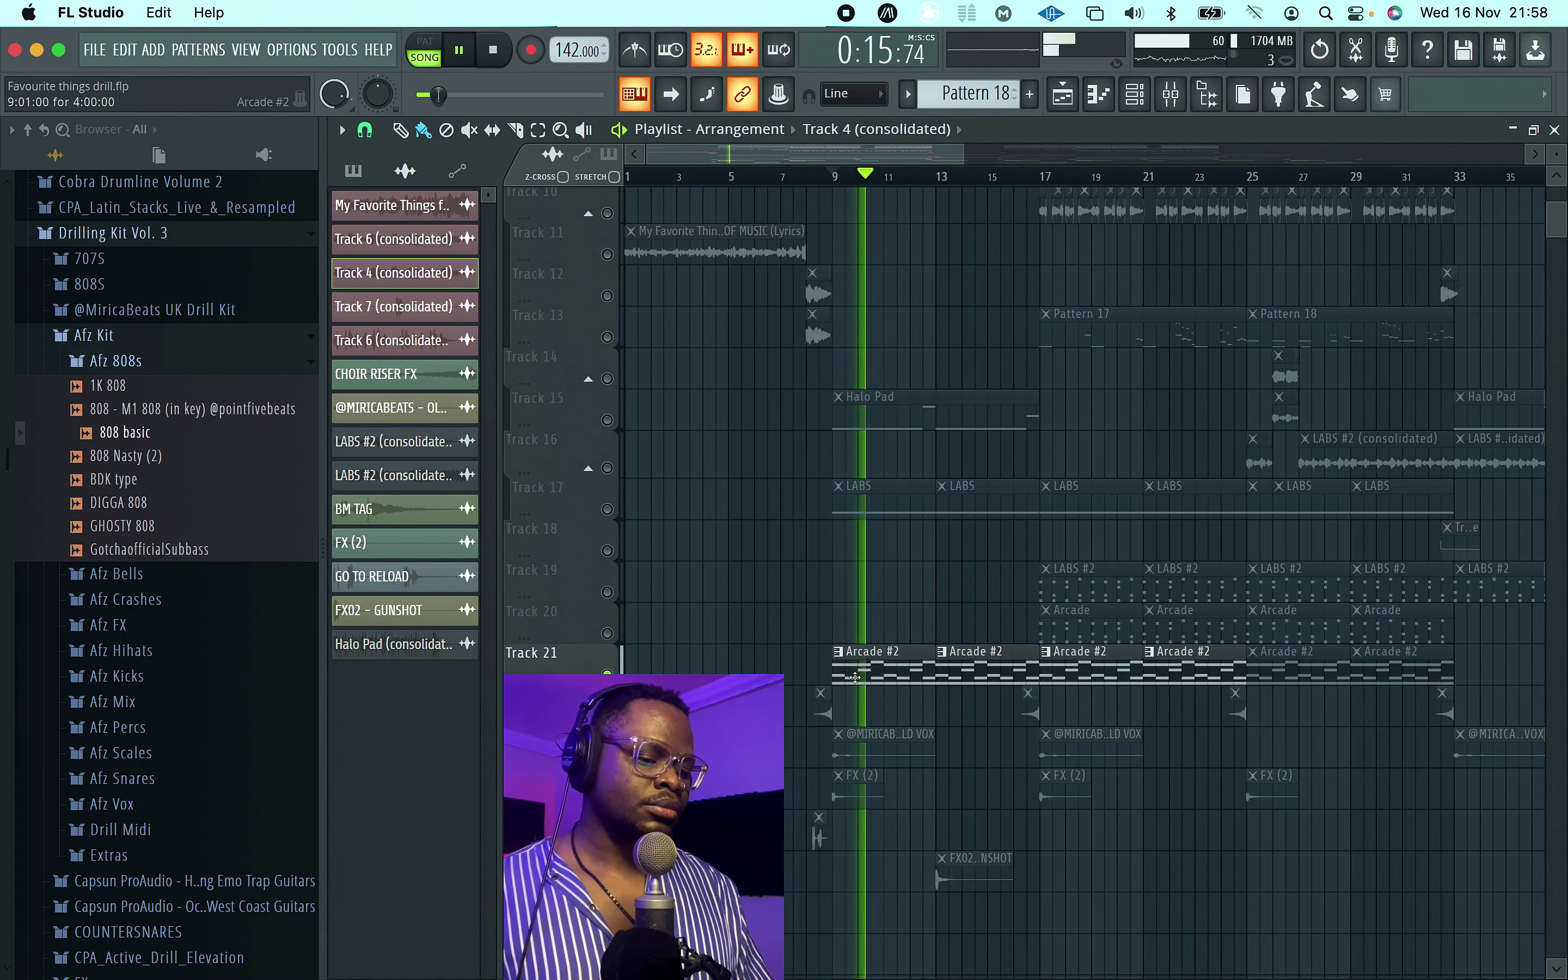
key(space)
scroll(830, 422, up, 4)
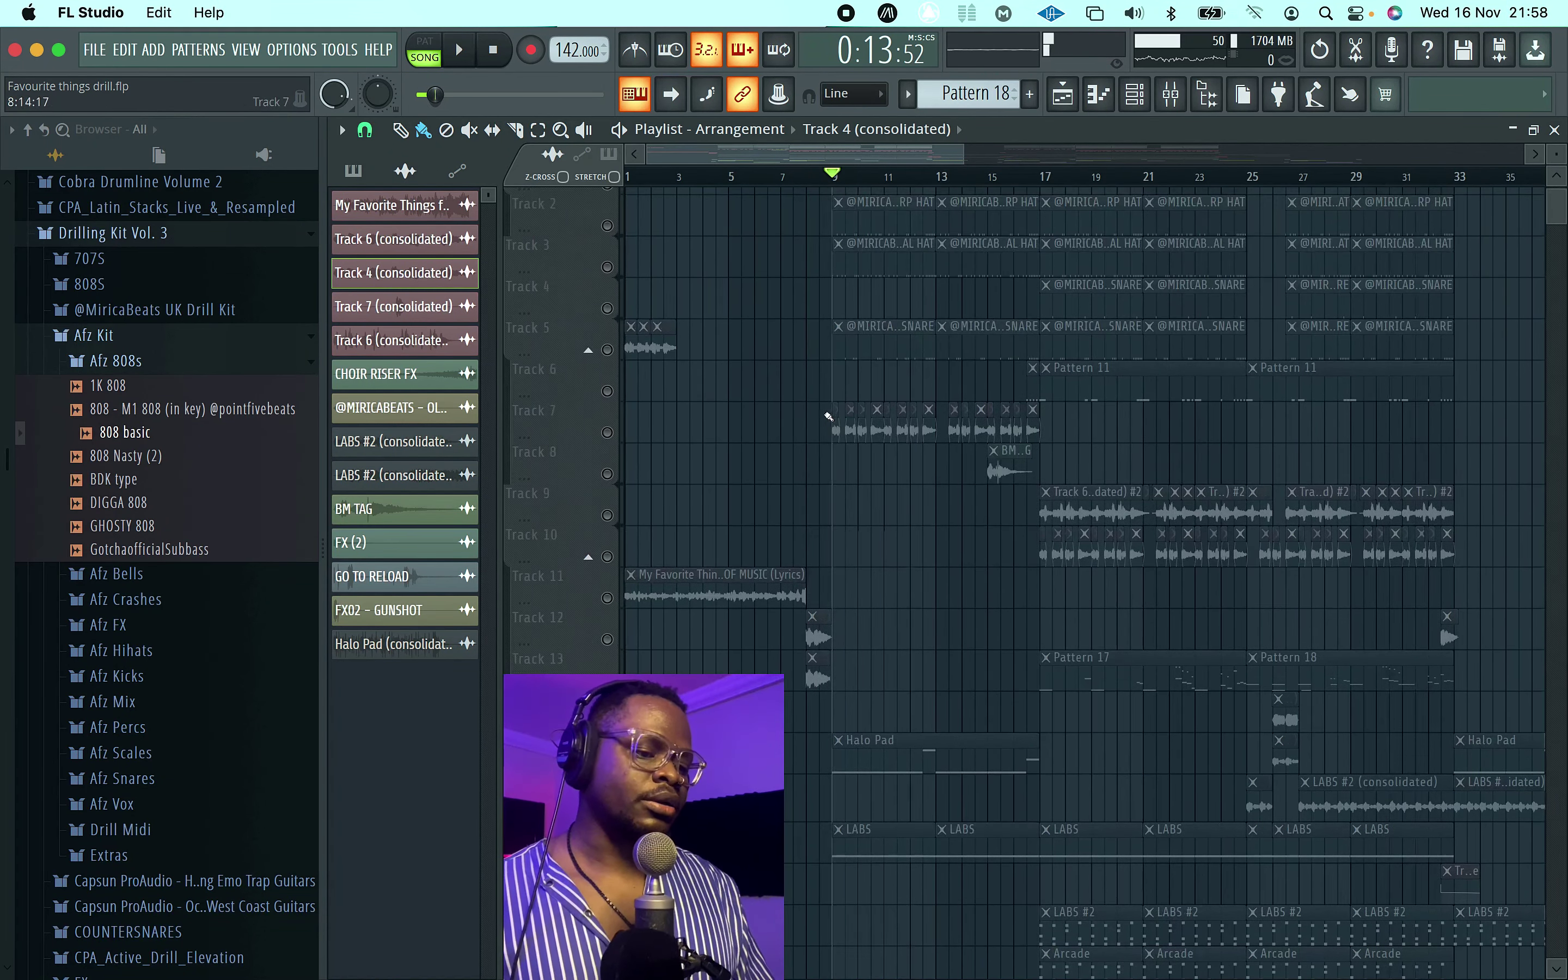
scroll(798, 577, down, 5)
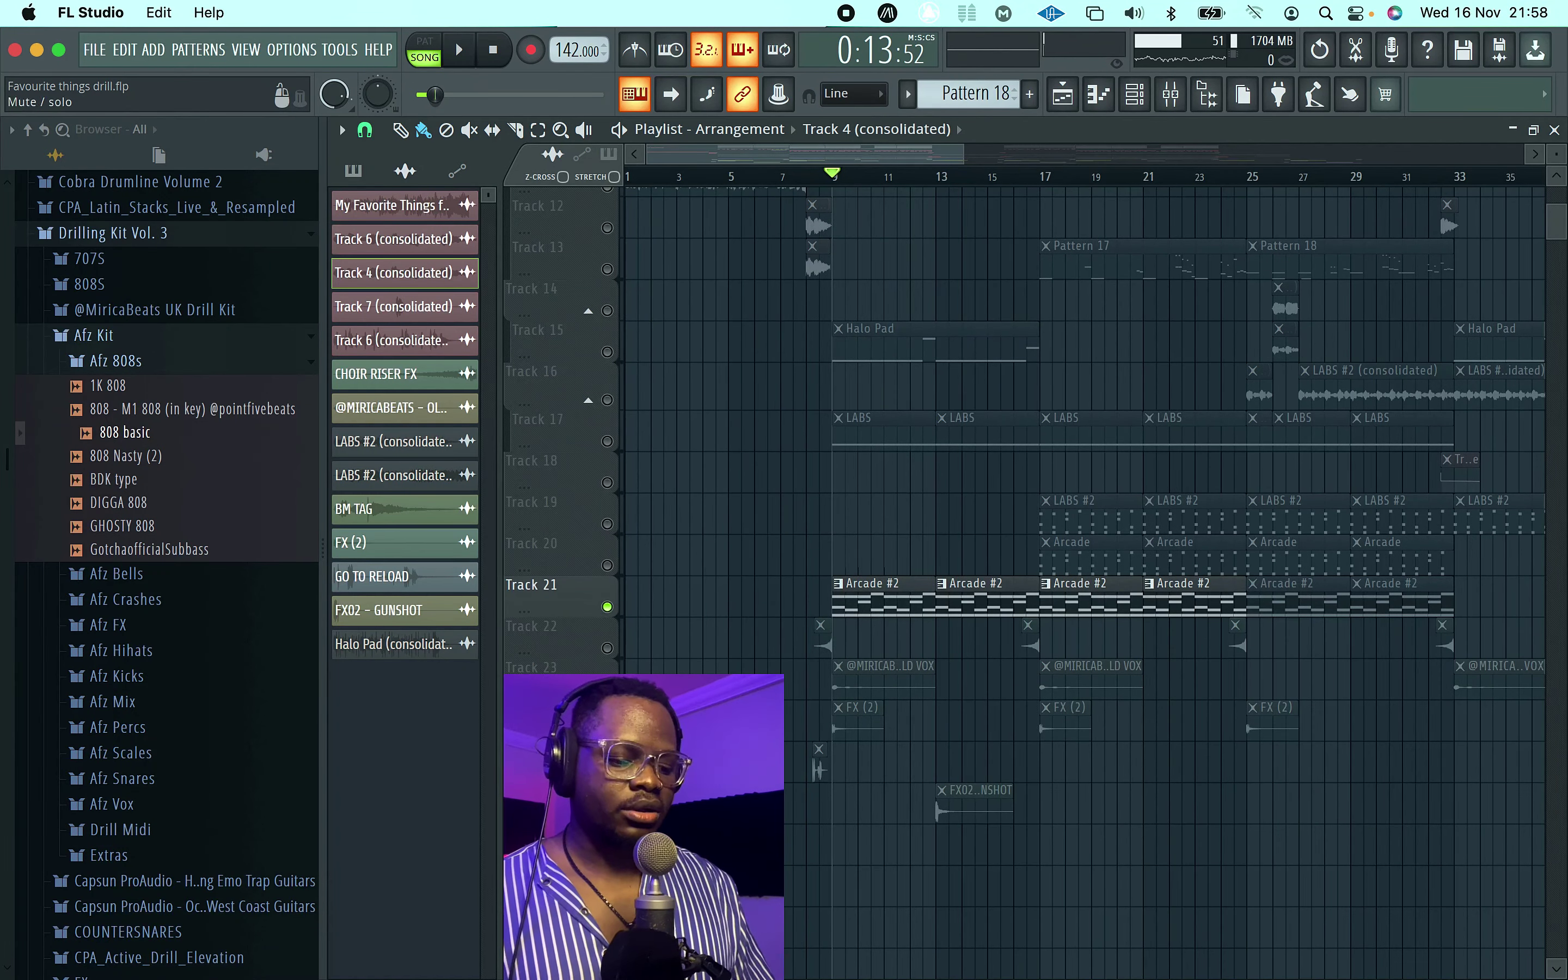
key(space)
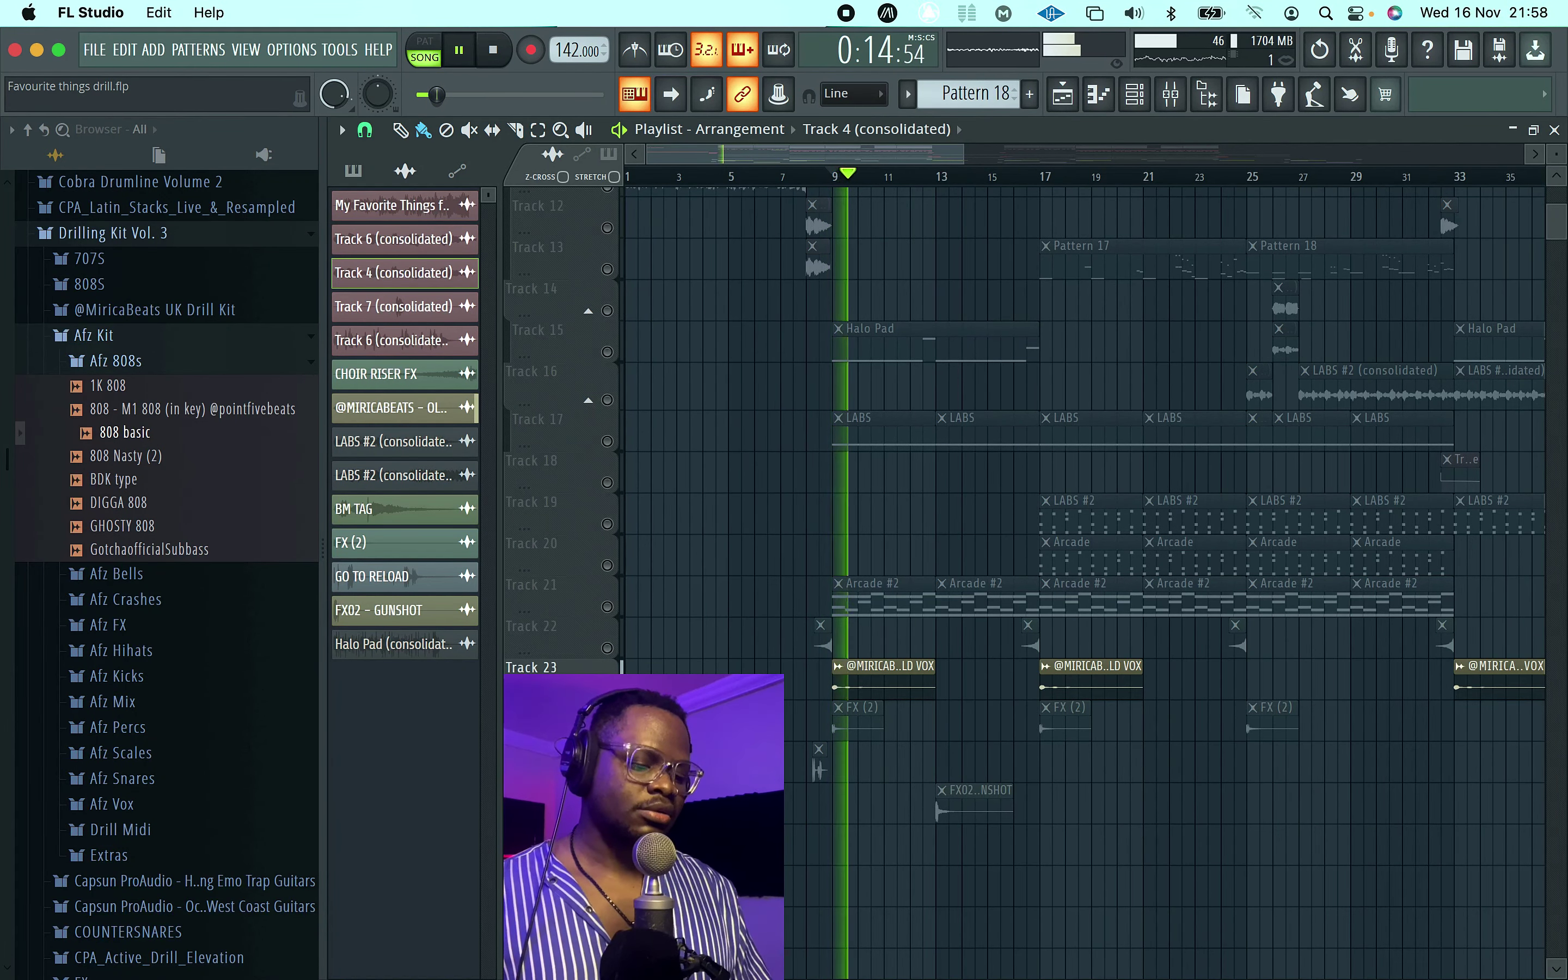
key(space)
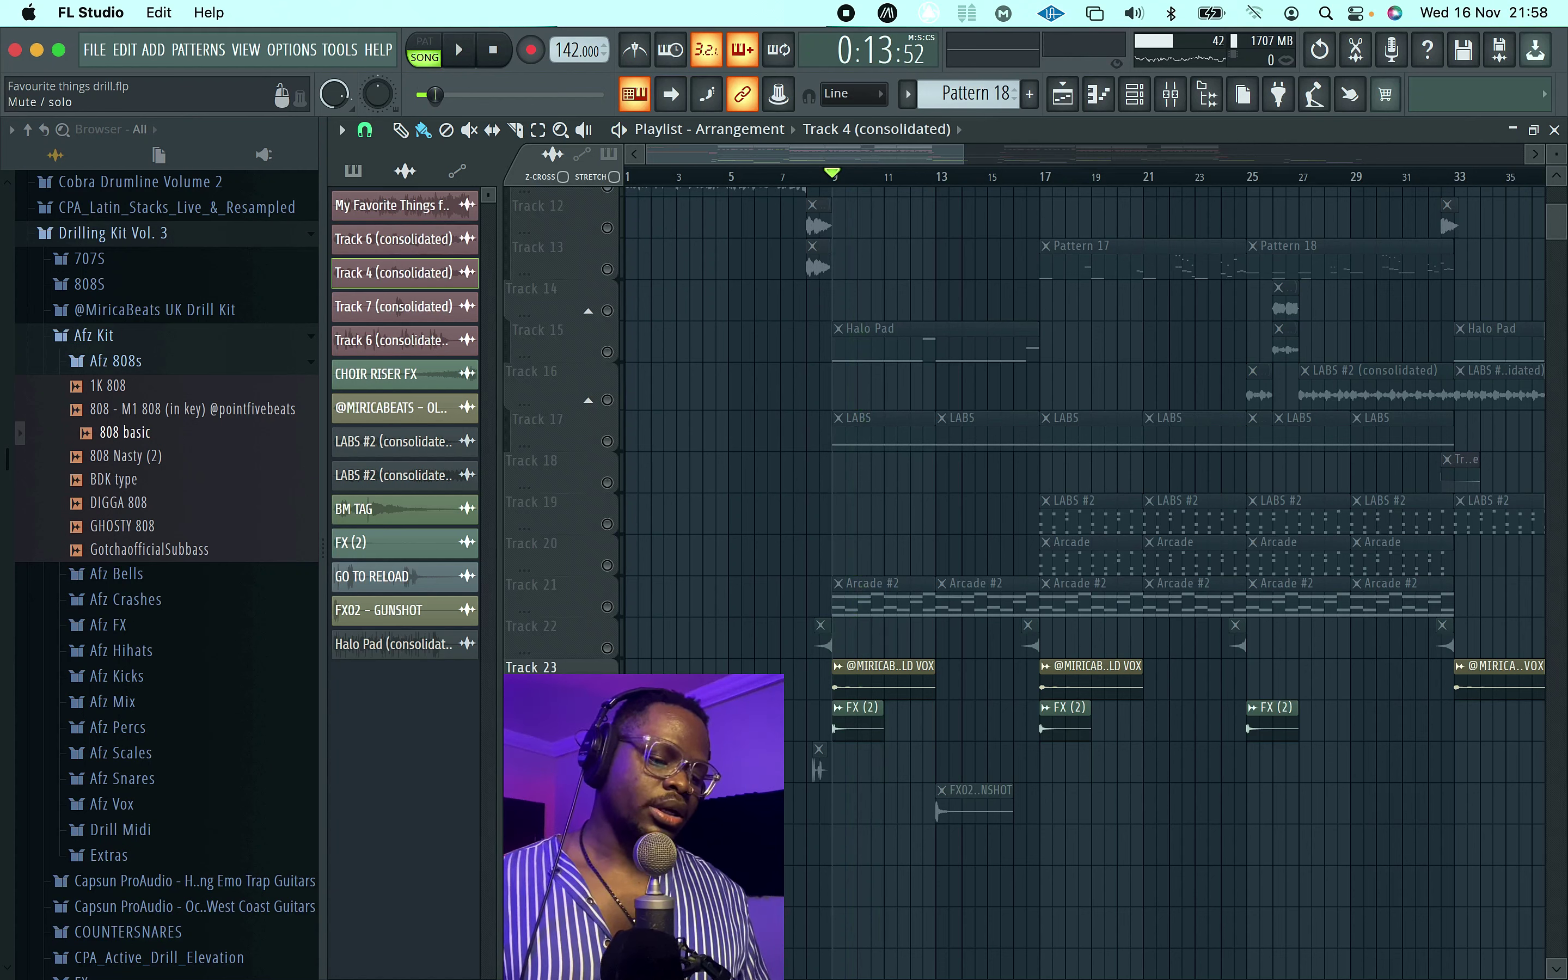
Step: Play the vox and FX (2) clips from bar 9 and inspect ValhallaSupermassive on the risers and drops fx mixer track
key(space)
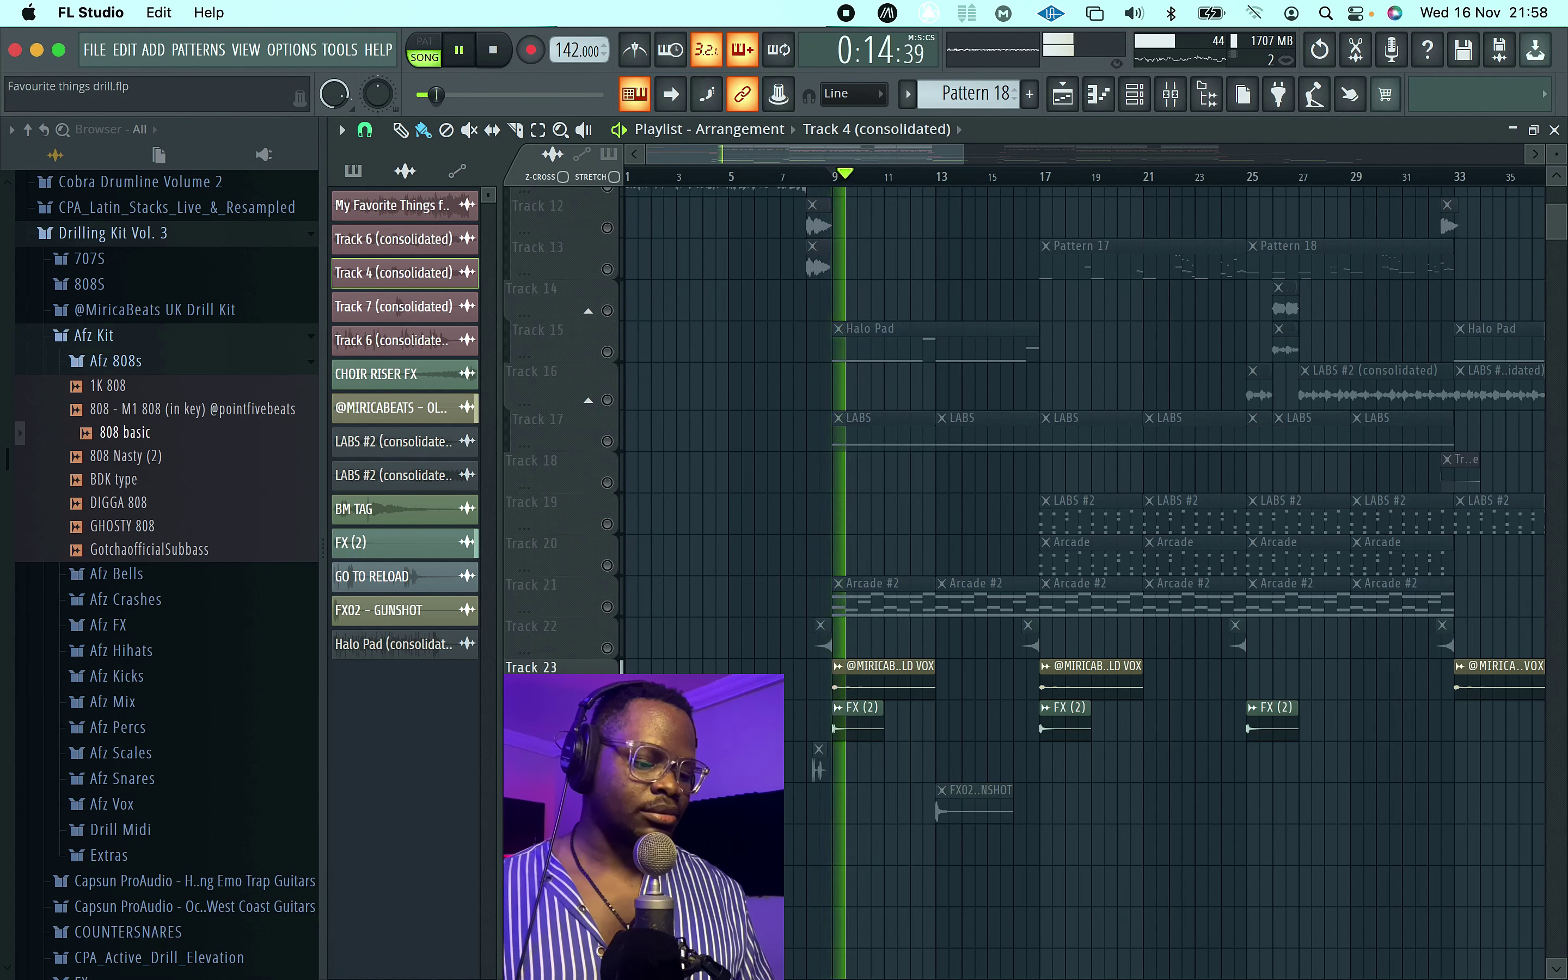
key(space)
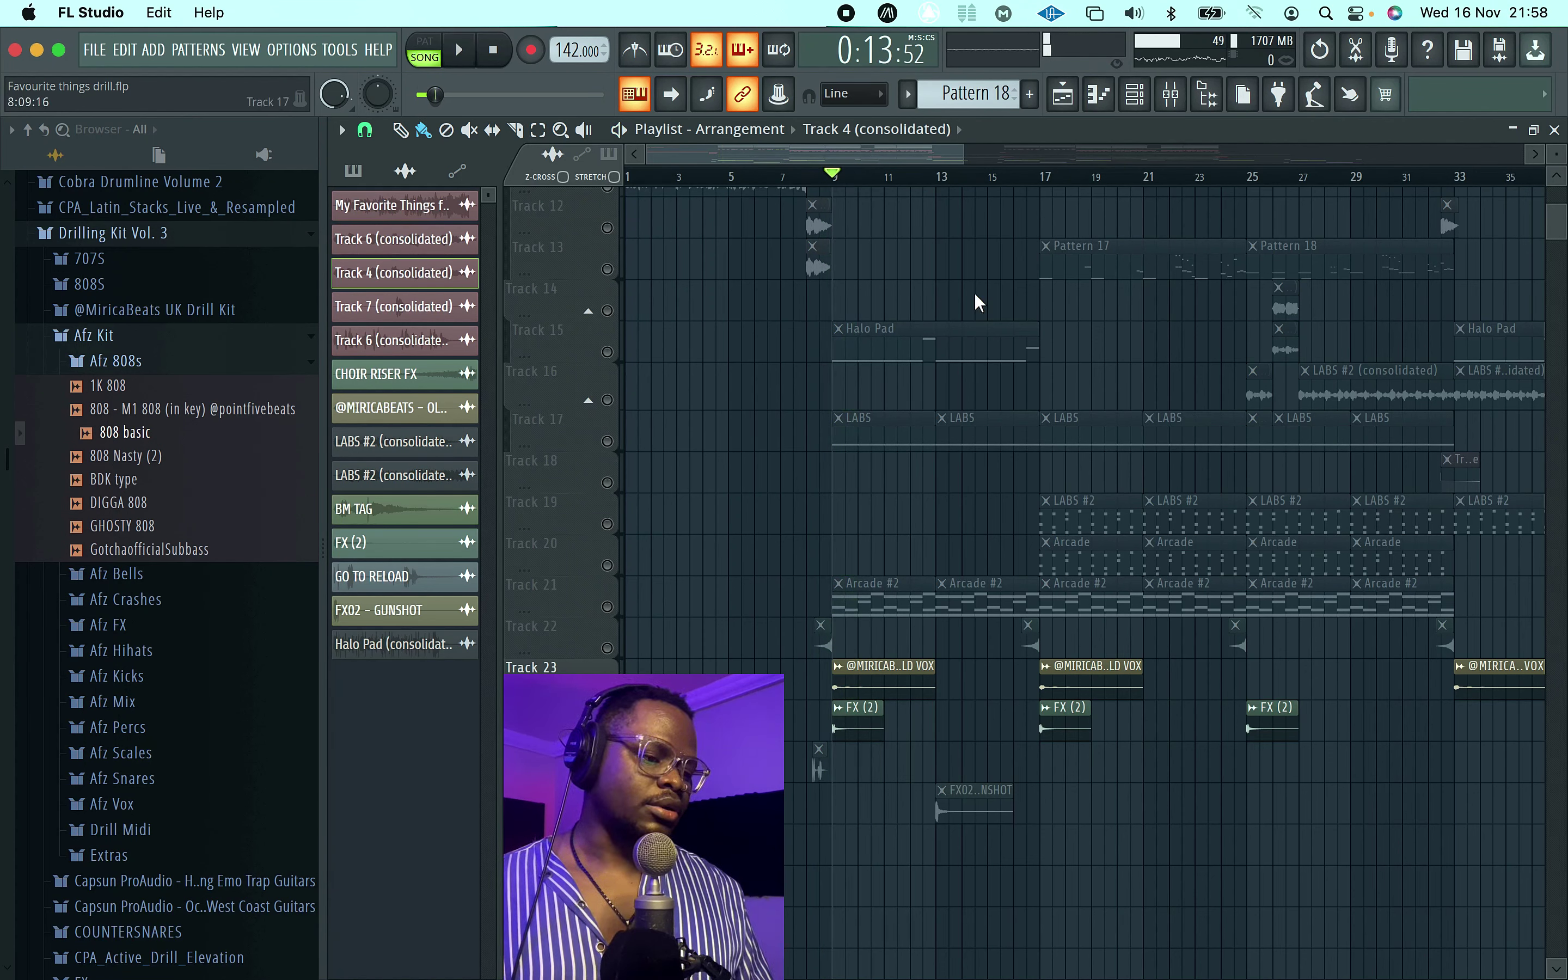
click(1170, 94)
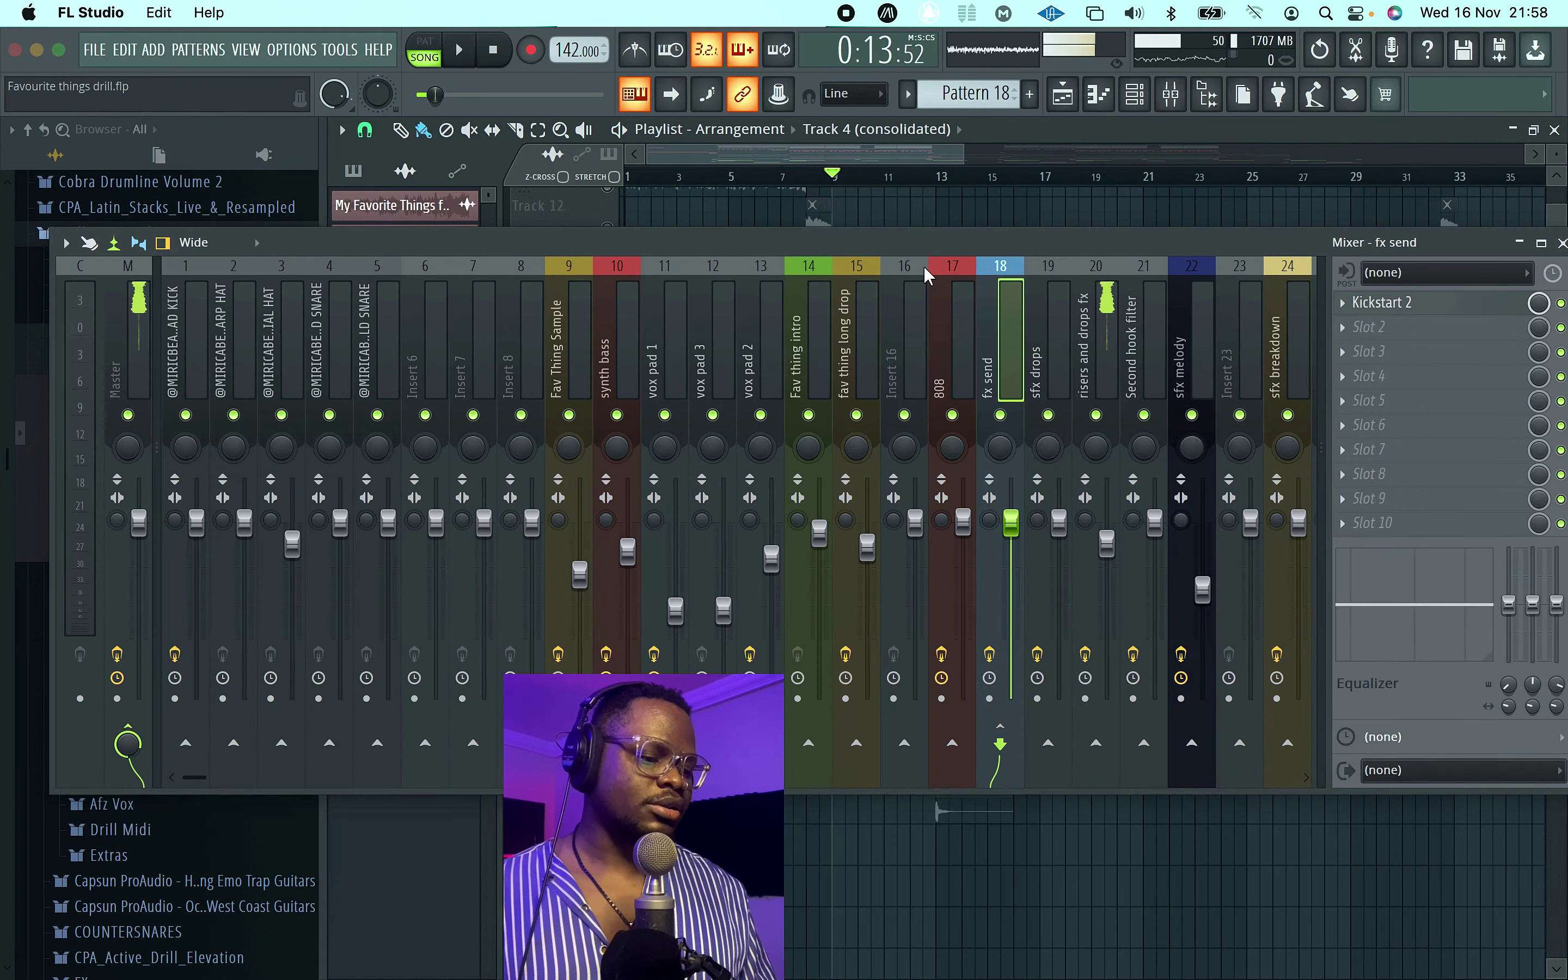
click(1103, 337)
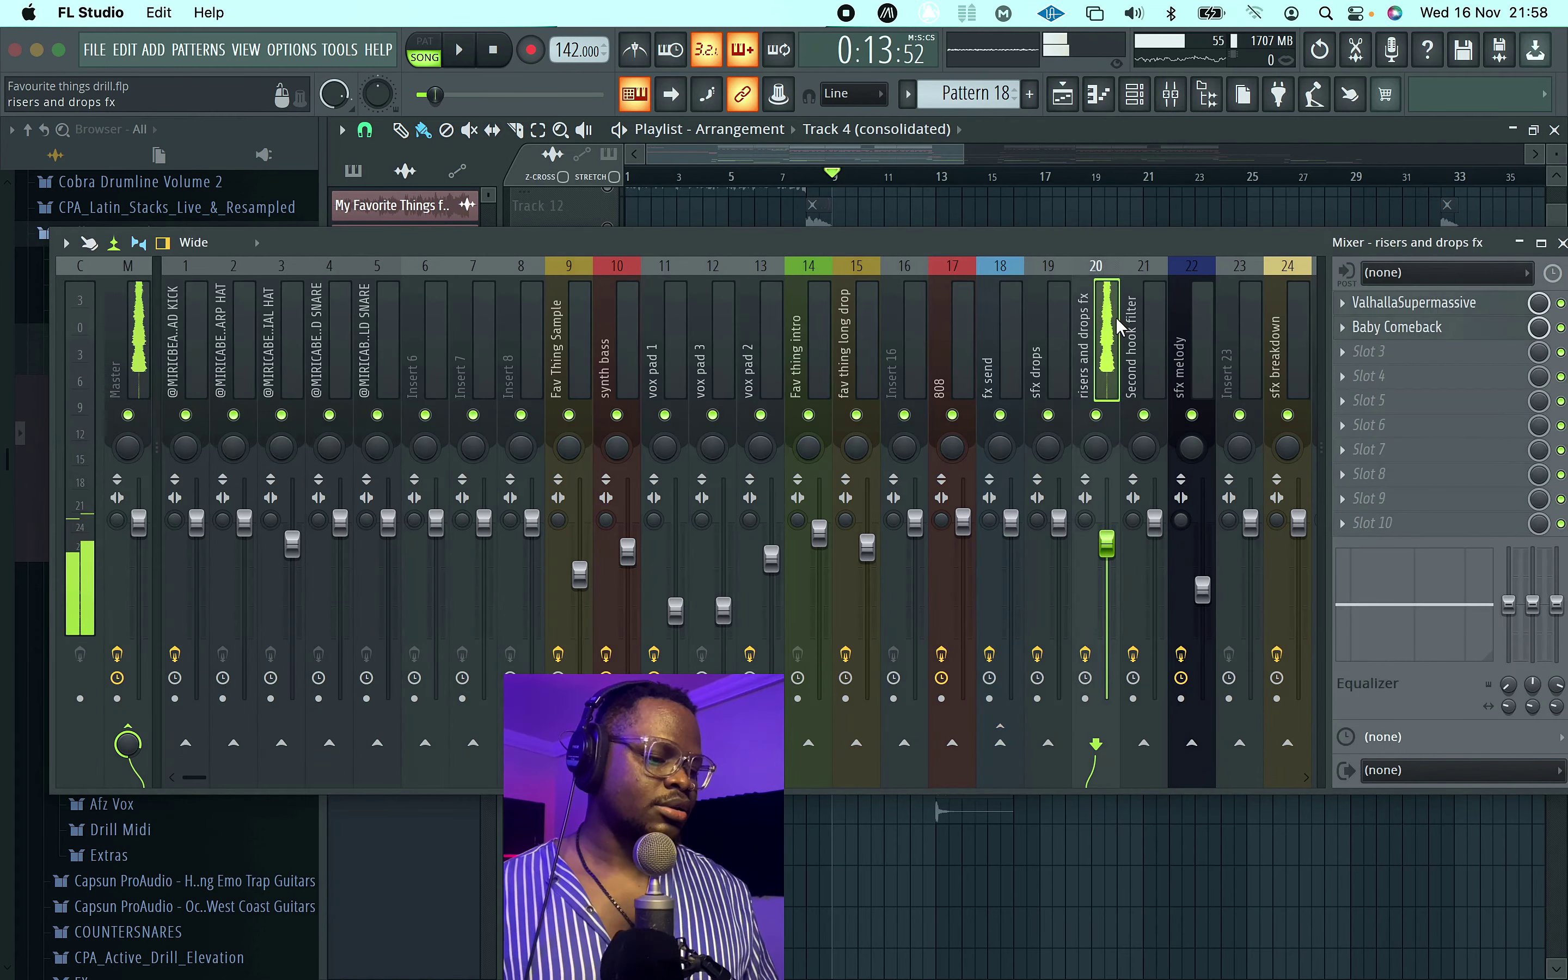
click(1395, 304)
drag(550, 119, 709, 135)
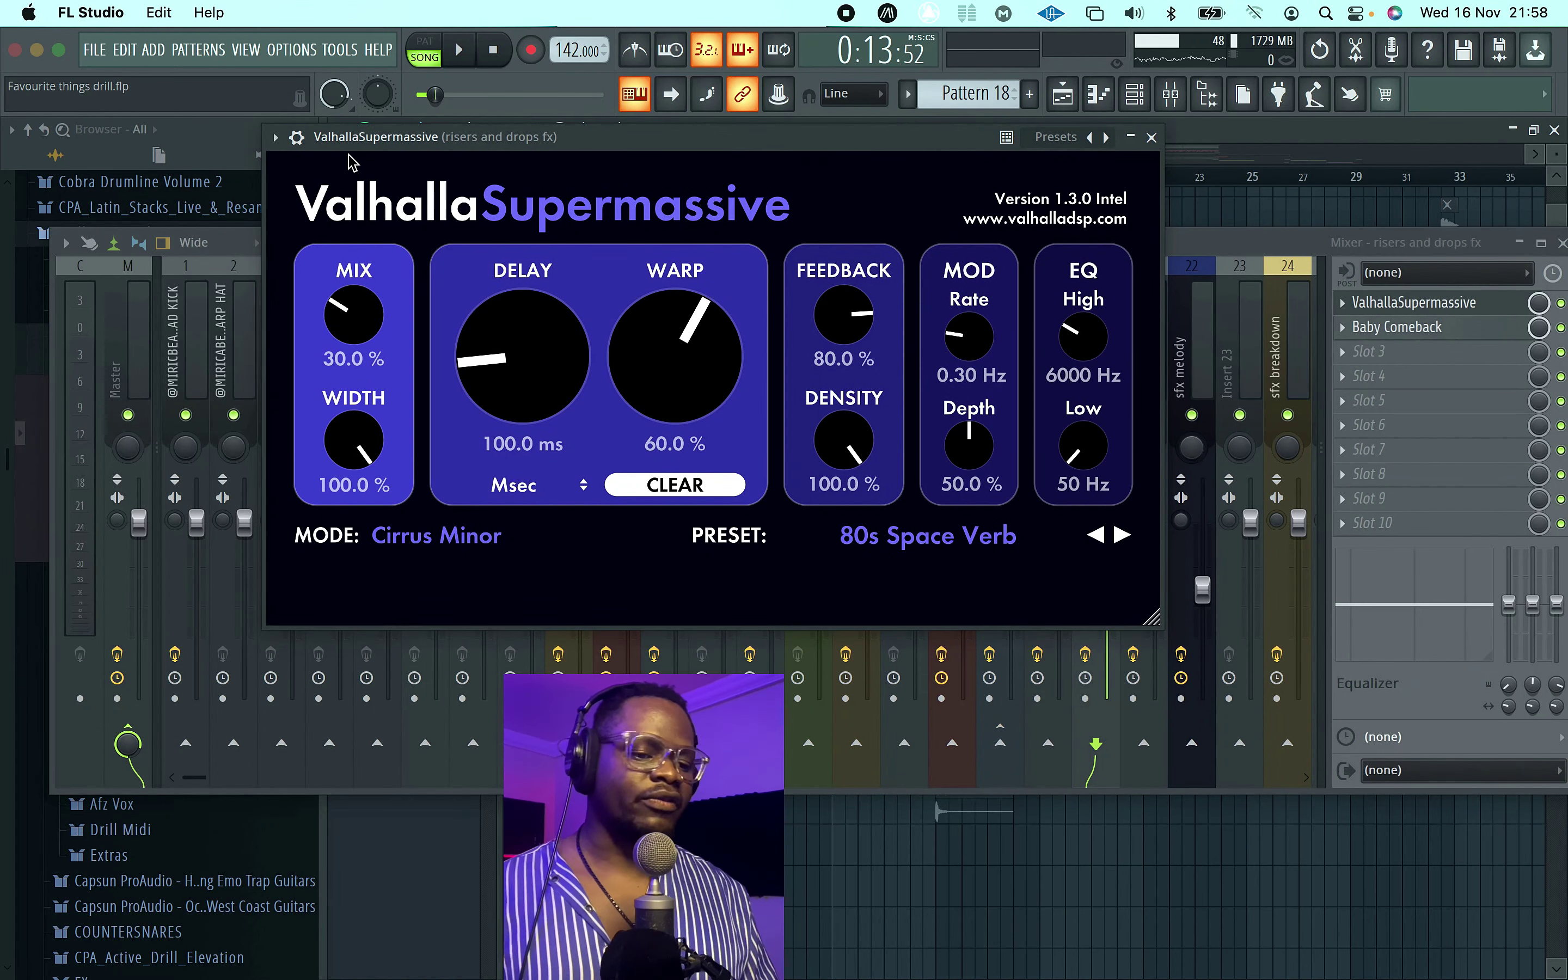
Step: Inspect the Baby Comeback delay on the risers and drops fx track while playing the effect clips, and close the plugin
click(1397, 327)
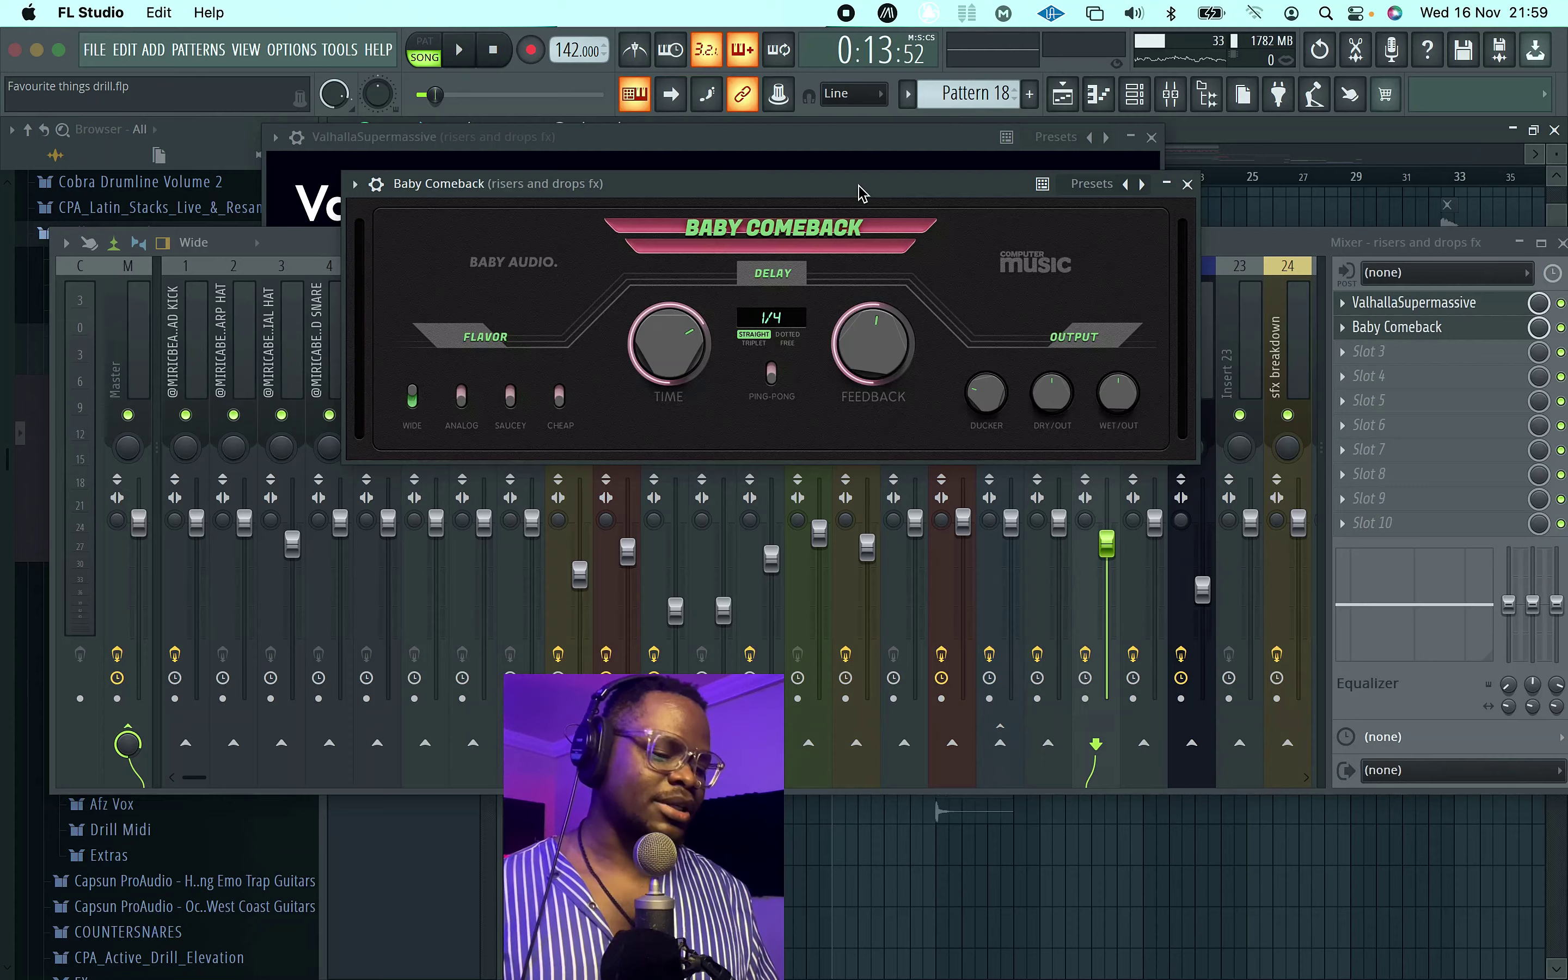
key(space)
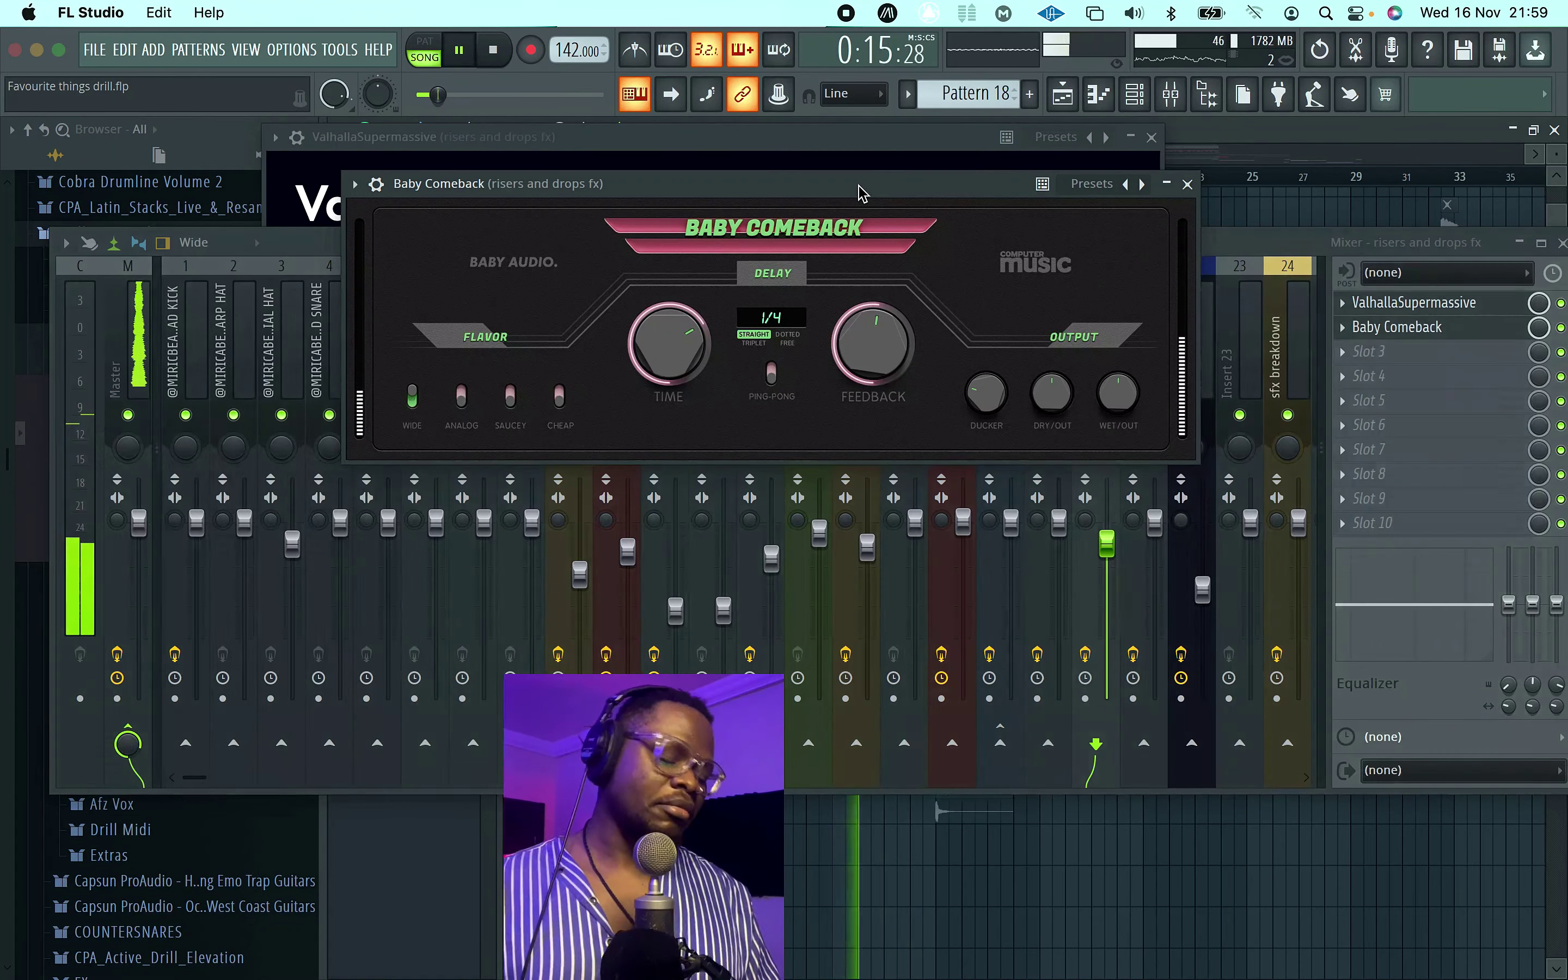
key(space)
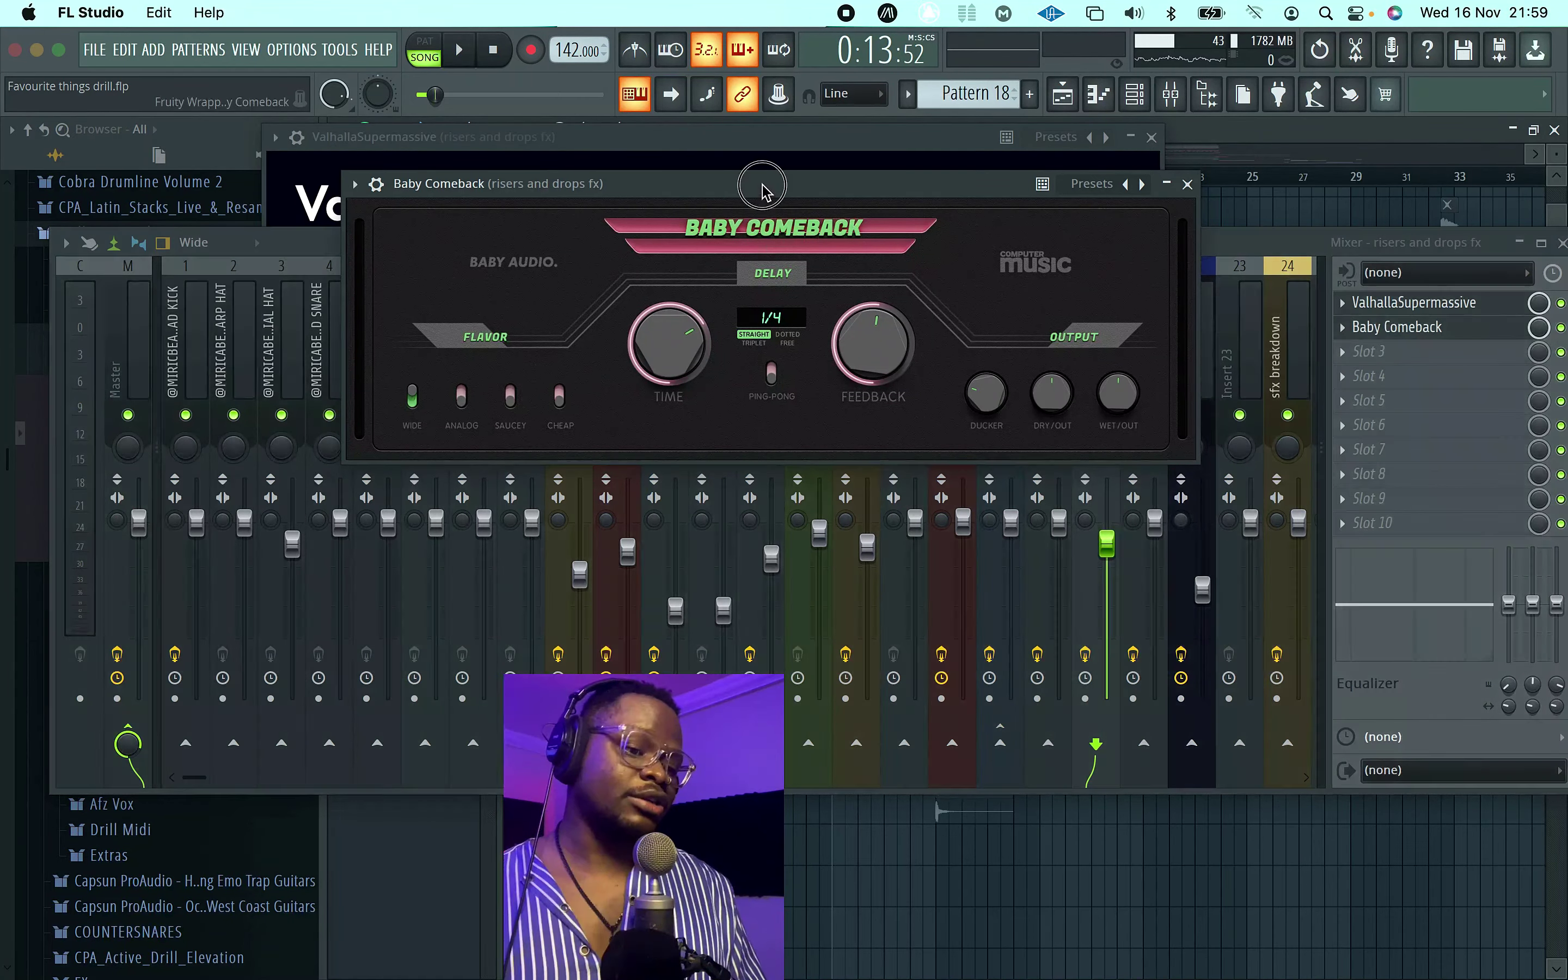
drag(761, 186, 768, 244)
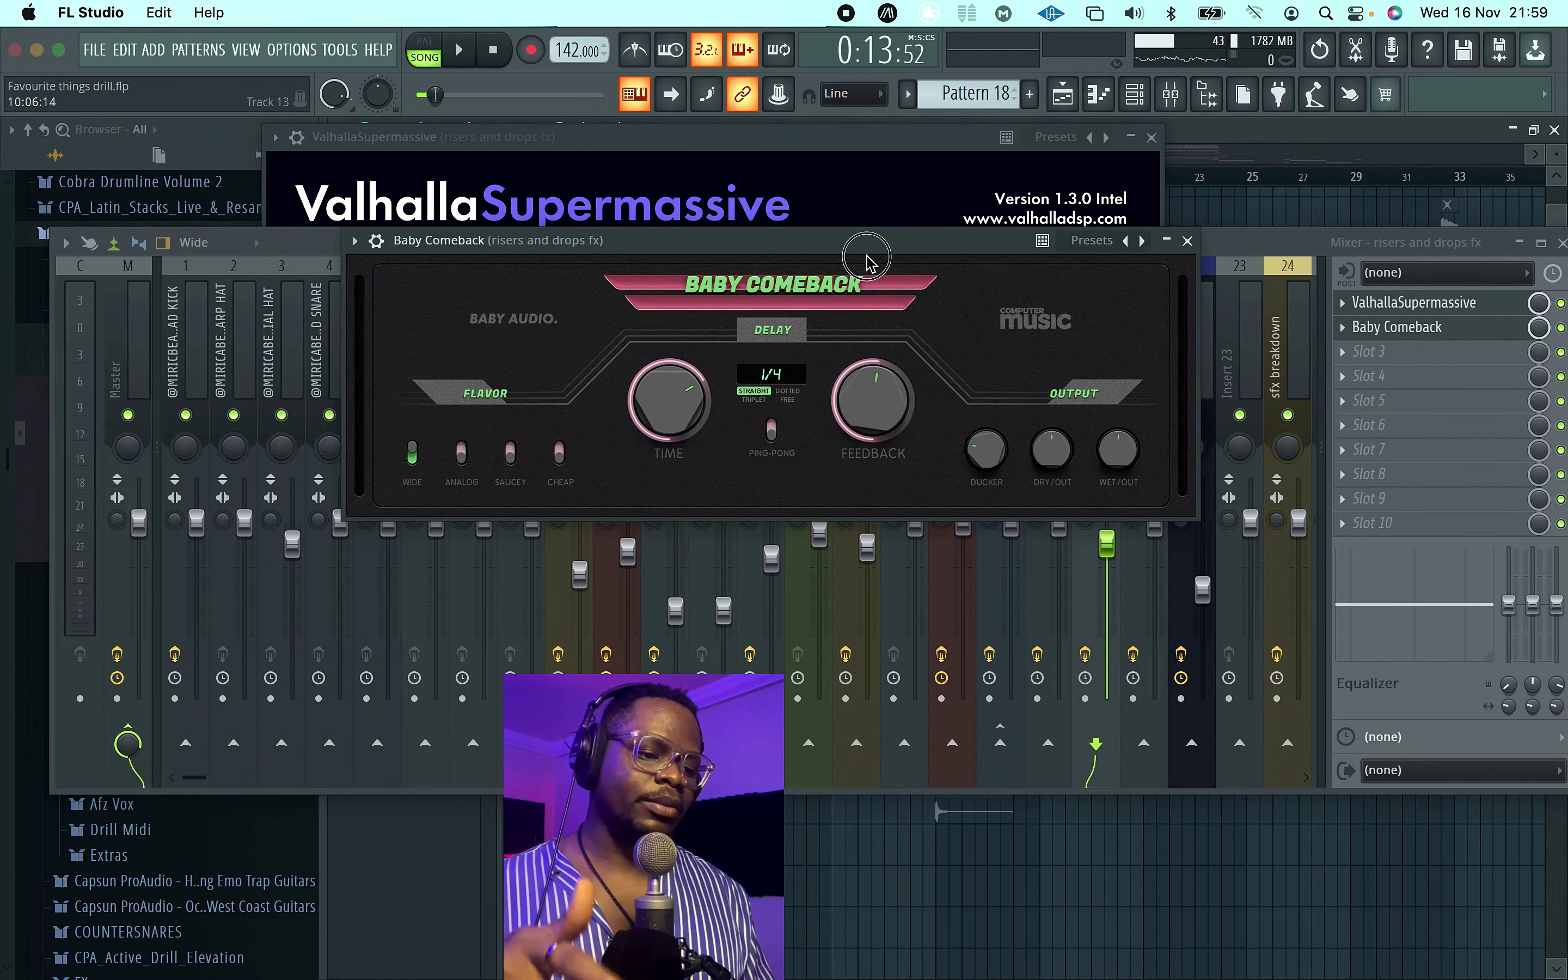
drag(829, 247, 798, 198)
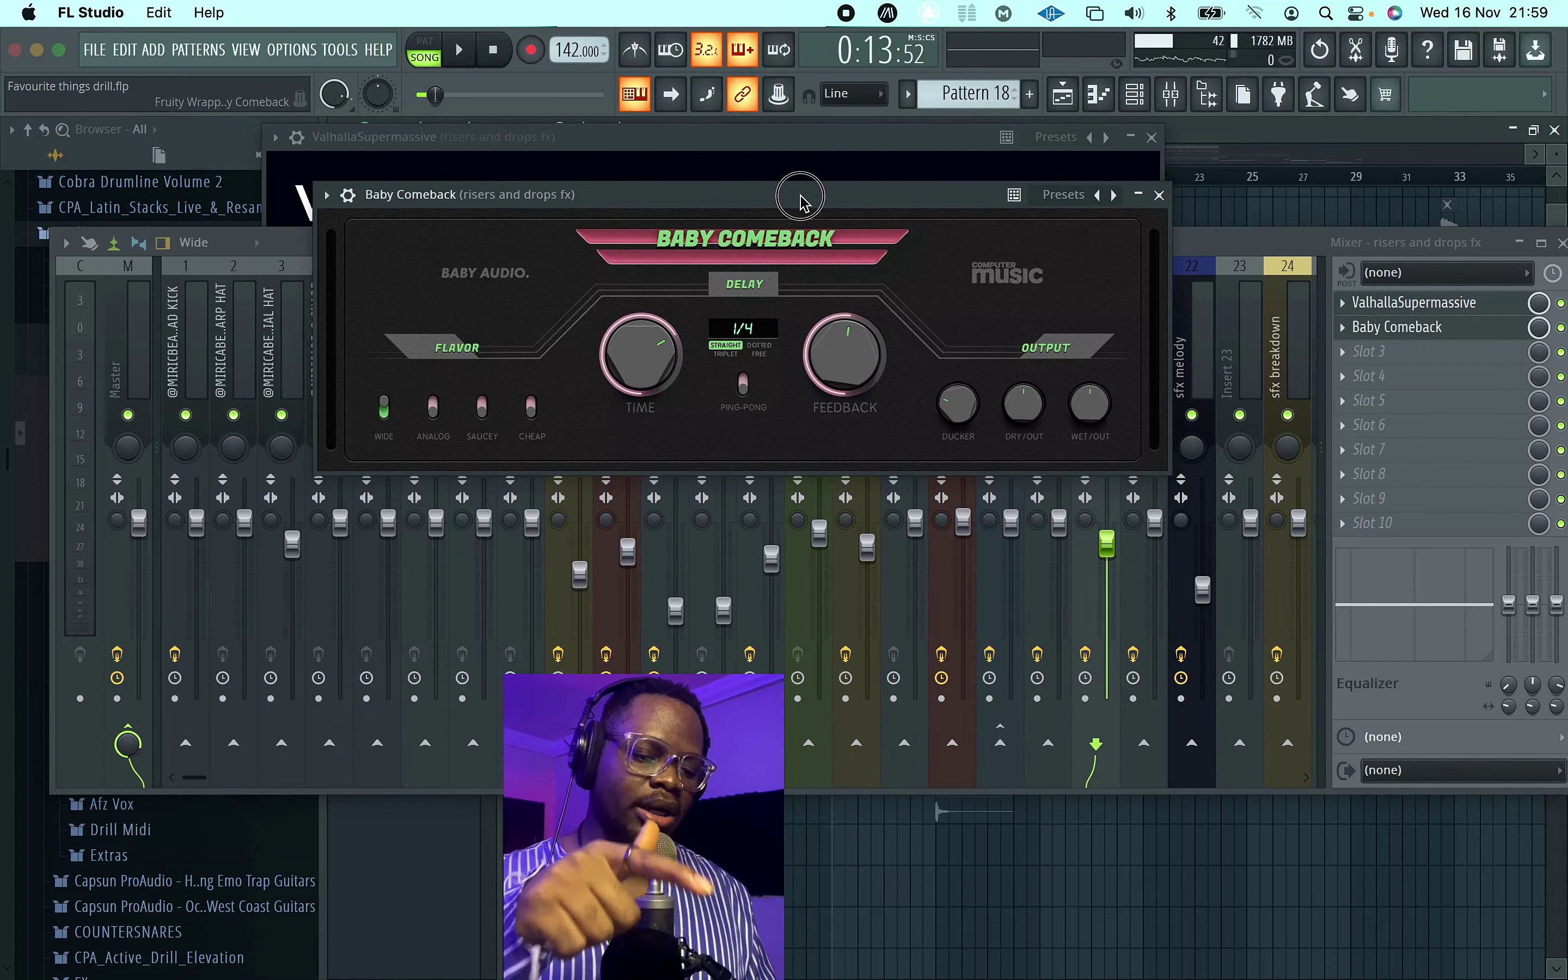
drag(794, 197, 800, 190)
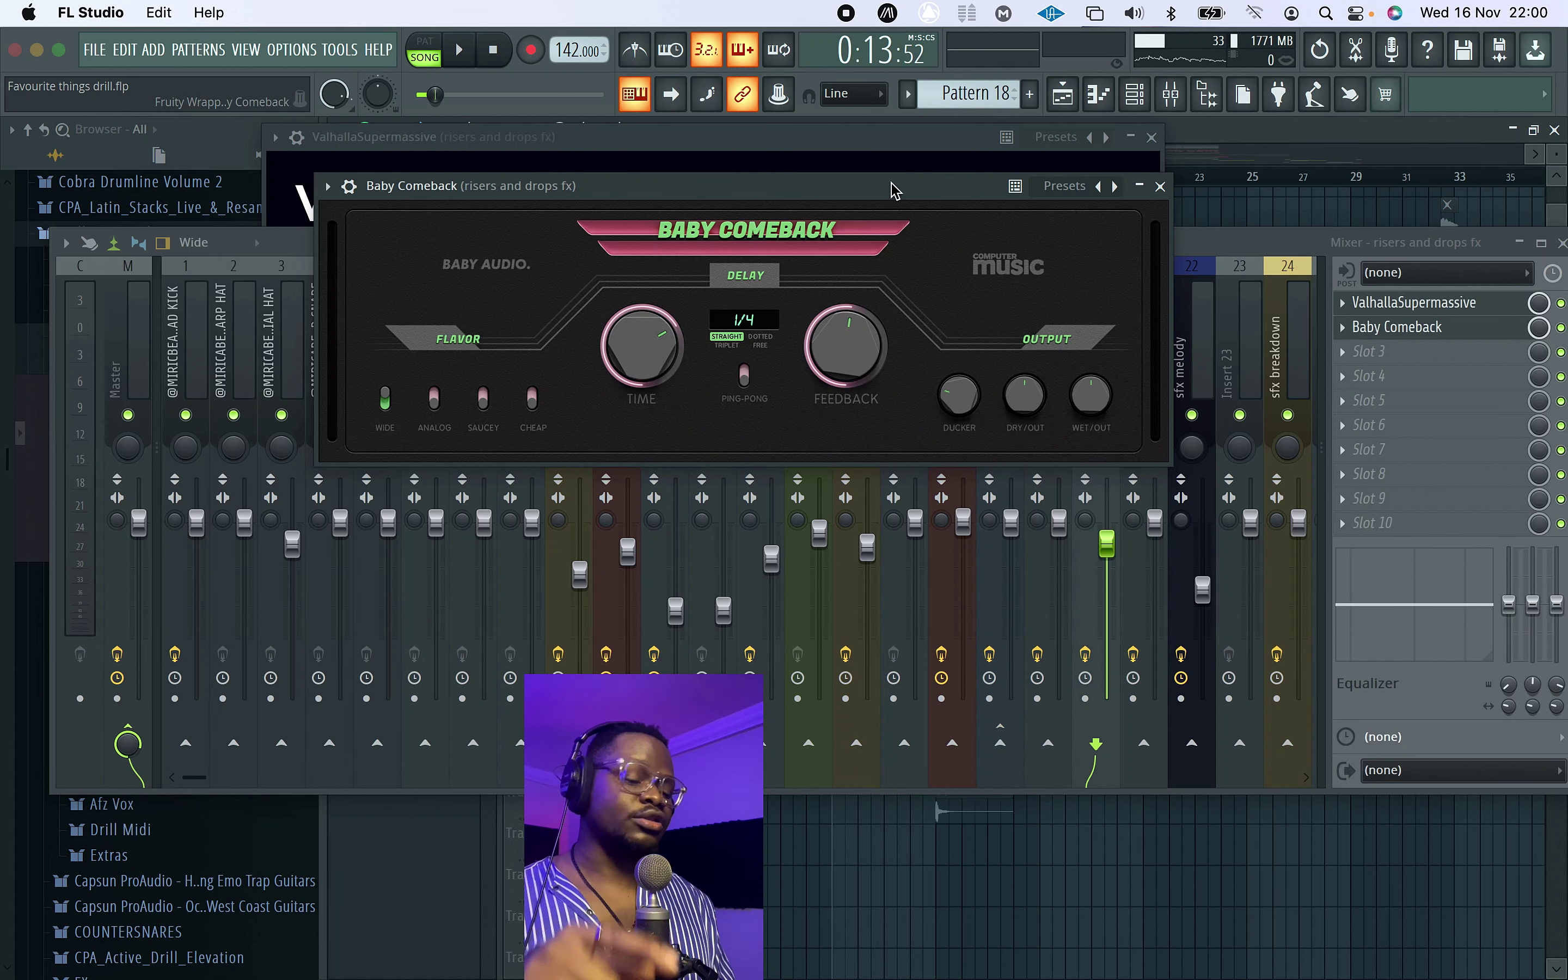
click(1160, 186)
Step: Examine the SPECIAL HAT pattern in the piano roll and listen to it from bar 9
key(F7)
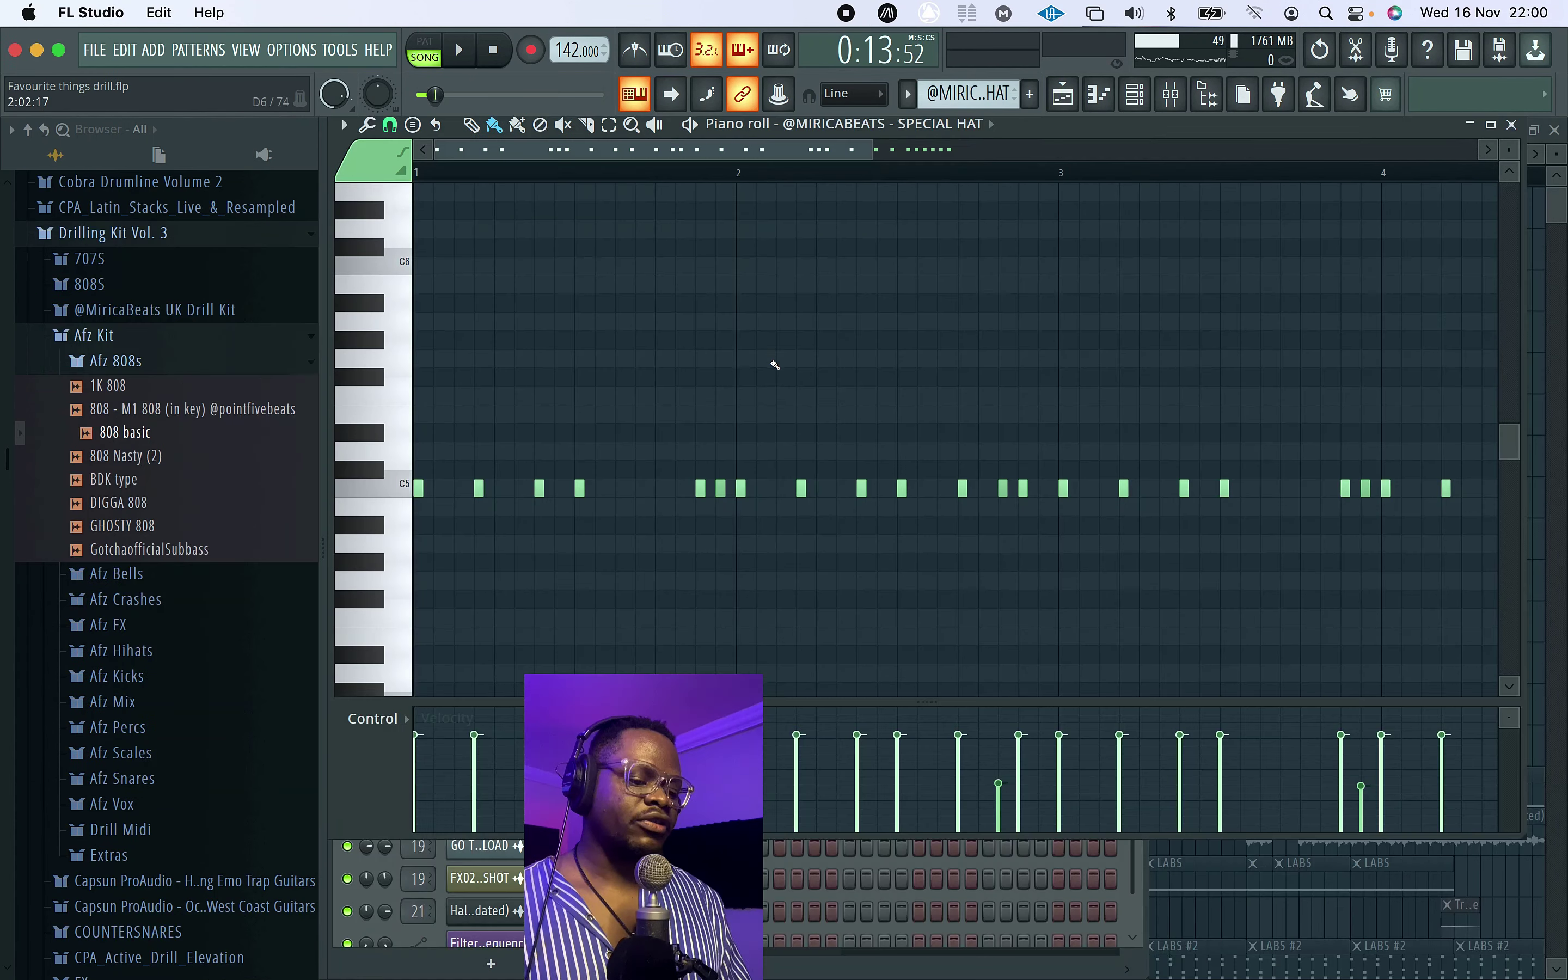
key(space)
key(space)
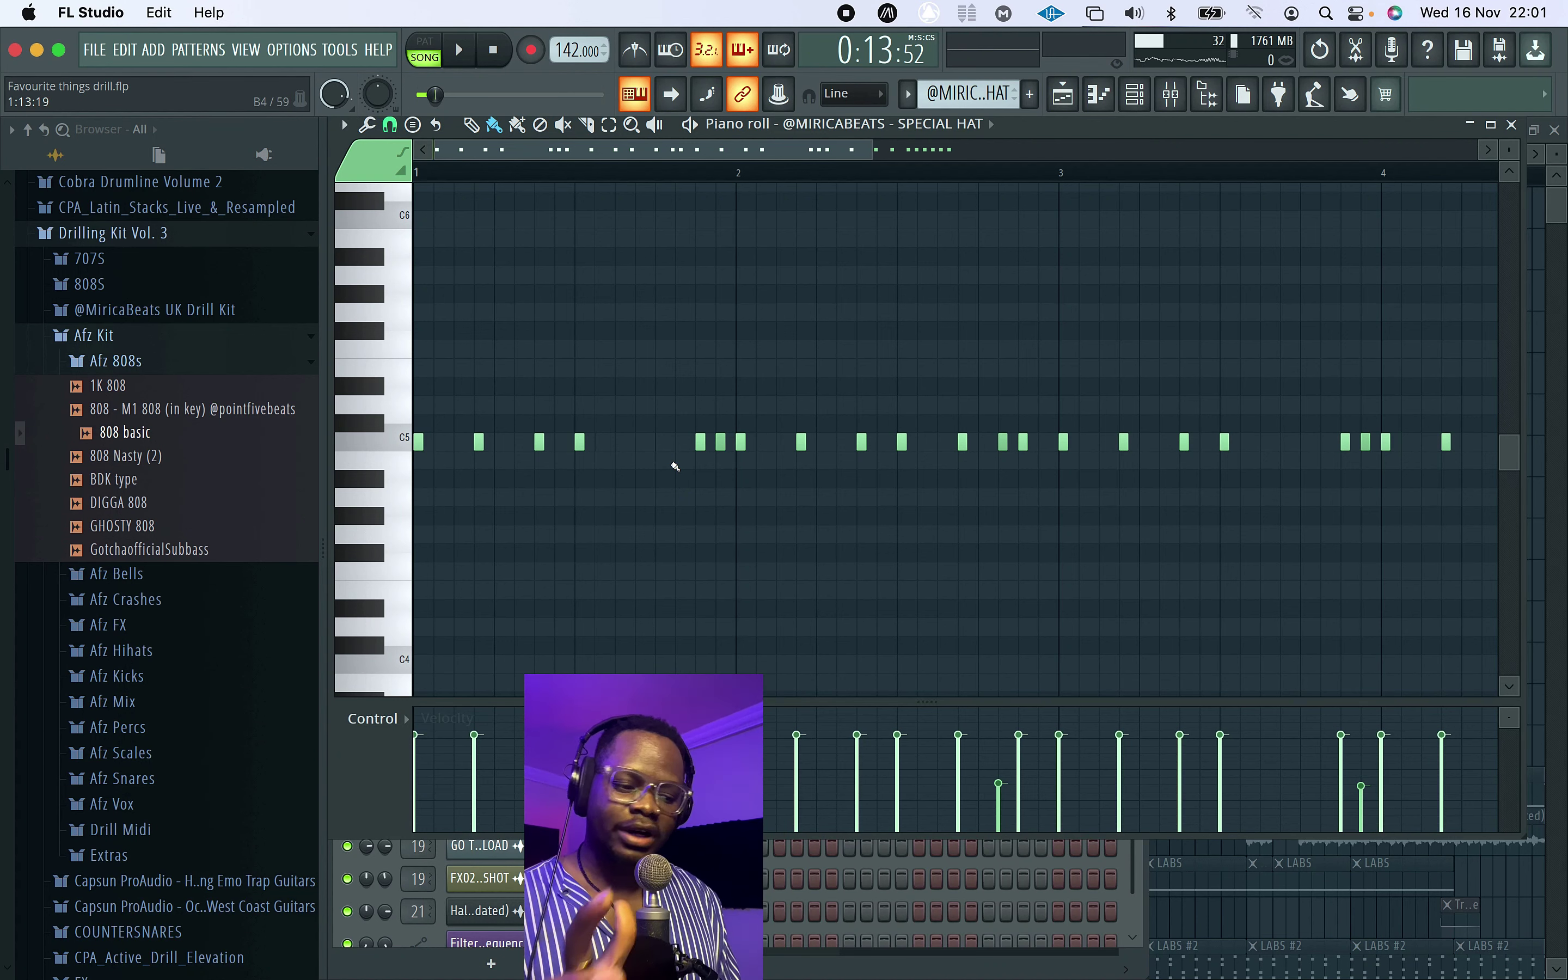
key(space)
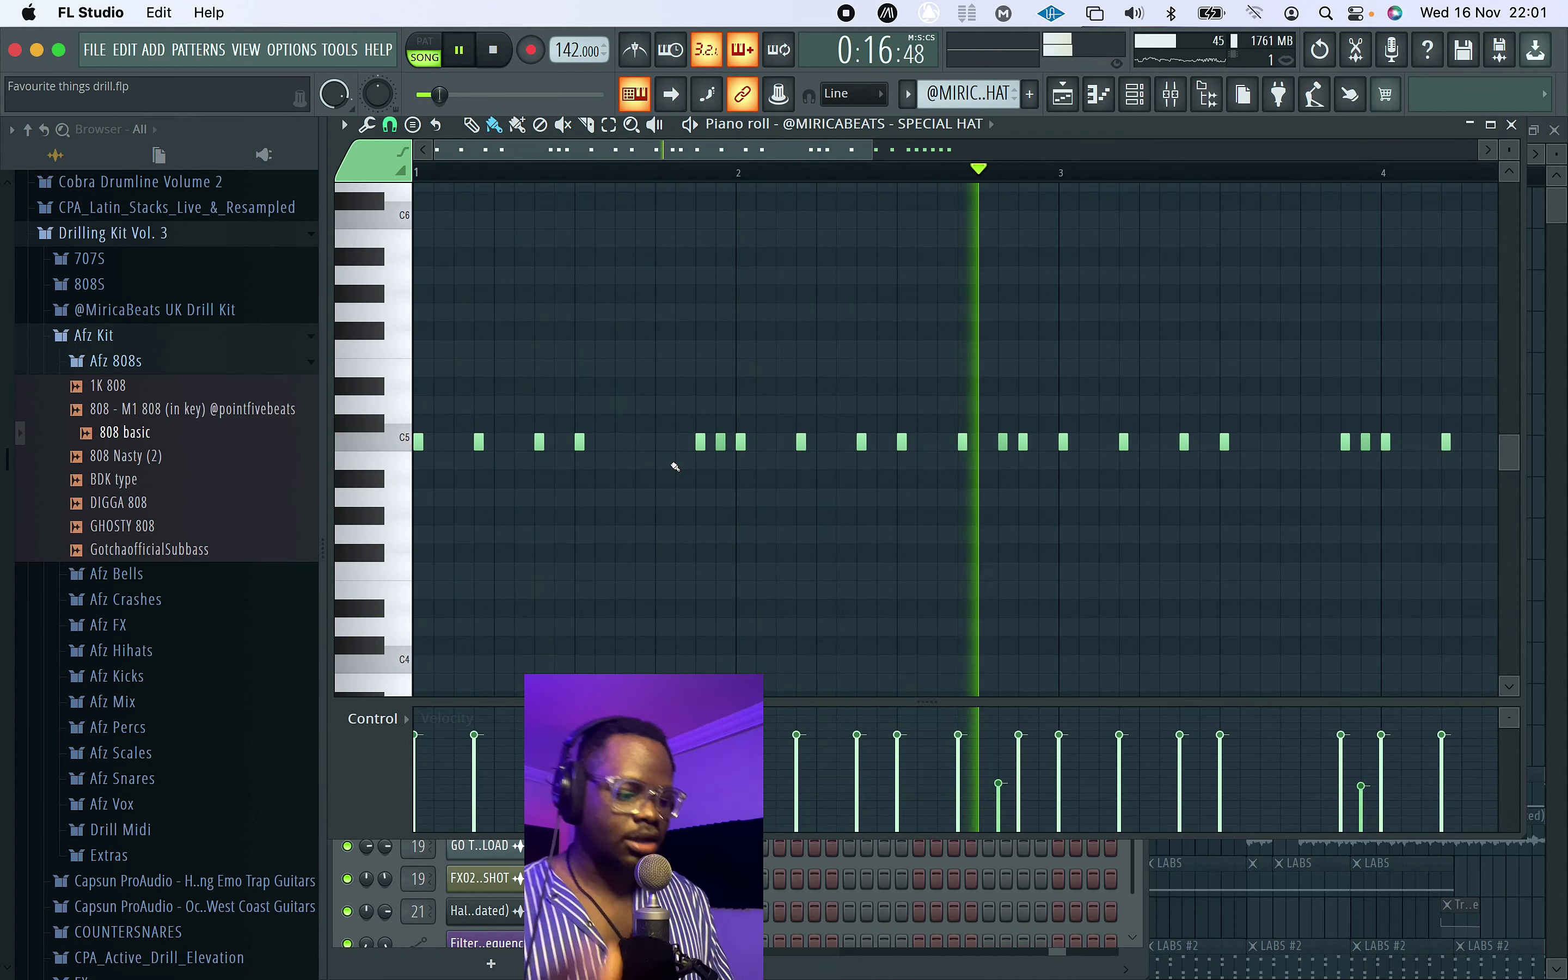
key(space)
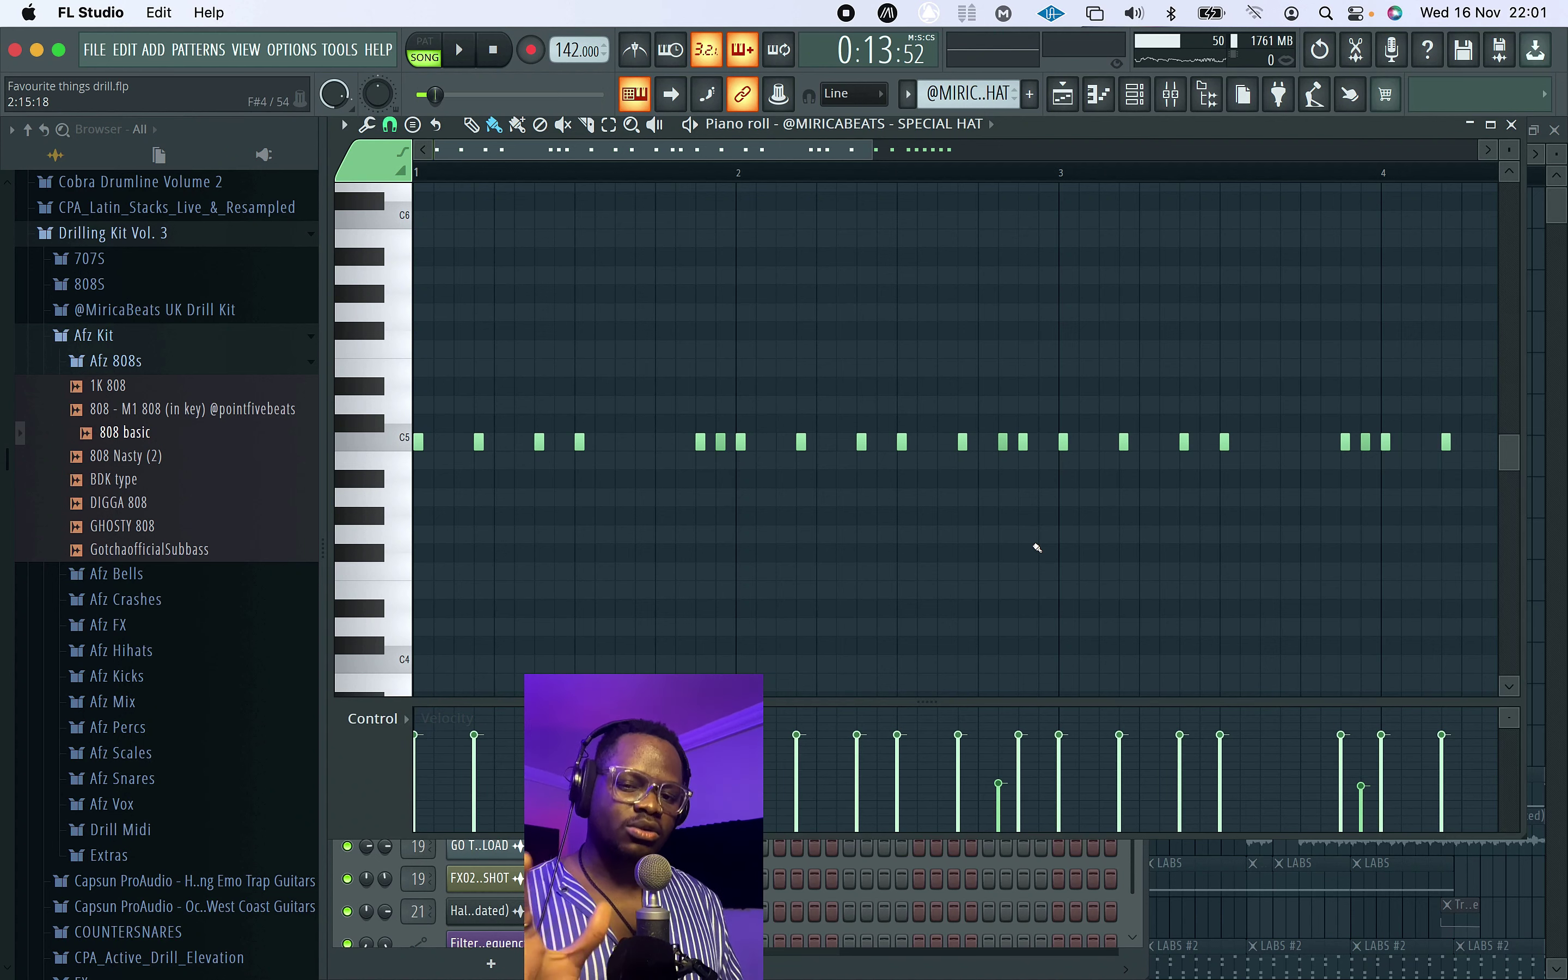
Step: Listen to the soloed SHARP HAT pattern on Track 2 and display its note pan values in the piano roll
key(space)
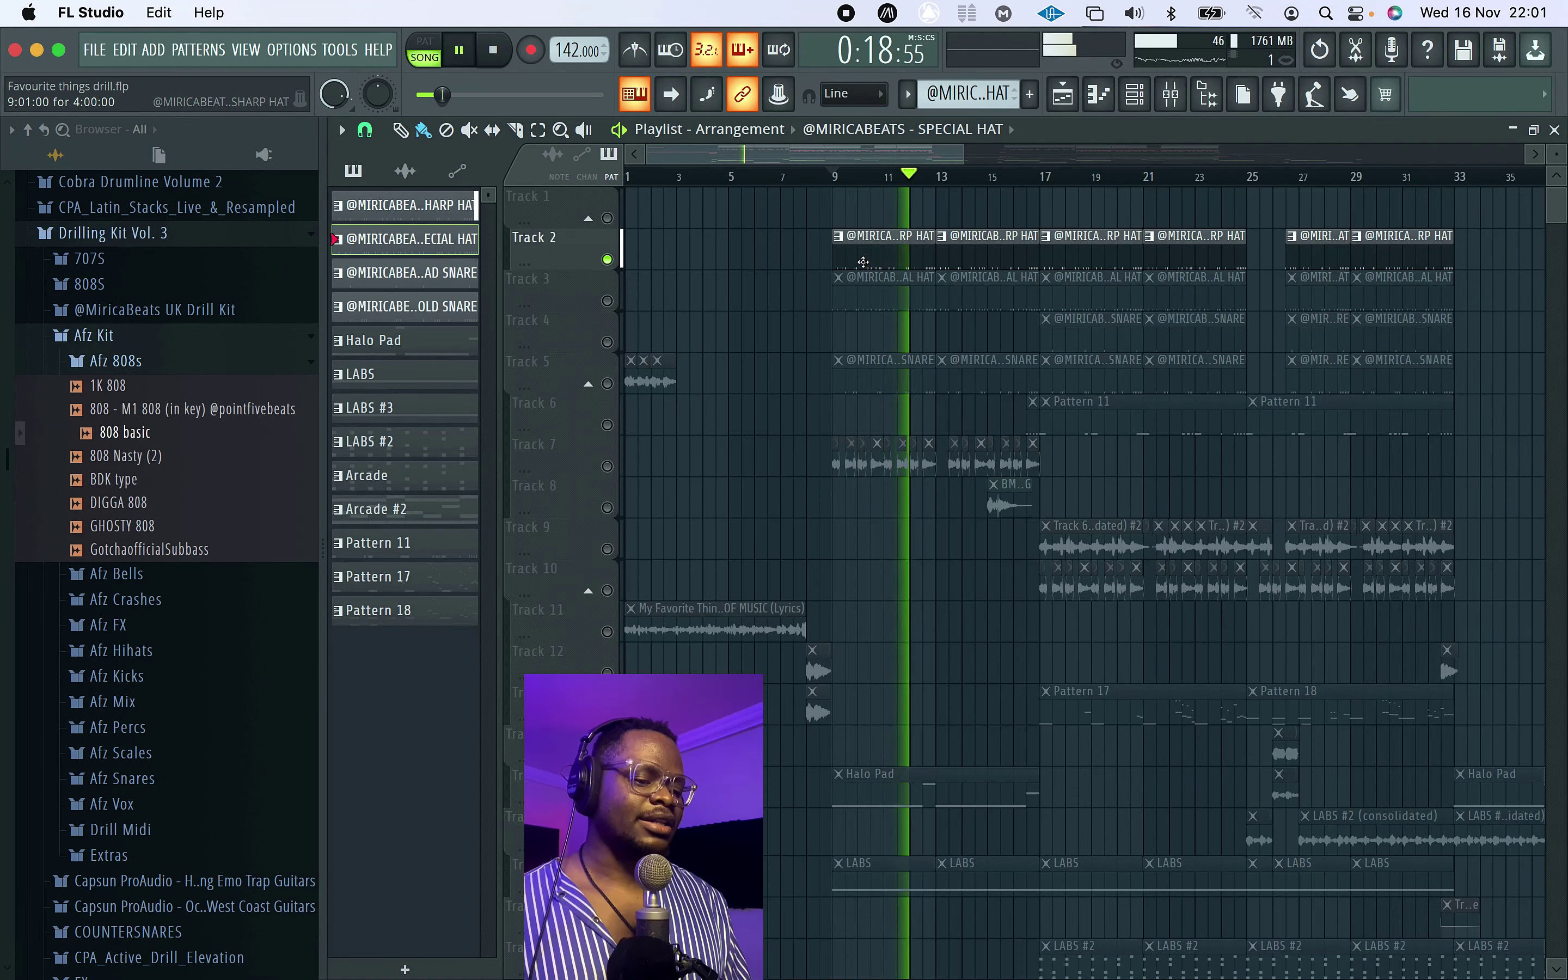
double_click(863, 261)
key(space)
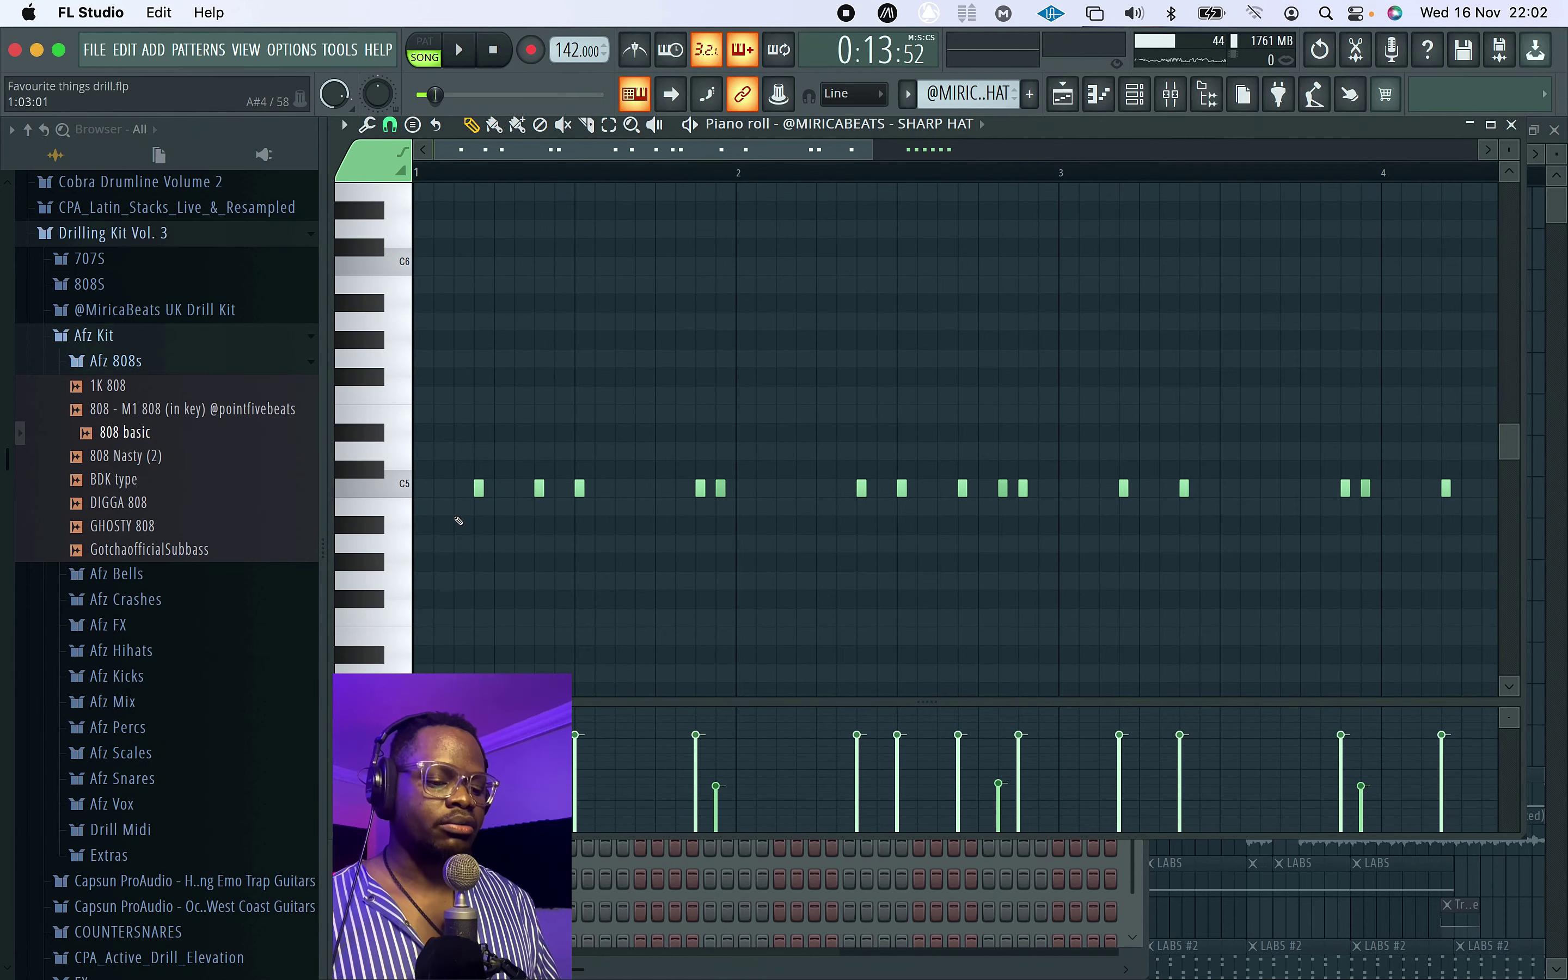
key(space)
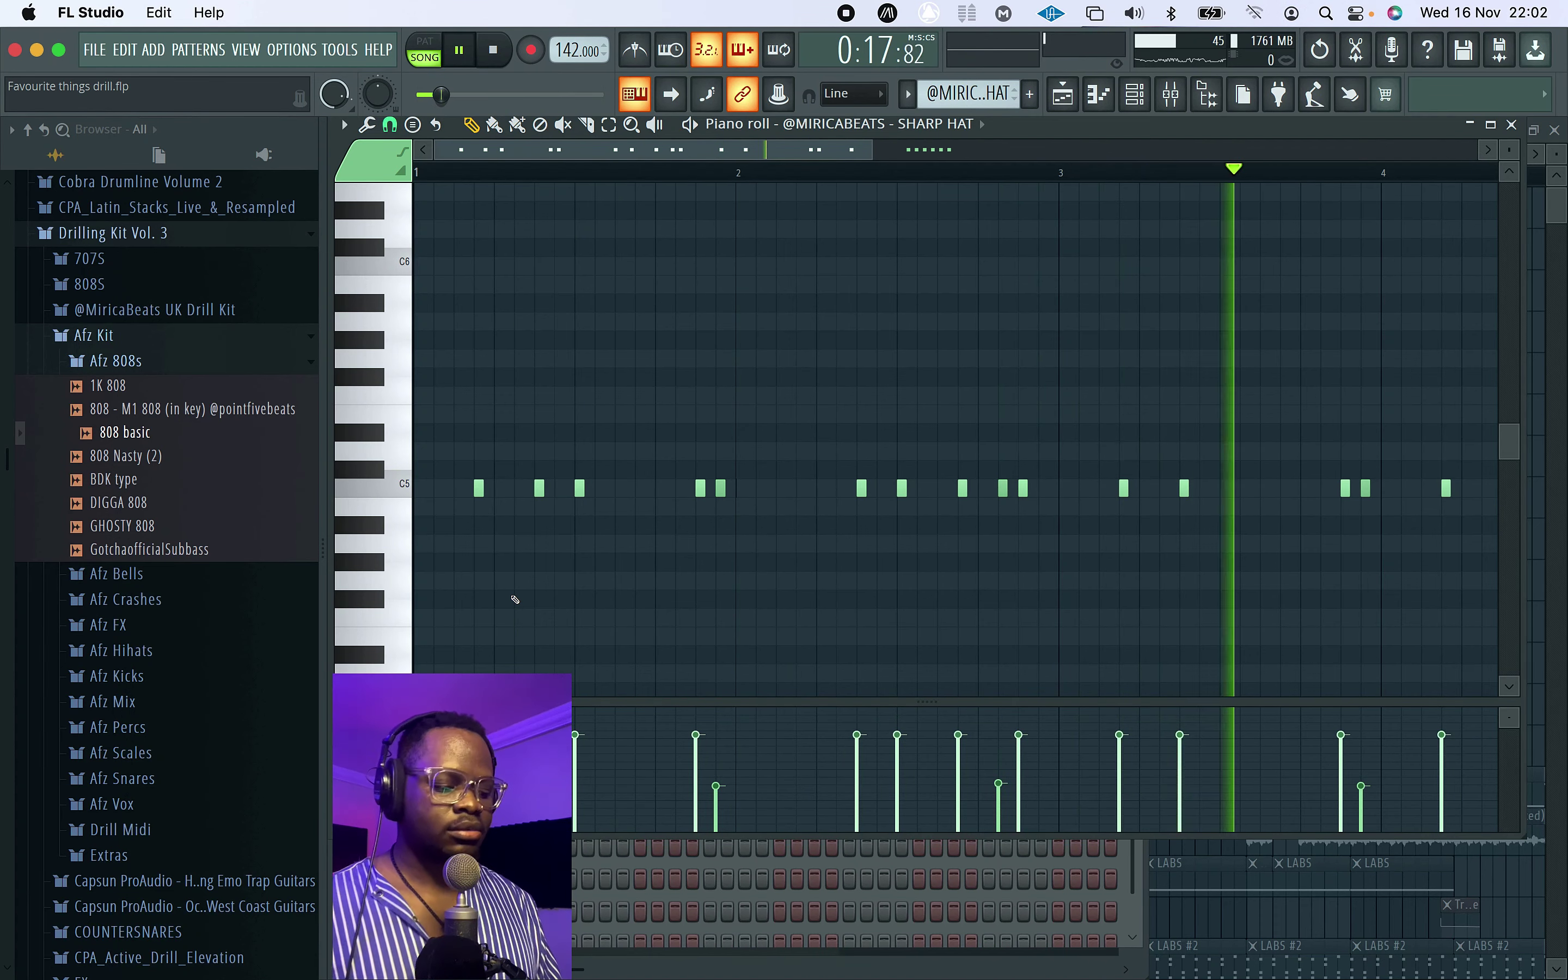
key(space)
click(382, 716)
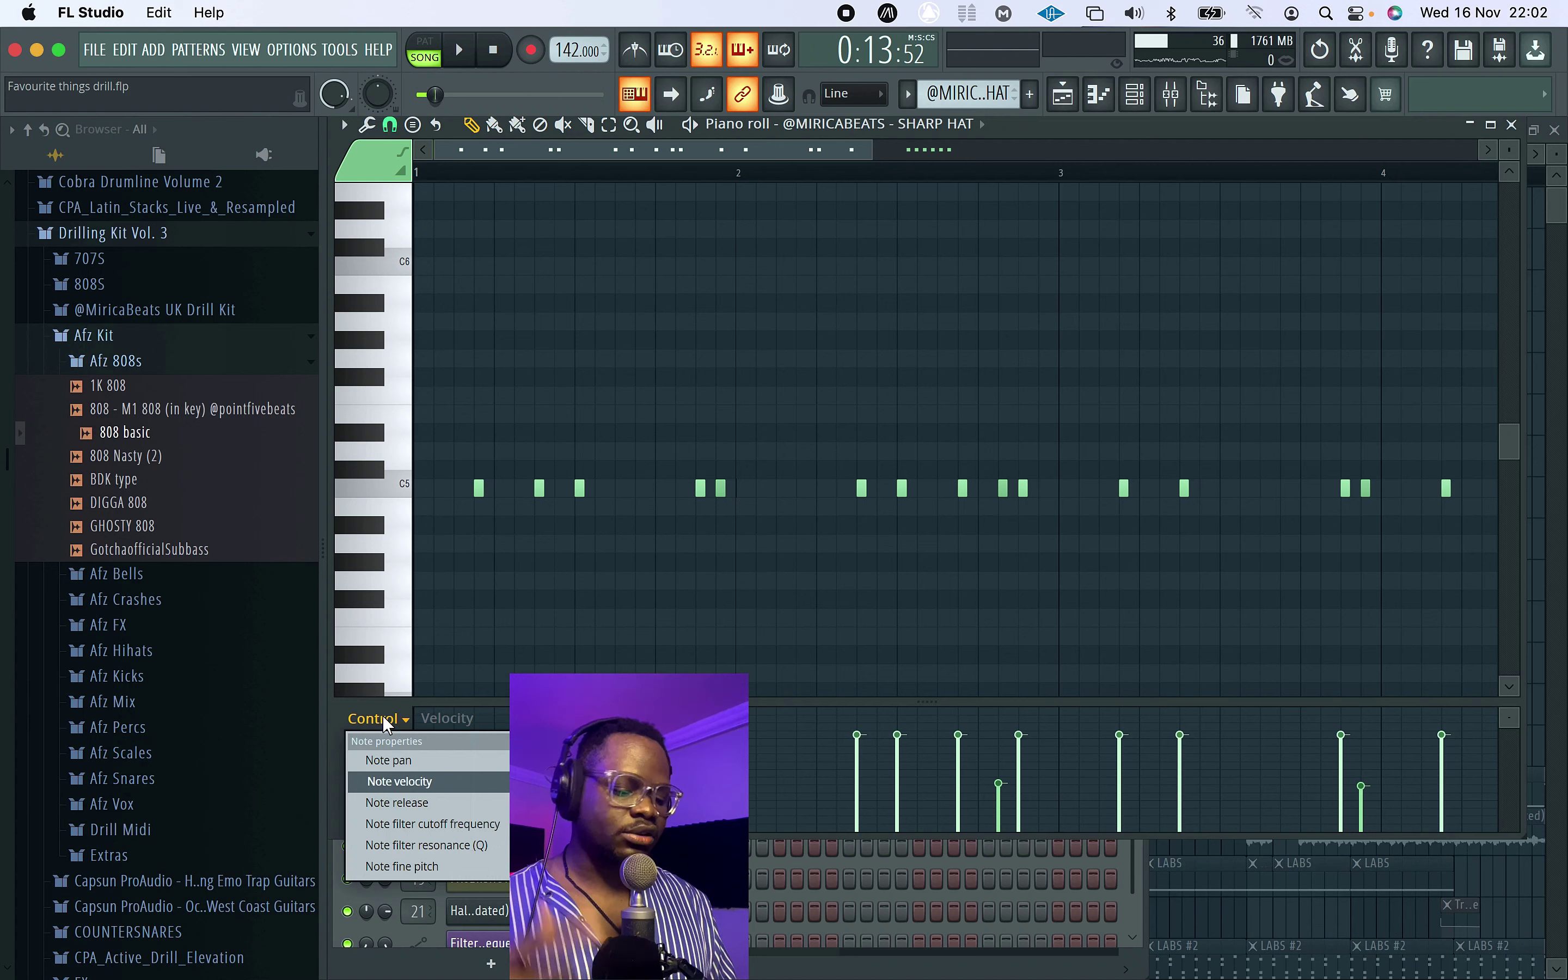
click(378, 756)
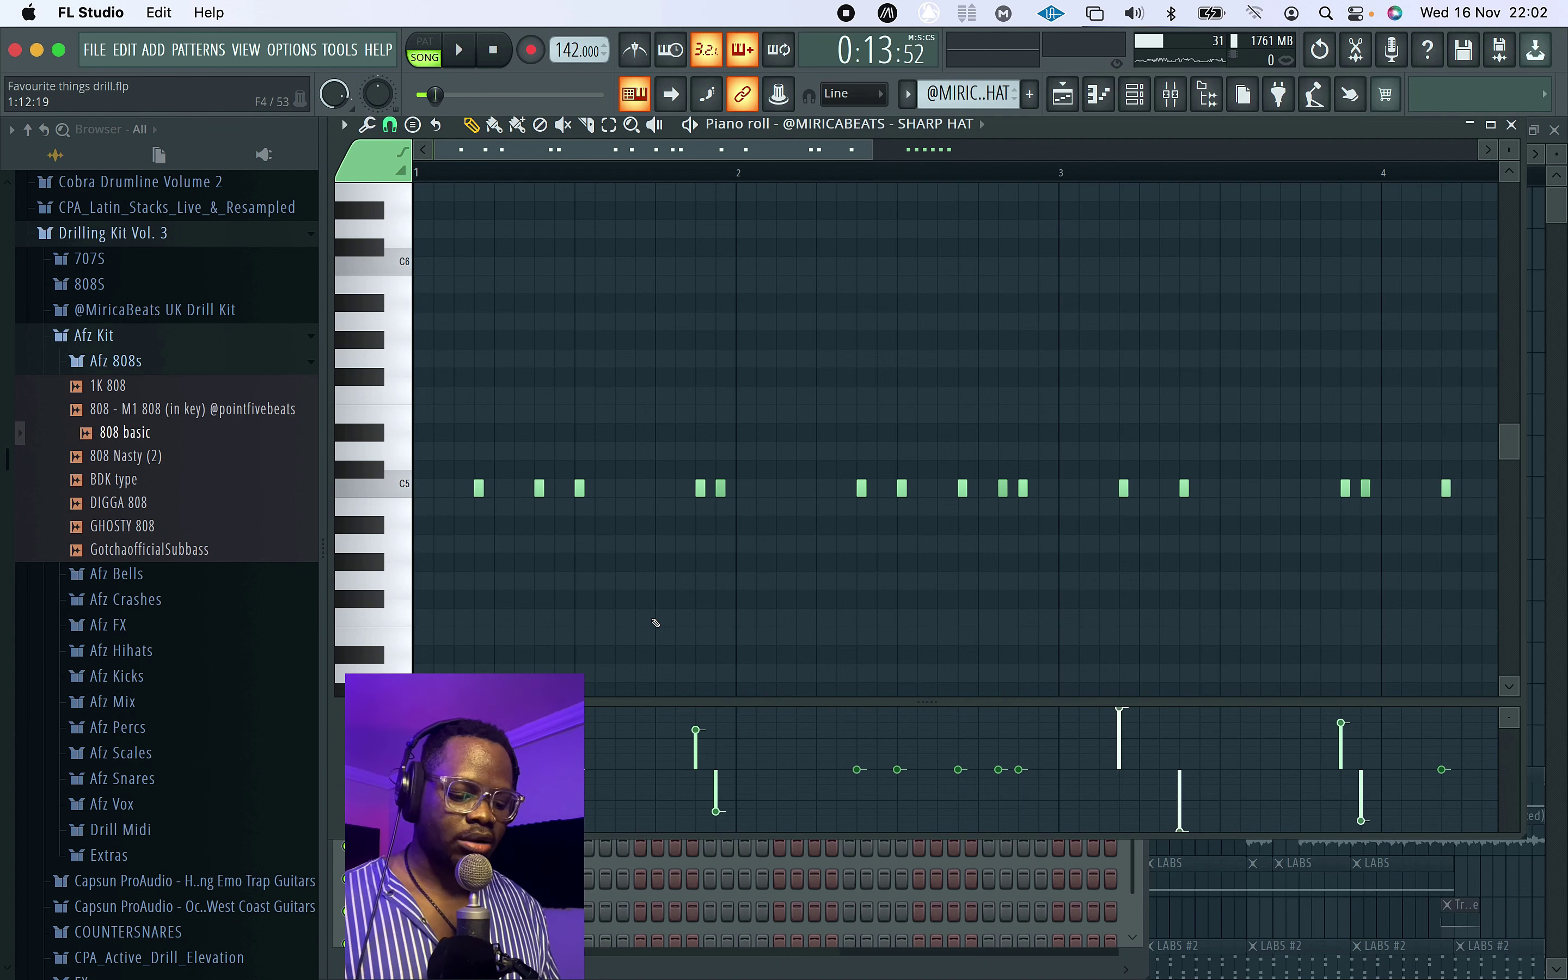
Step: Listen to the COLD SNARE pattern from bar 9 and the MAD SNARE pattern from bar 17, examining their piano roll notes
key(space)
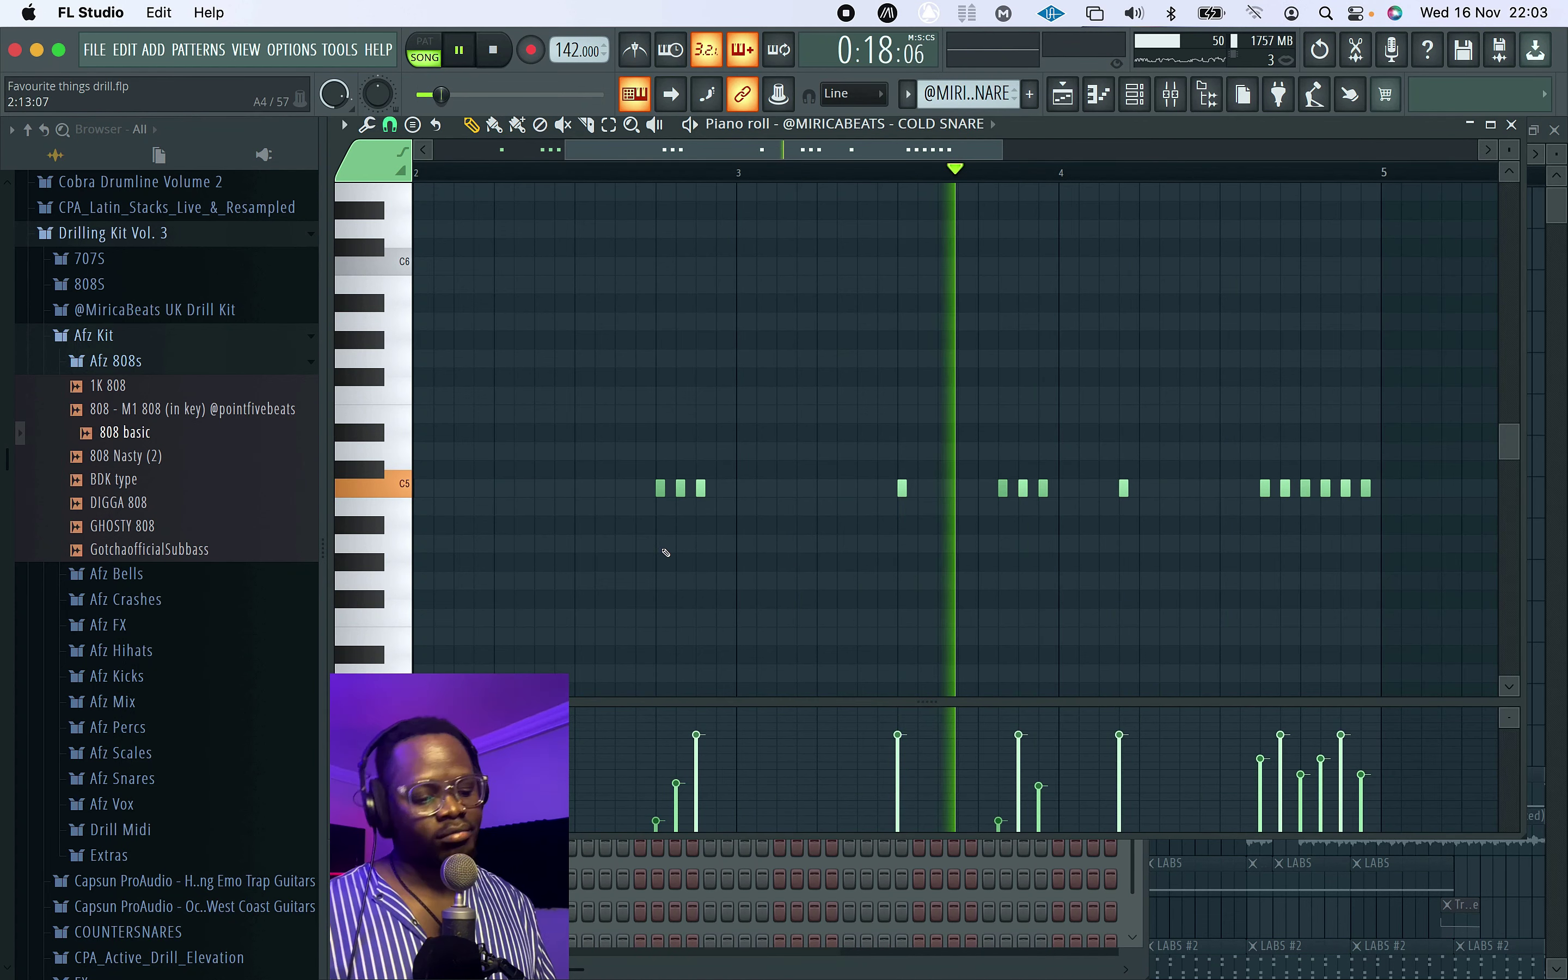
key(space)
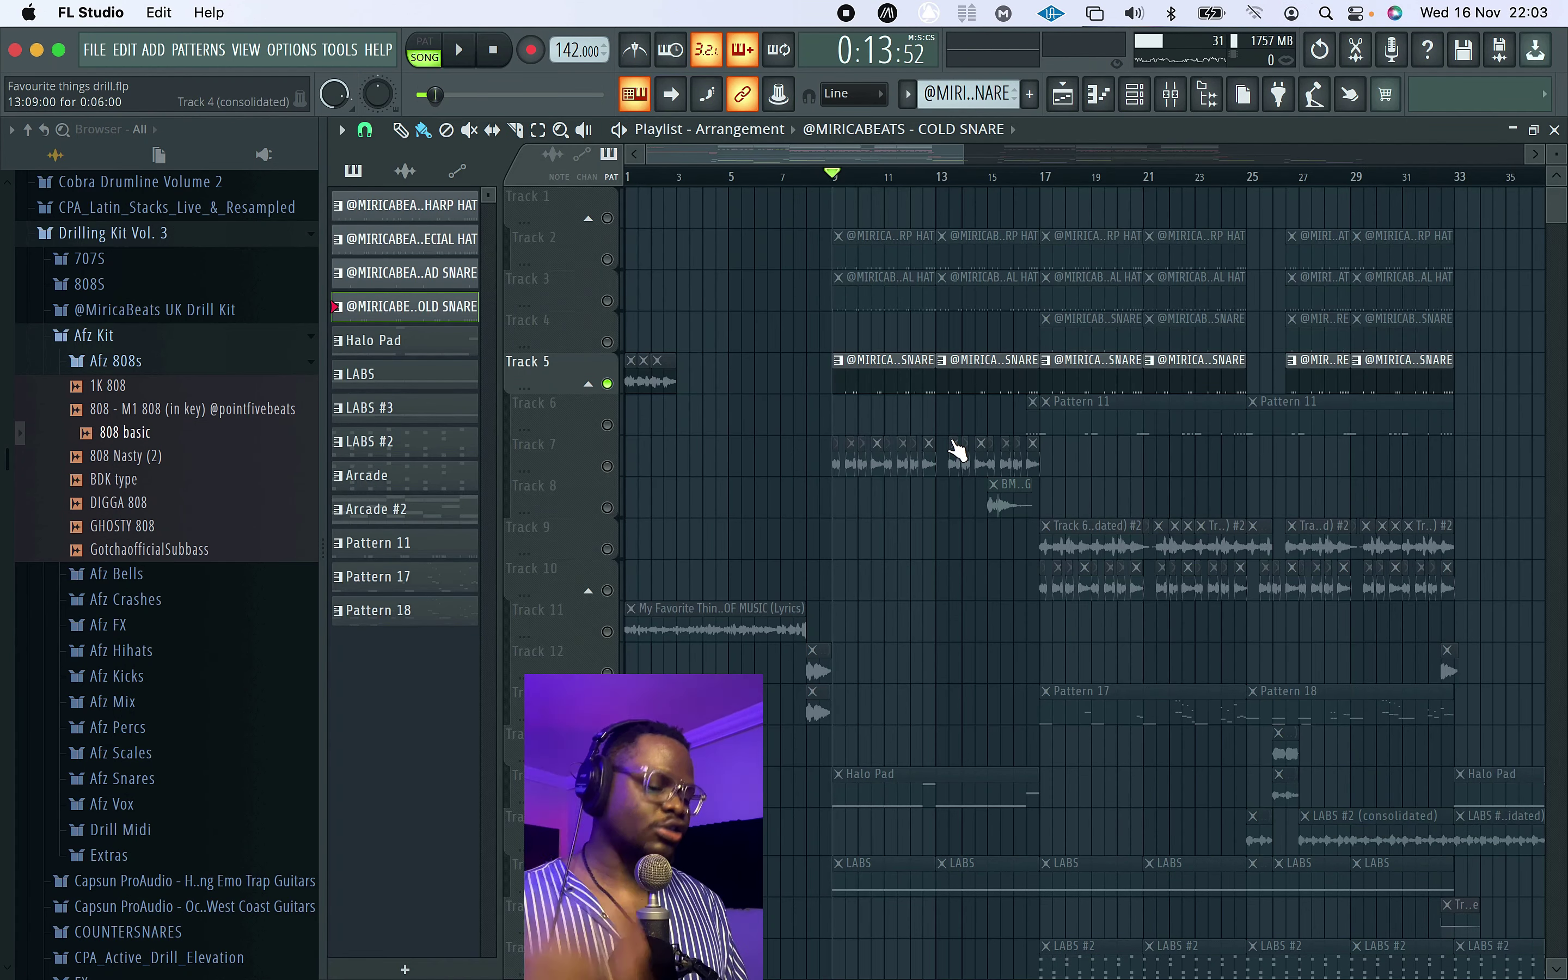
click(1046, 184)
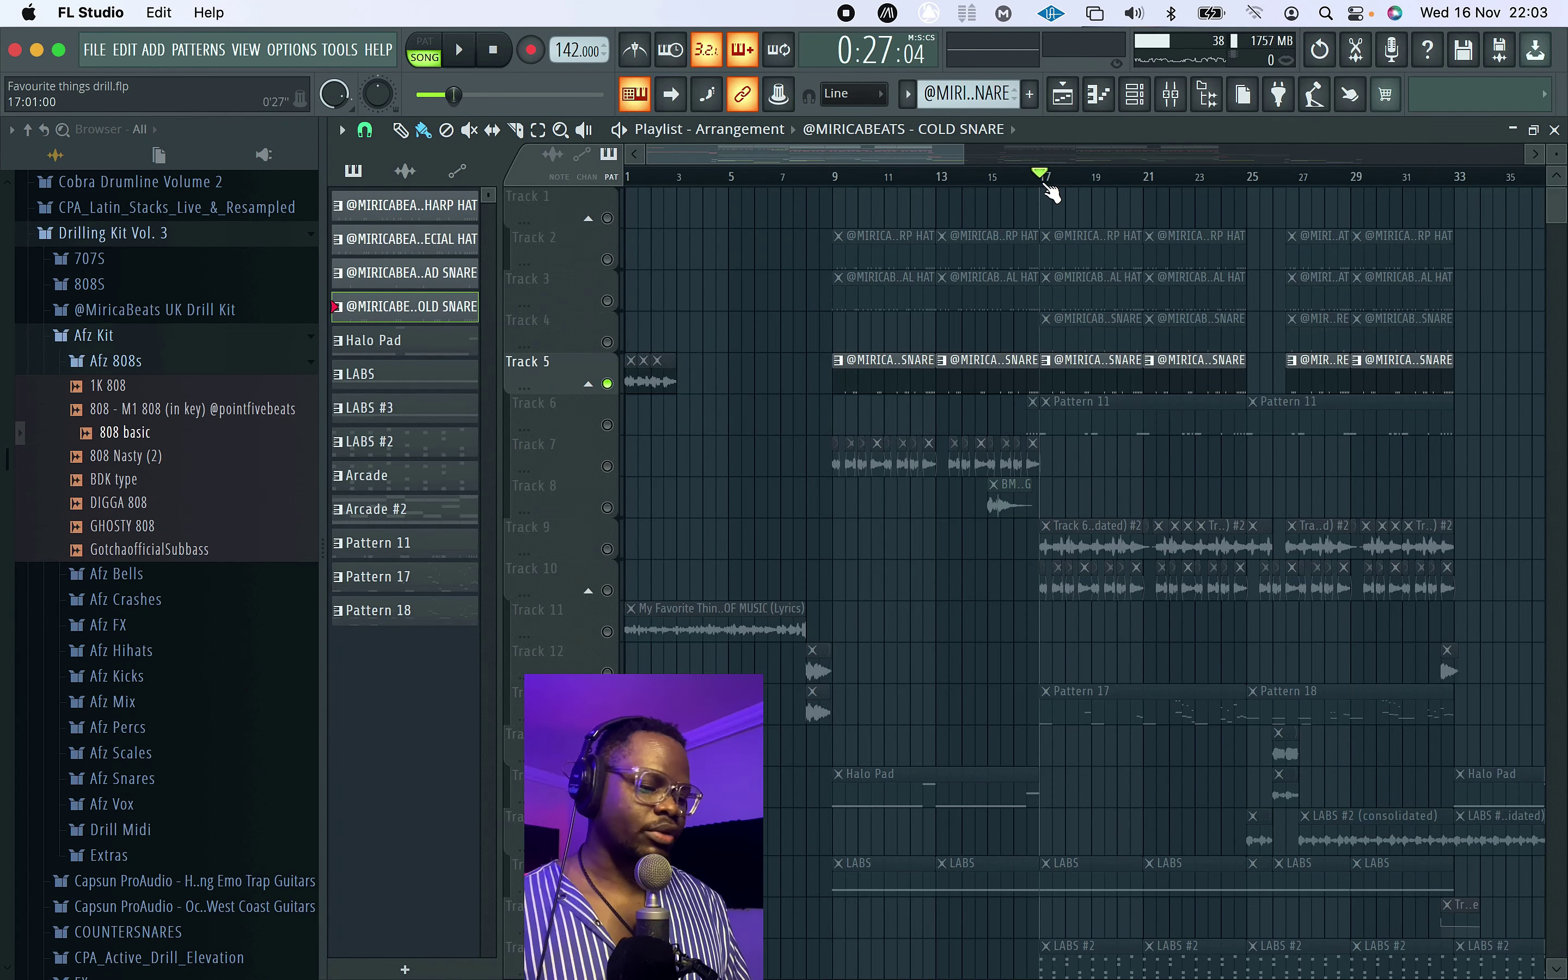
double_click(1056, 336)
key(space)
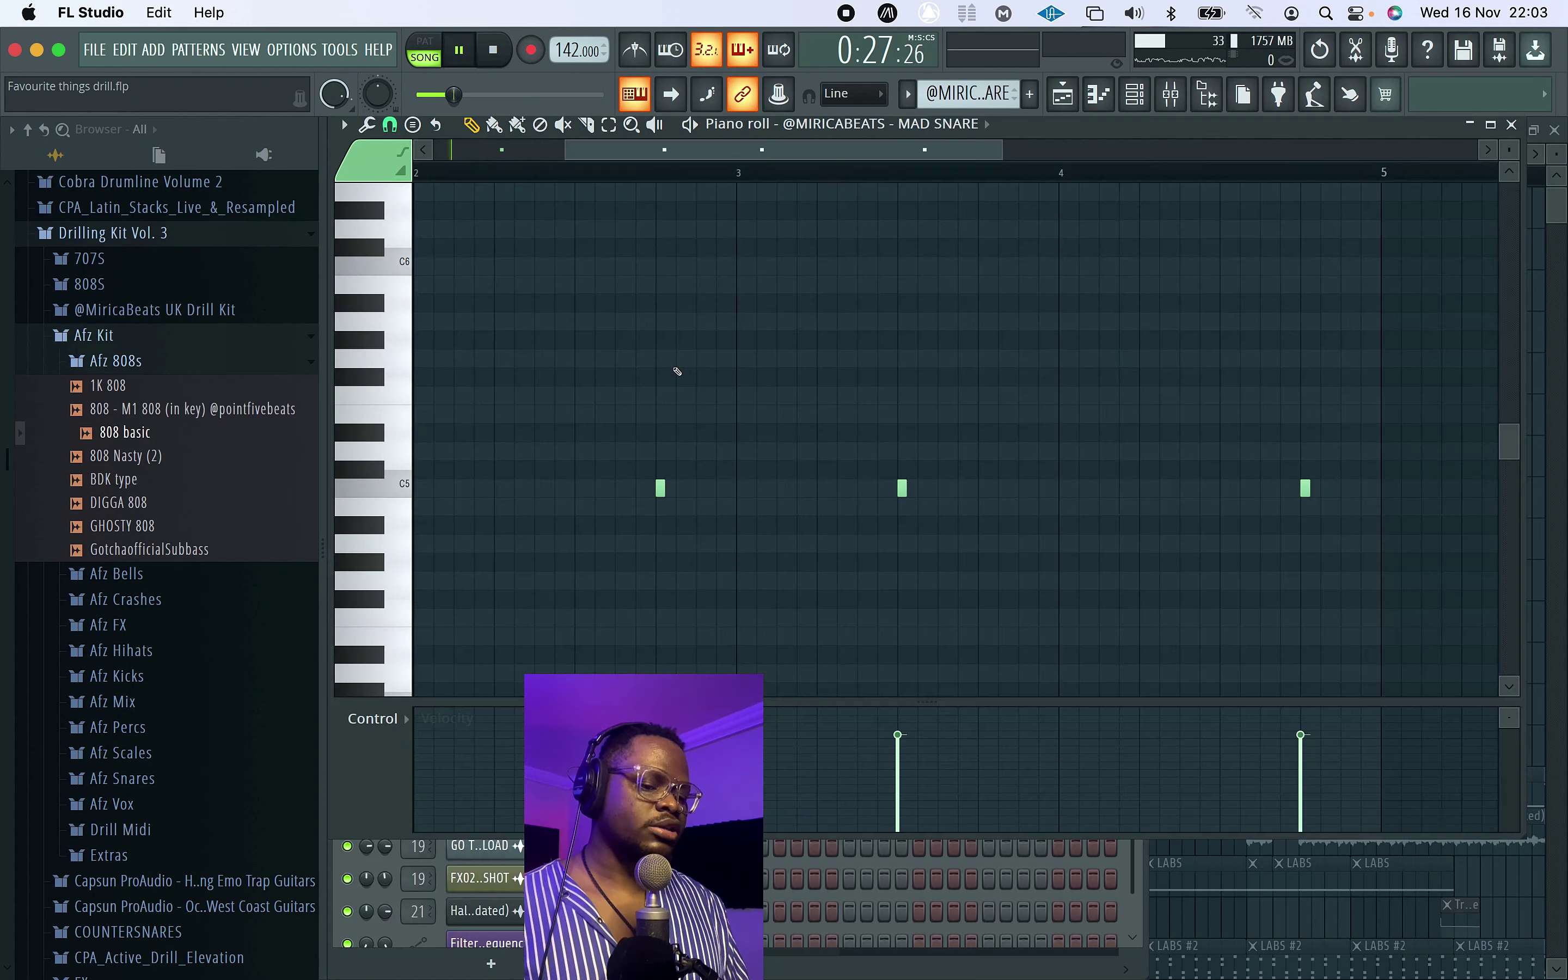
drag(632, 162, 577, 161)
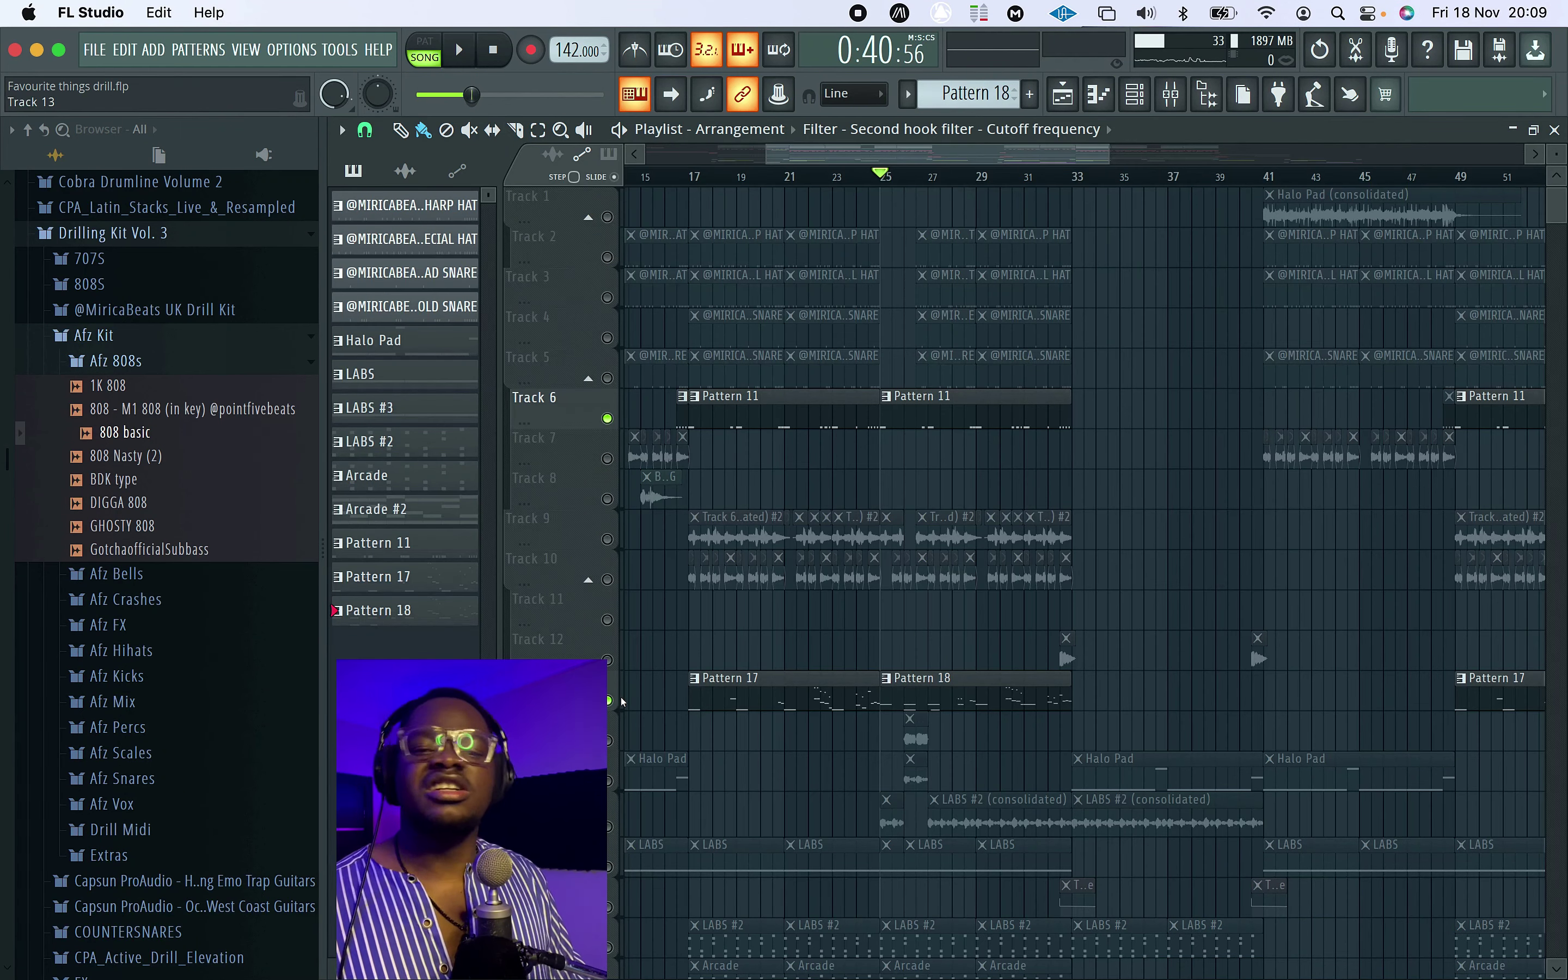
Step: Play the soloed Pattern 11 and Pattern 18 clips together from bar 25
key(space)
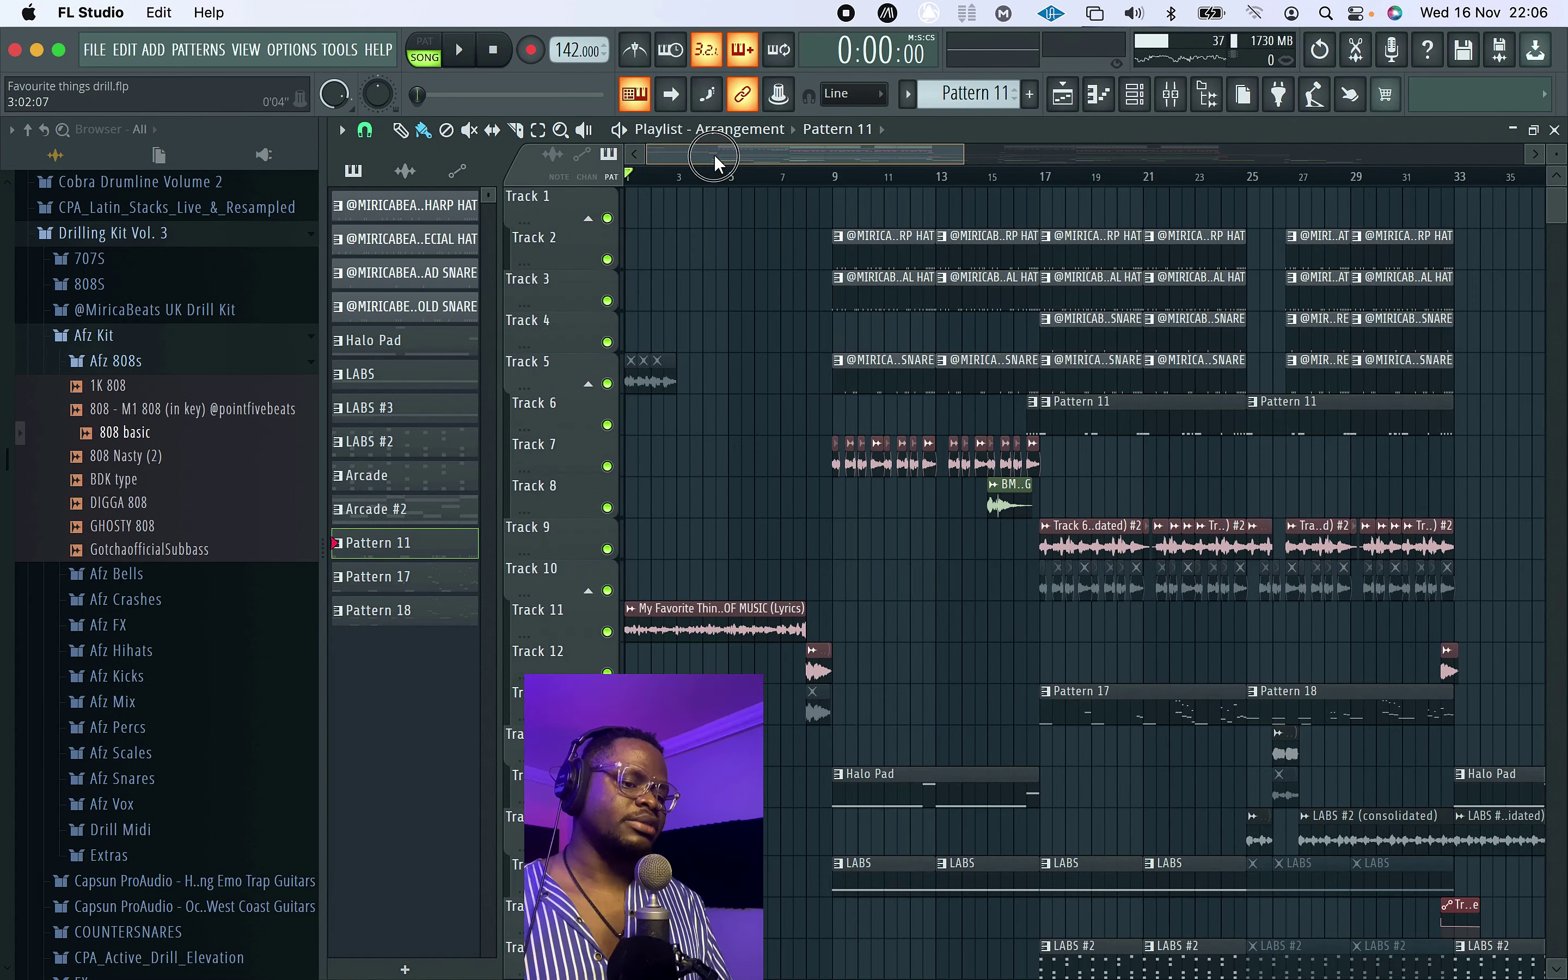
Step: Play the My Favorite Things intro sample on Track 11 from the start of the arrangement
click(715, 157)
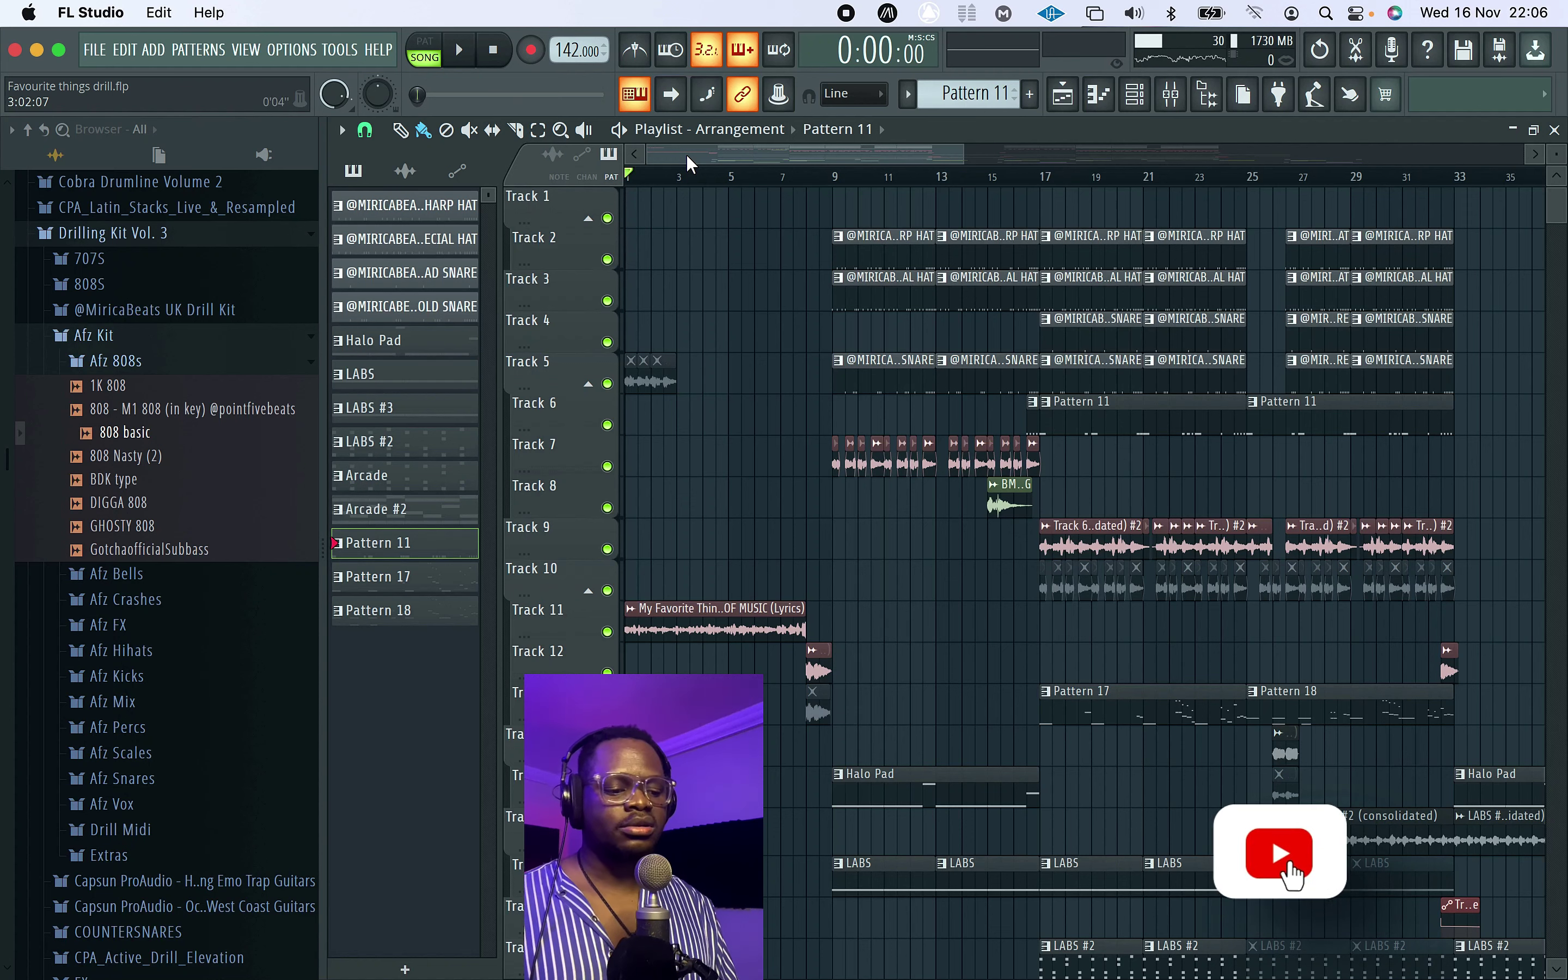
key(space)
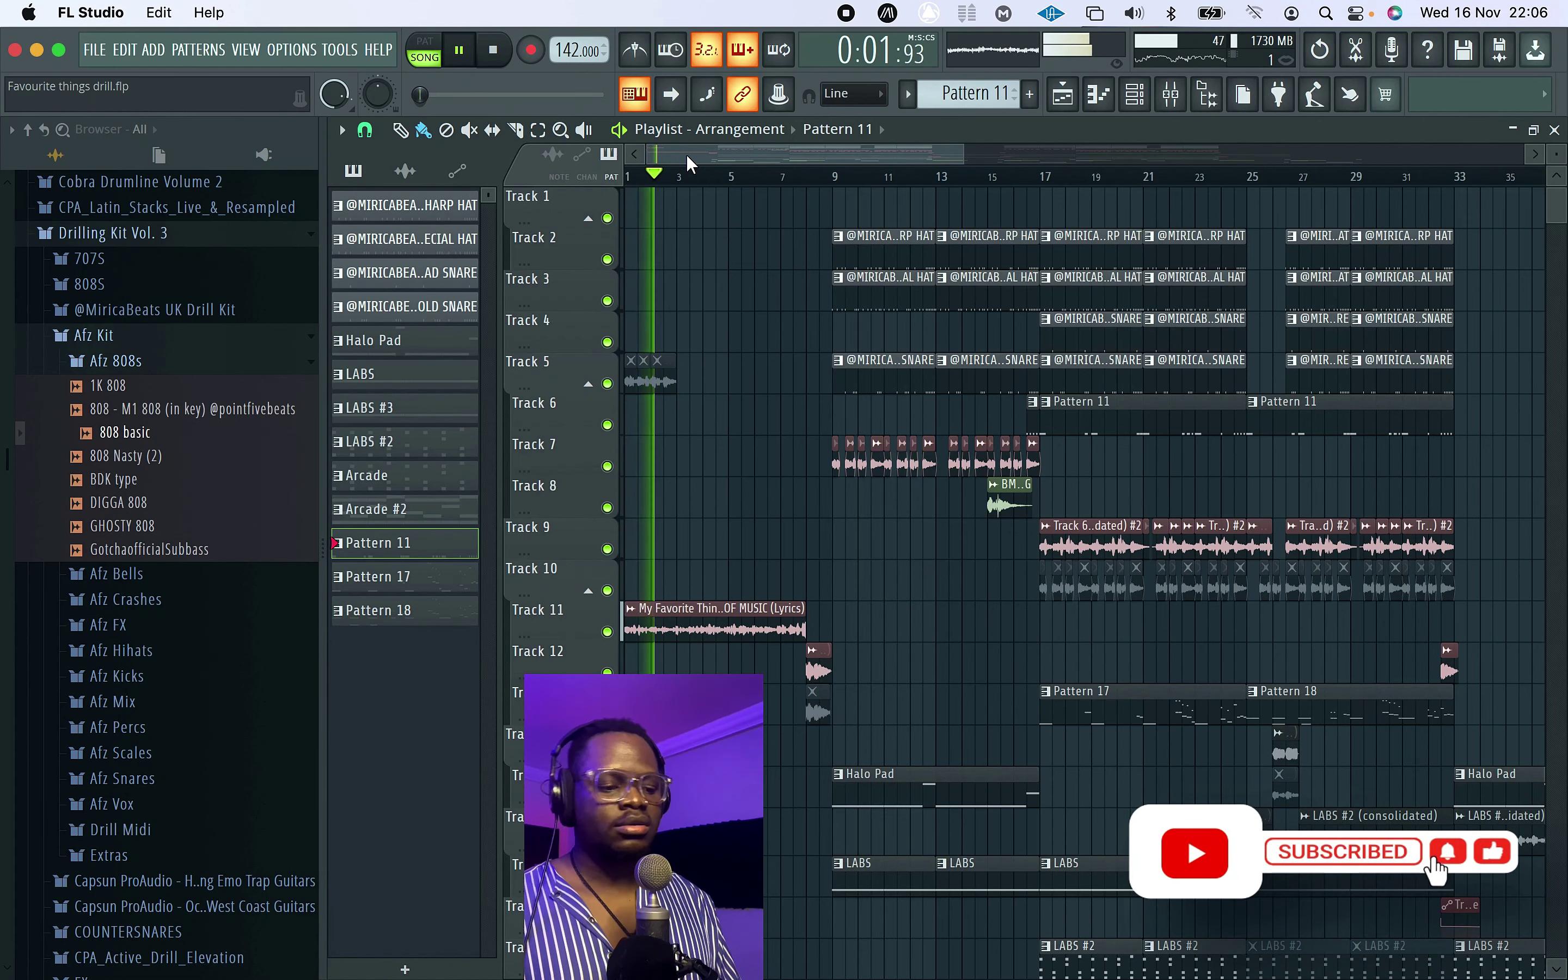
key(space)
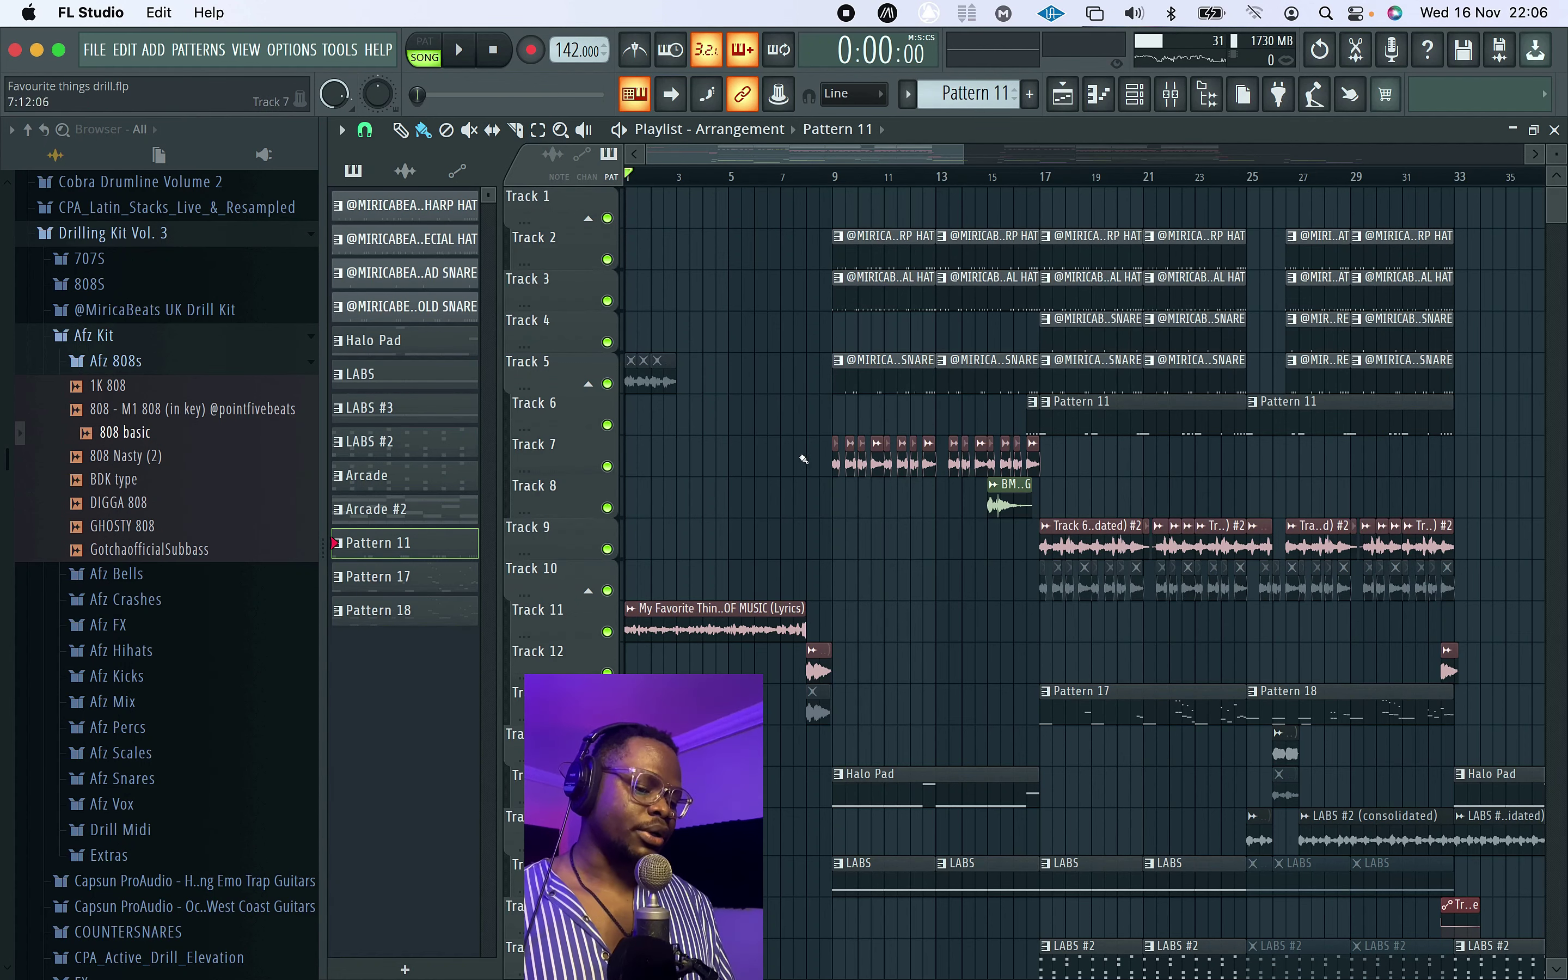
key(space)
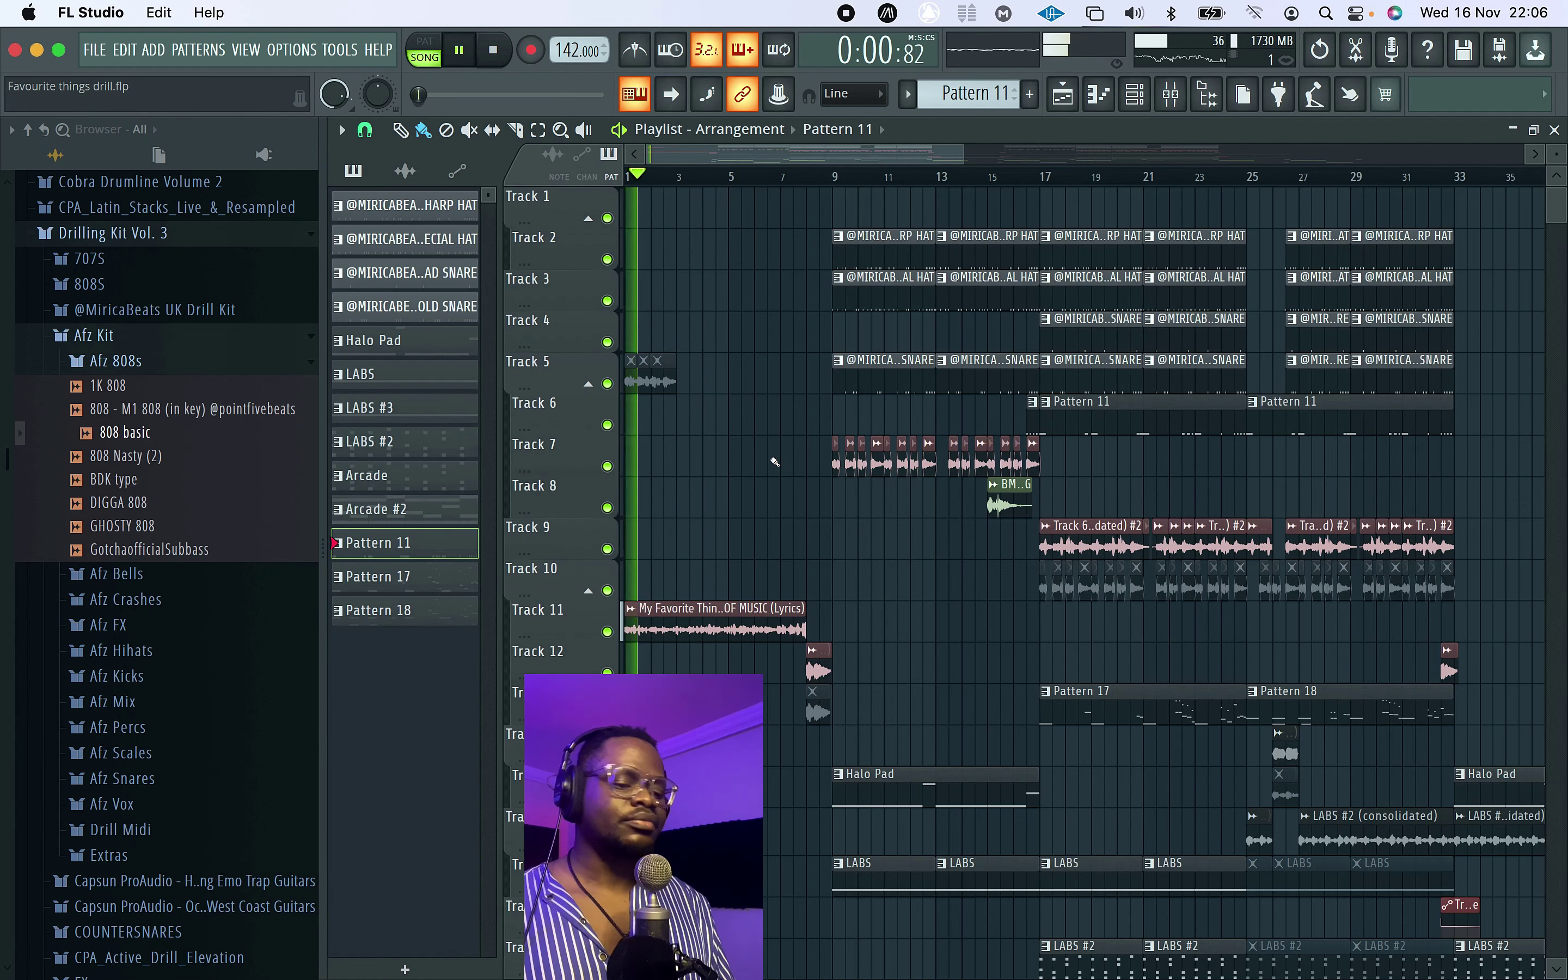
key(space)
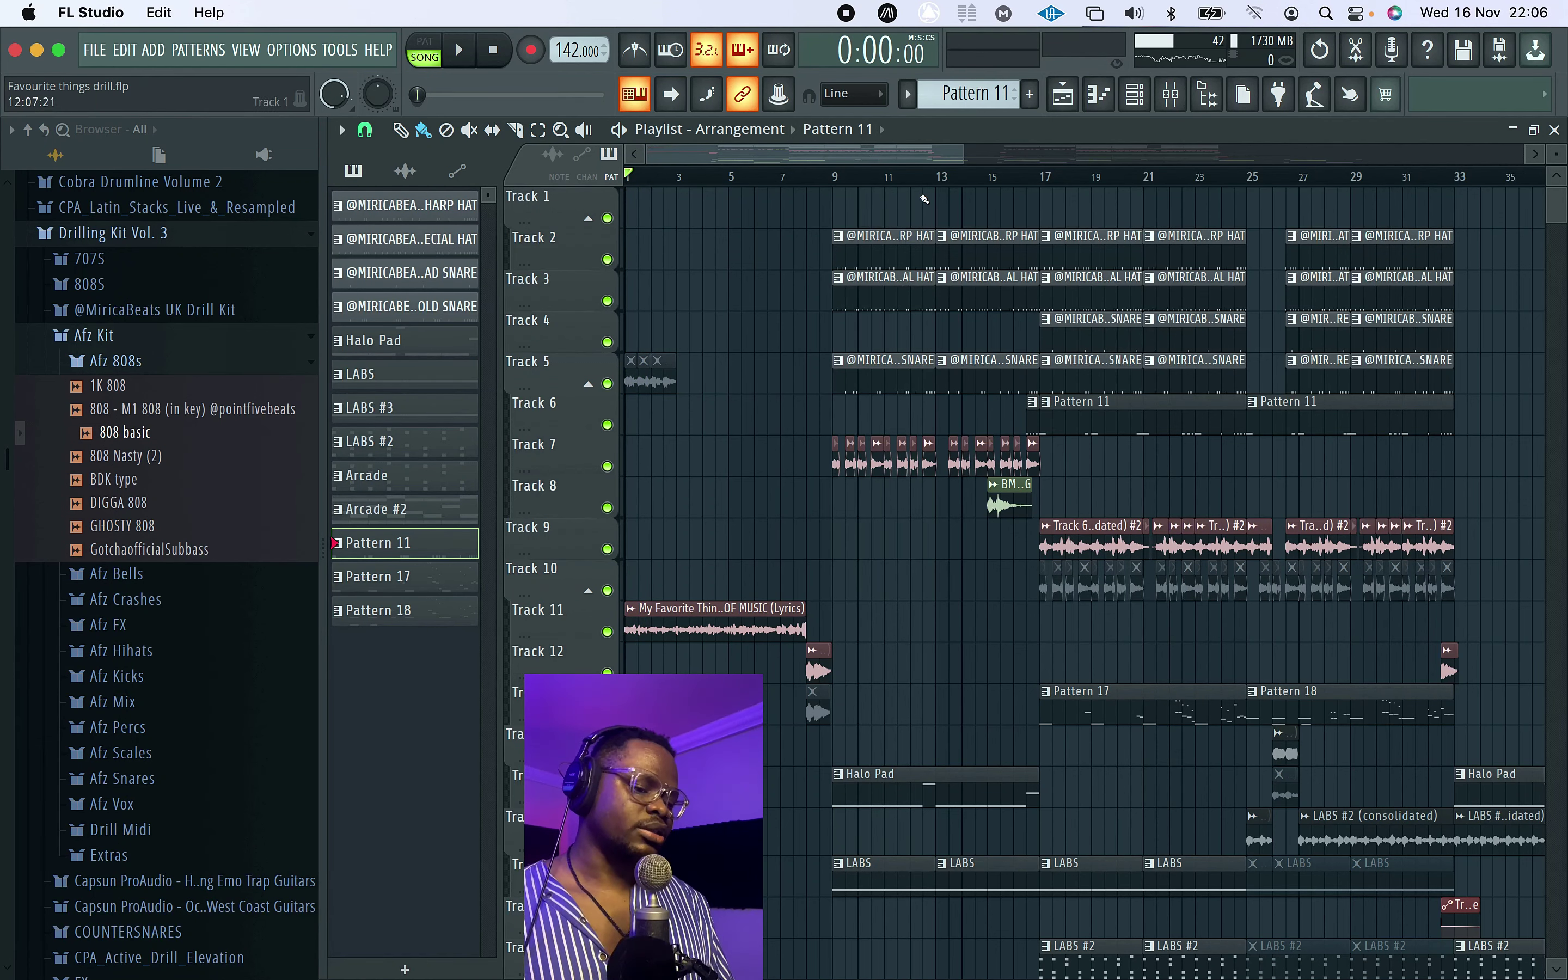
Step: Play the full arrangement from bar 9, with drums, sample chops and pads together
click(843, 181)
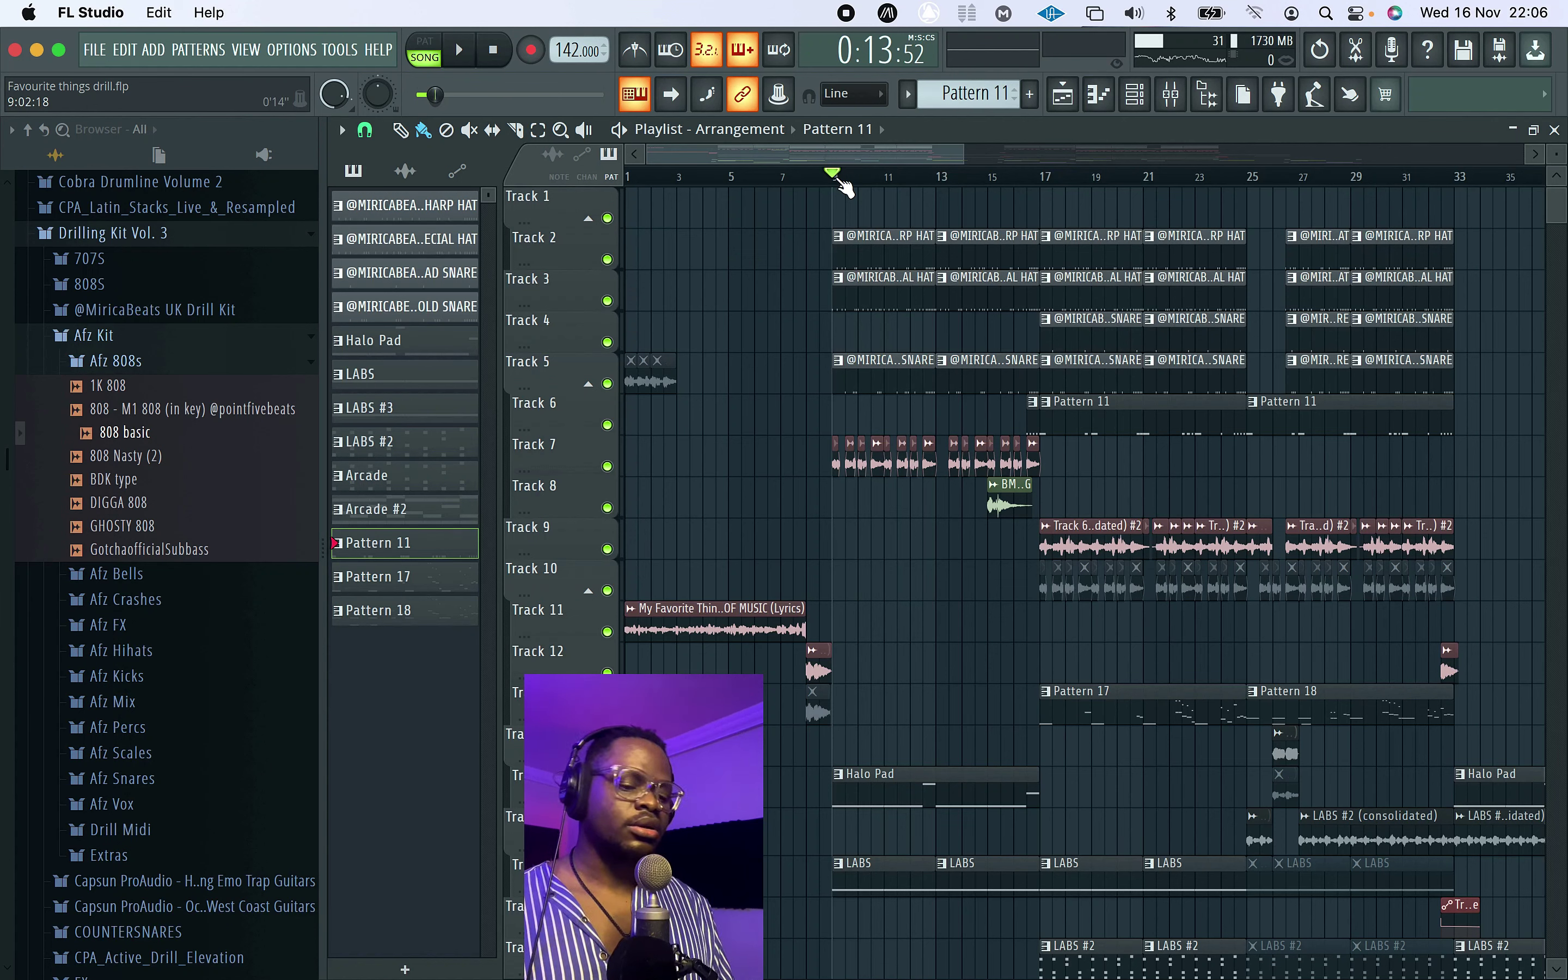
key(space)
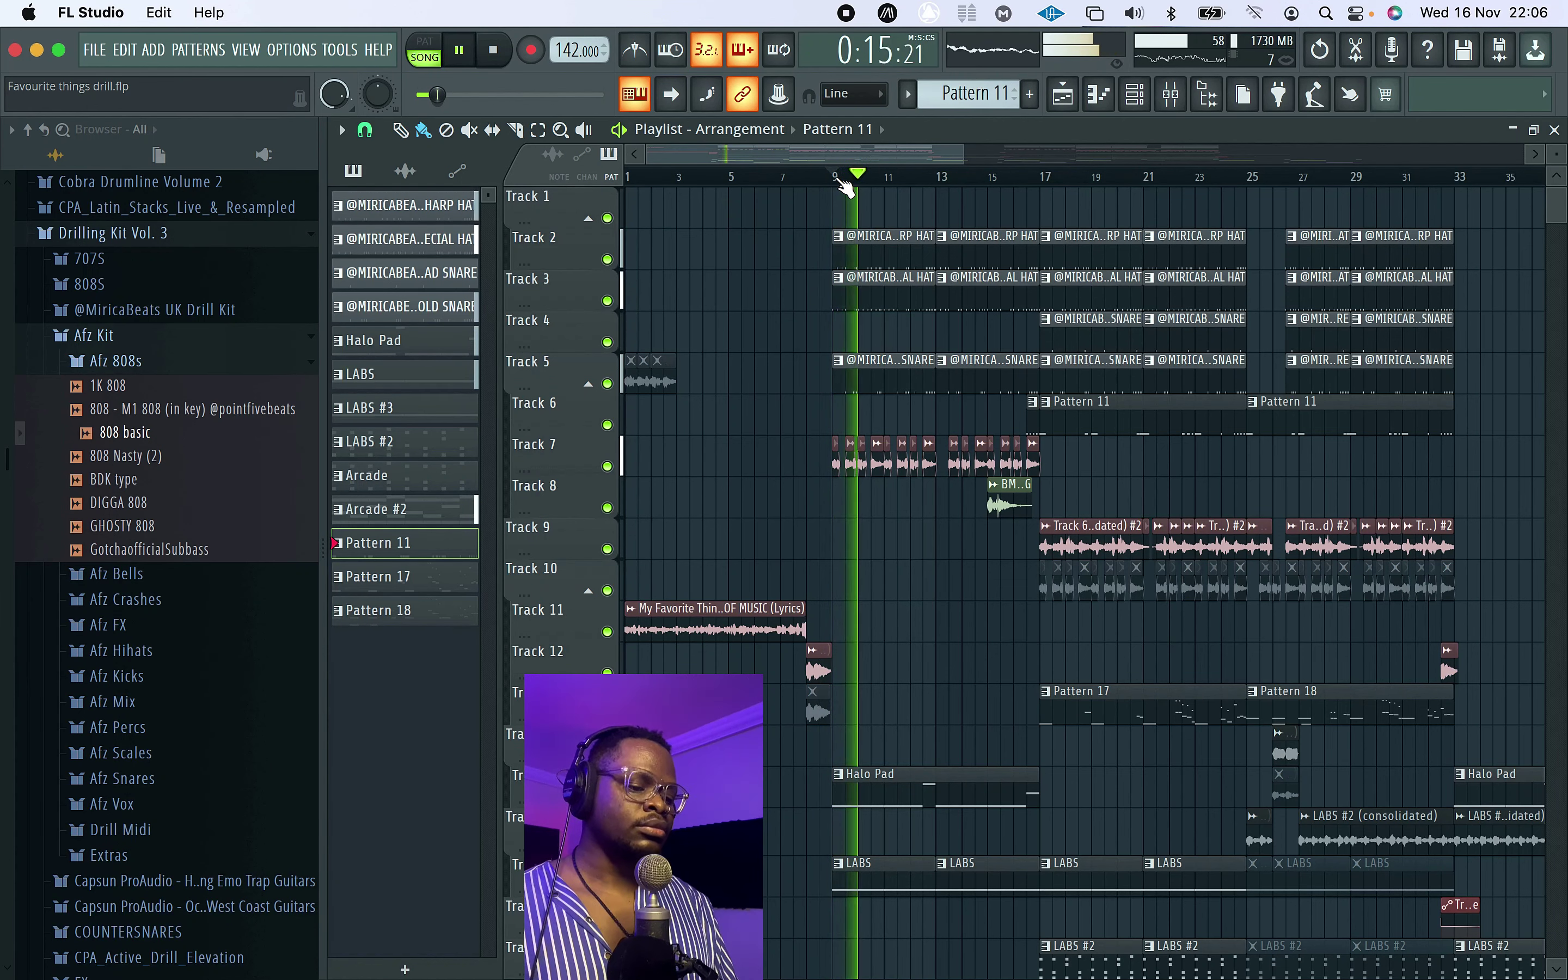
key(space)
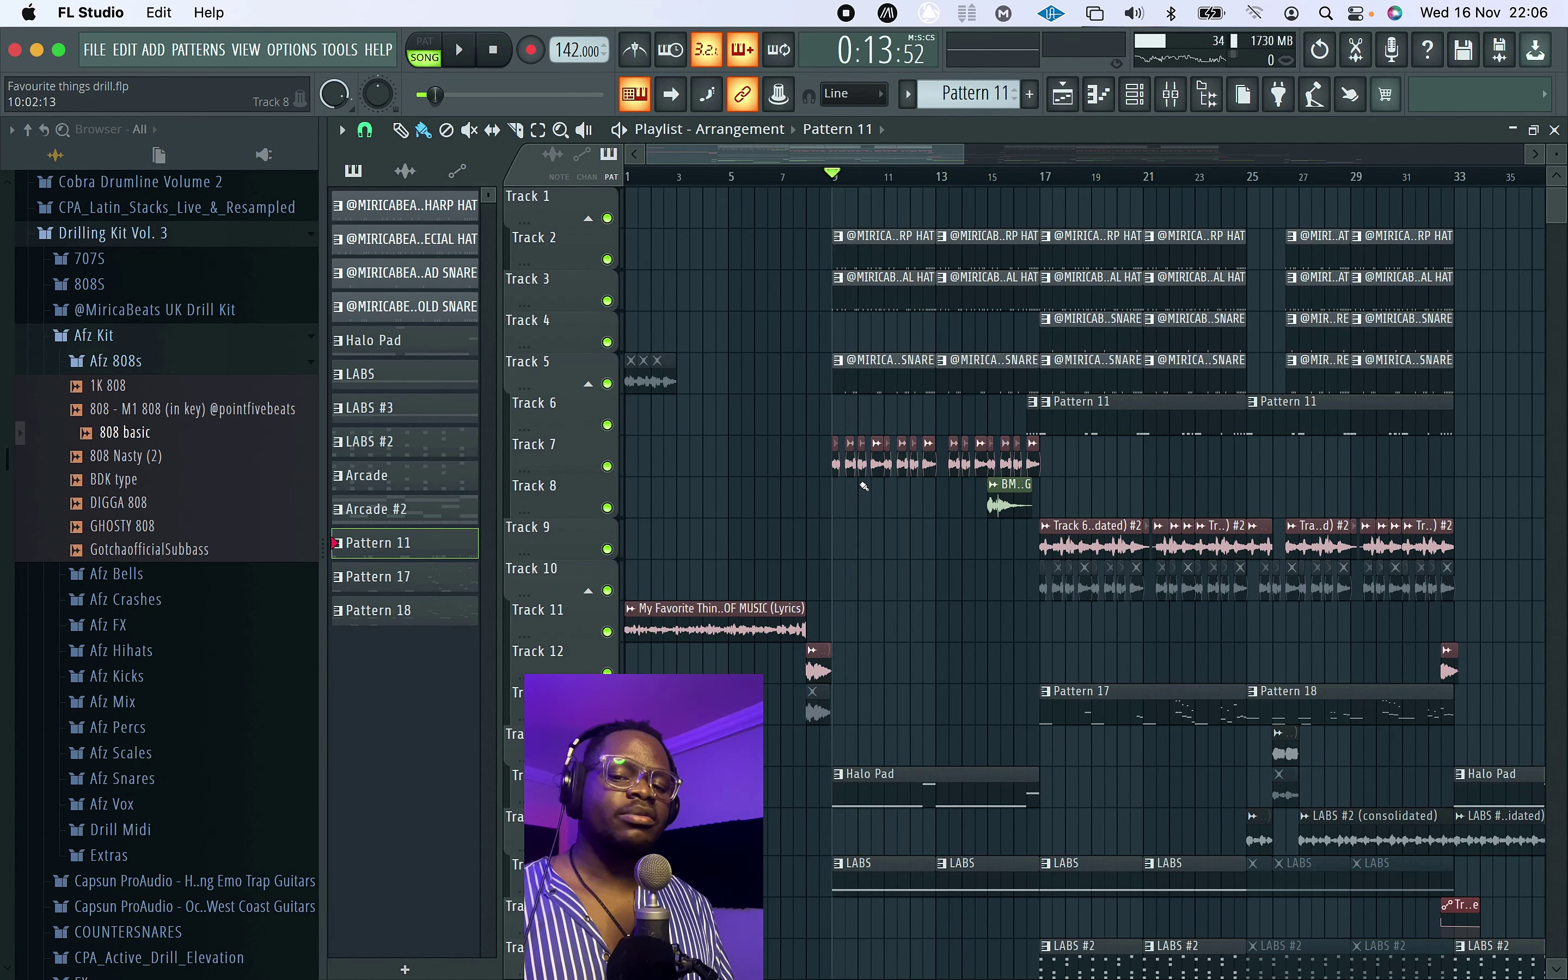
key(space)
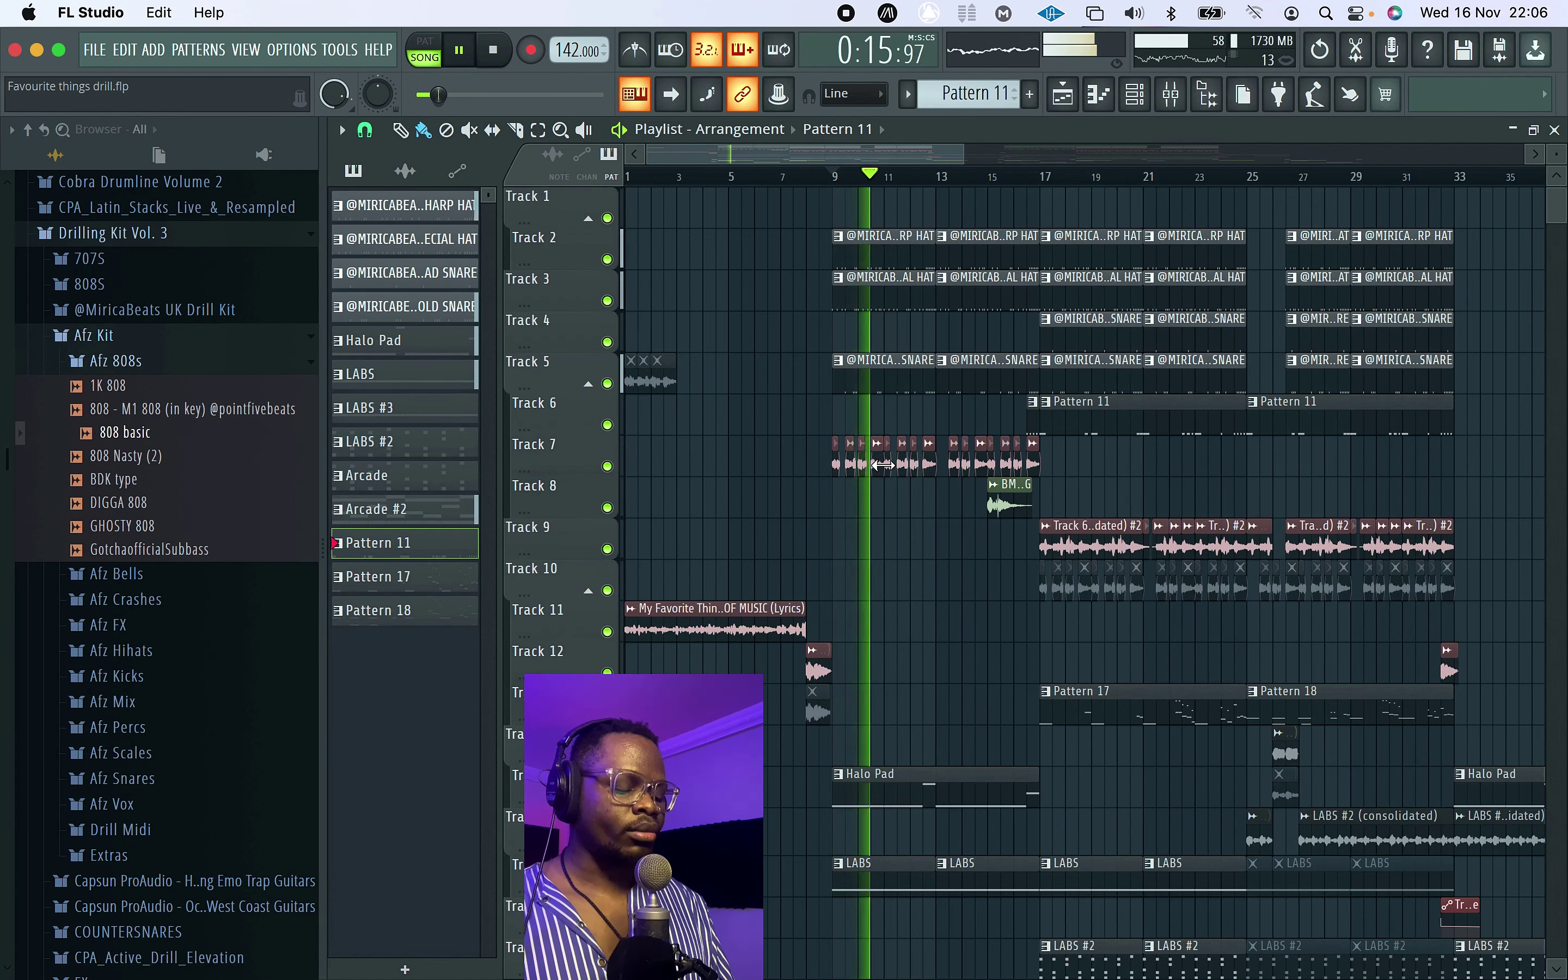
Step: Play Track 9's sample chops solo from bar 17 and restore the other tracks
key(space)
click(1042, 174)
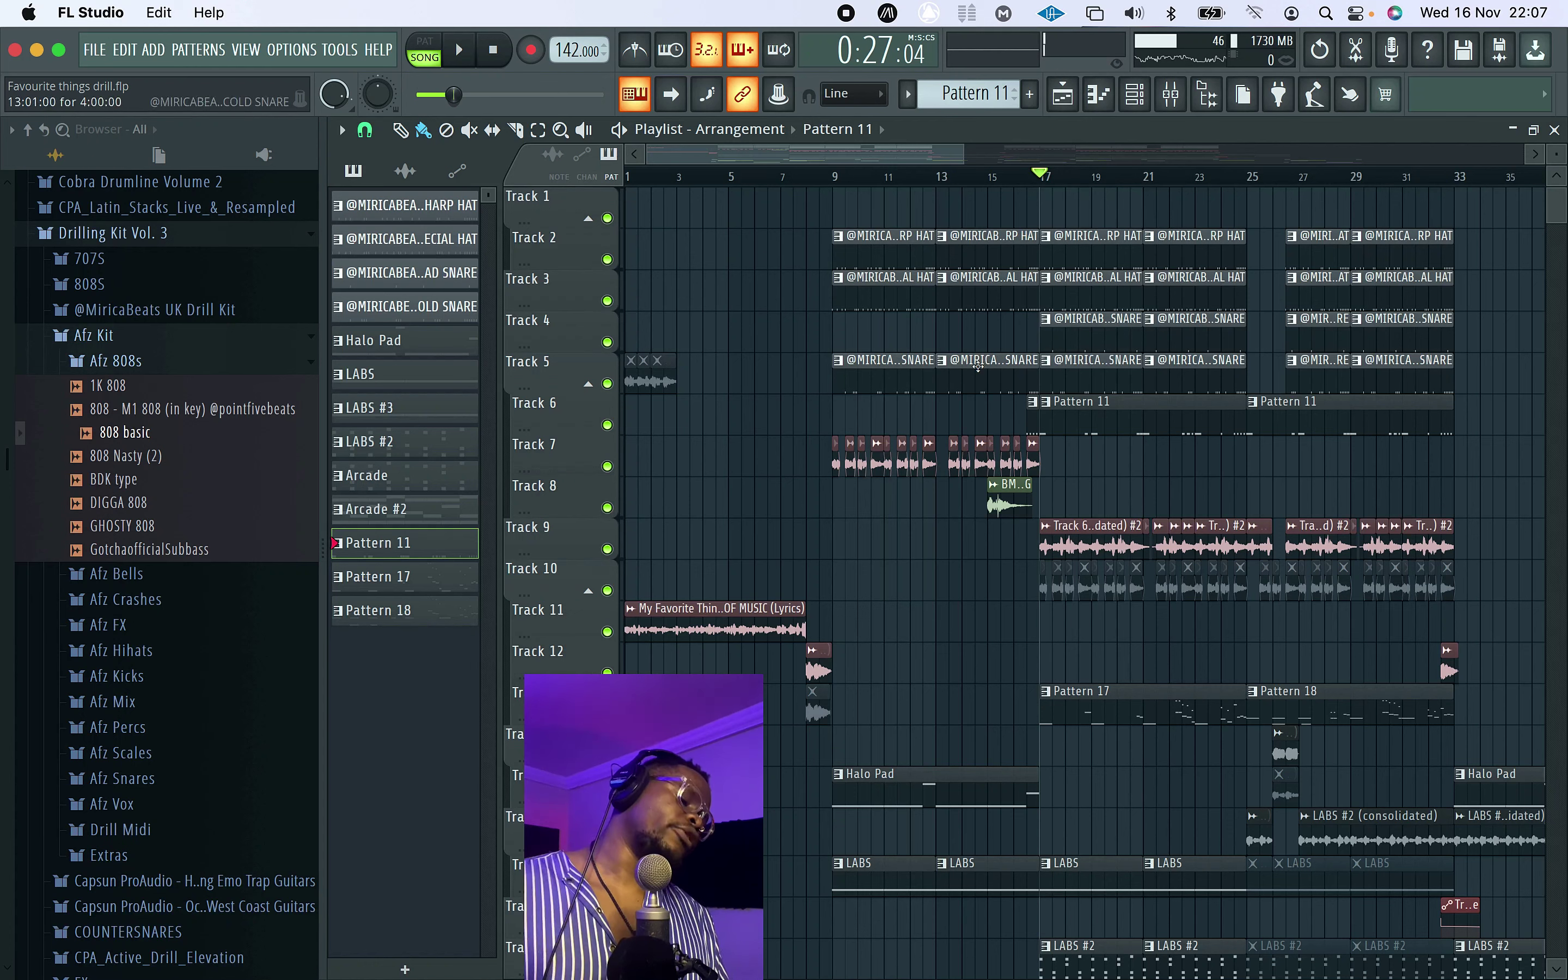
scroll(1037, 570, down, 3)
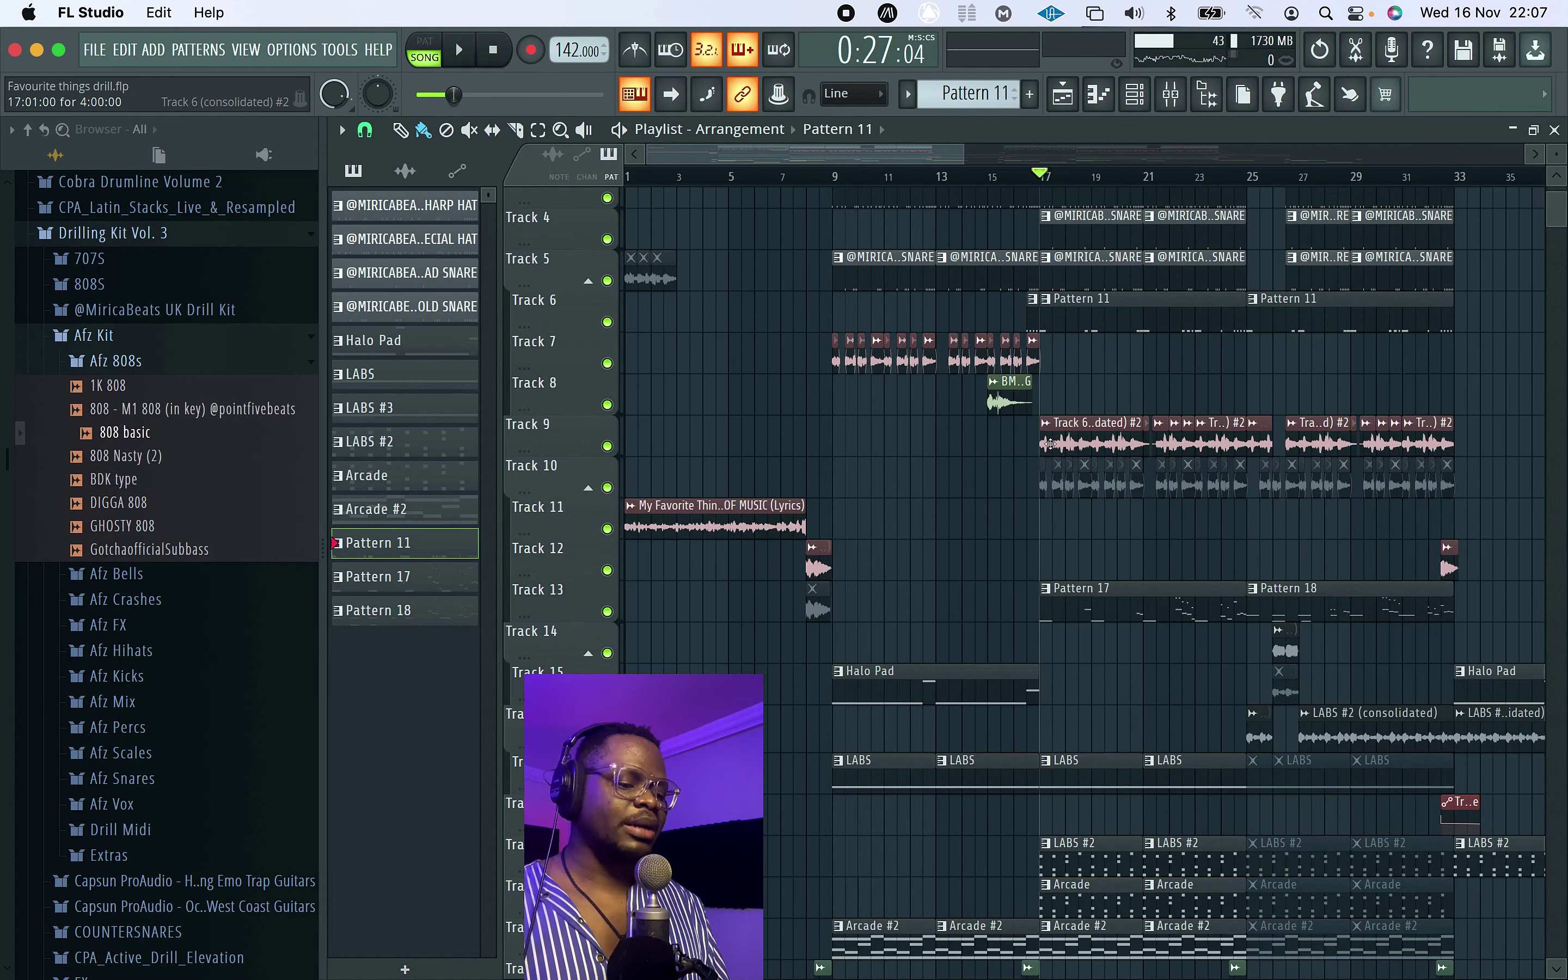
click(1046, 443)
right_click(607, 446)
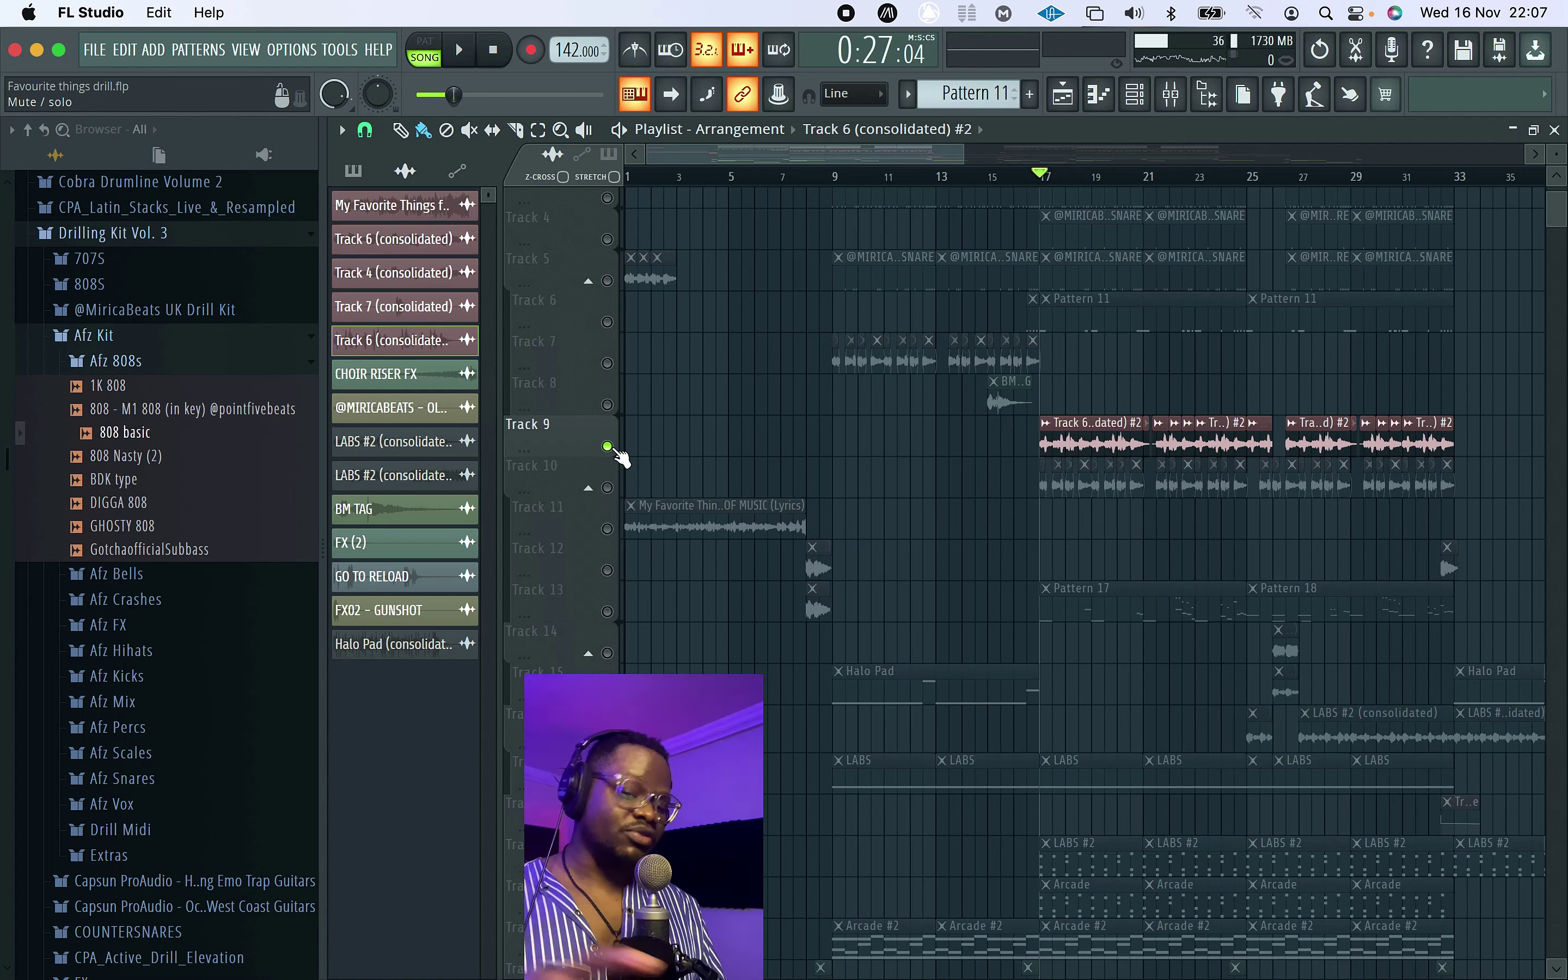
key(space)
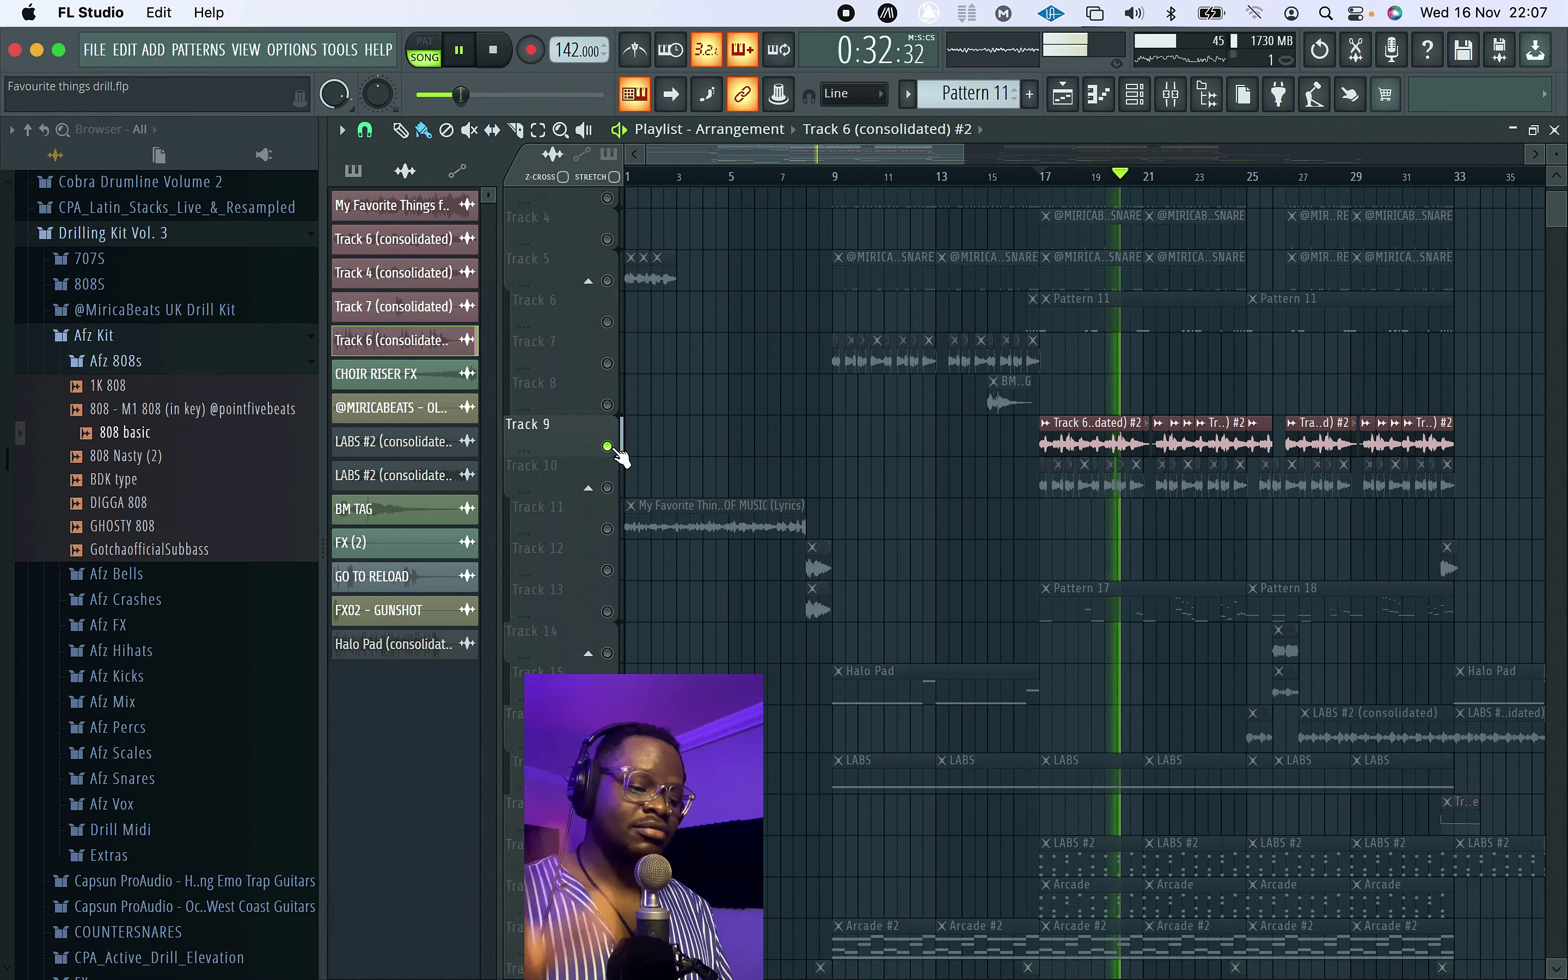
key(space)
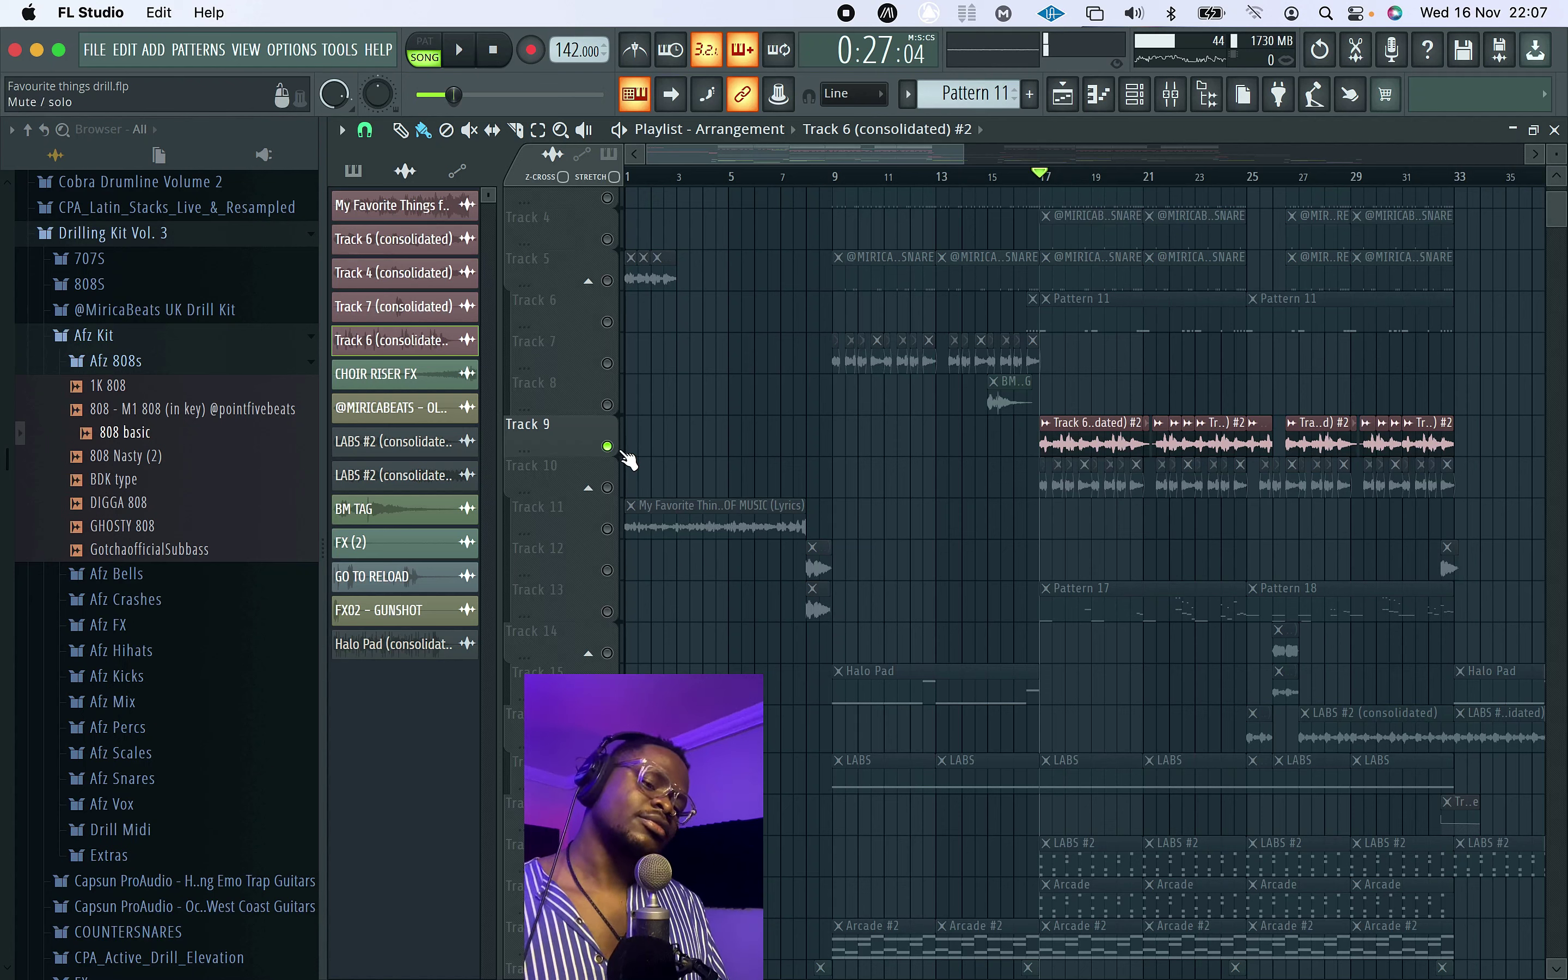
right_click(609, 447)
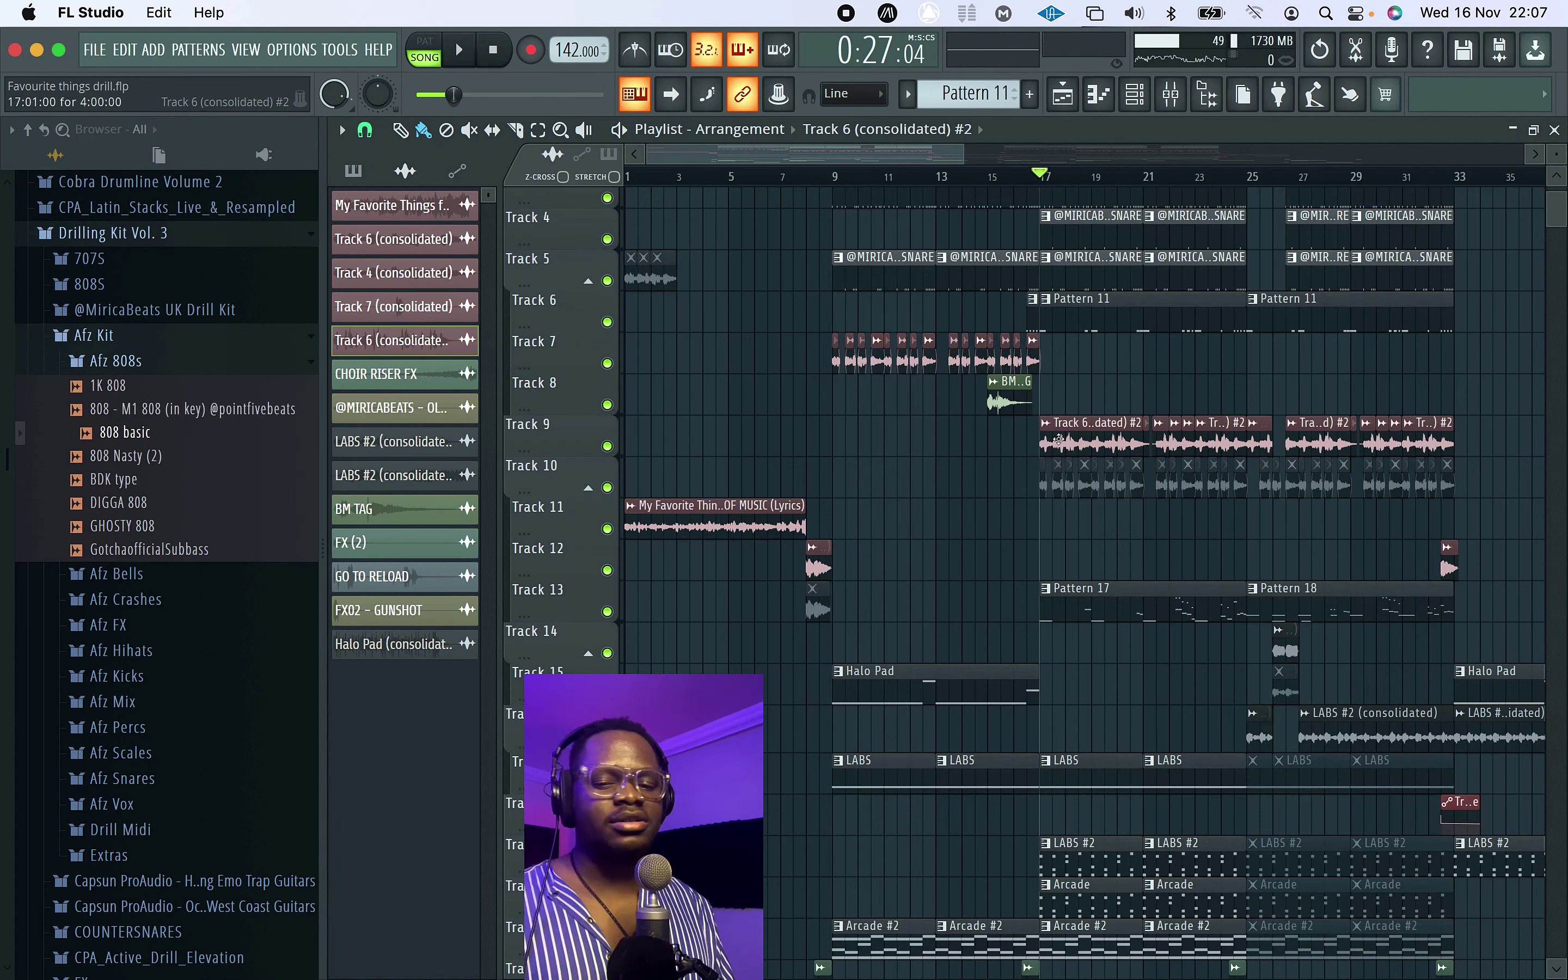
Step: Play the LABS #2 pattern on Track 19 solo from bar 17 and examine the vox pad 3 mixer insert
scroll(609, 454, down, 9)
scroll(609, 454, right, 3)
right_click(607, 490)
key(space)
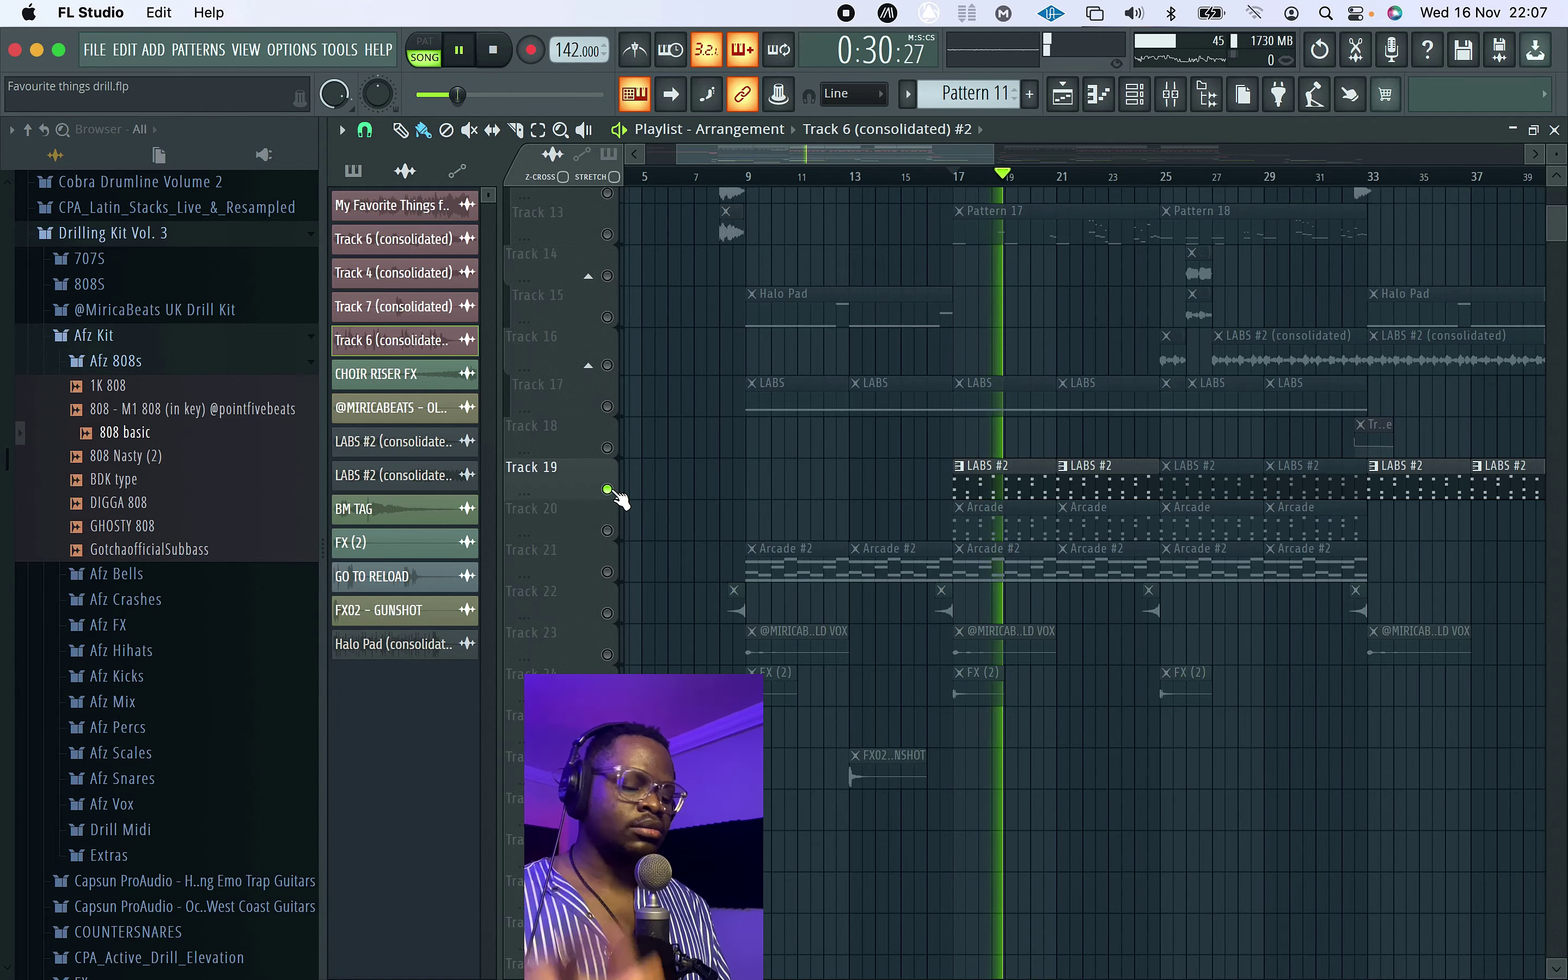
key(F9)
click(713, 337)
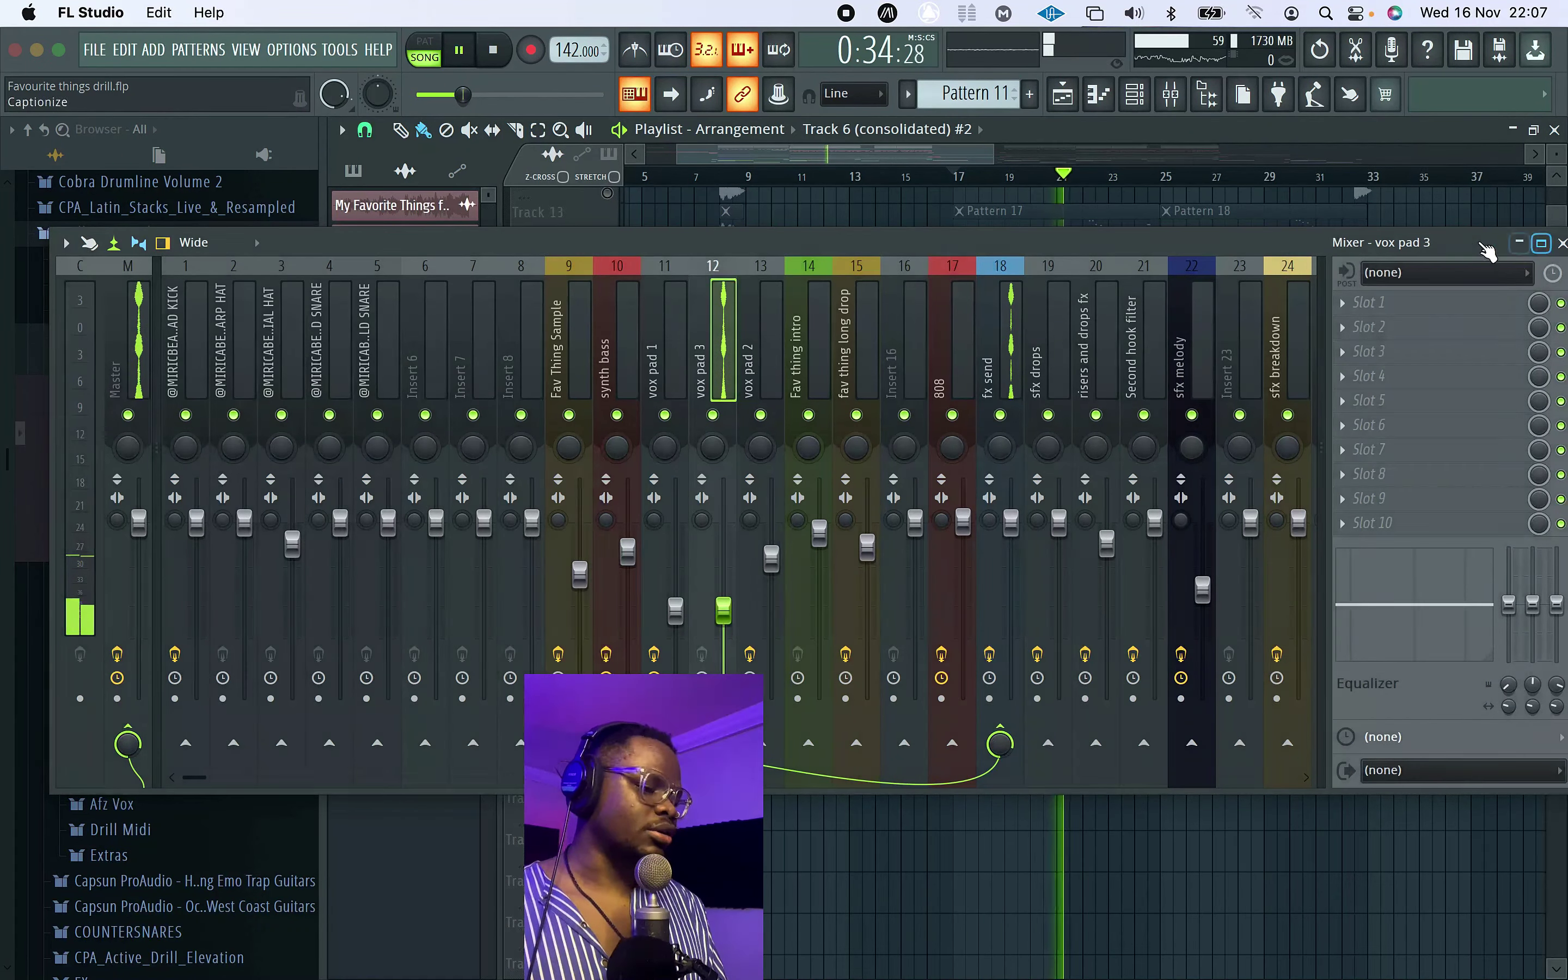
click(1562, 243)
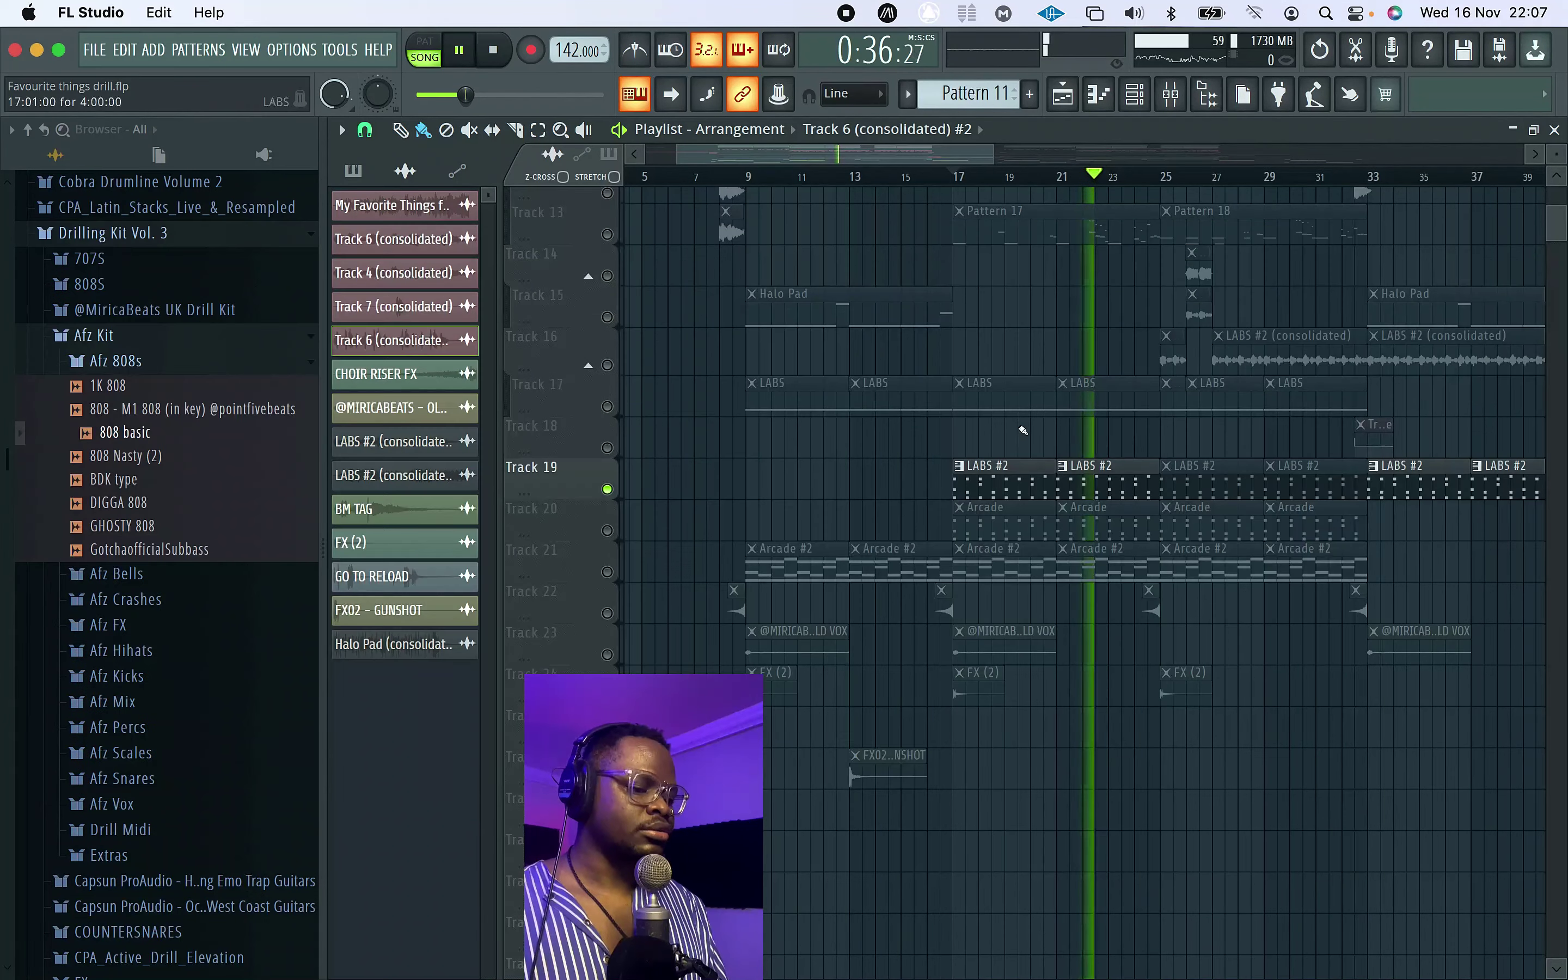
key(space)
Step: Unsolo Track 19 and play the full arrangement from bar 17
right_click(607, 489)
key(space)
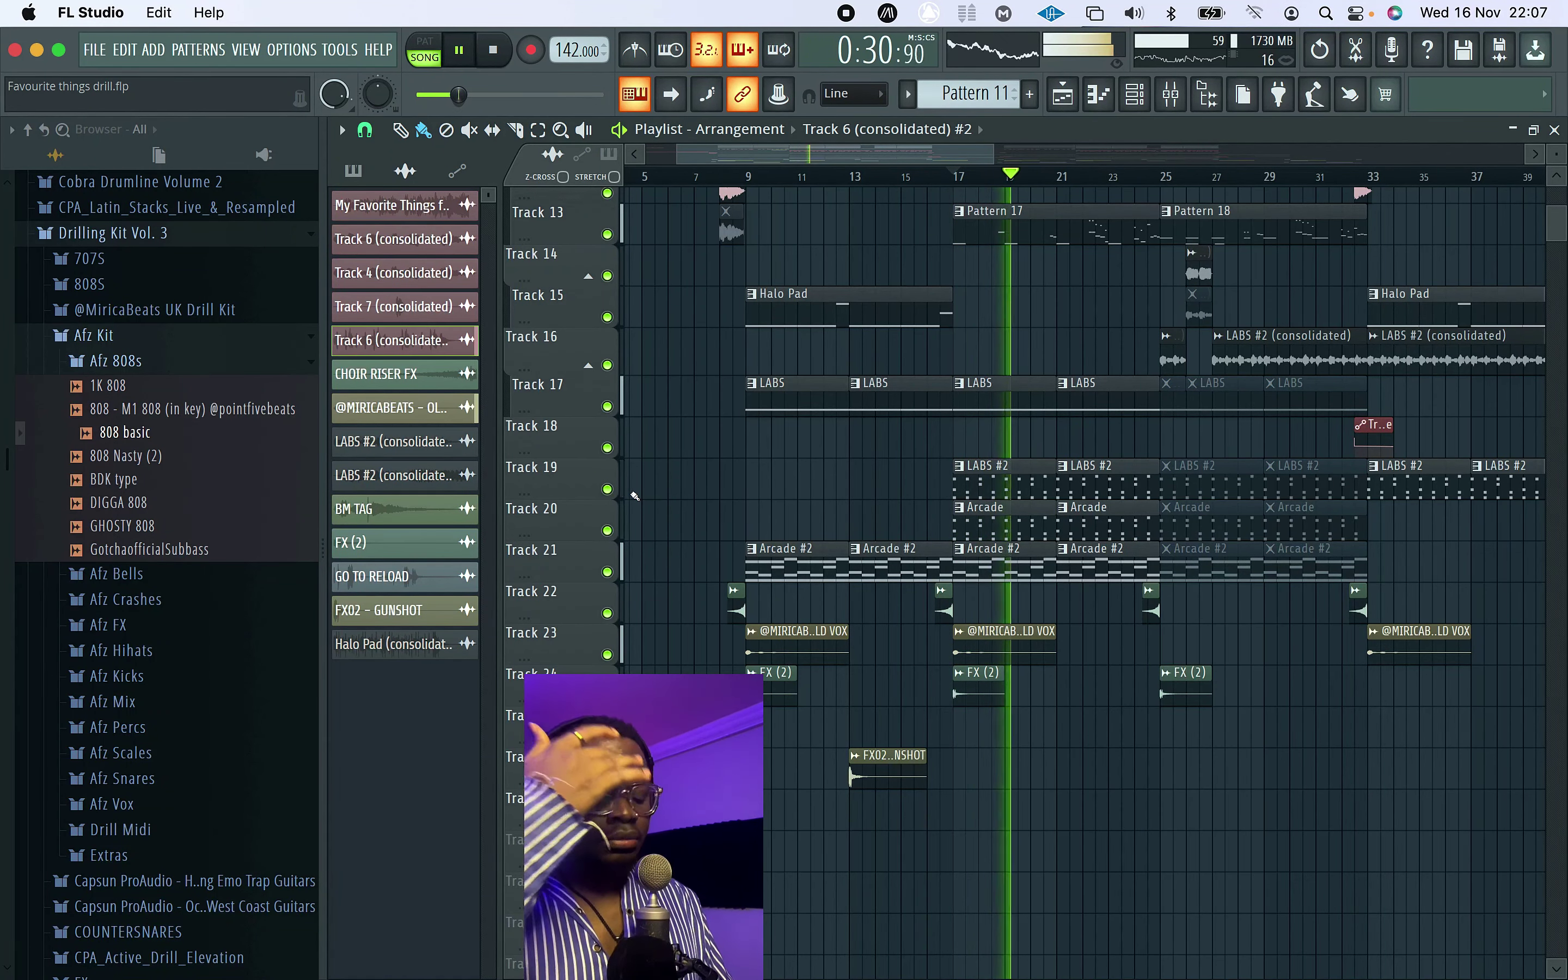
key(space)
Step: Play the Arcade pattern on Track 20 solo from bar 17 and open the channel rack
right_click(607, 530)
key(space)
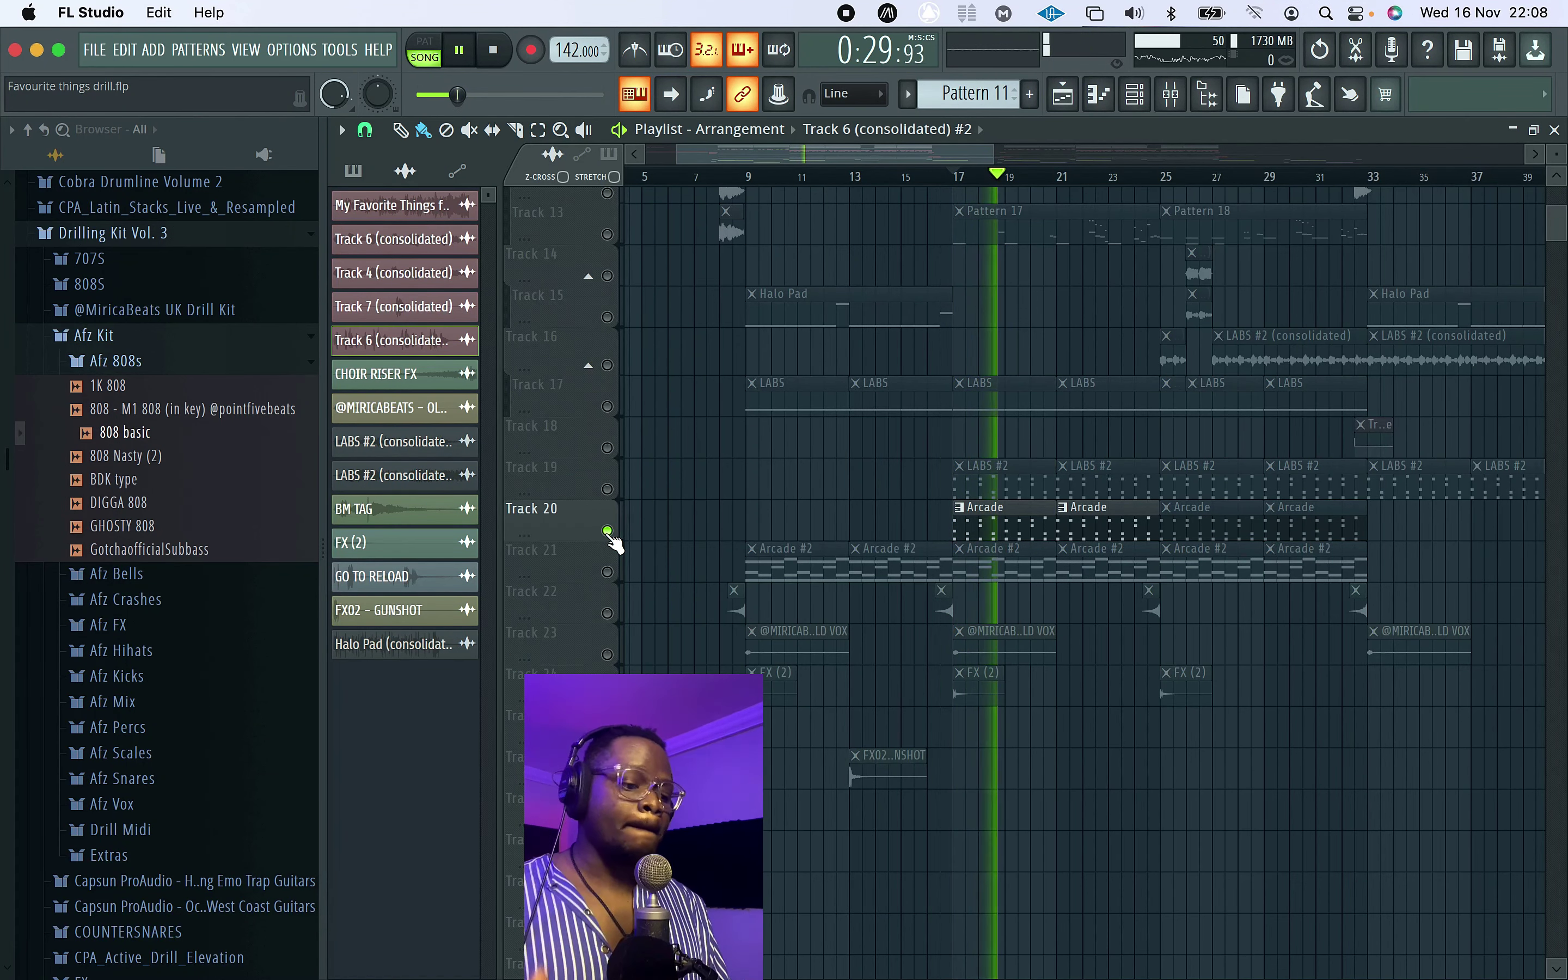
key(space)
key(F6)
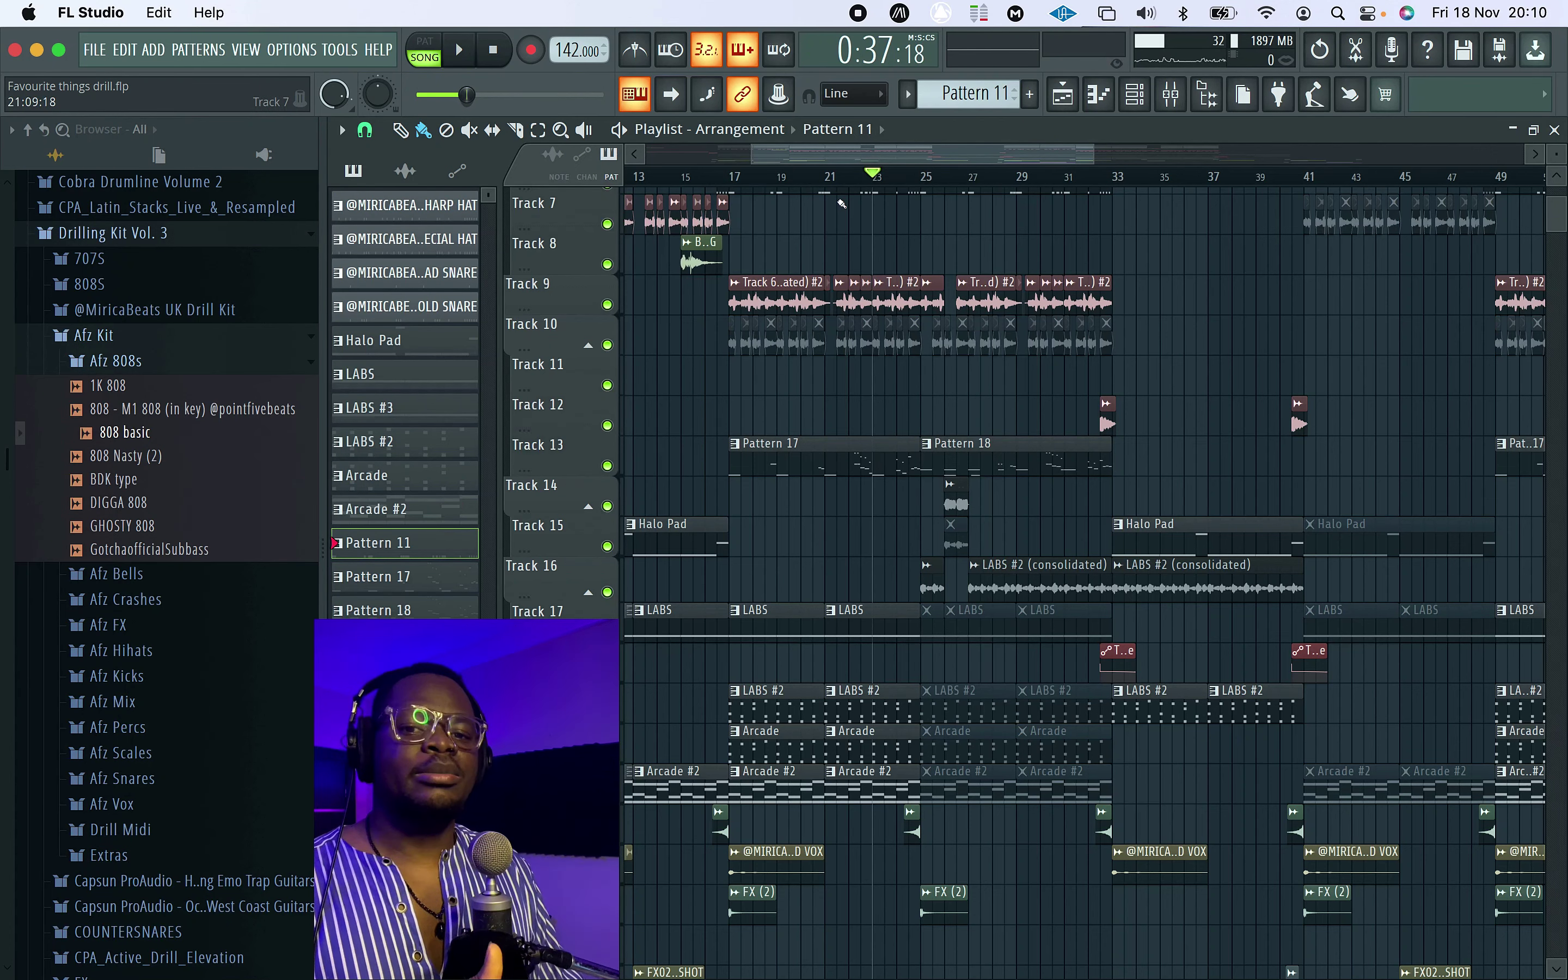
Step: Play the arrangement from about bar 23 and open the mixer
key(space)
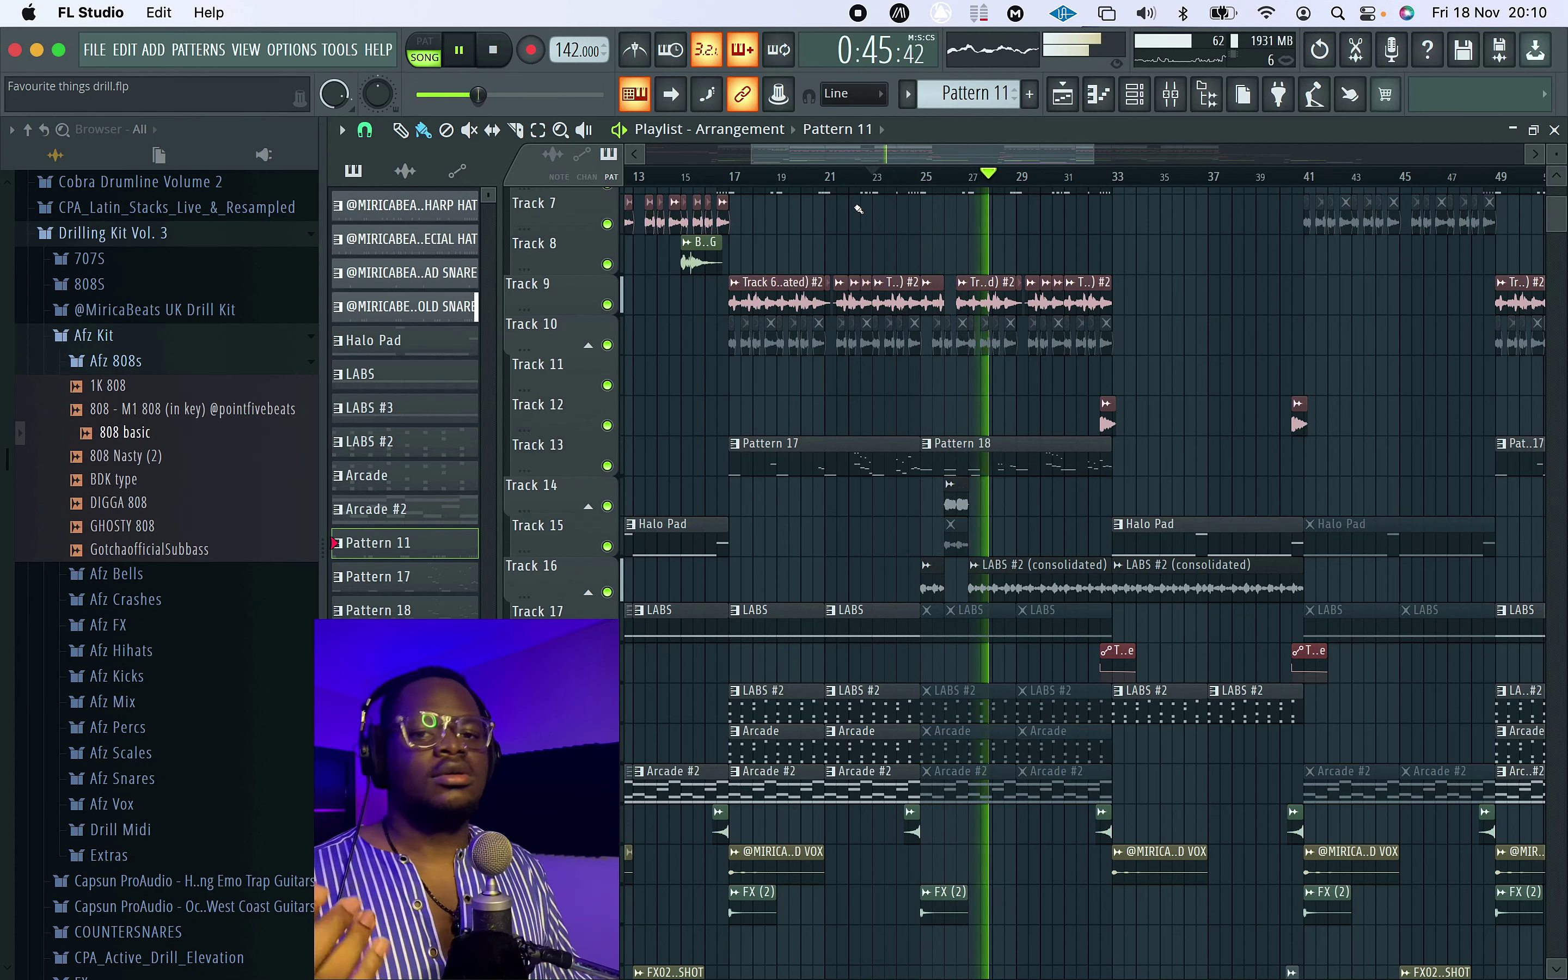
key(space)
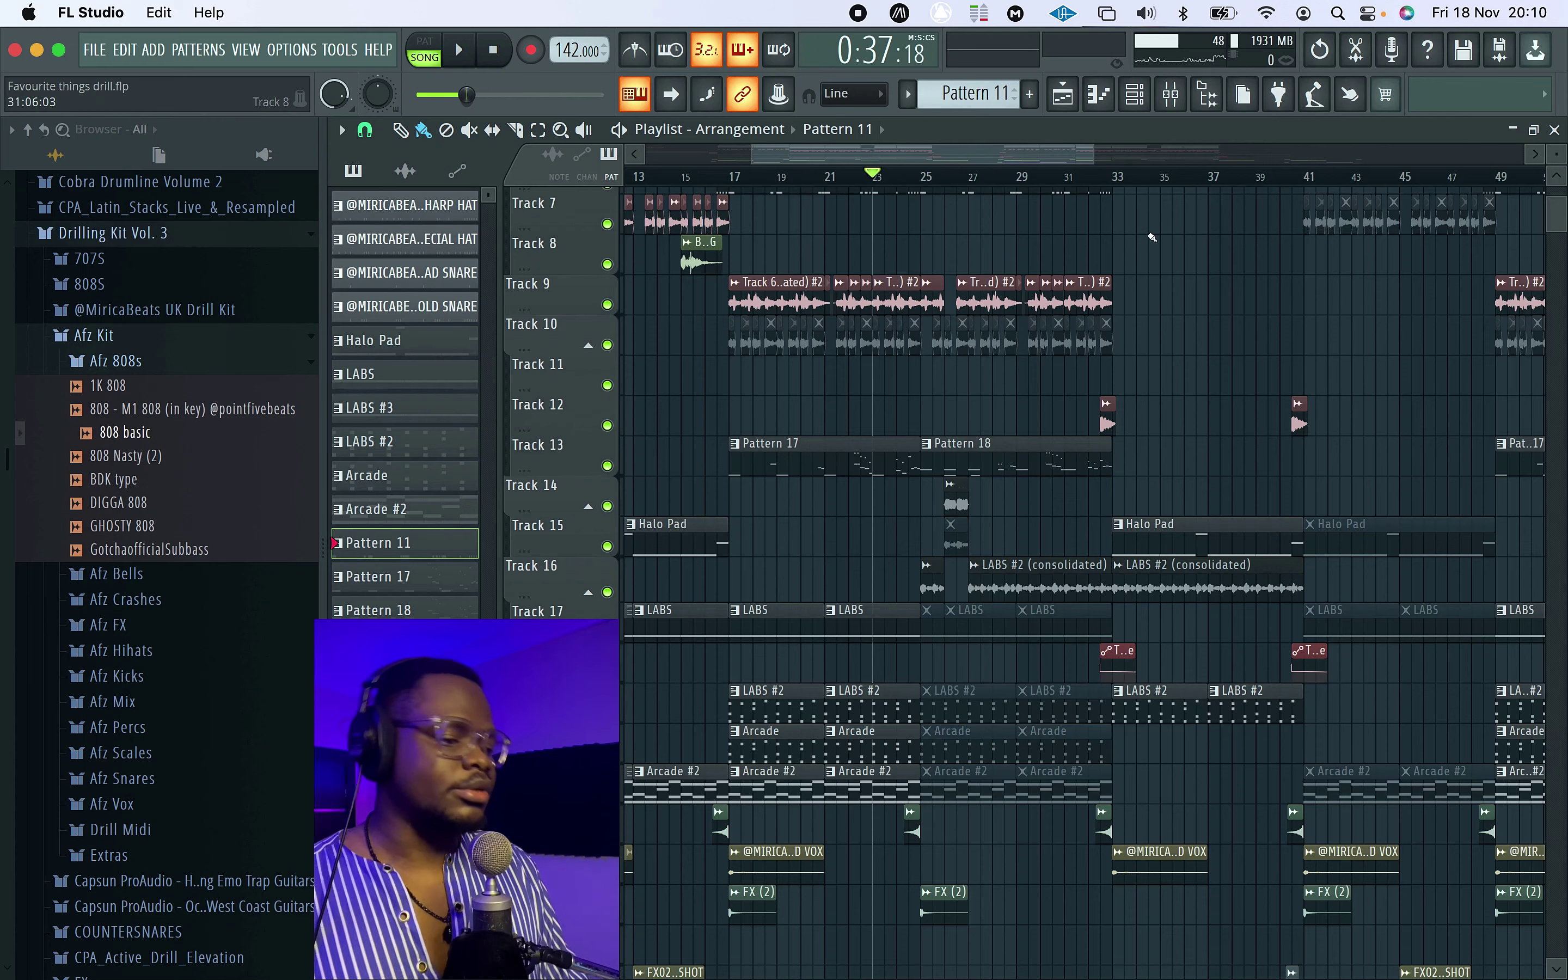
click(1171, 95)
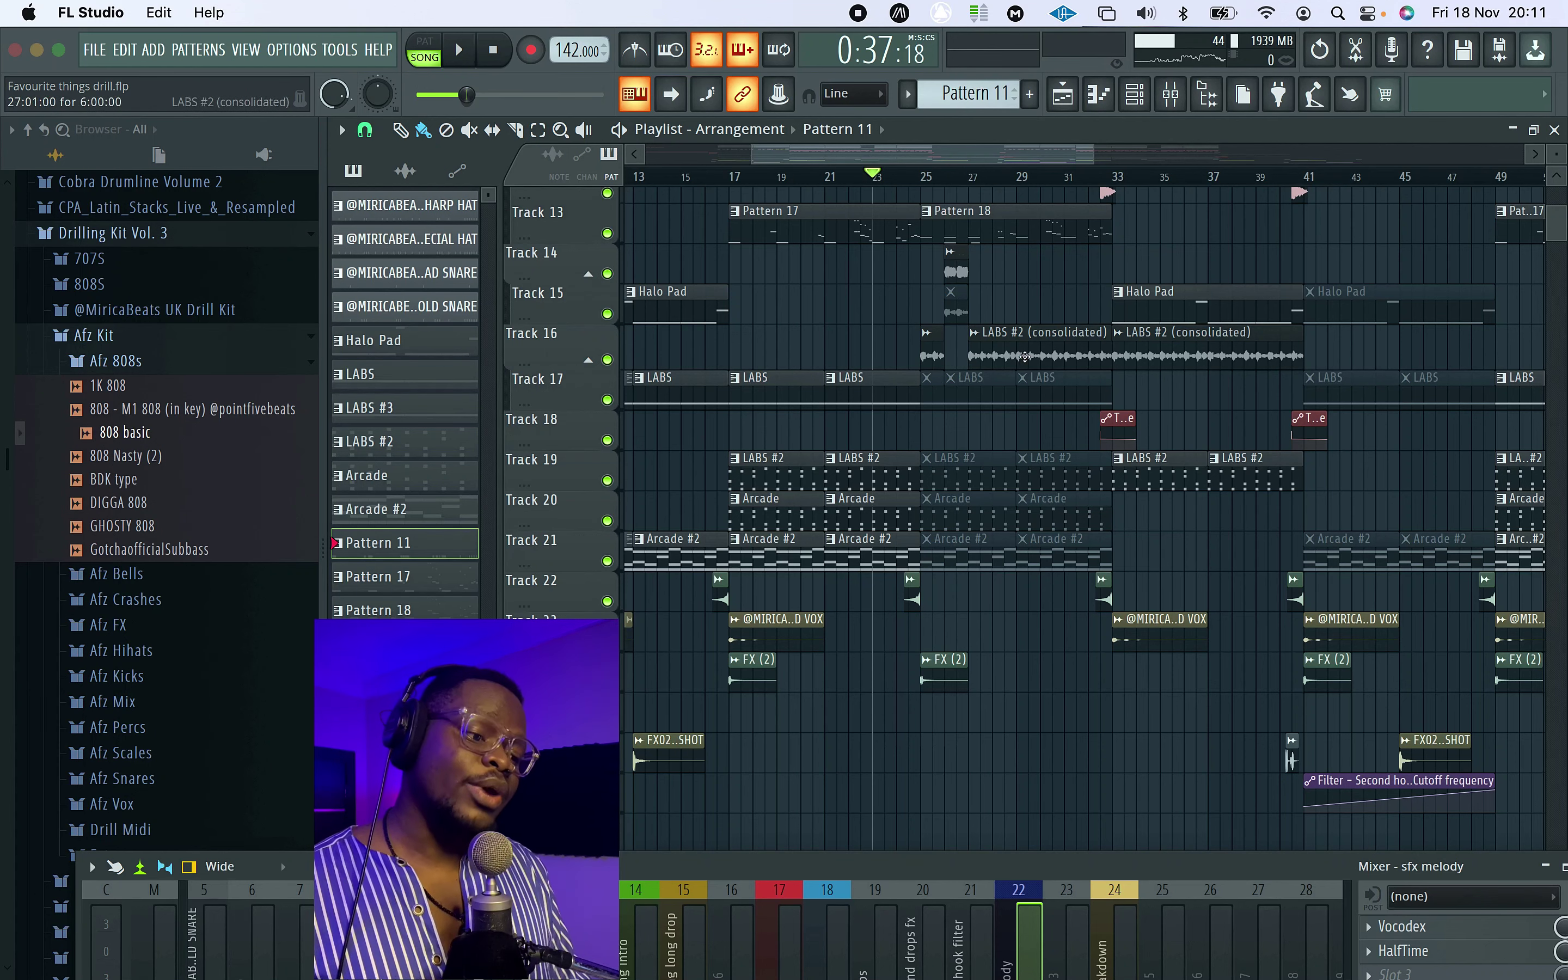
Step: Try to consolidate the LABS, LABS #2, Arcade and Arcade #2 clips between bars 17 and 25
click(921, 175)
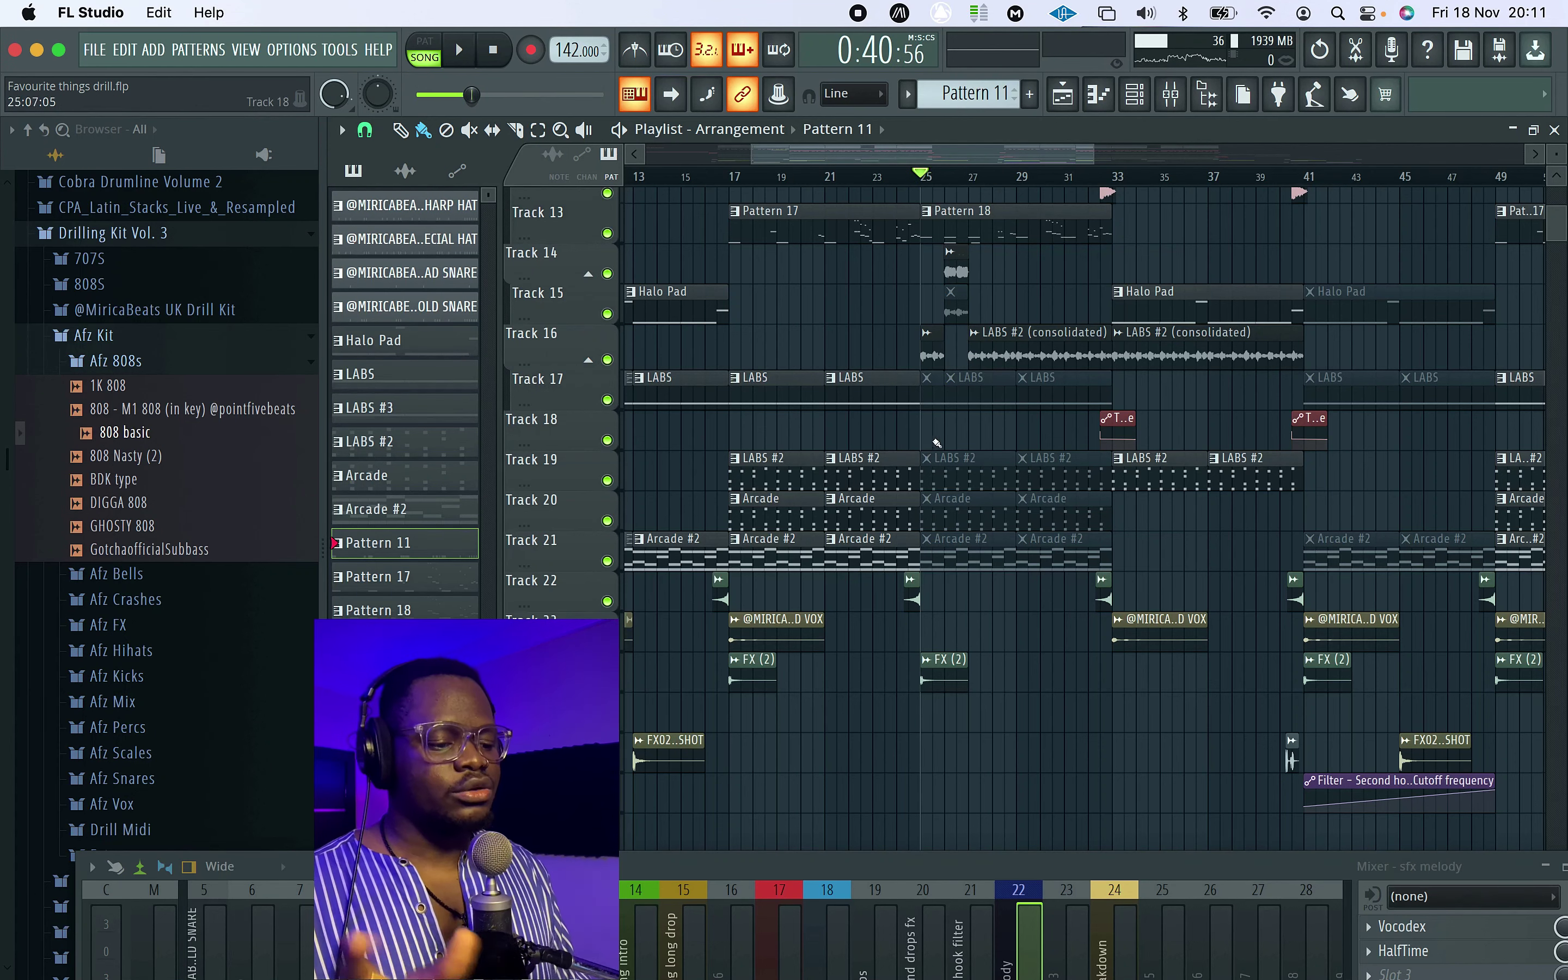
drag(875, 586, 745, 363)
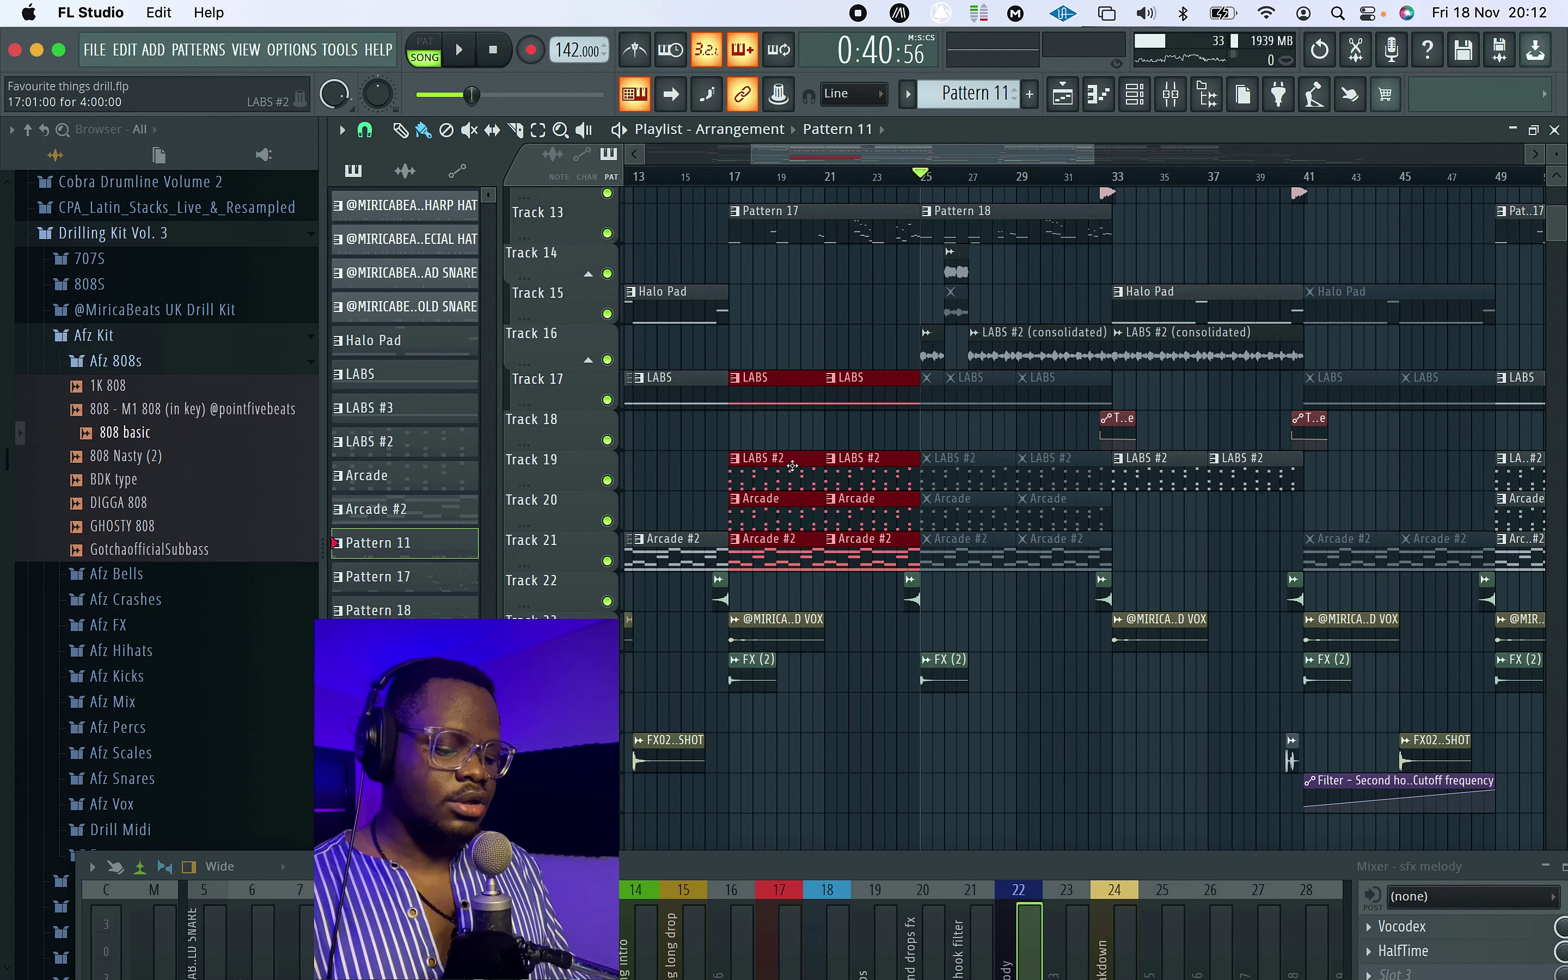
key(ctrl+alt+c)
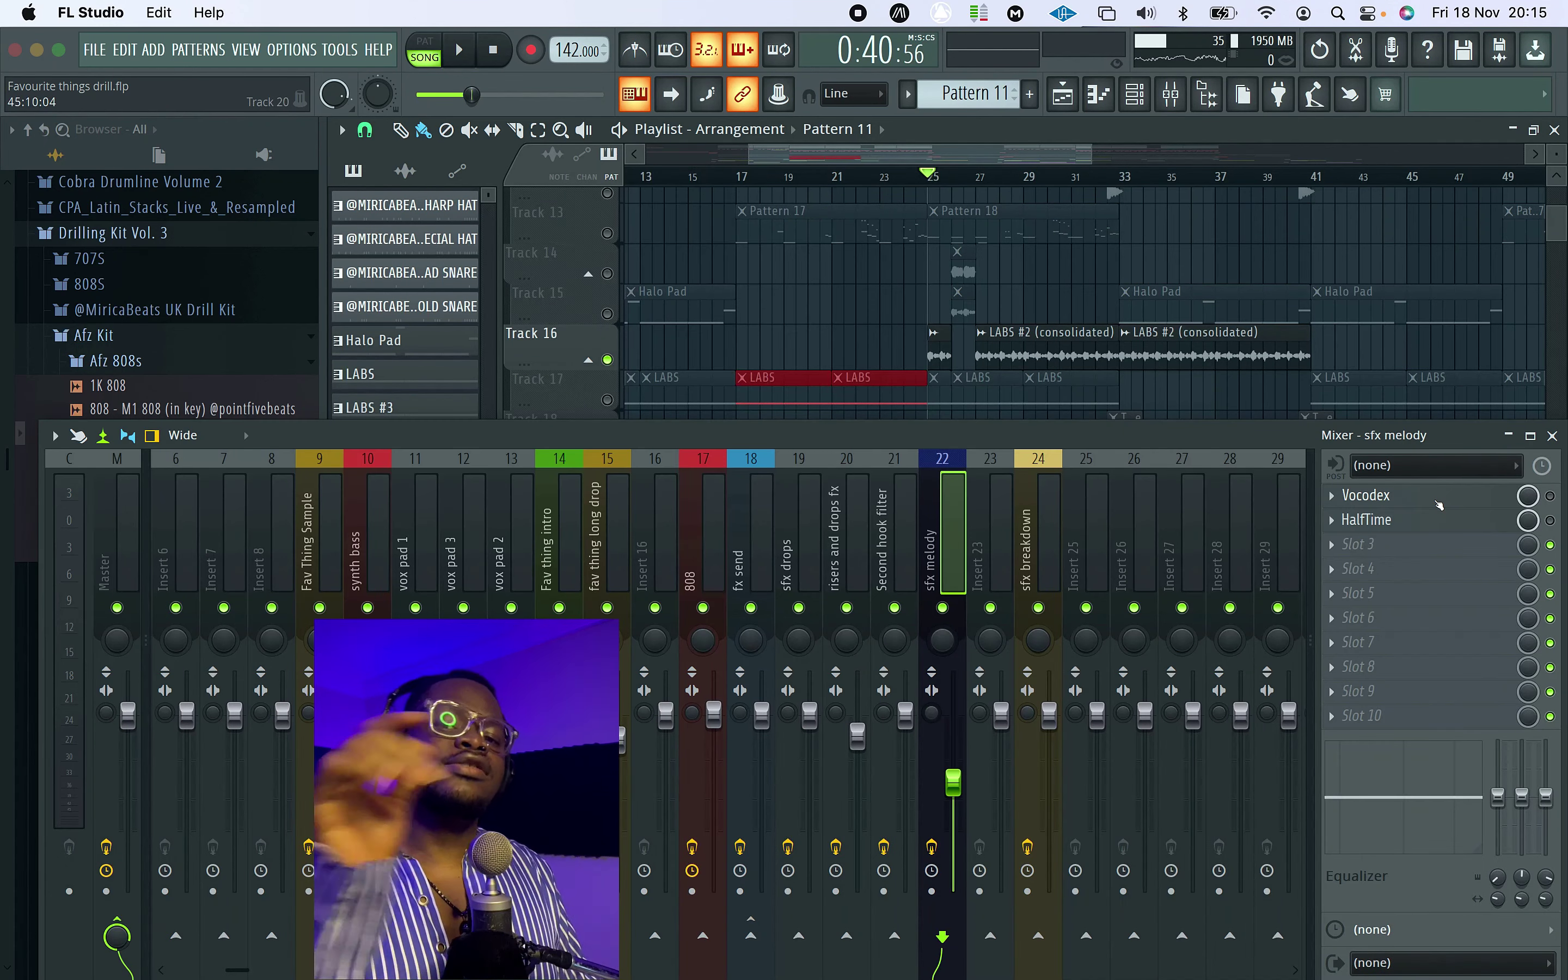
Step: Examine Vocodex on the sfx melody insert while playing the soloed LABS #2 (consolidated) clip from bar 33
click(1438, 506)
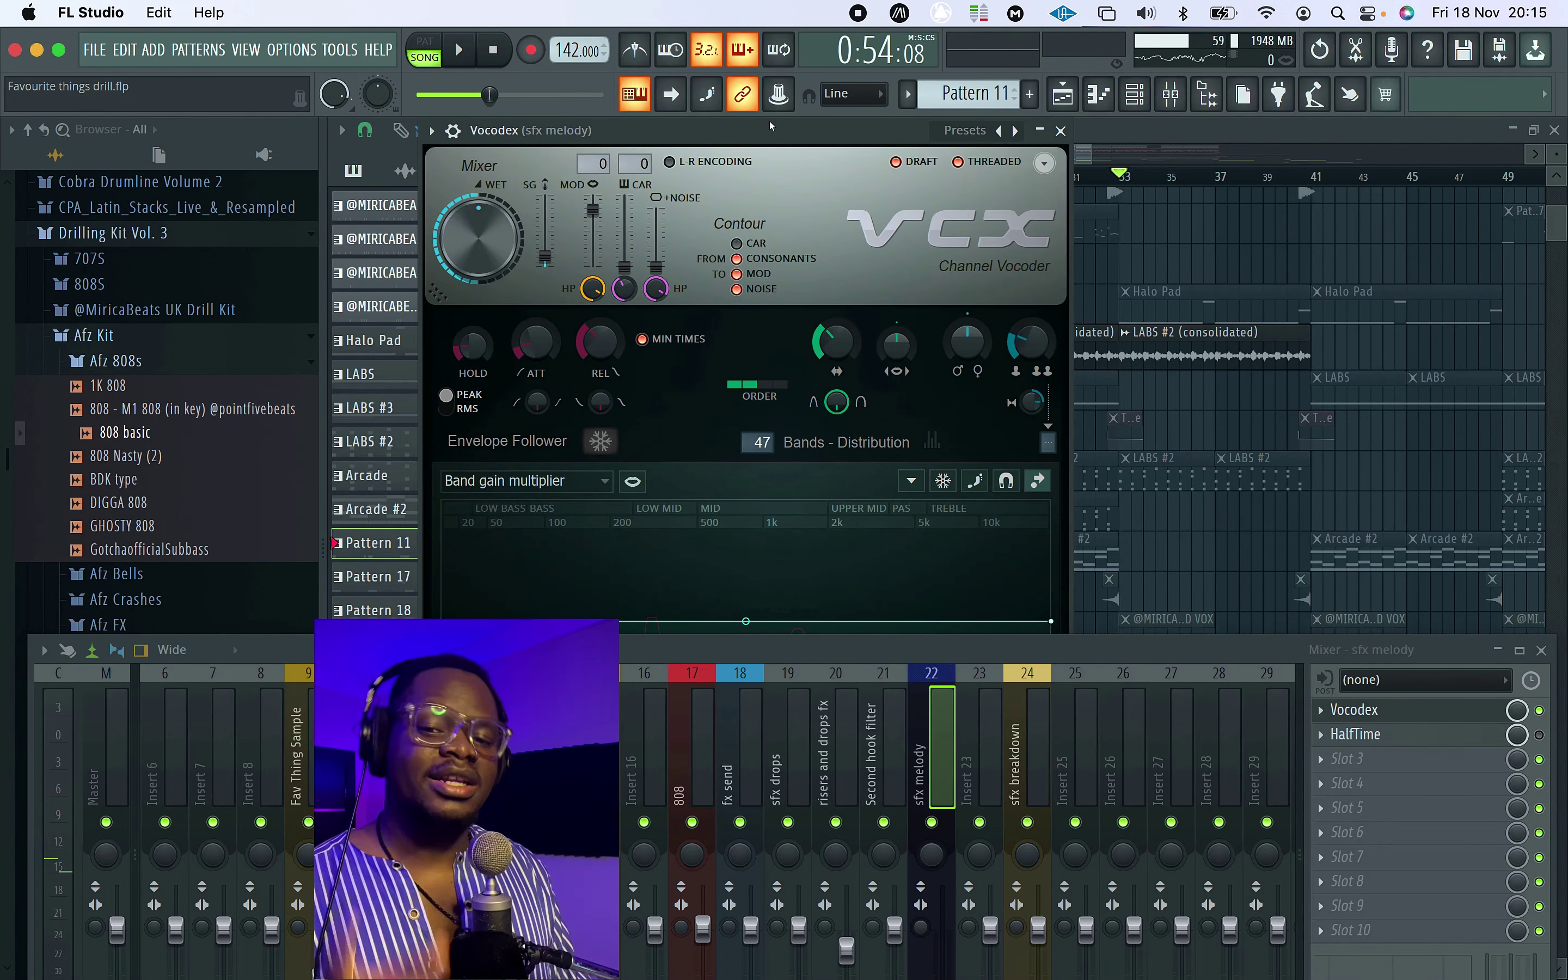
key(space)
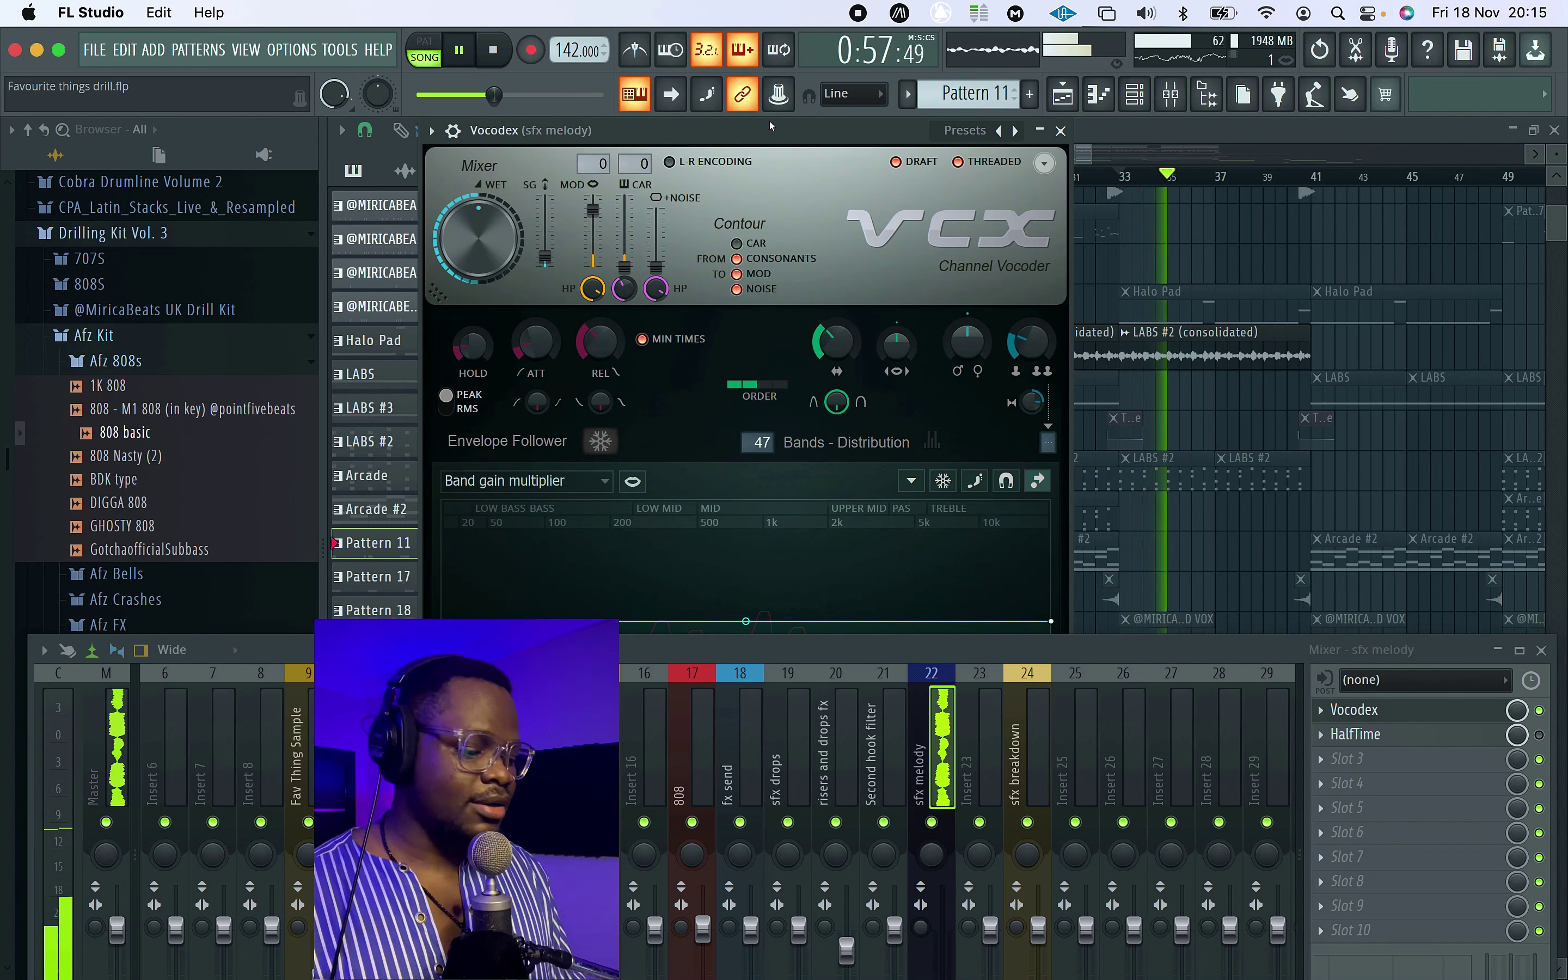
key(space)
key(F5)
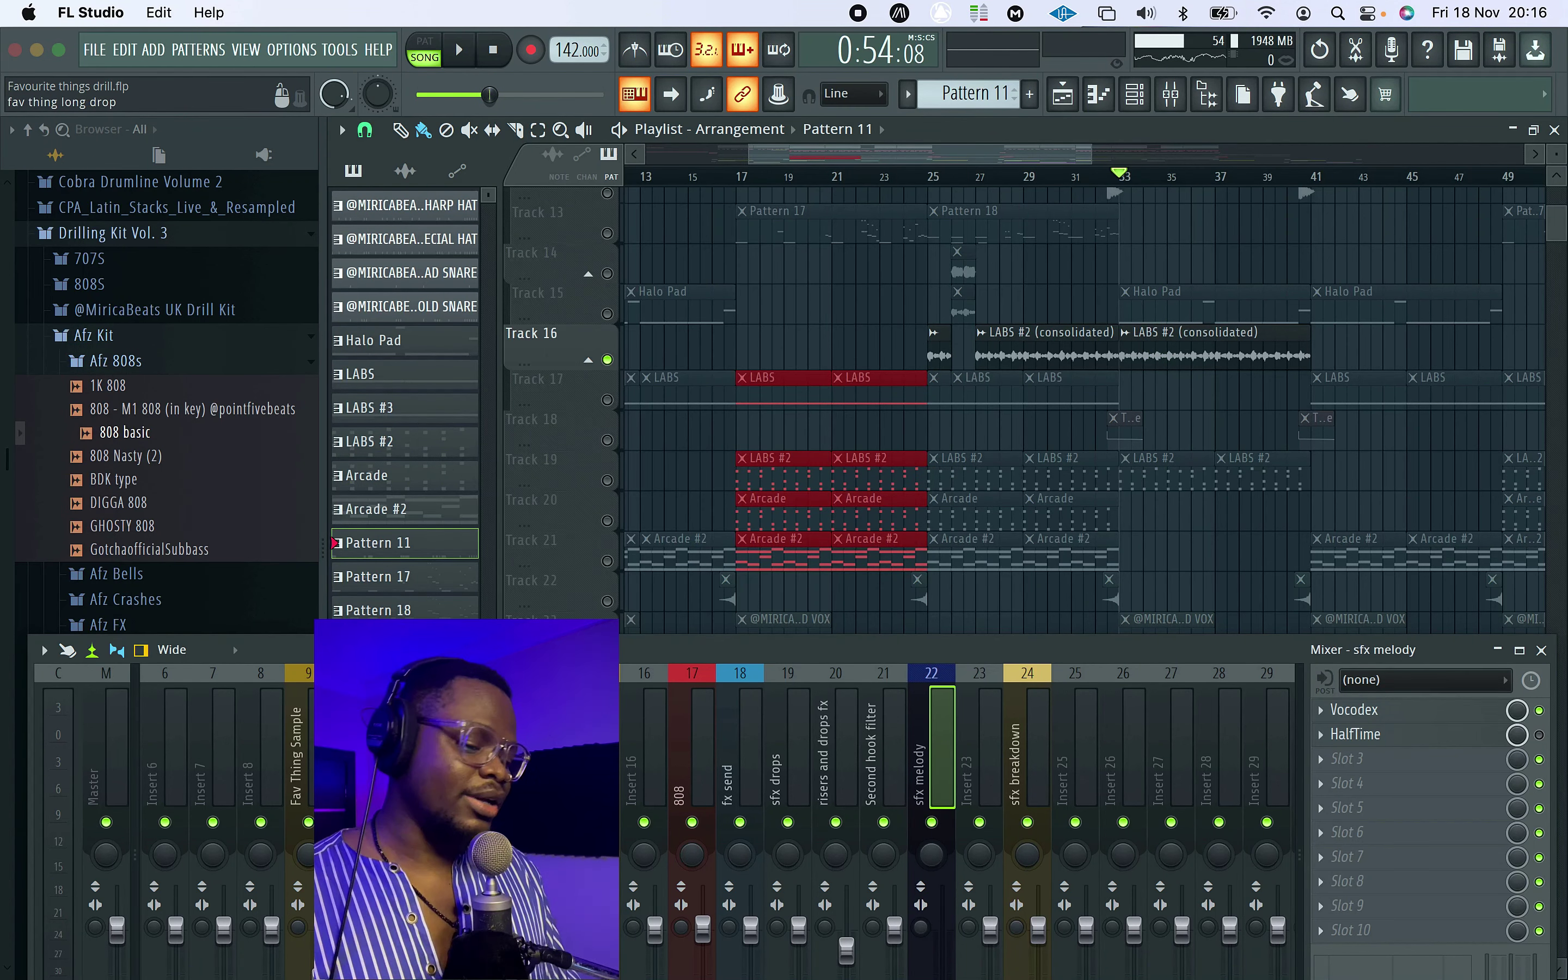
Step: Examine HalfTime on the sfx melody insert while playing the soloed clip from bar 33, and close the plugin
drag(717, 659, 693, 471)
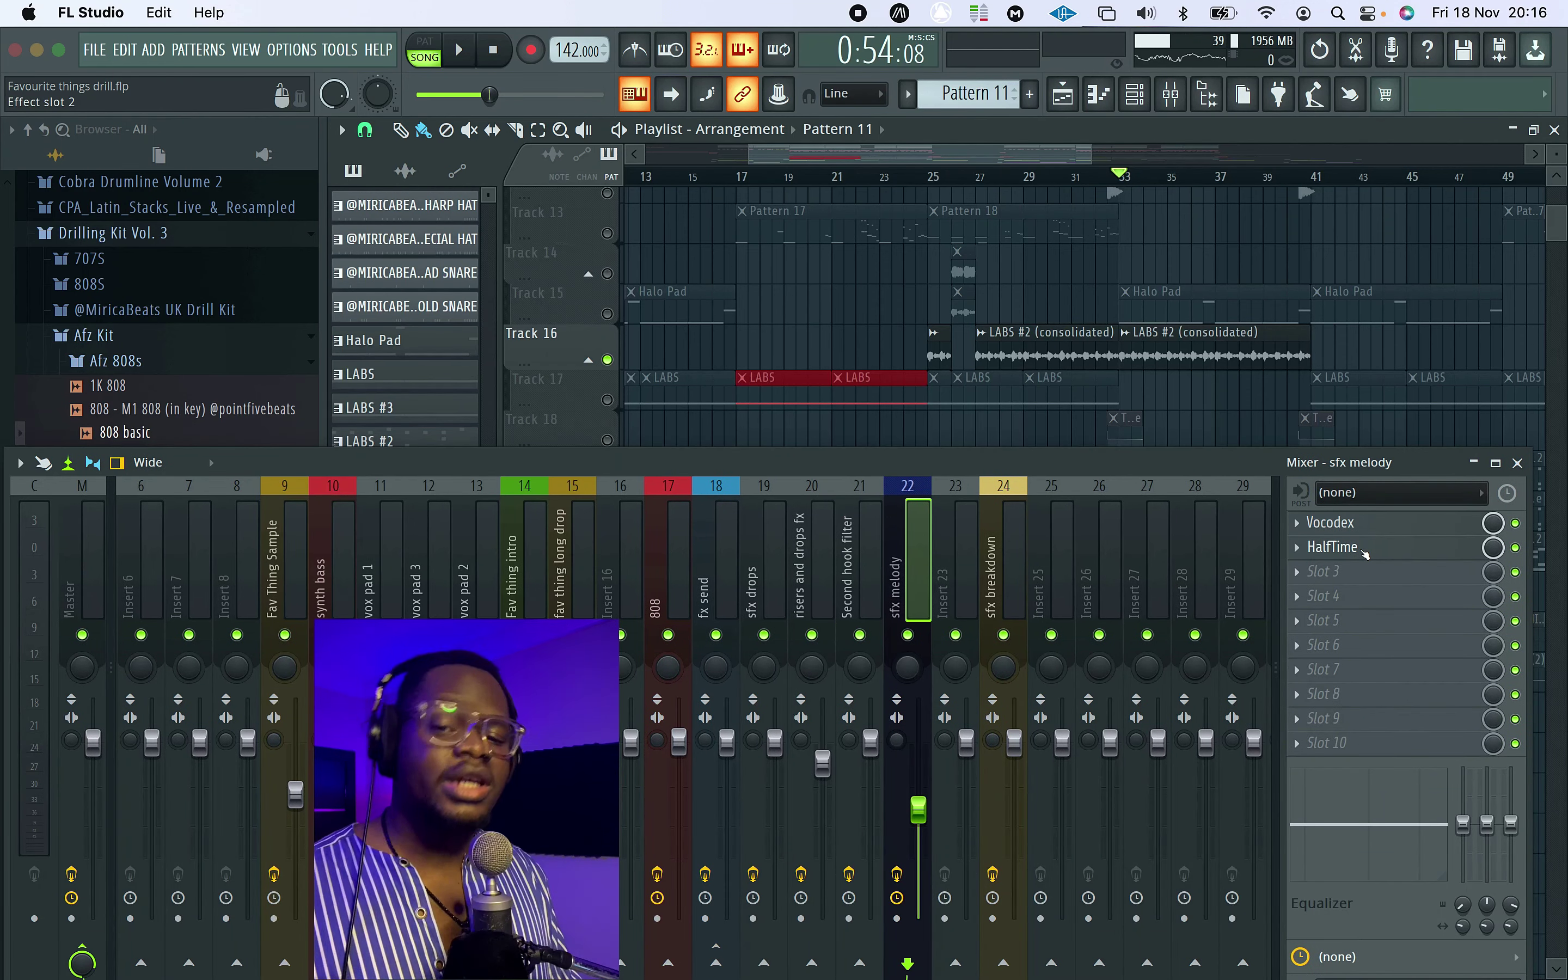
click(1360, 548)
key(space)
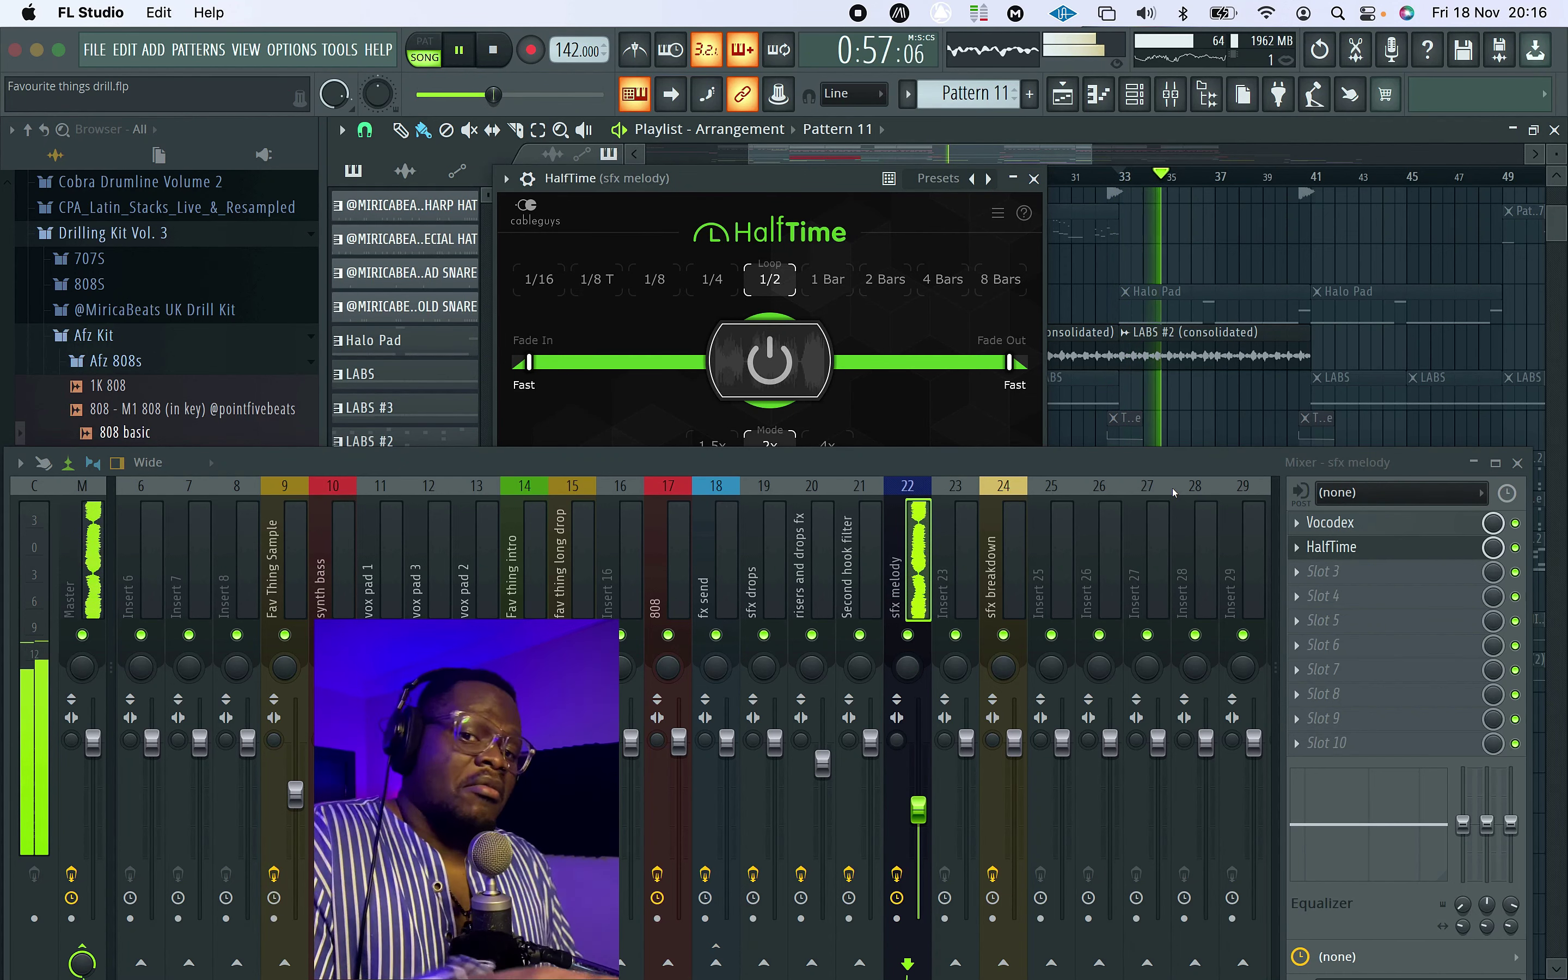
key(space)
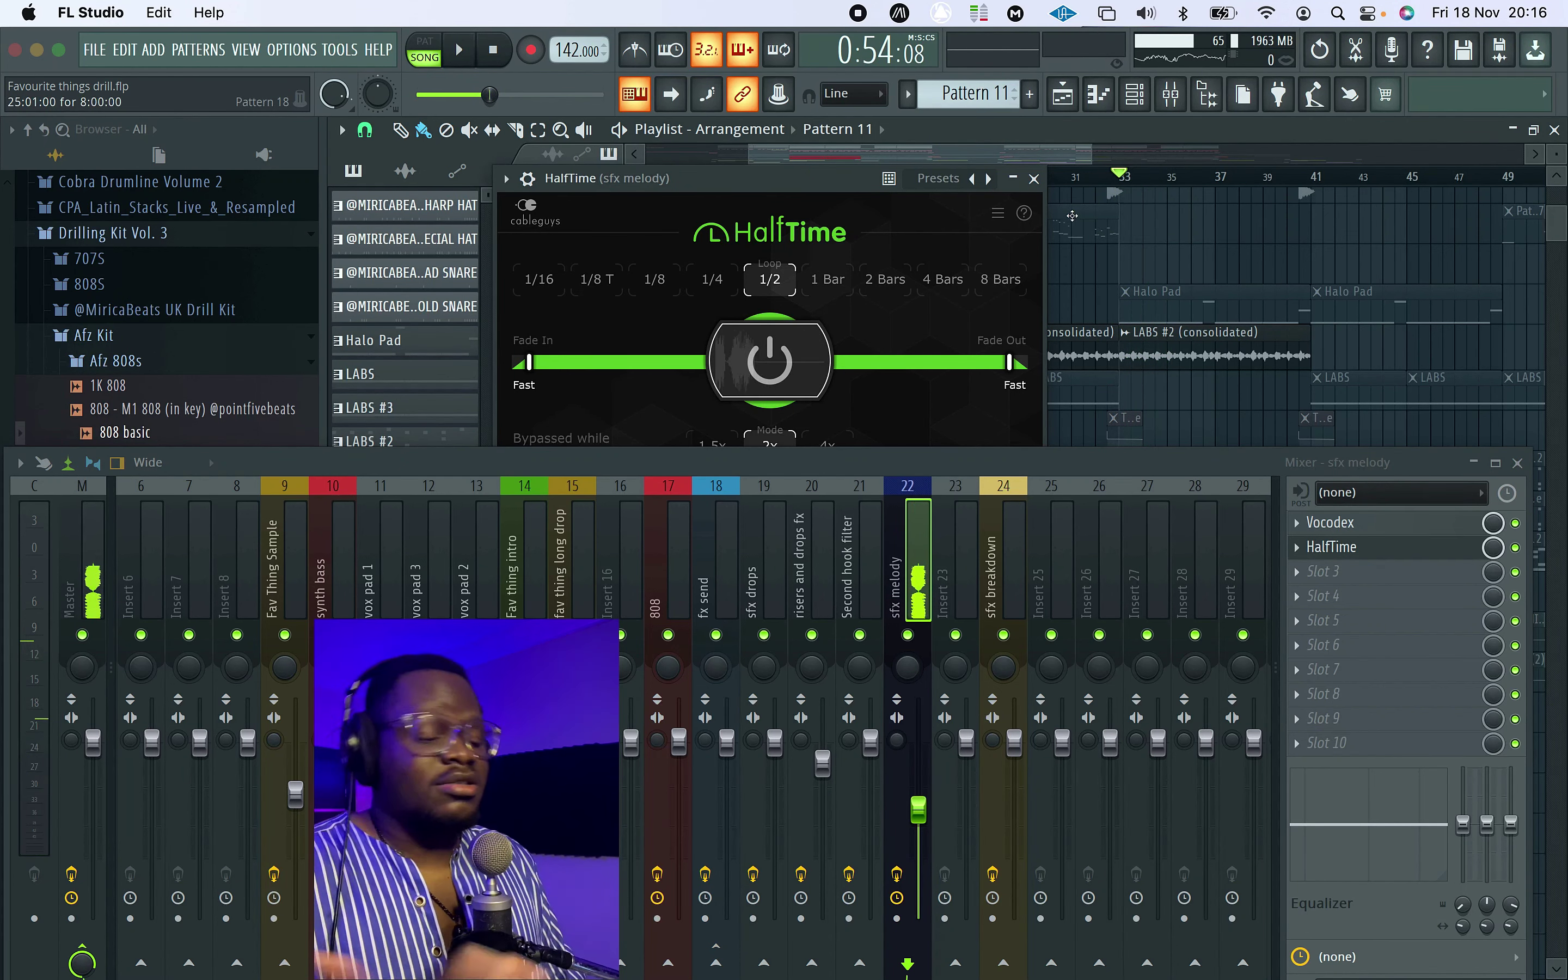
click(1034, 178)
drag(1187, 473, 1207, 618)
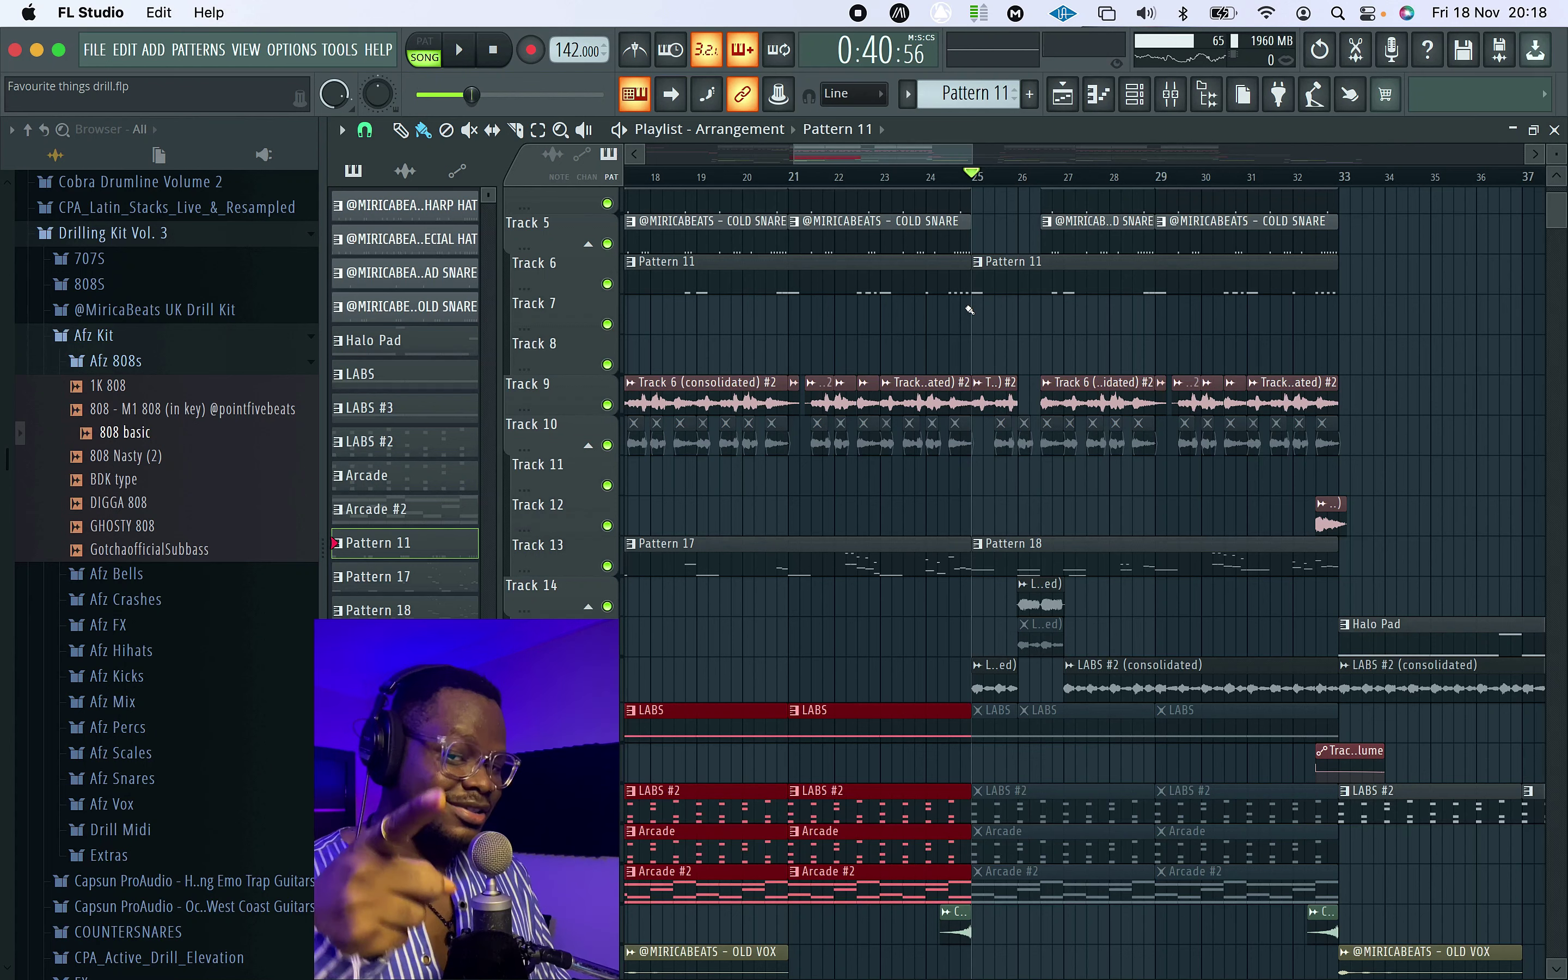
Step: Play the full arrangement from bar 25, and play the short Track 14 clip solo from about bar 26
key(space)
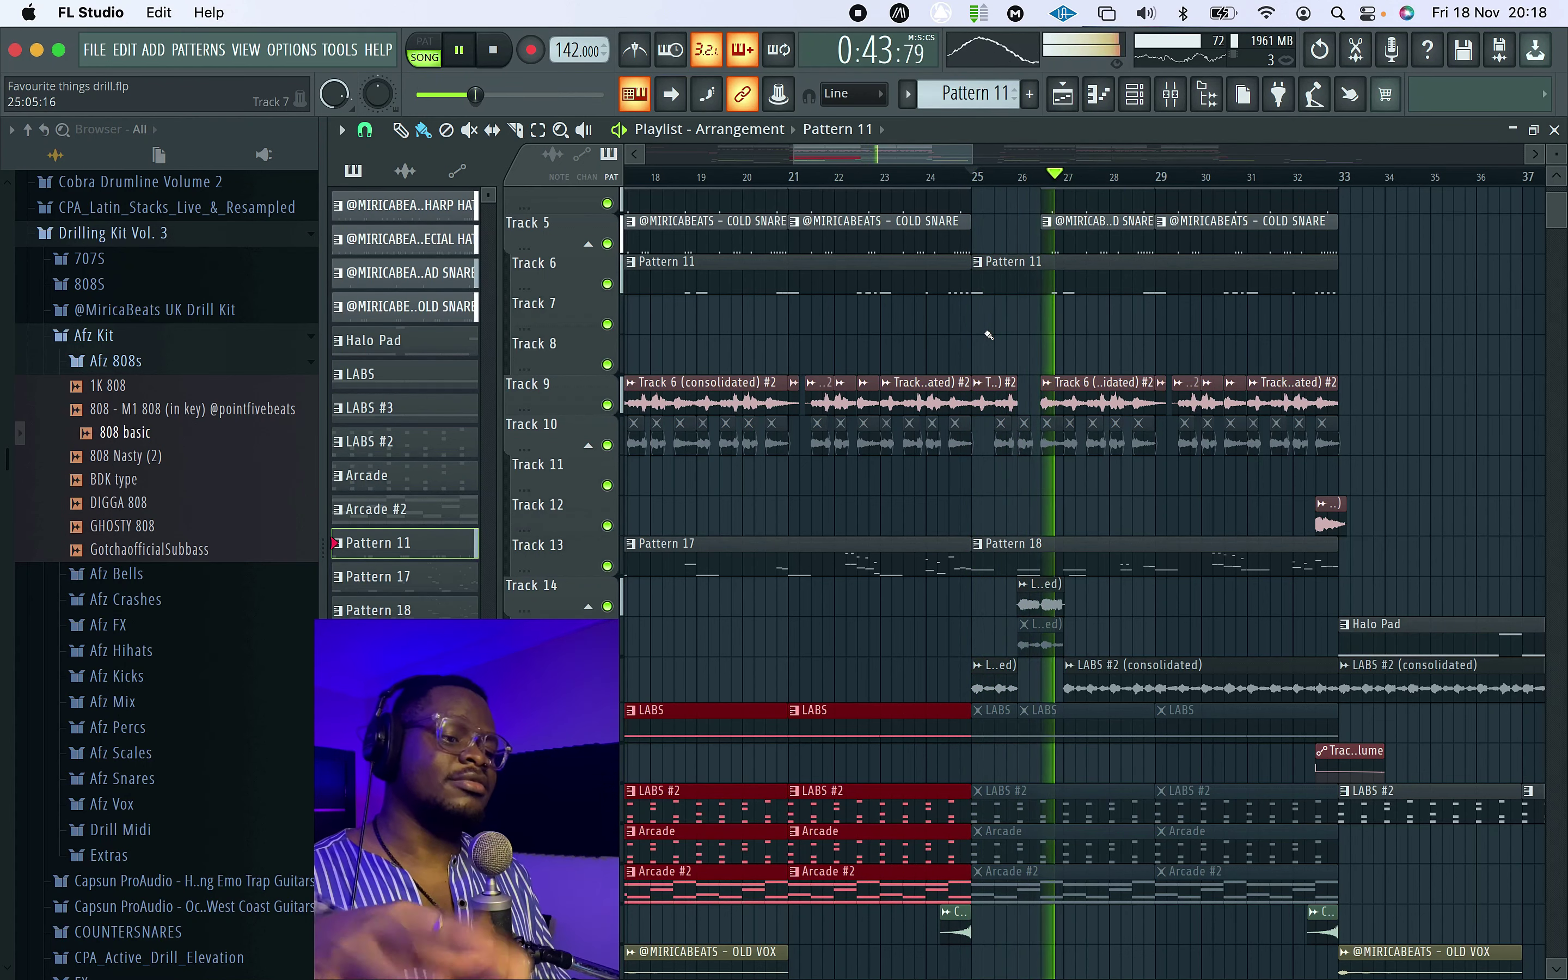
key(space)
right_click(607, 606)
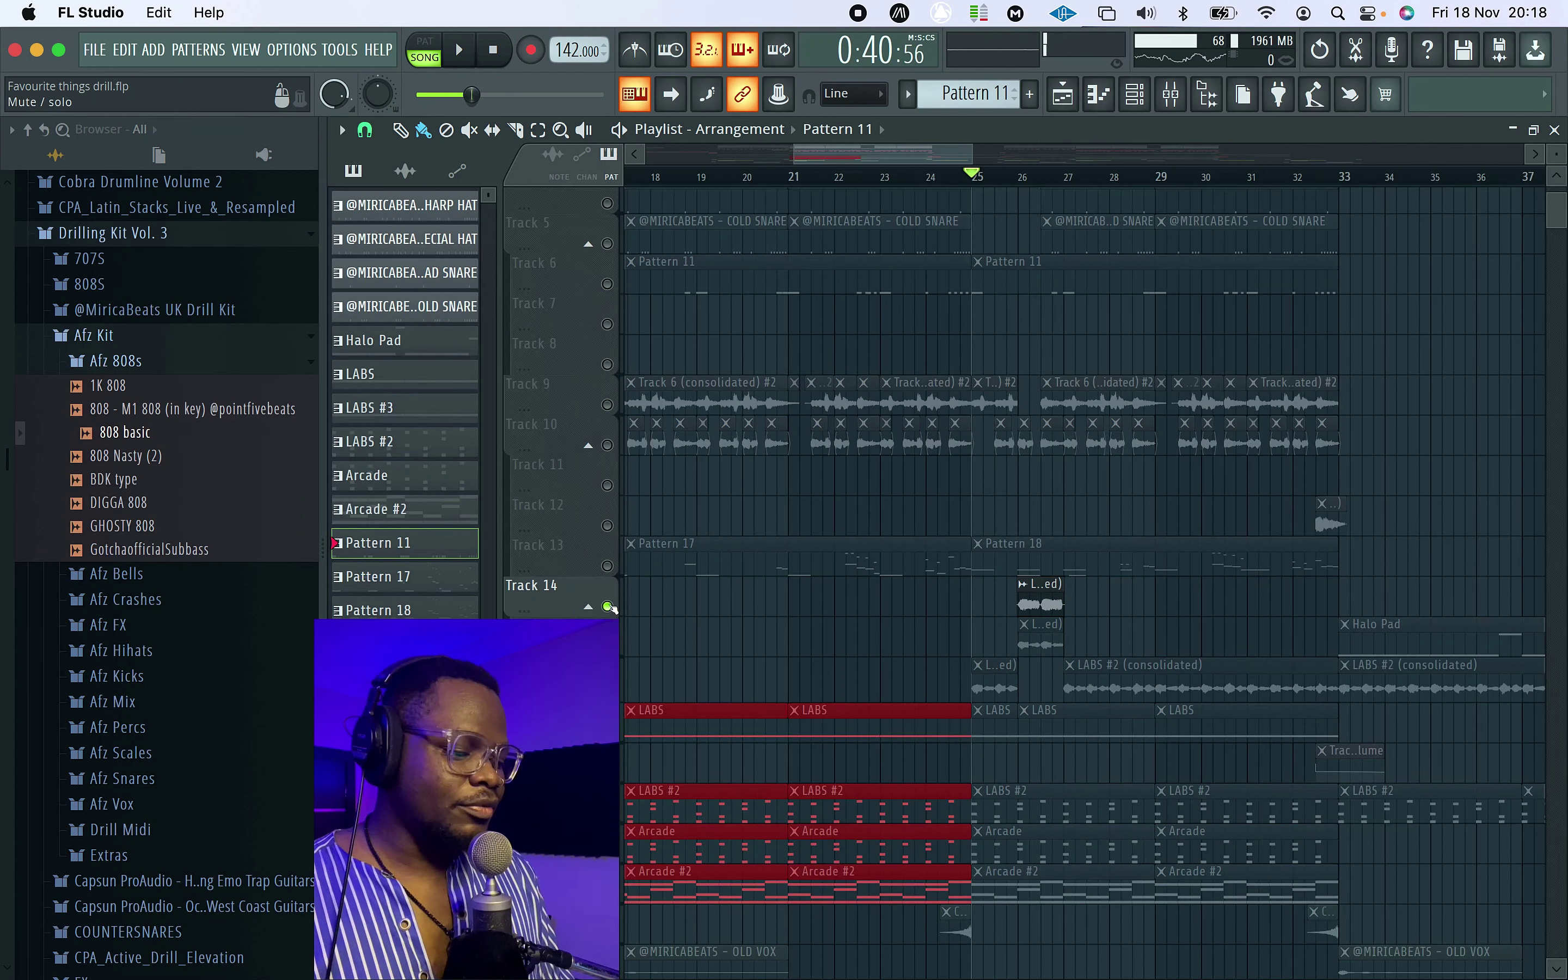
click(1019, 185)
key(space)
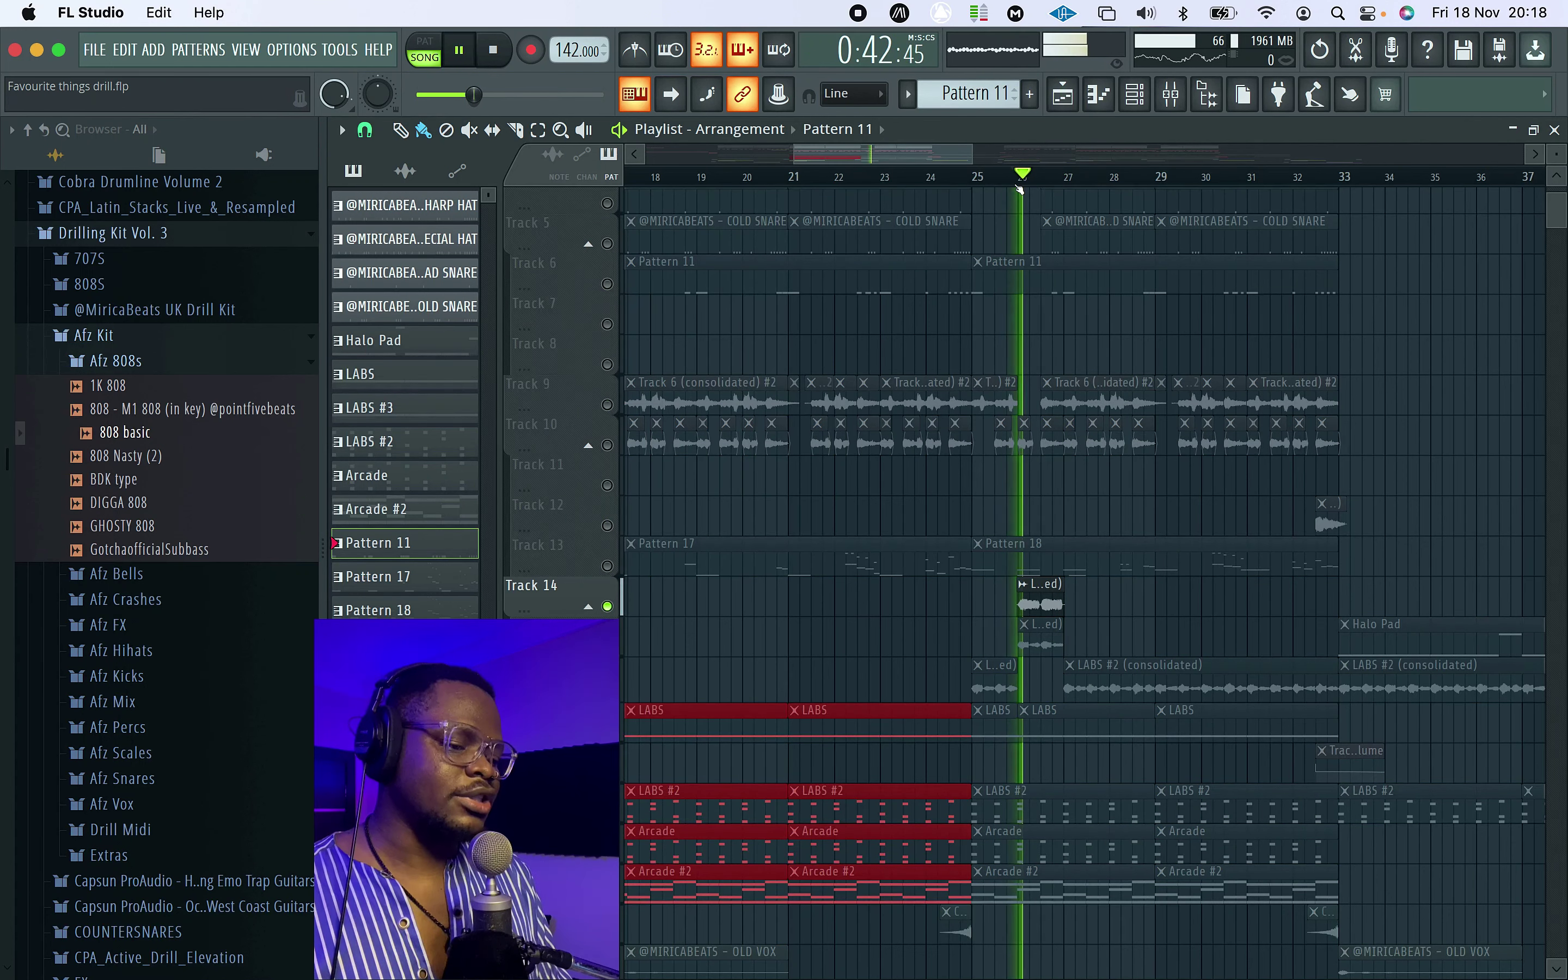
key(space)
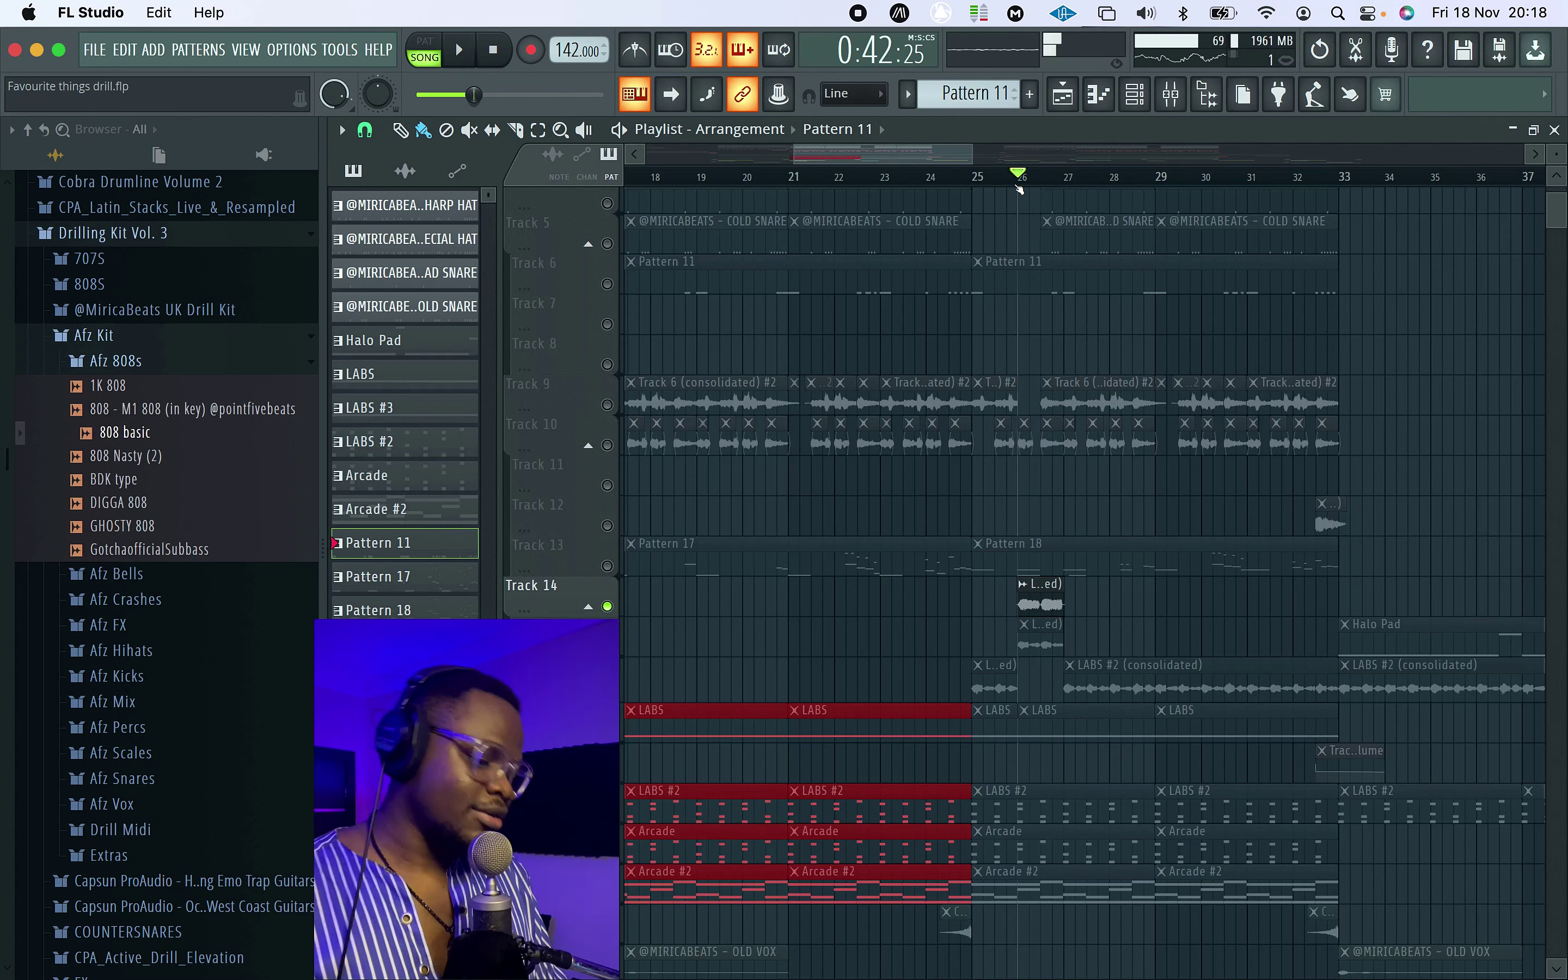
Step: Examine Fruity Filter on the sfx breakdown insert while playing the soloed Track 14 clip
key(F9)
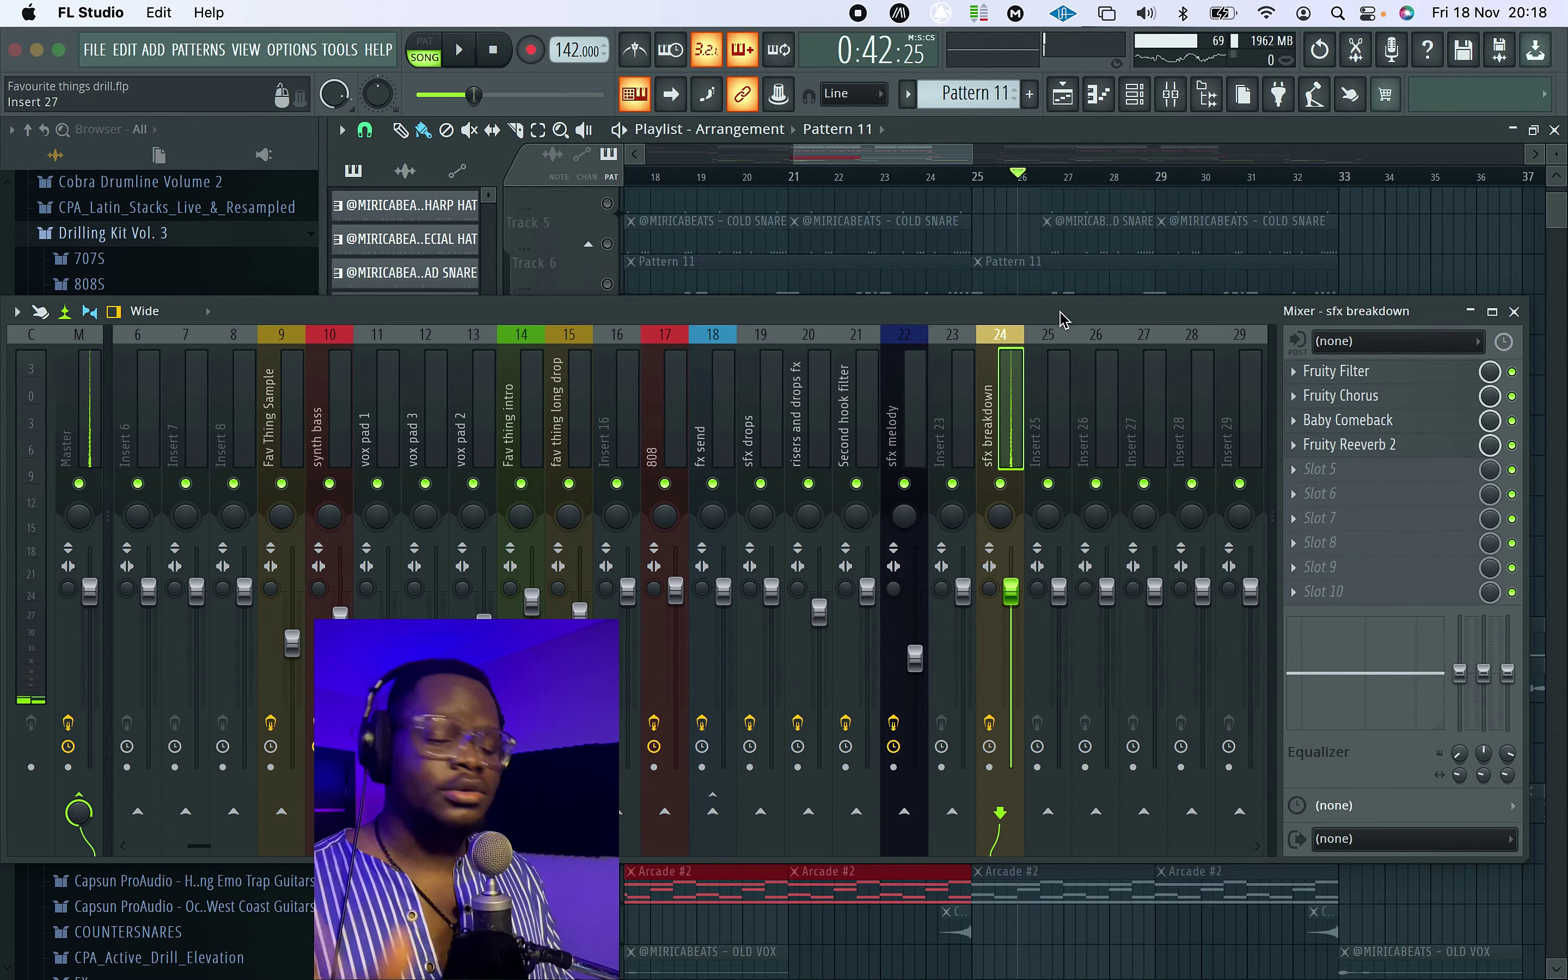
drag(1062, 319, 884, 668)
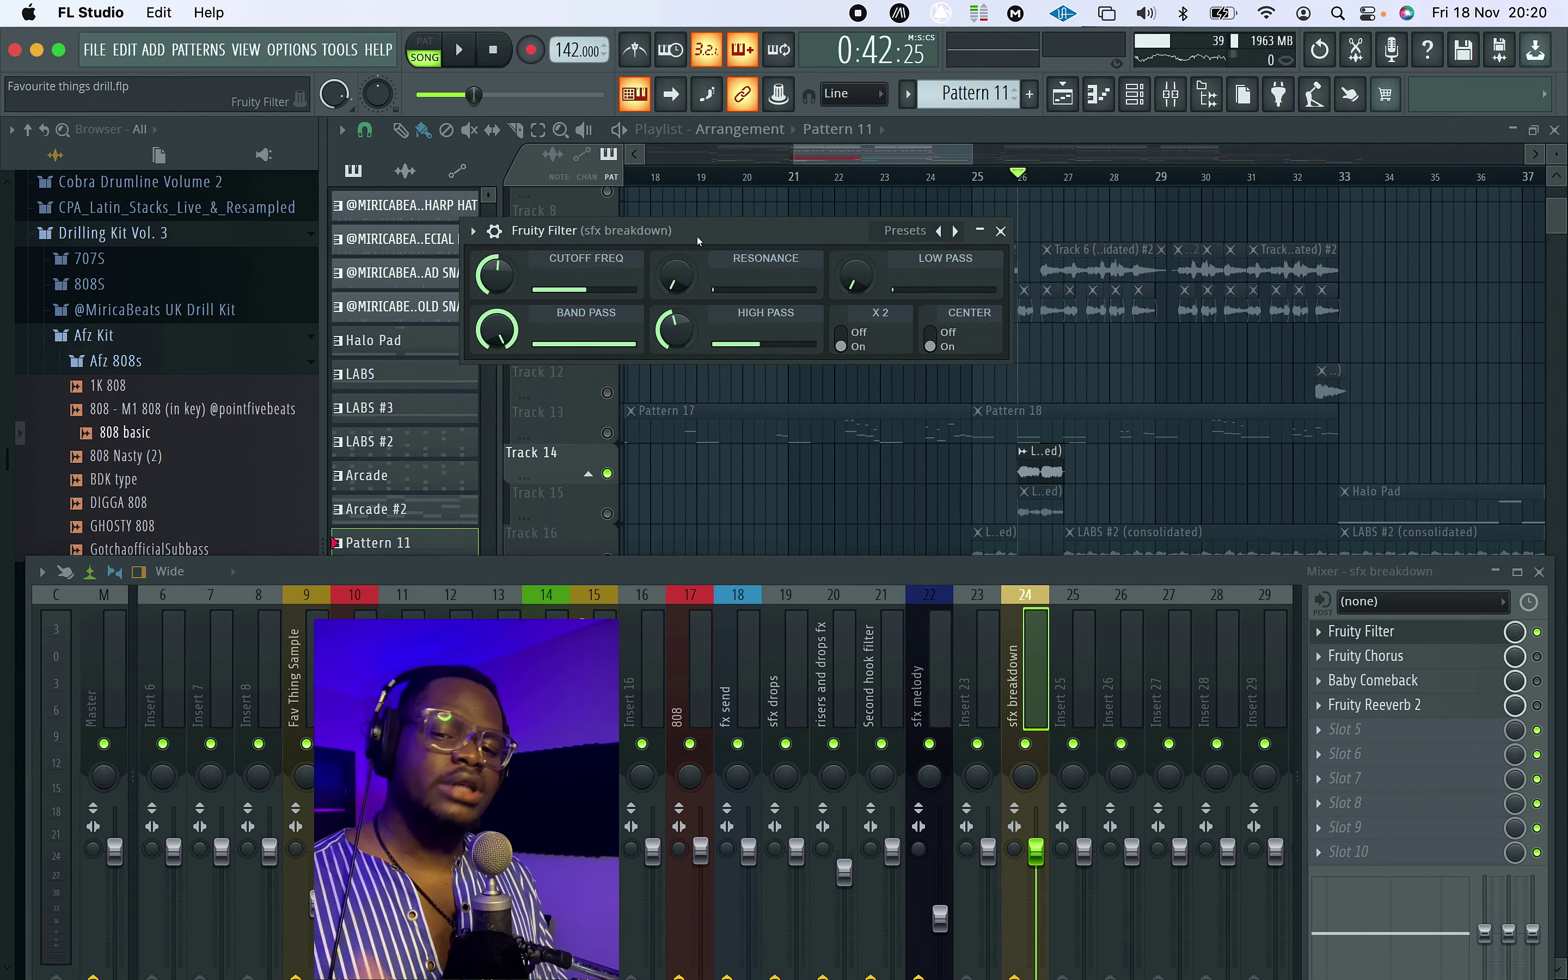
key(space)
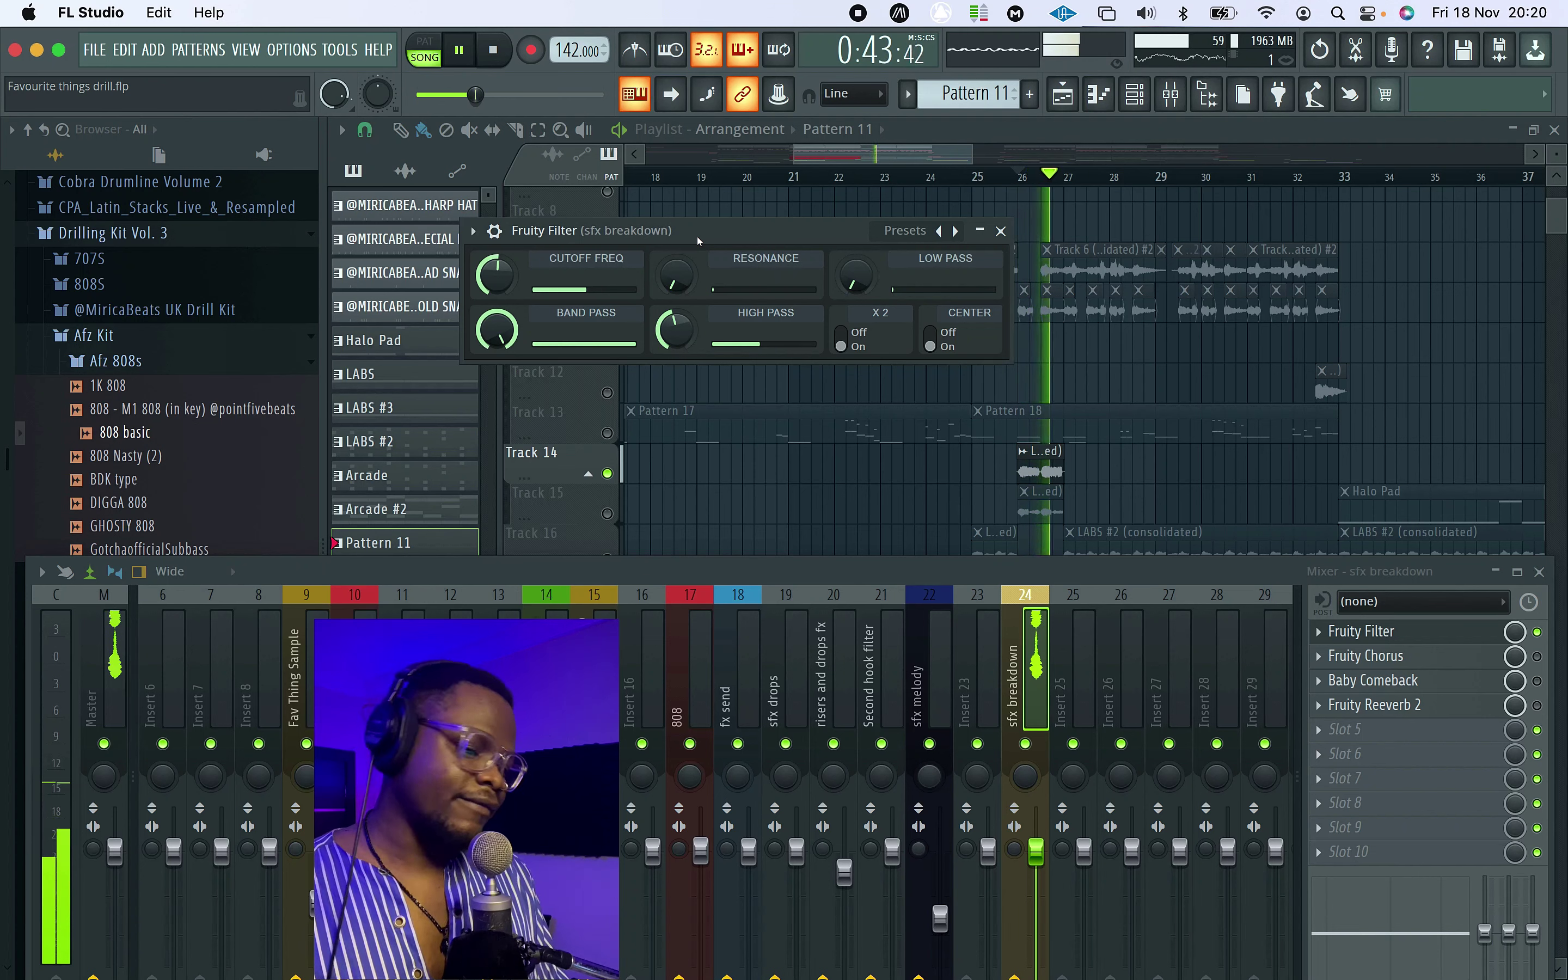
key(space)
Step: Open and enable Fruity Chorus on the sfx breakdown insert, and play the clip through it
click(1381, 656)
click(1537, 657)
key(space)
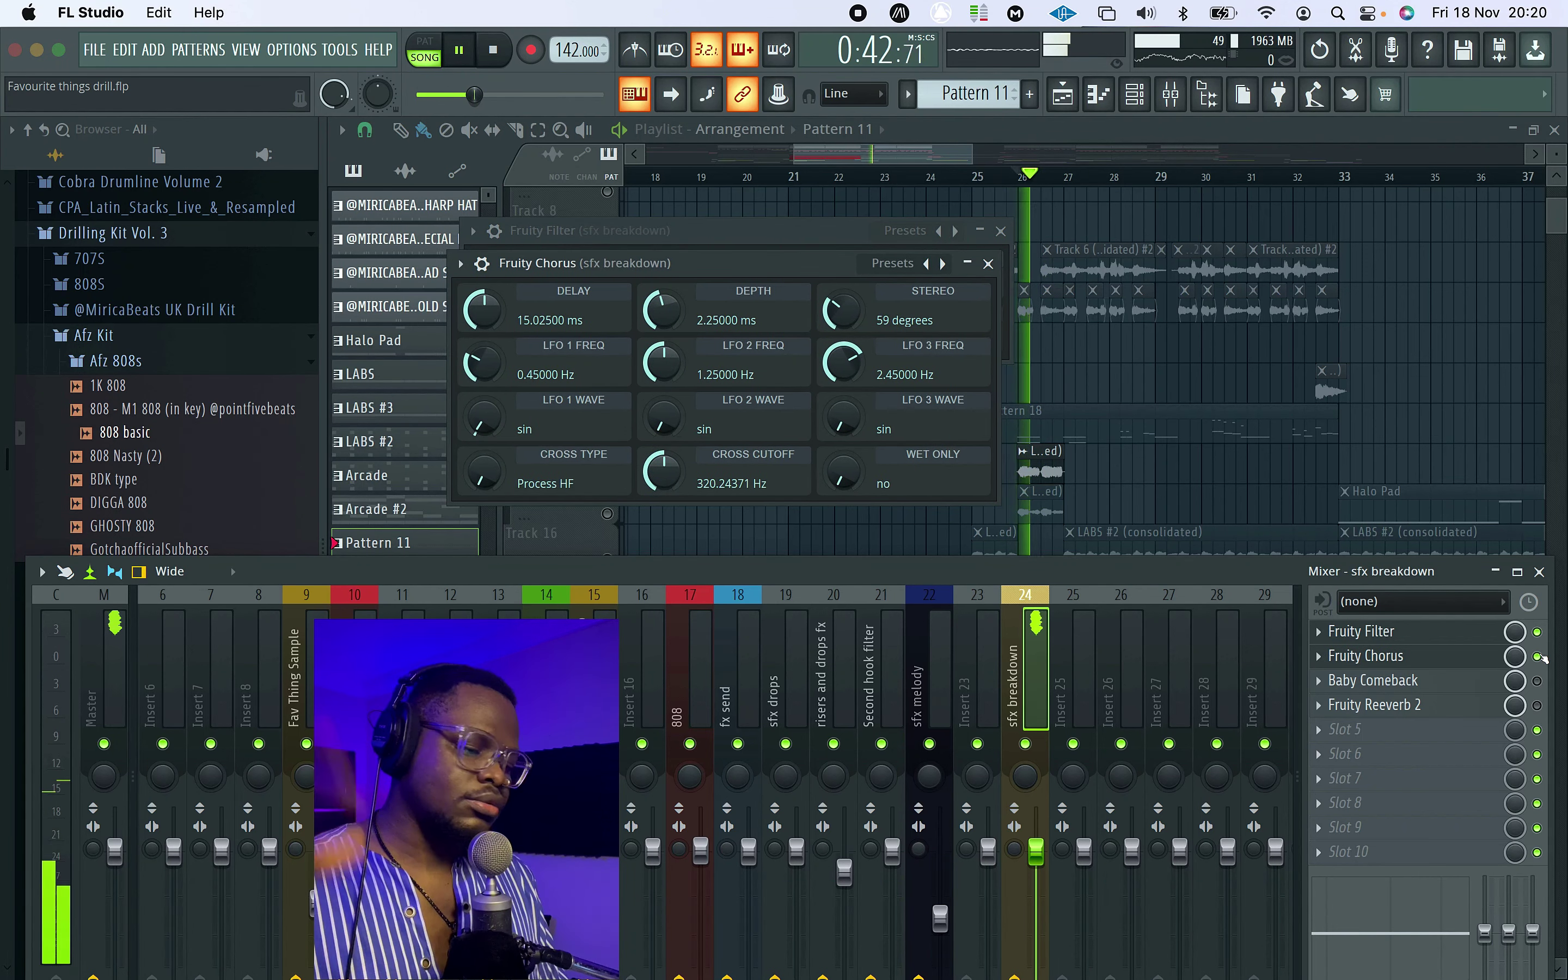
key(space)
Step: Enable and open the Baby Comeback delay on the sfx breakdown insert, and play the clip through it
click(1537, 681)
click(1373, 680)
drag(843, 153, 860, 207)
key(space)
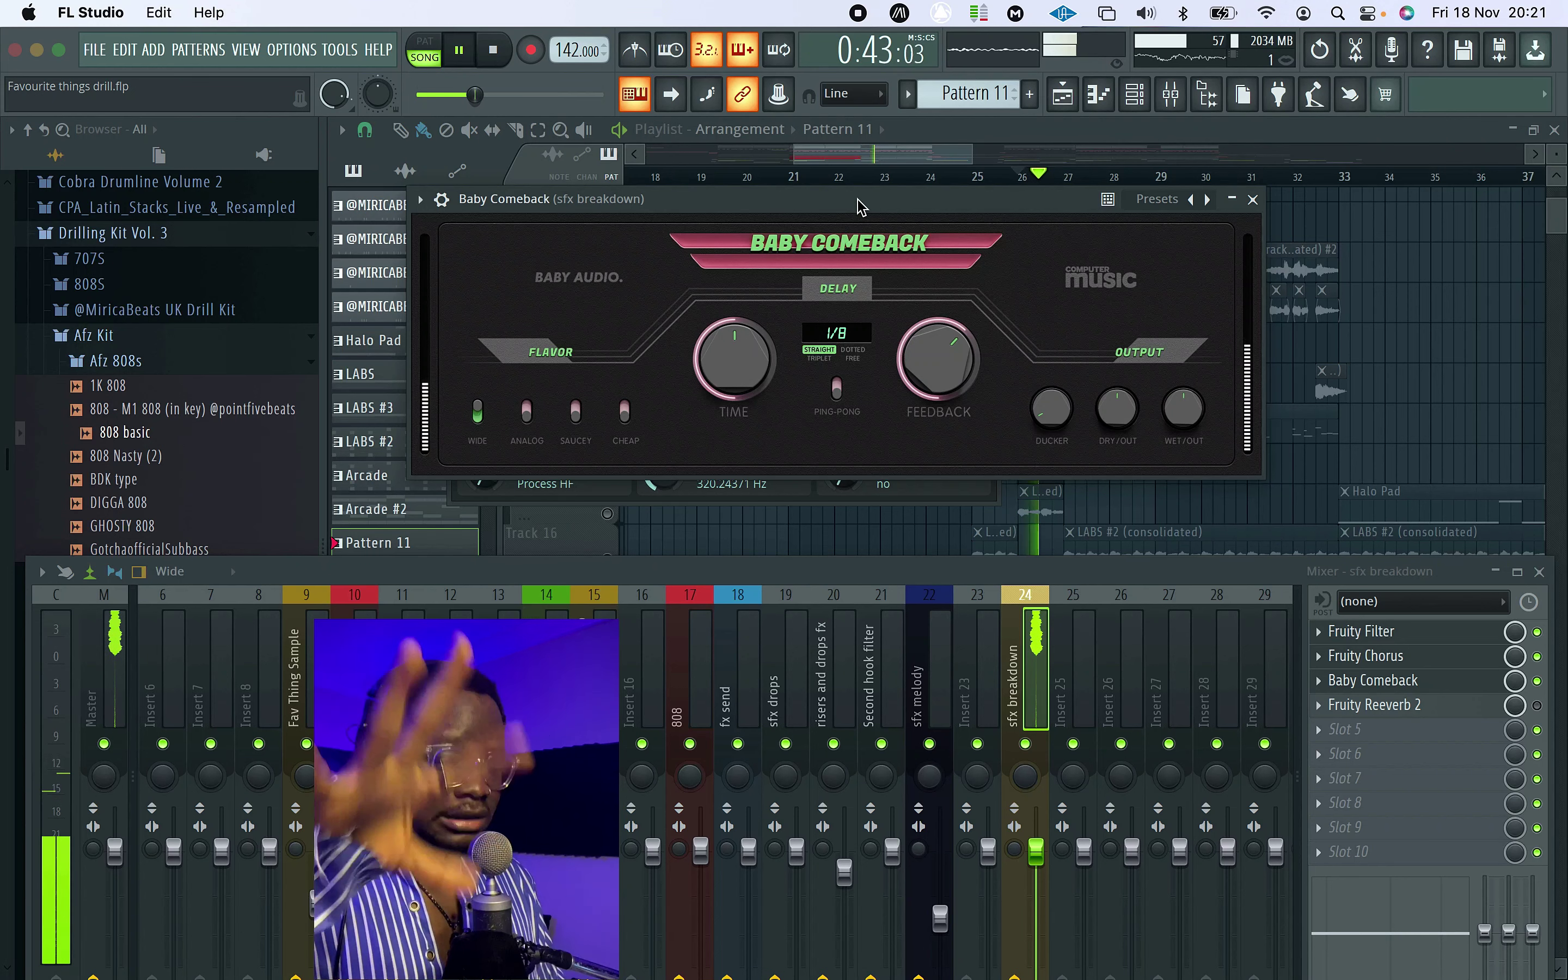
key(space)
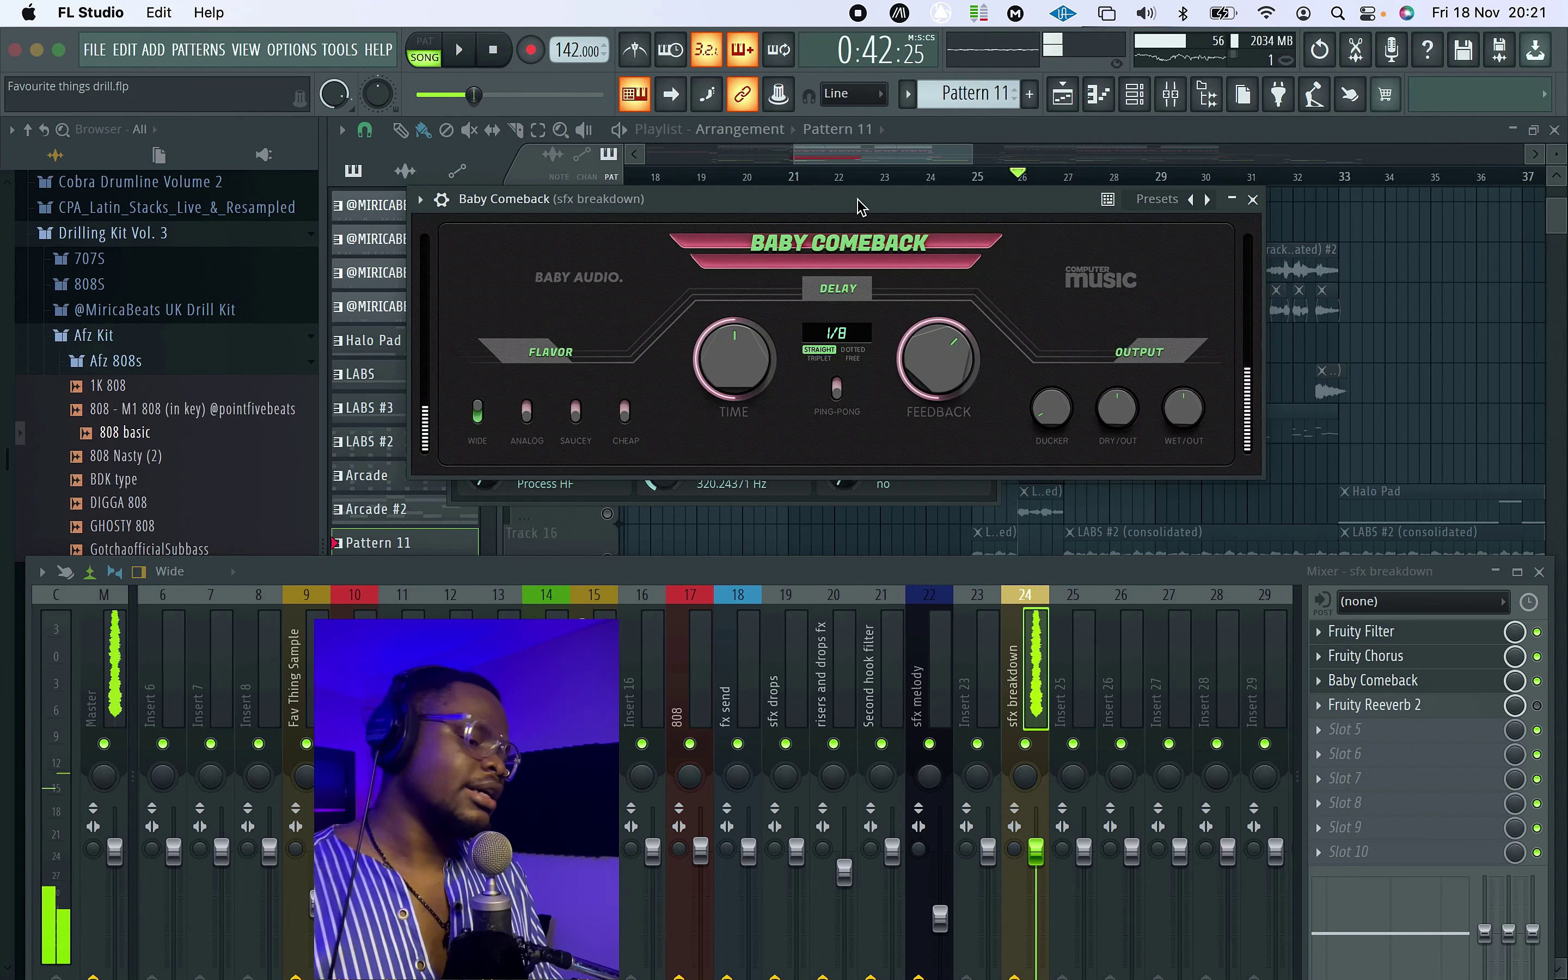
Step: Open and enable Fruity Reeverb 2 on the sfx breakdown insert, and play the arrangement from bar 25
mouse_move(909, 200)
mouse_down()
mouse_move(902, 238)
mouse_move(904, 222)
mouse_up()
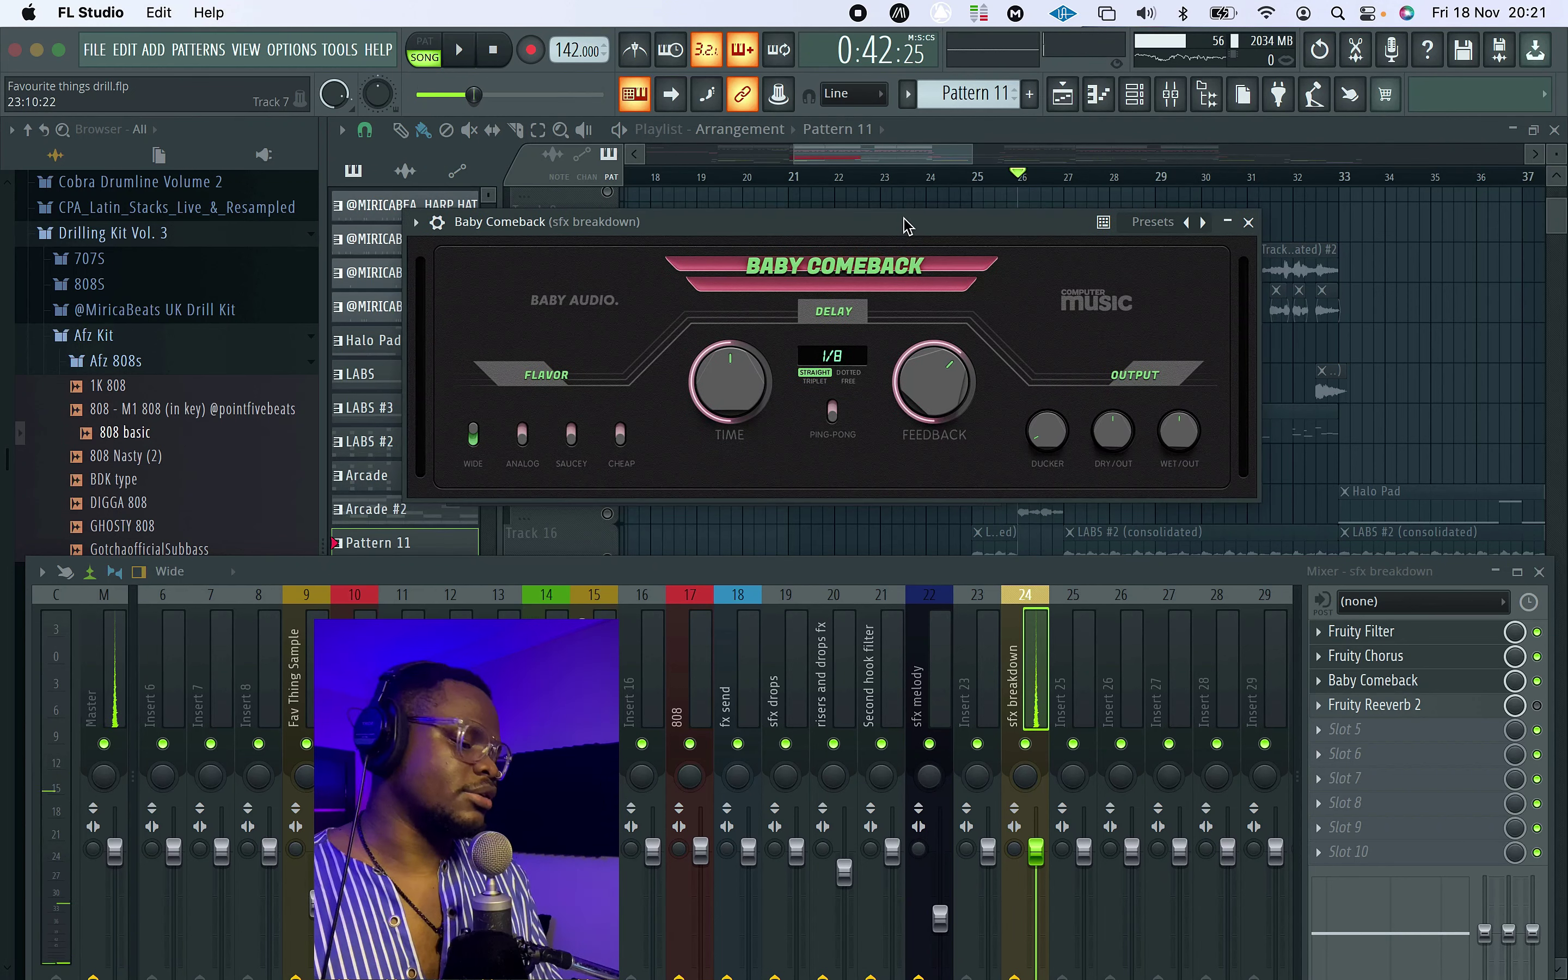
click(1385, 709)
click(975, 180)
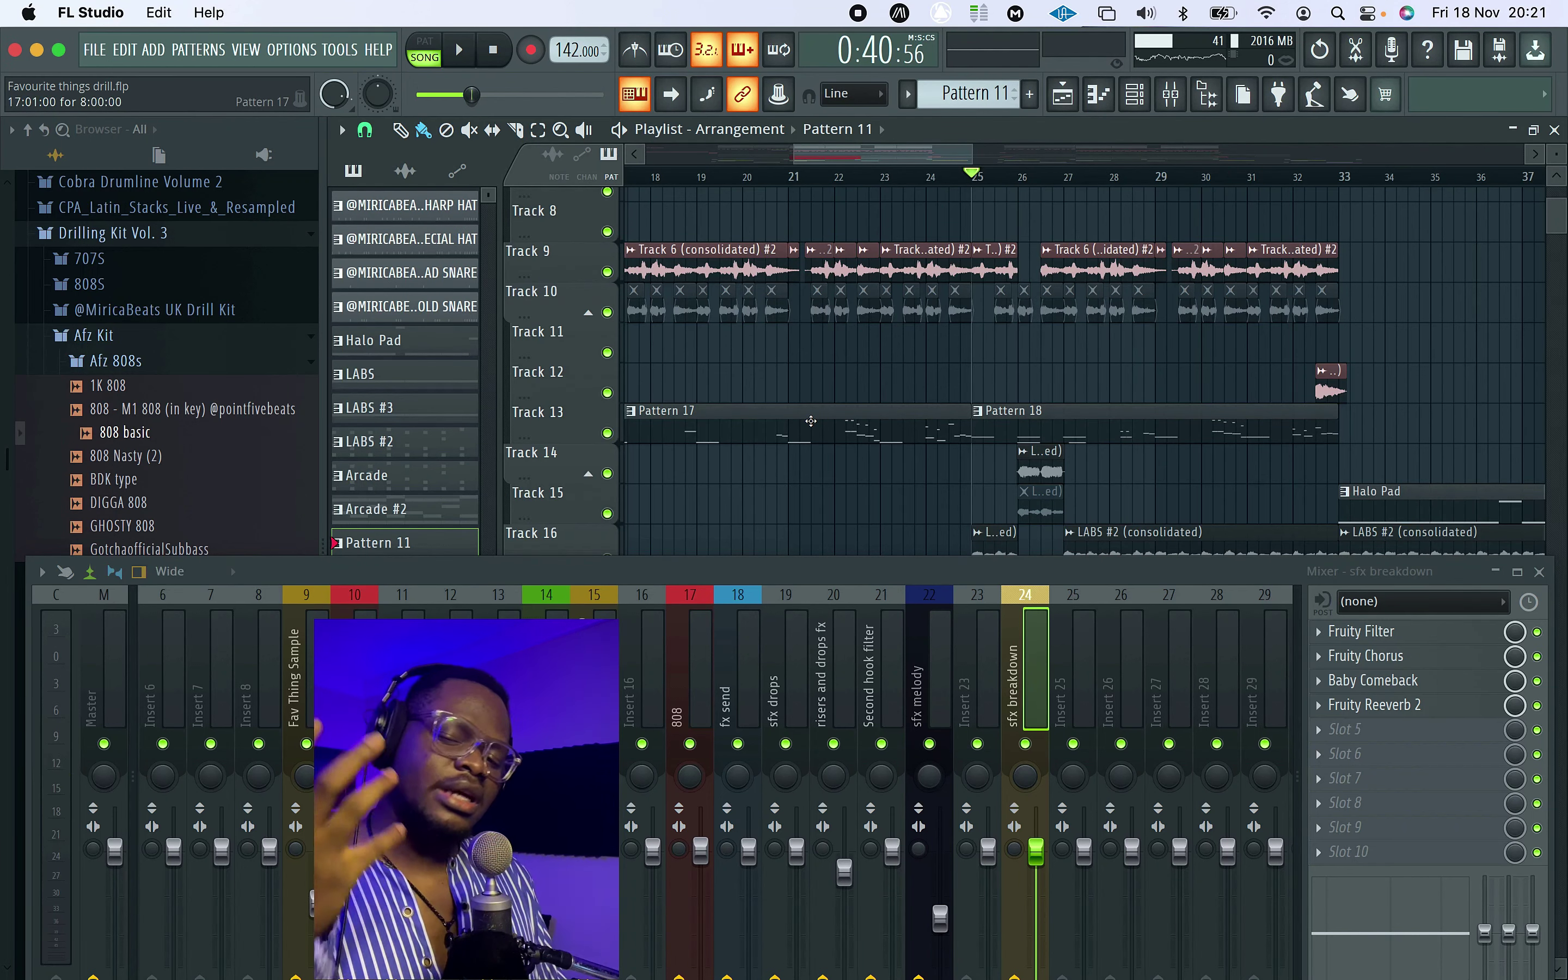
key(space)
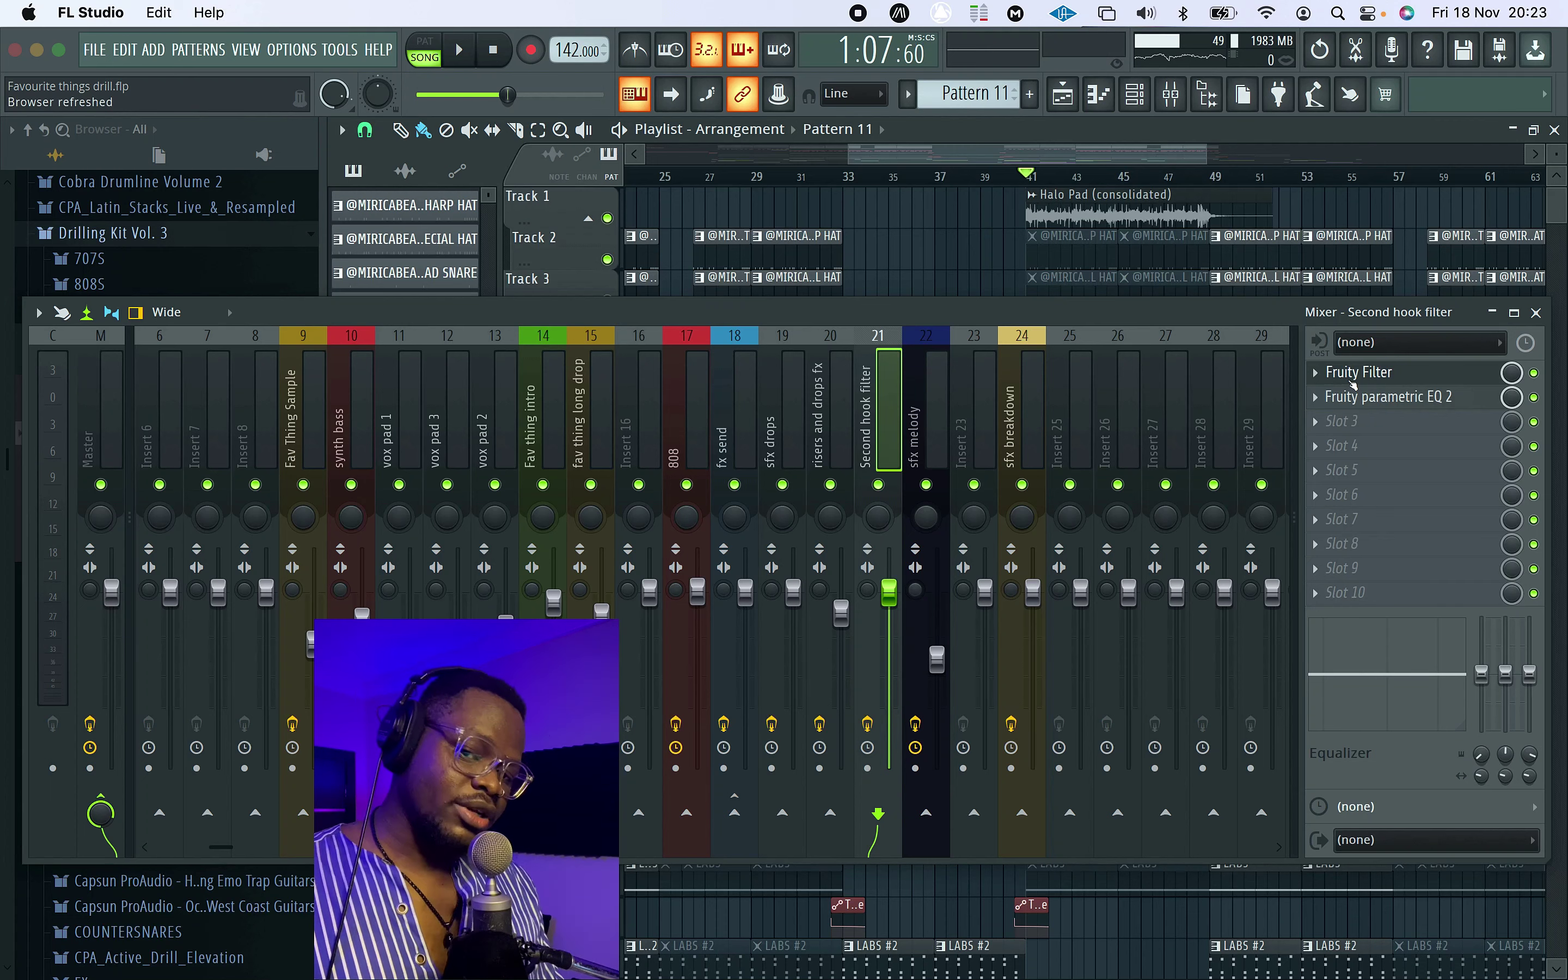
Step: Close the mixer and play the second hook from bar 41 to bar 49 while viewing its tracks and filter automation
click(1535, 314)
key(space)
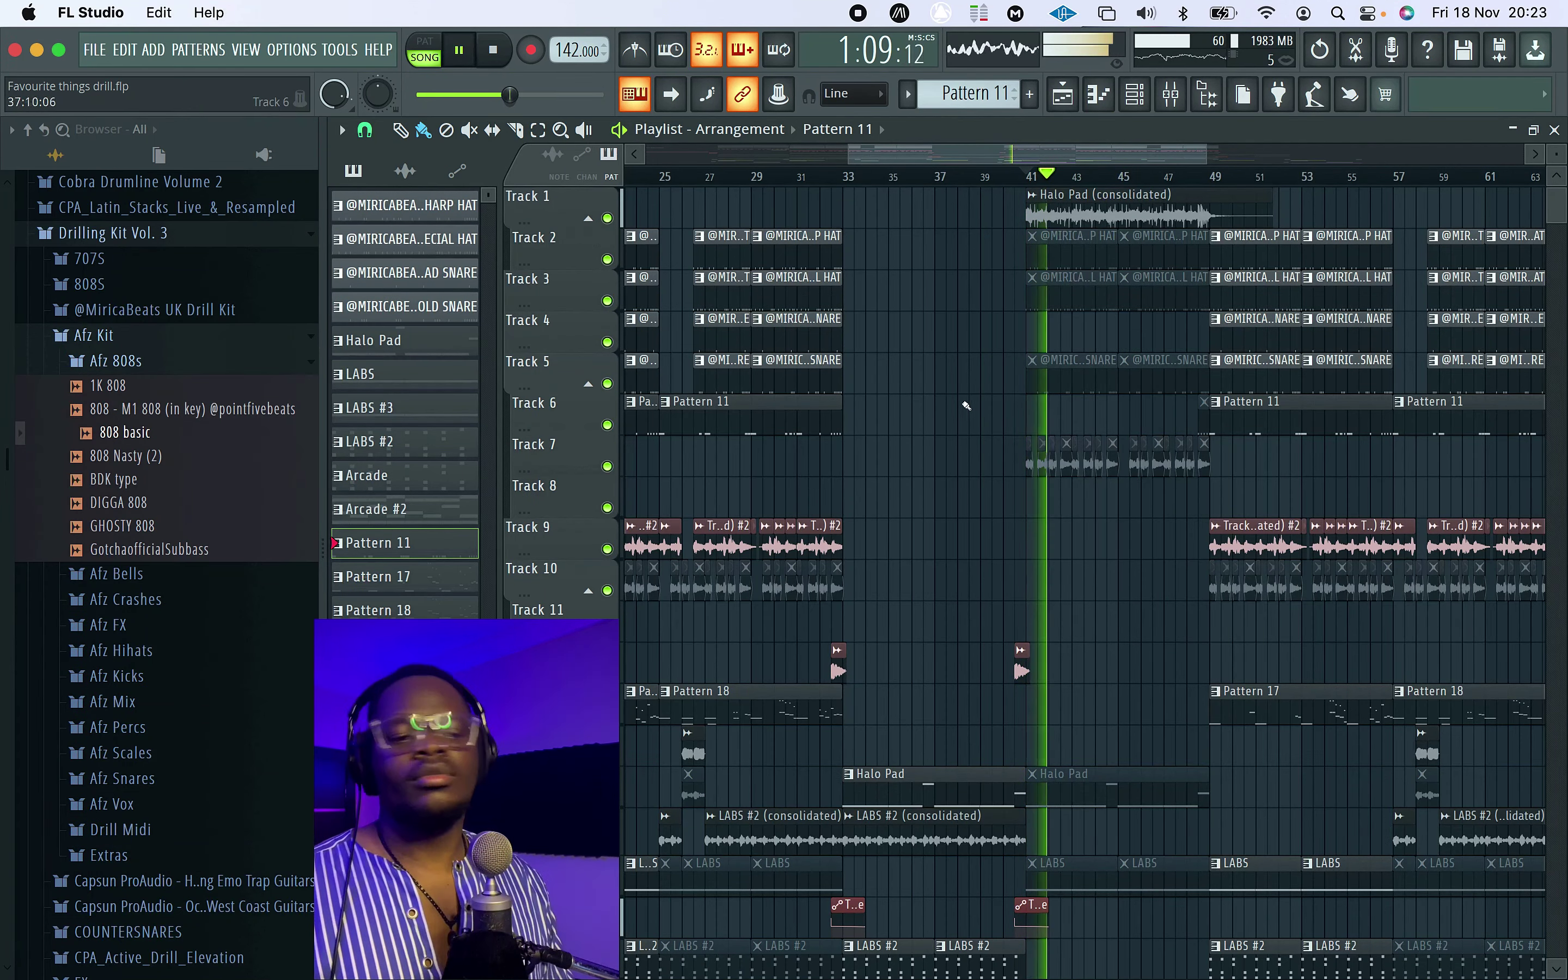
scroll(1018, 669, down, 4)
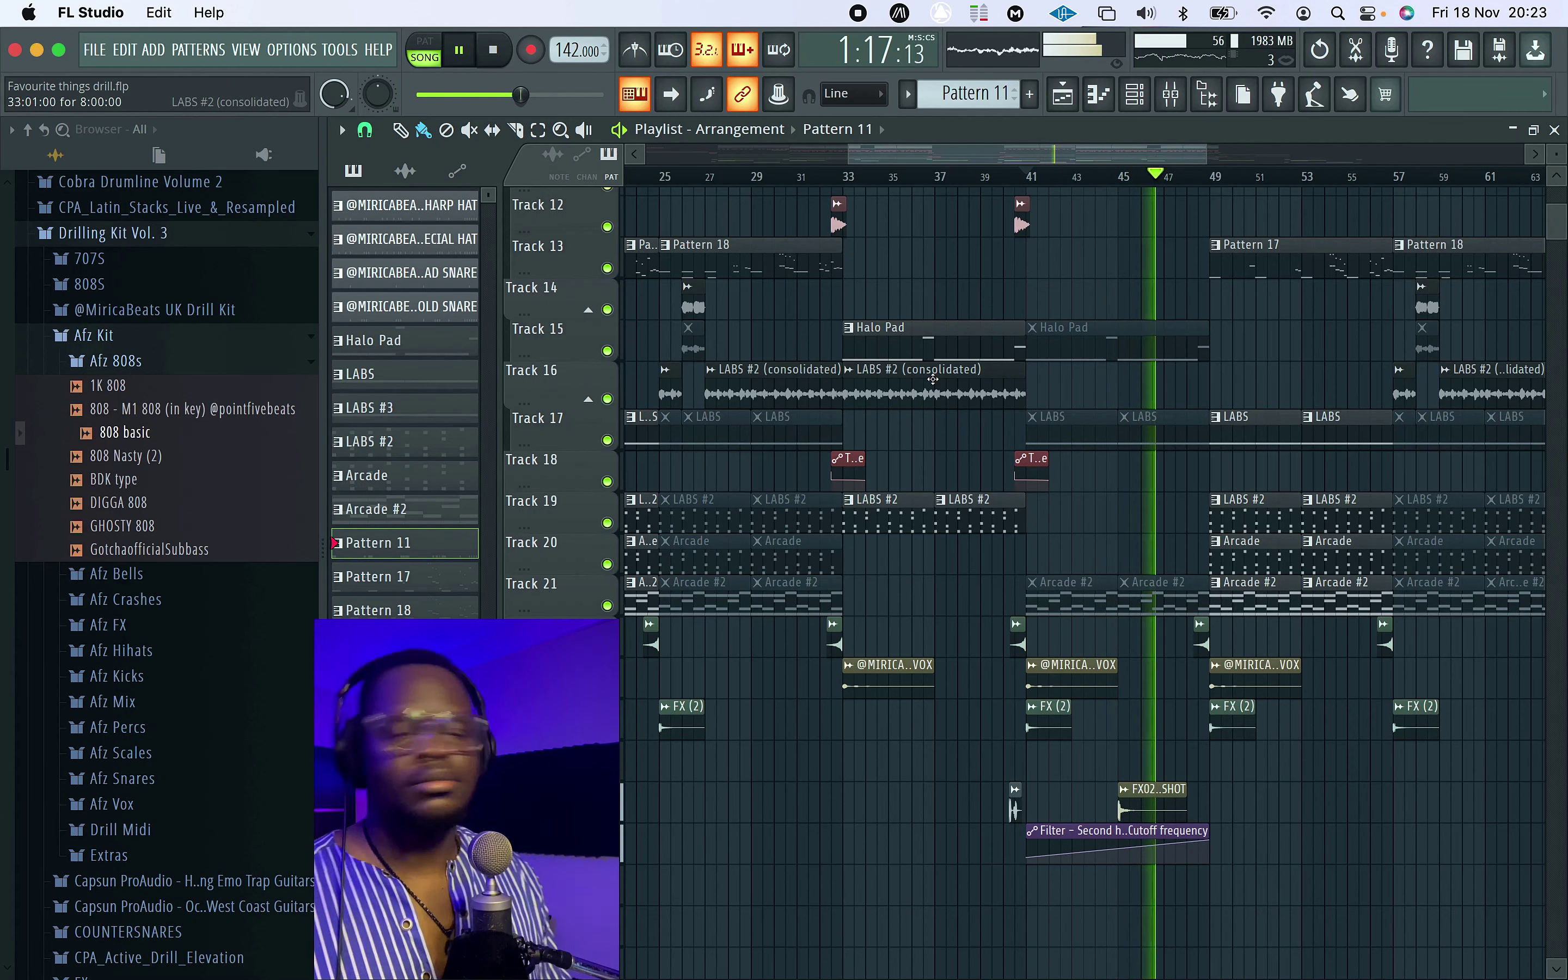
scroll(954, 442, up, 3)
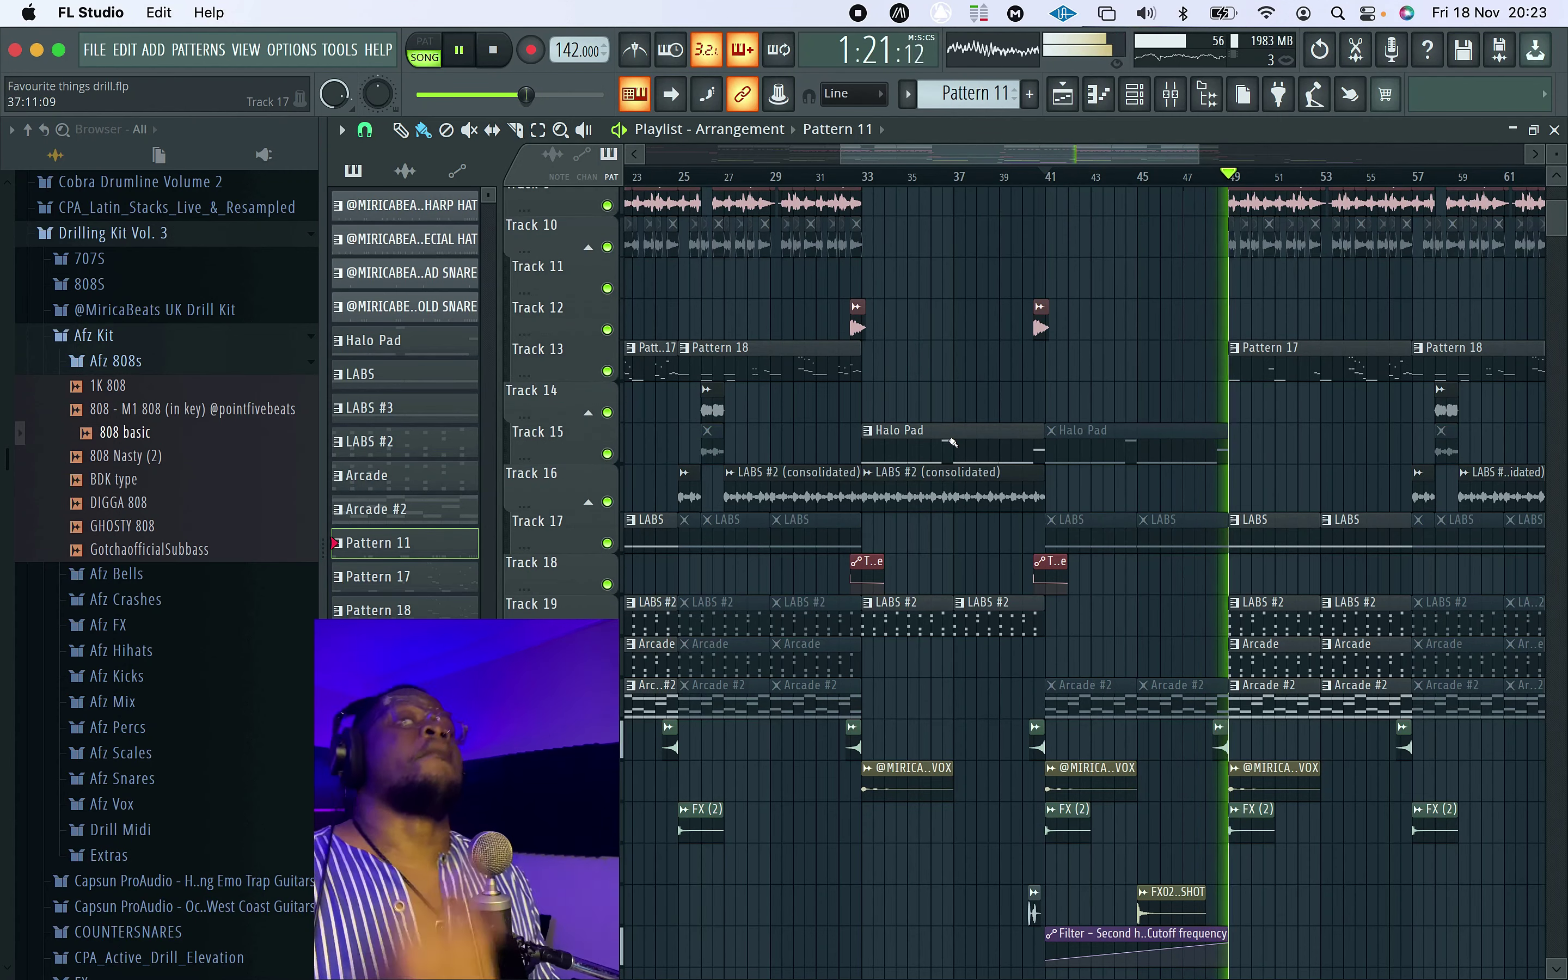
key(space)
Step: Review the whole arrangement in the playlist, from the intro sample clip to the closing Halo Pad clip
scroll(1198, 495, up, 8)
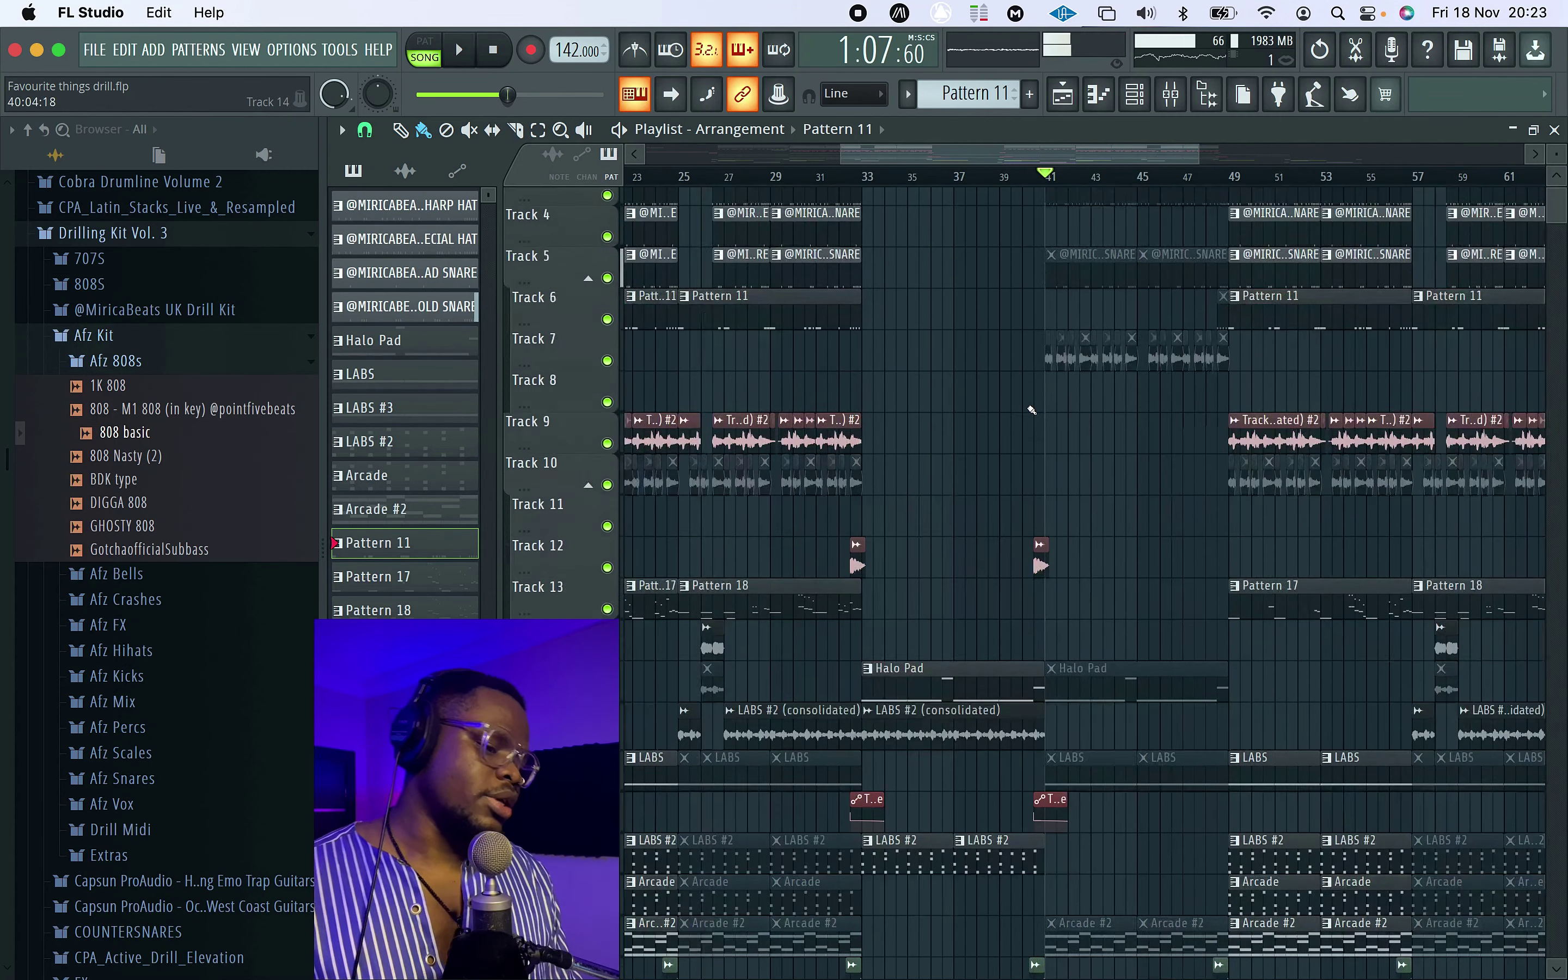
scroll(1197, 496, down, 3)
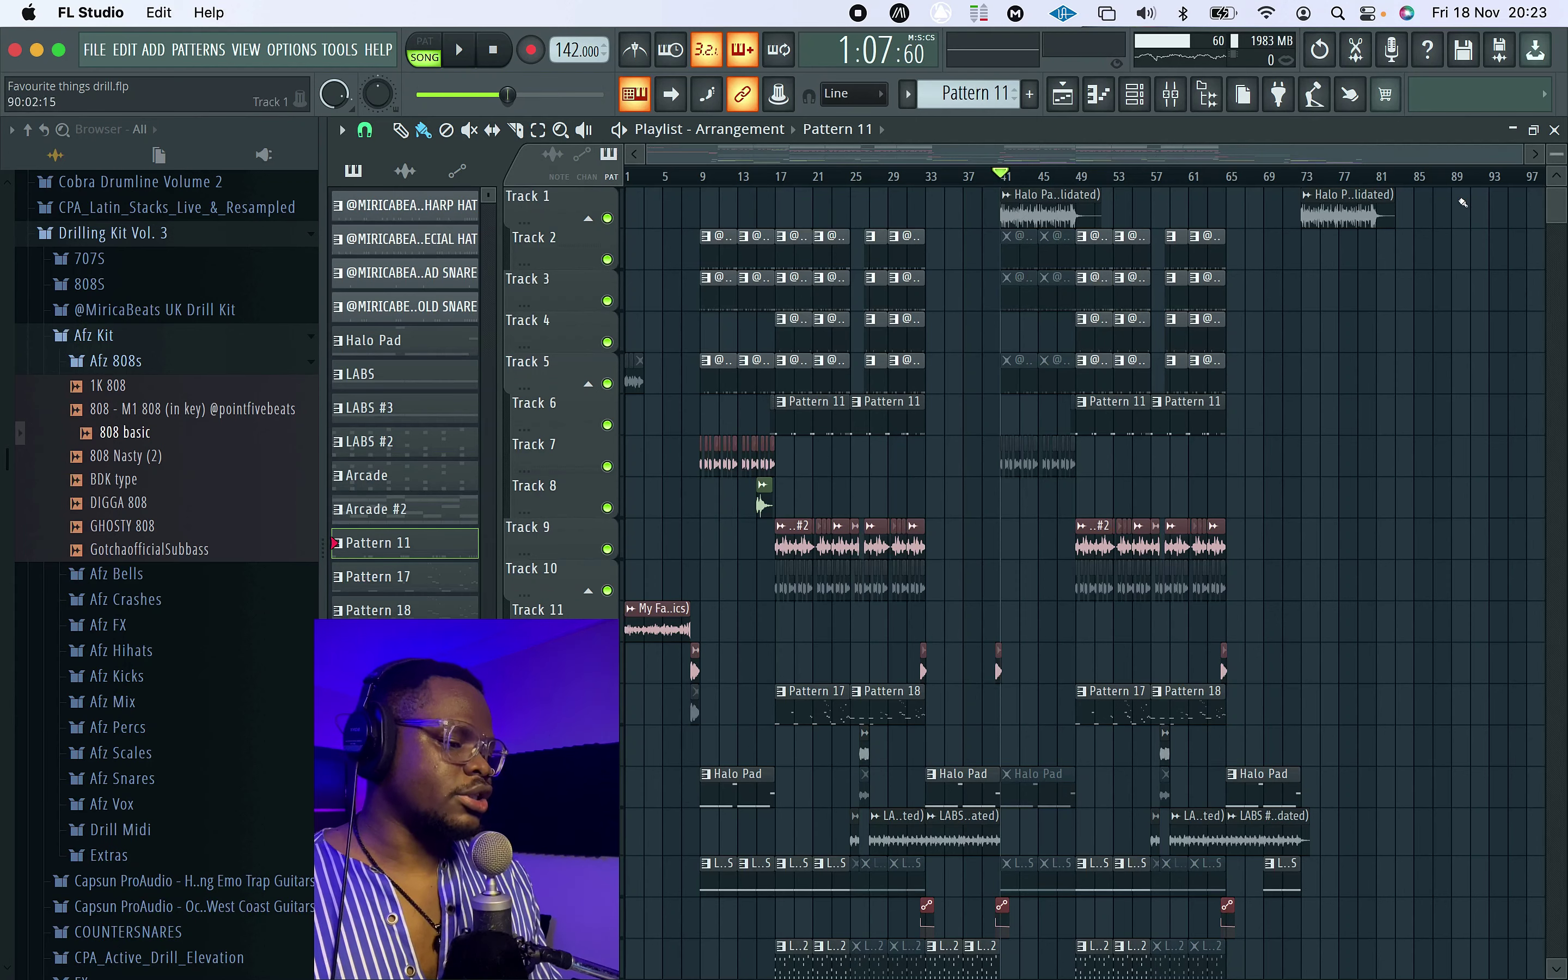
scroll(773, 570, up, 3)
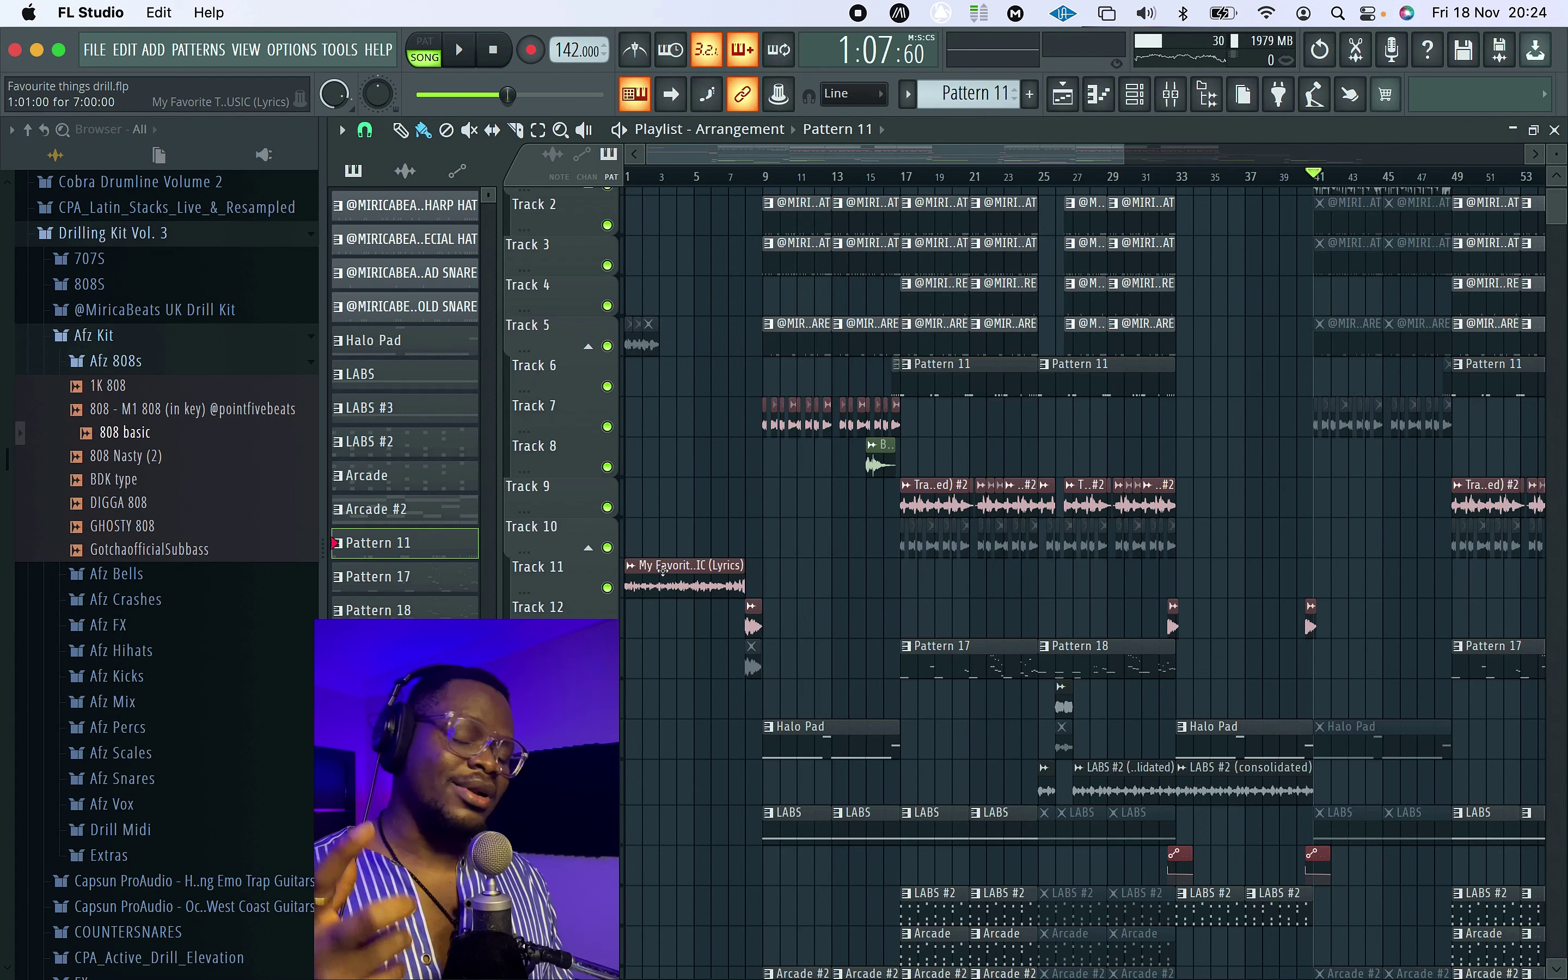
Step: Return the playhead to the start of the song, and play the second hook from bar 41
click(632, 177)
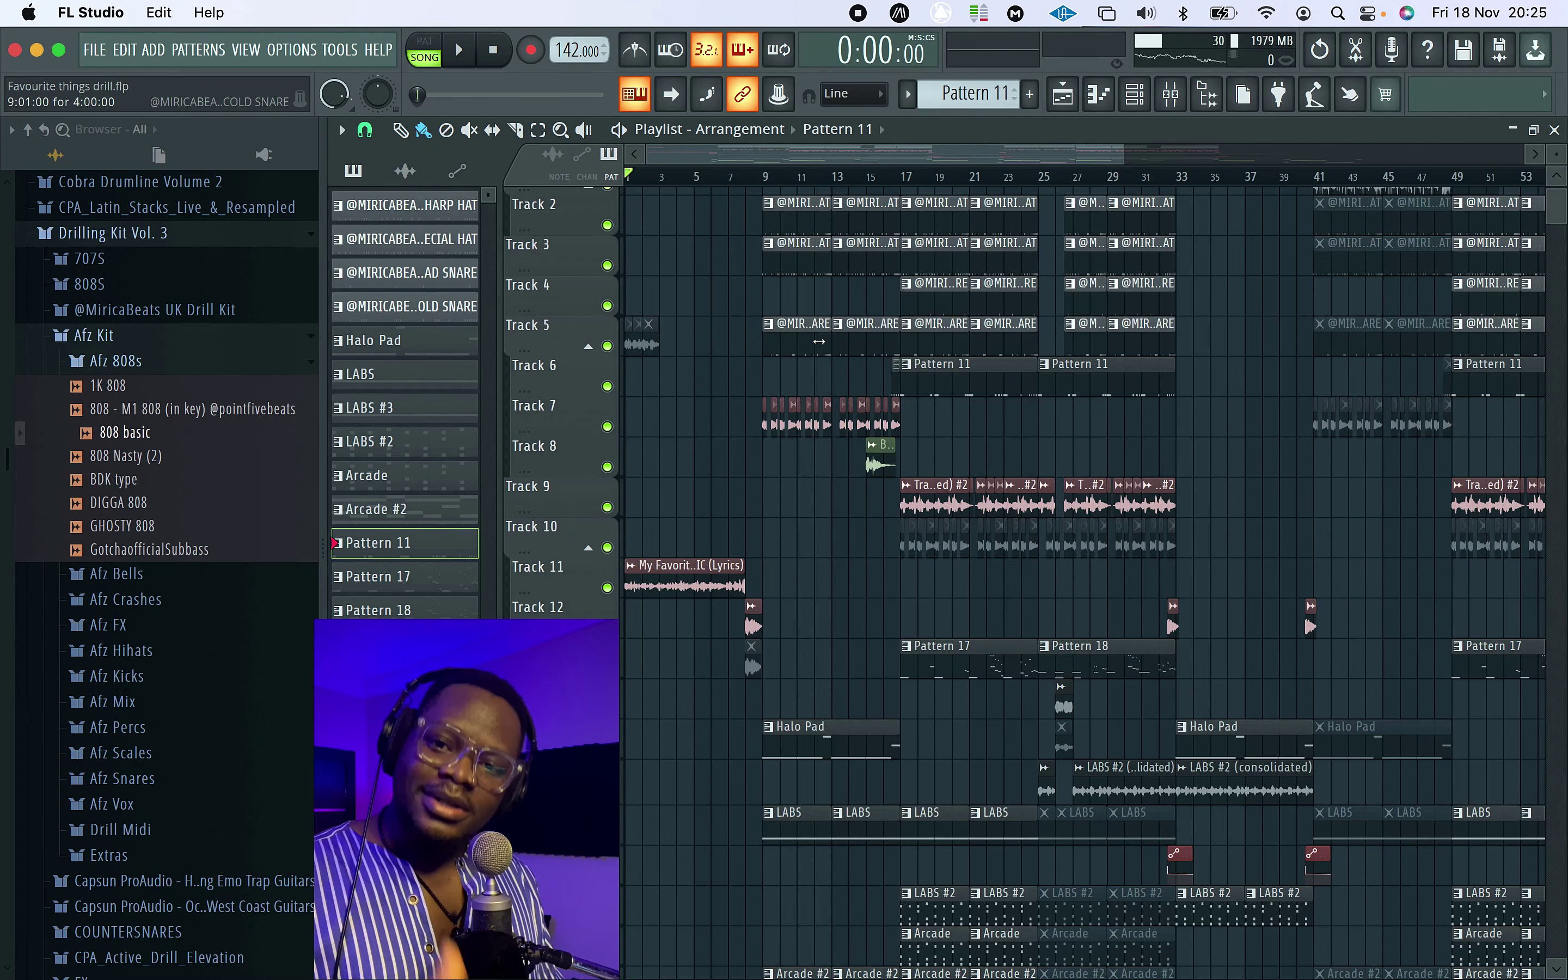
click(1320, 177)
key(space)
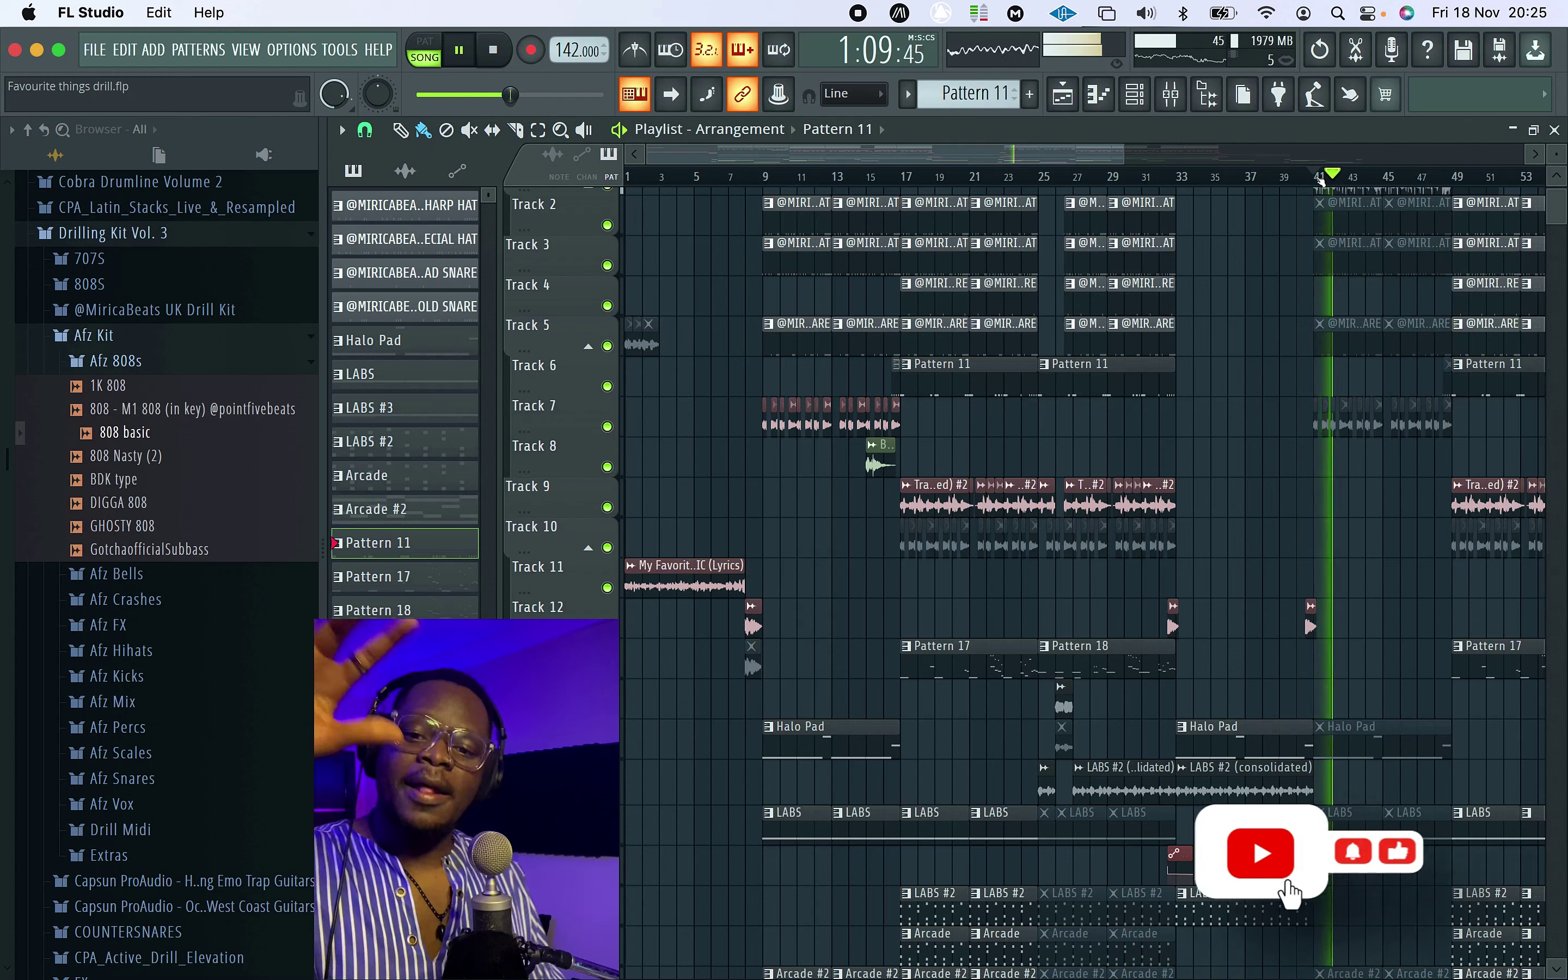